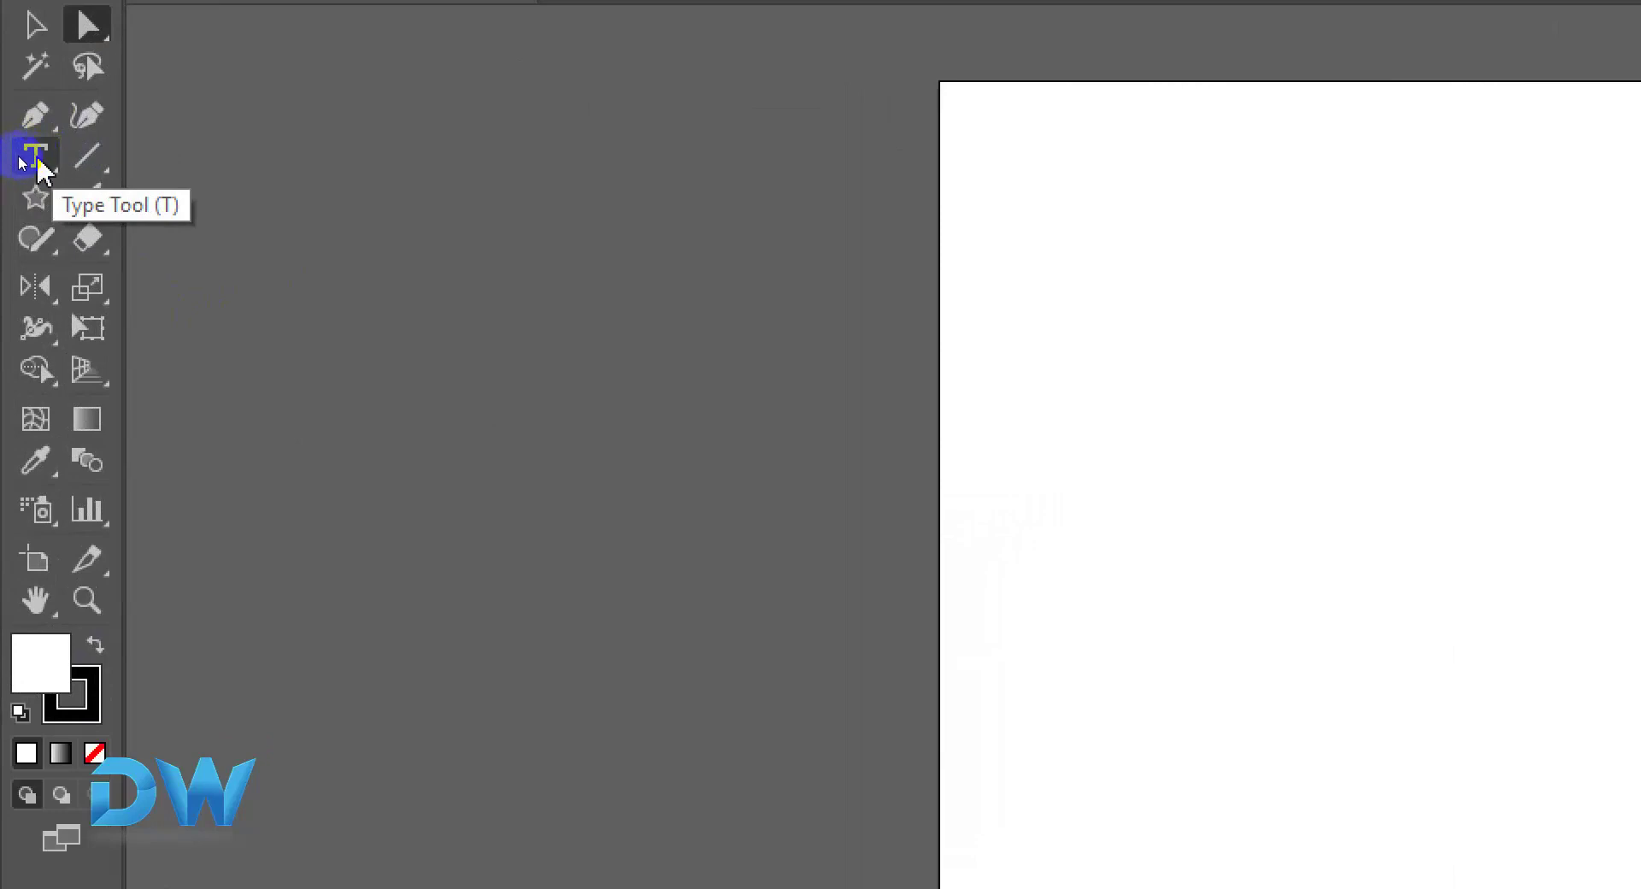
Step: Place a point text object with the default placeholder text near the top of the artboard using the Type Tool
left_click_drag(37, 159, 218, 168)
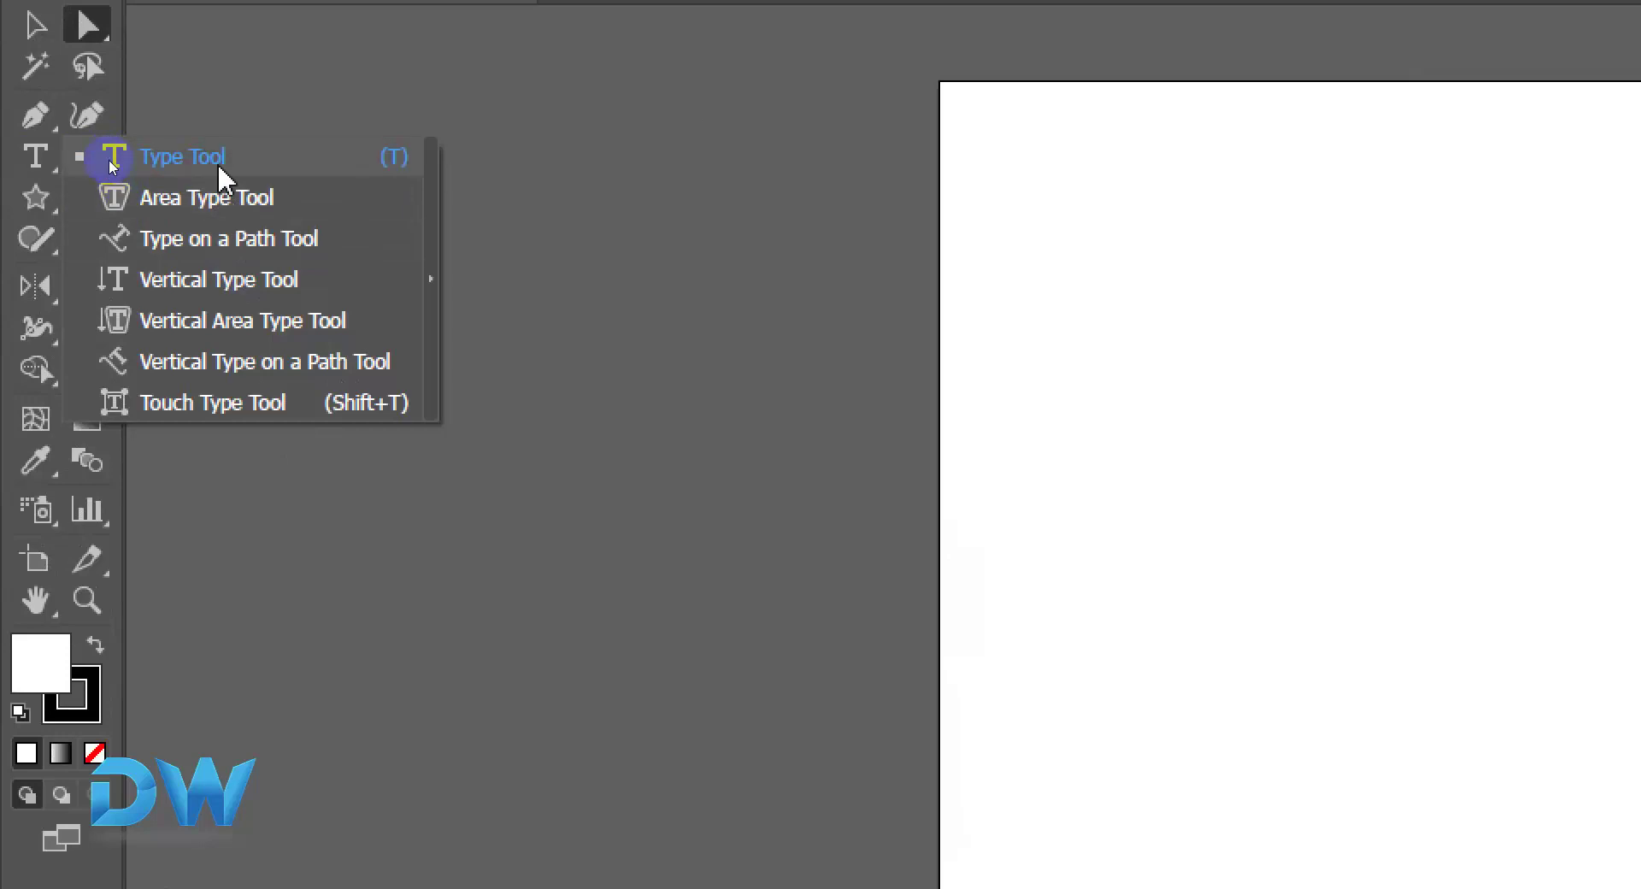
left_click_drag(220, 169, 209, 168)
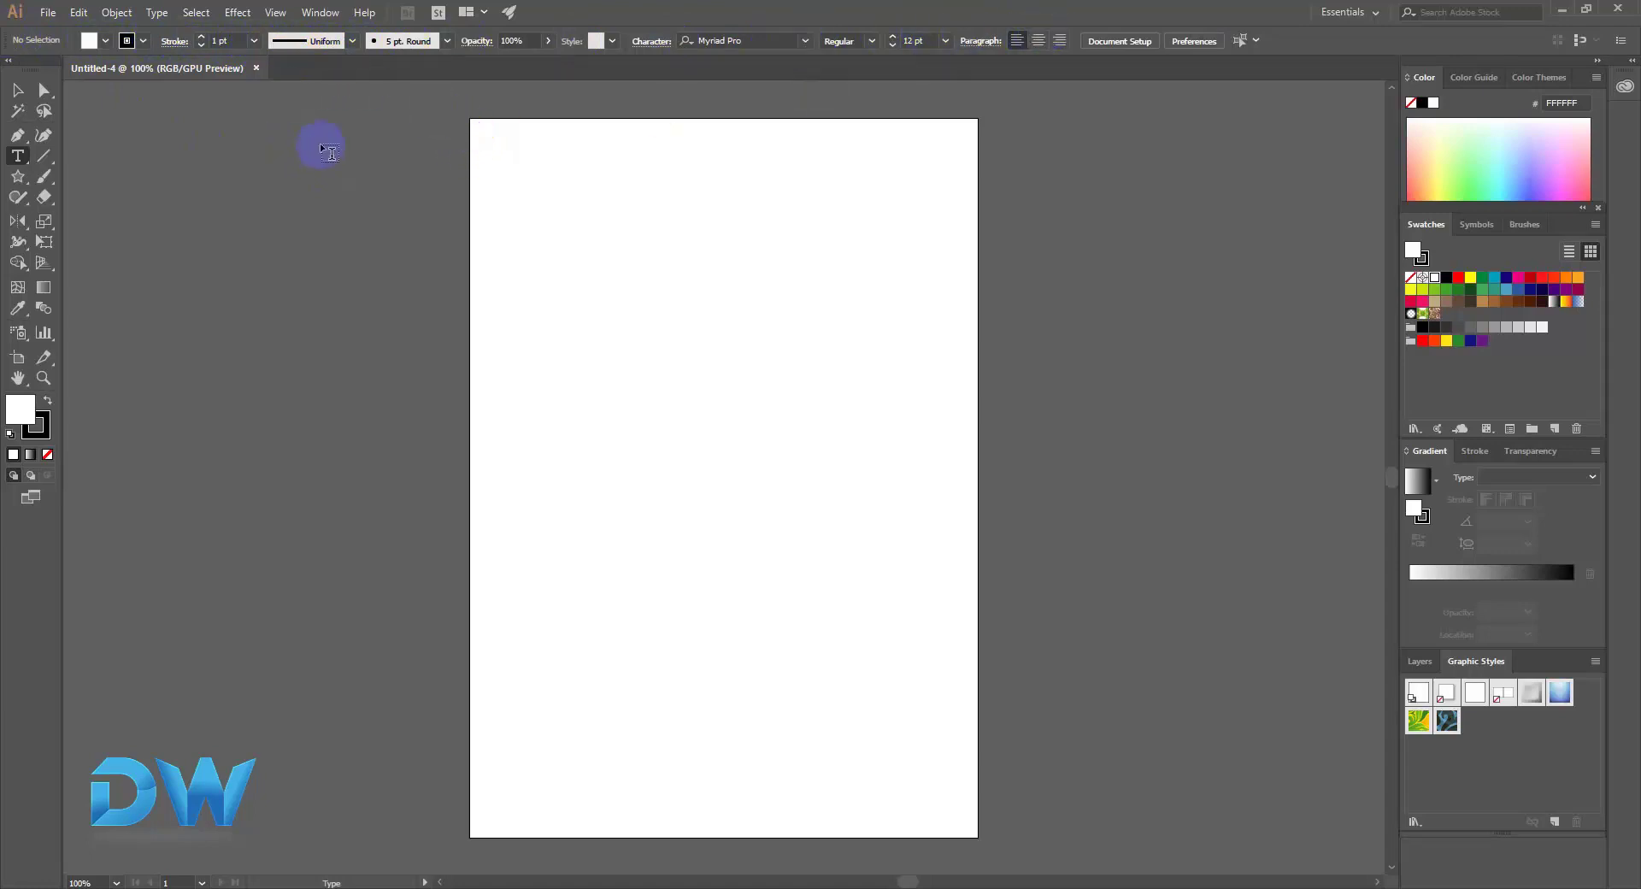
left_click(601, 195)
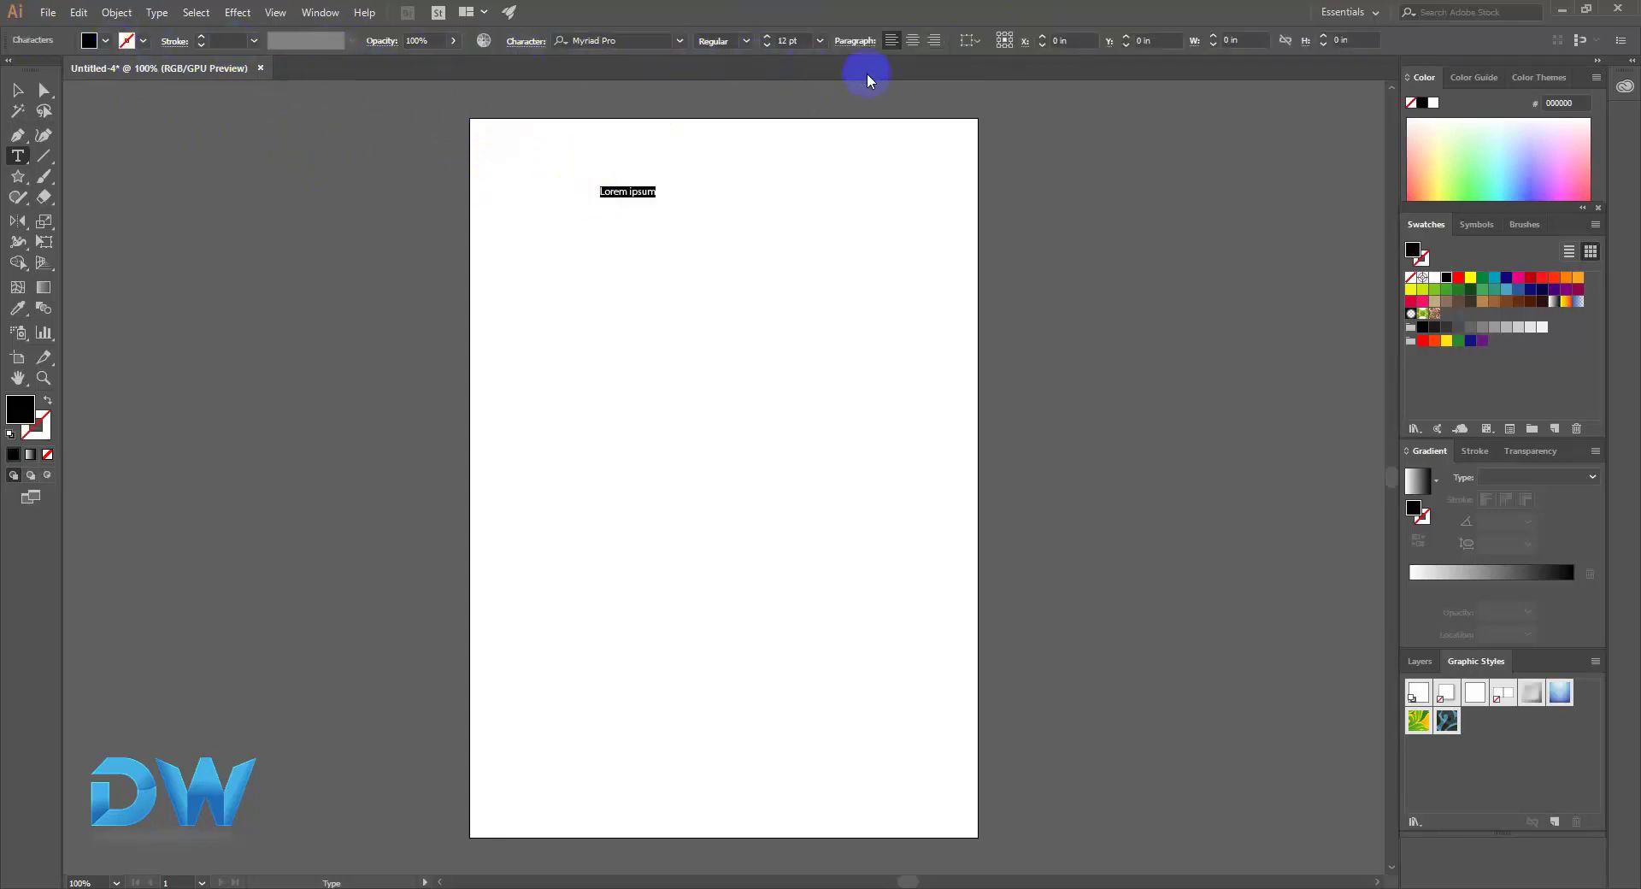
Step: Format the placeholder text as Bold at 72 pt
left_click(636, 195)
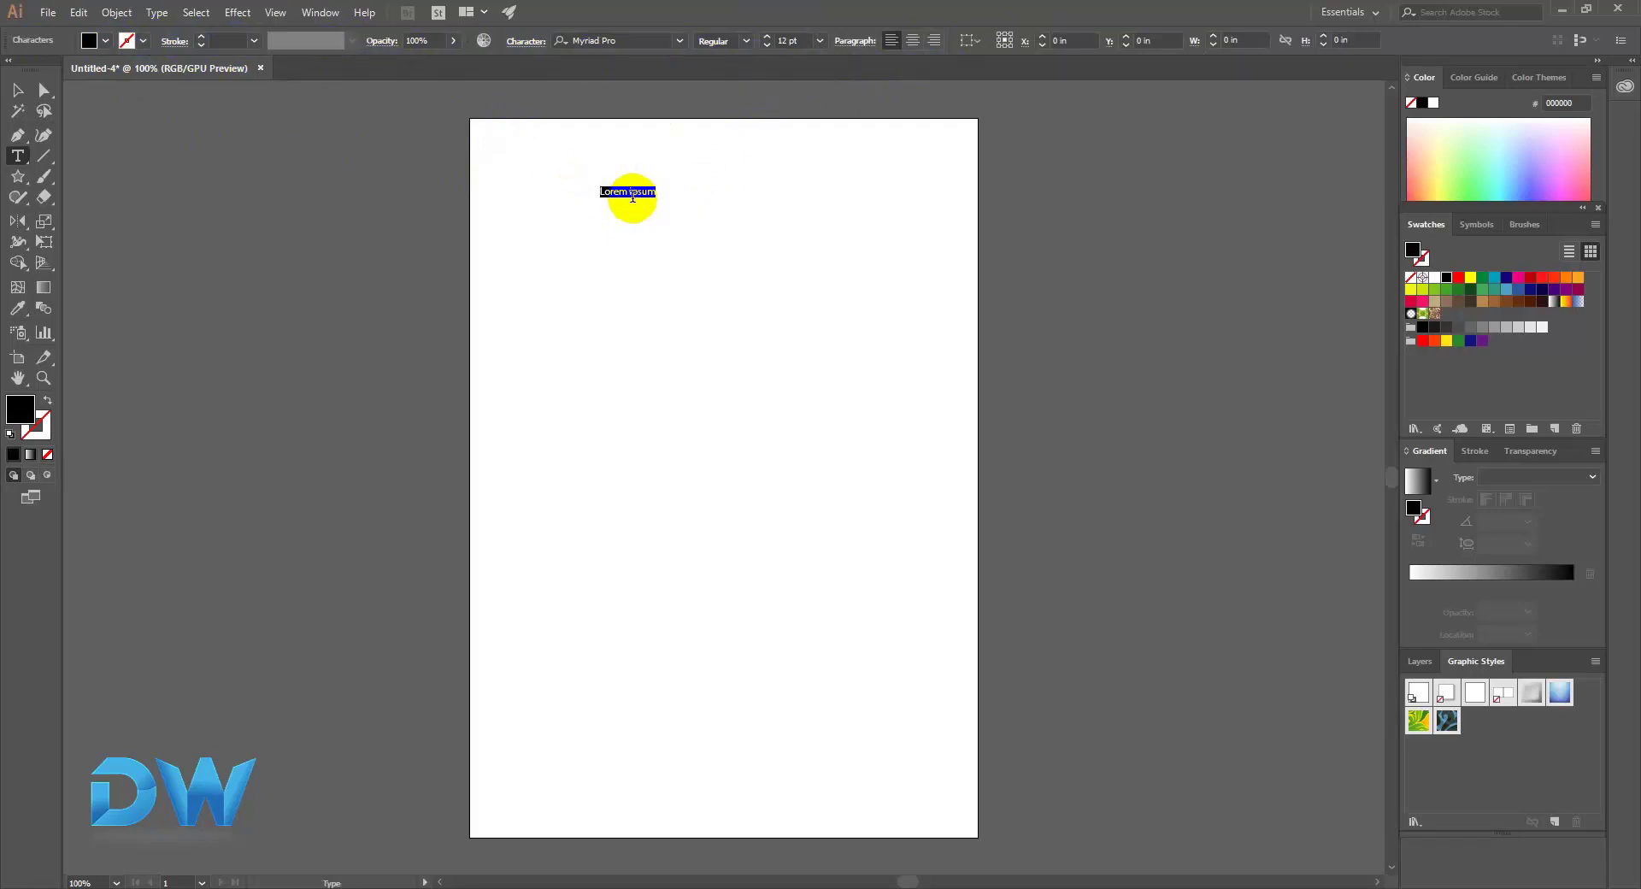
left_click(747, 42)
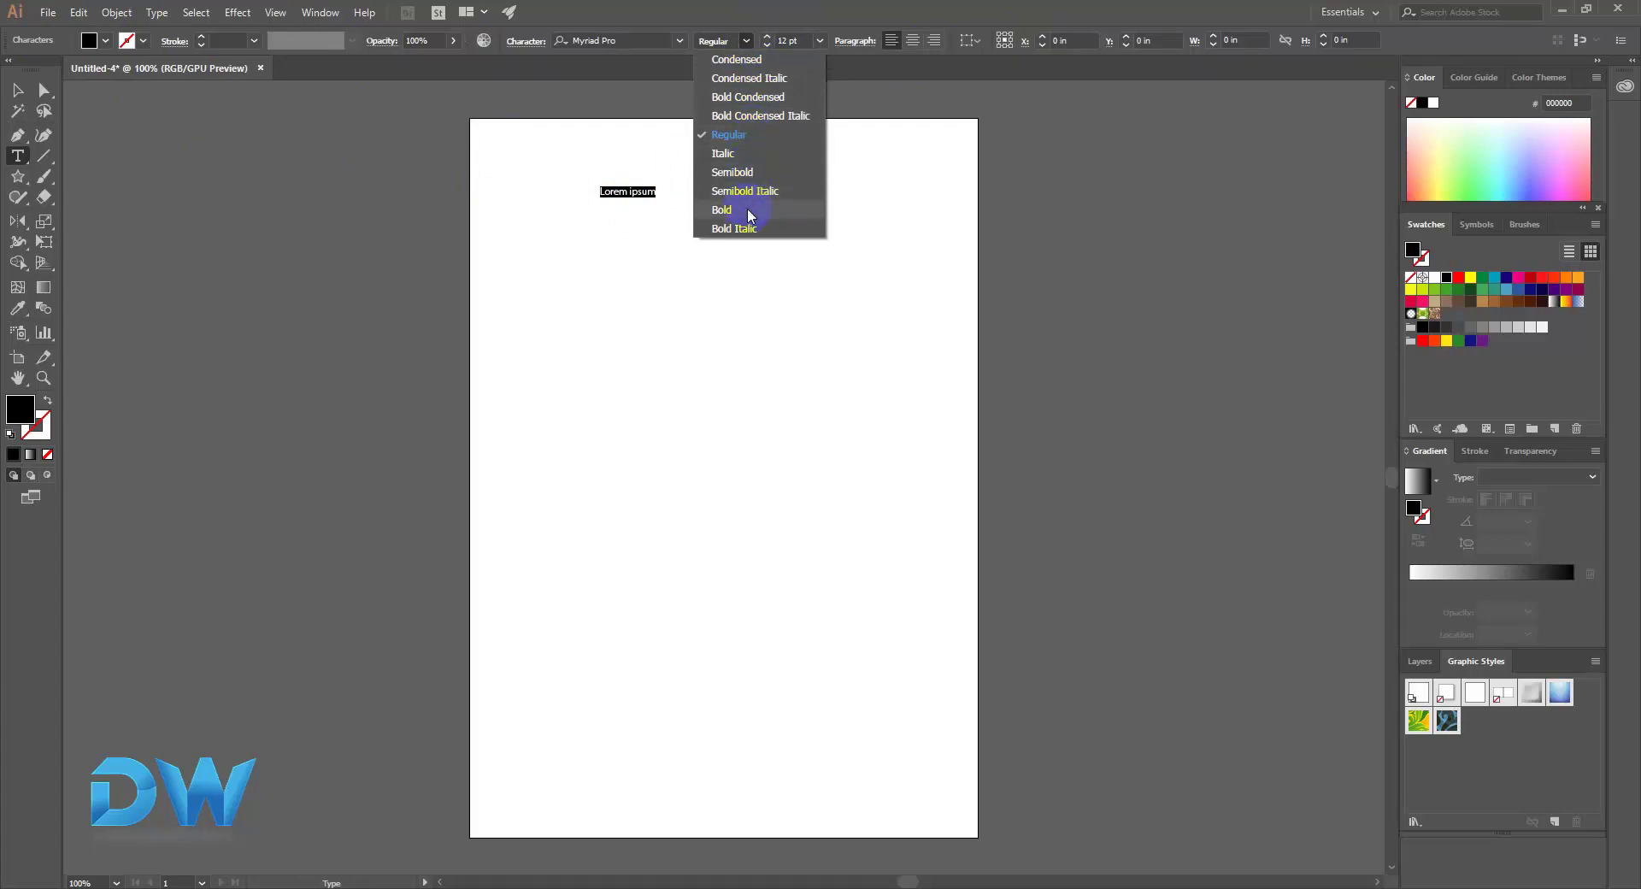
left_click(749, 211)
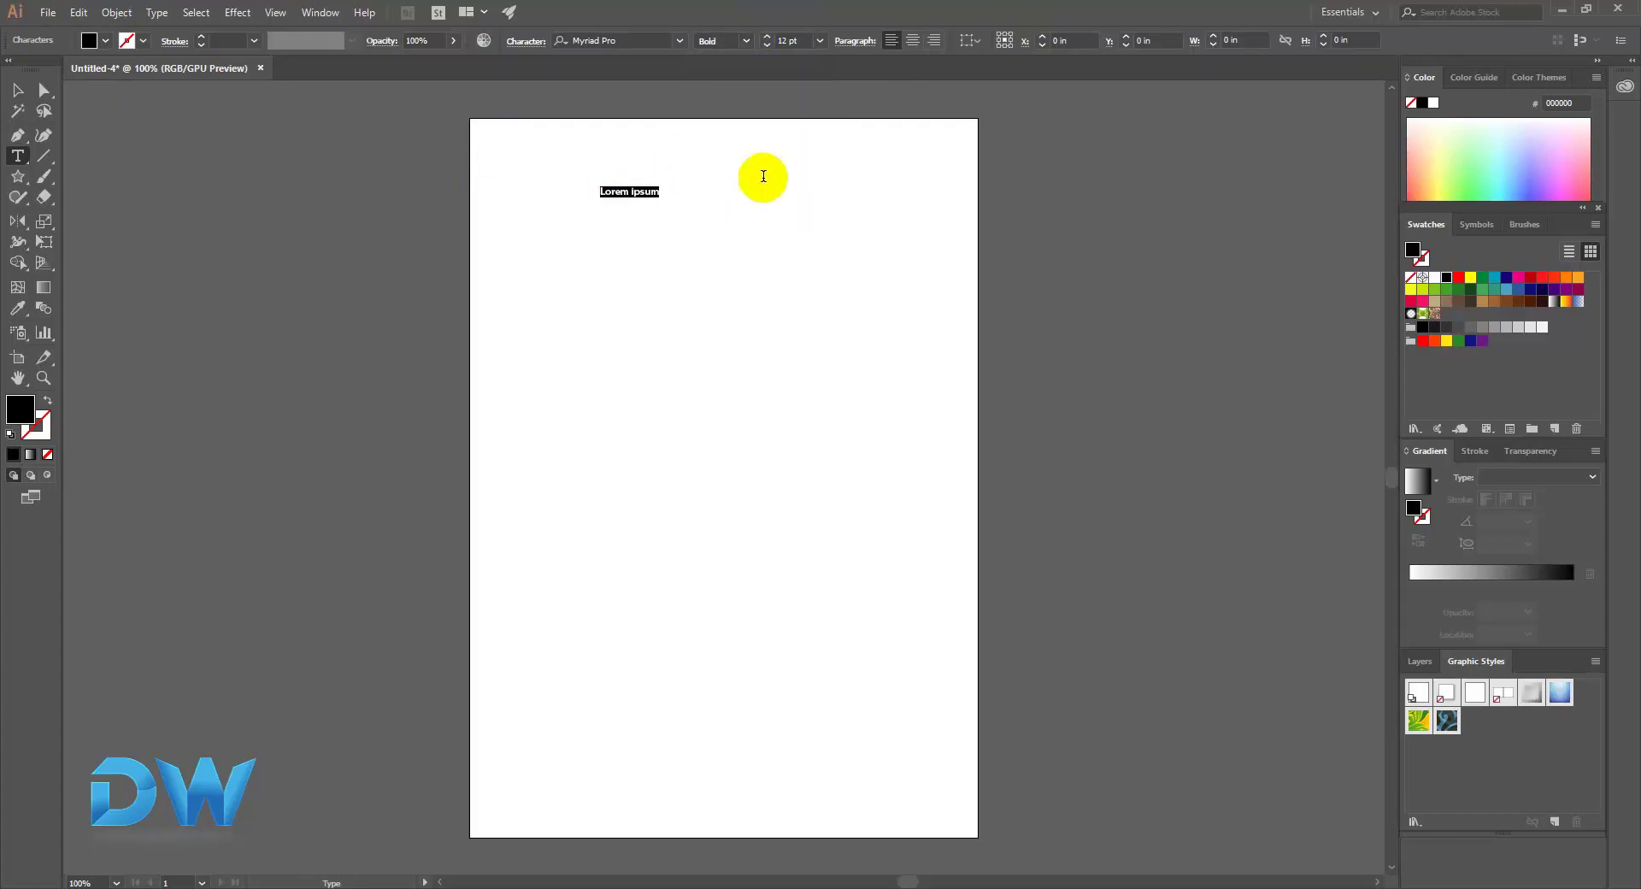
left_click(820, 44)
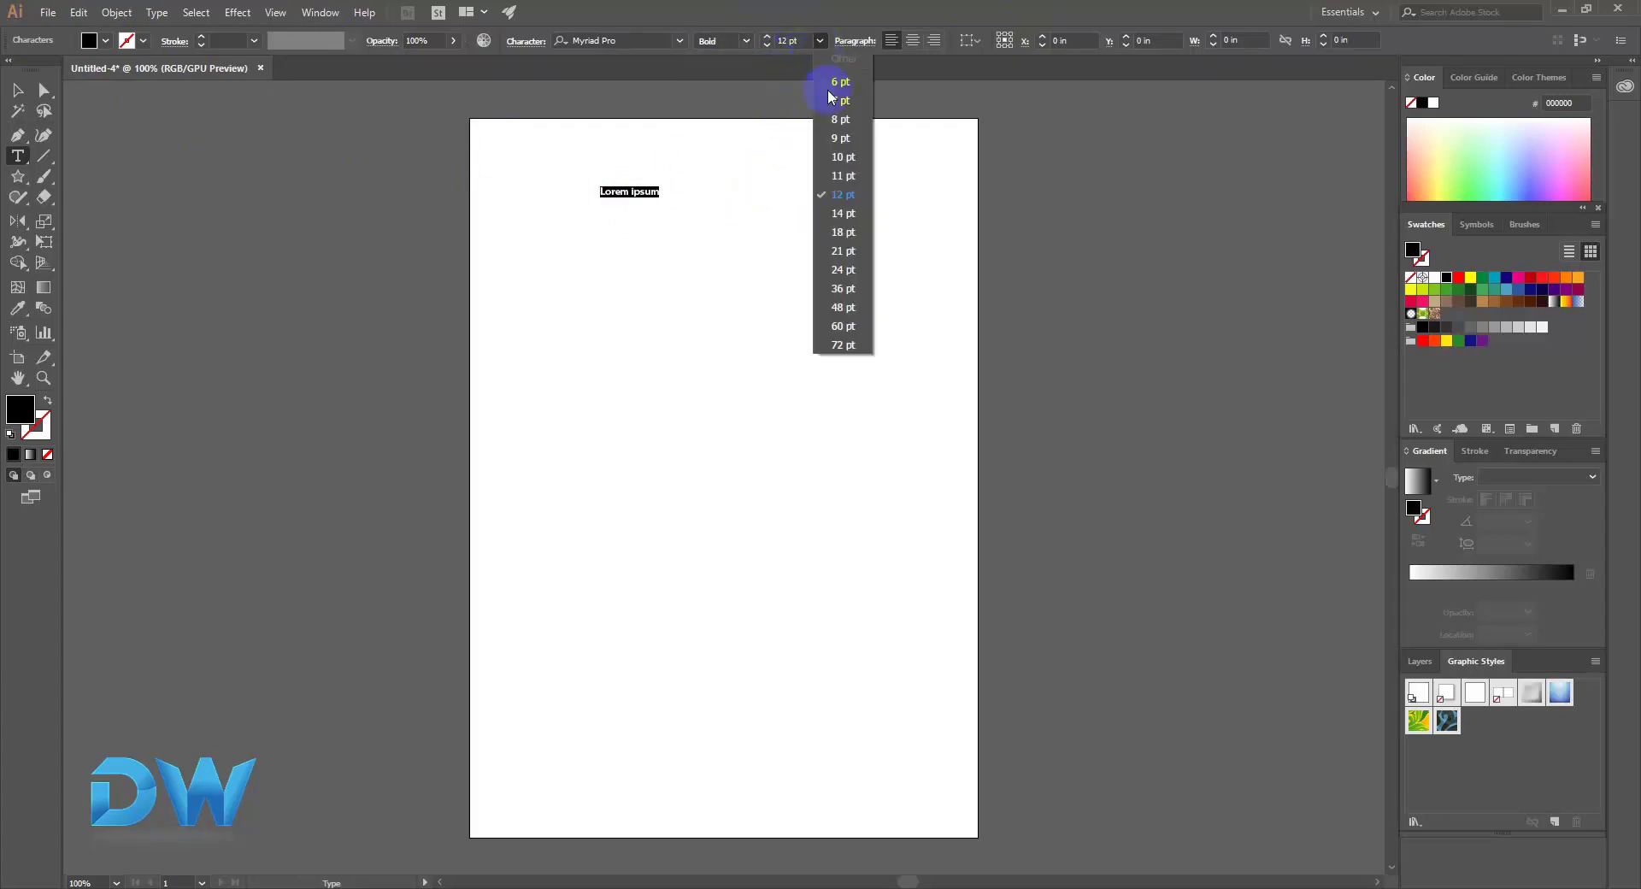
left_click(855, 345)
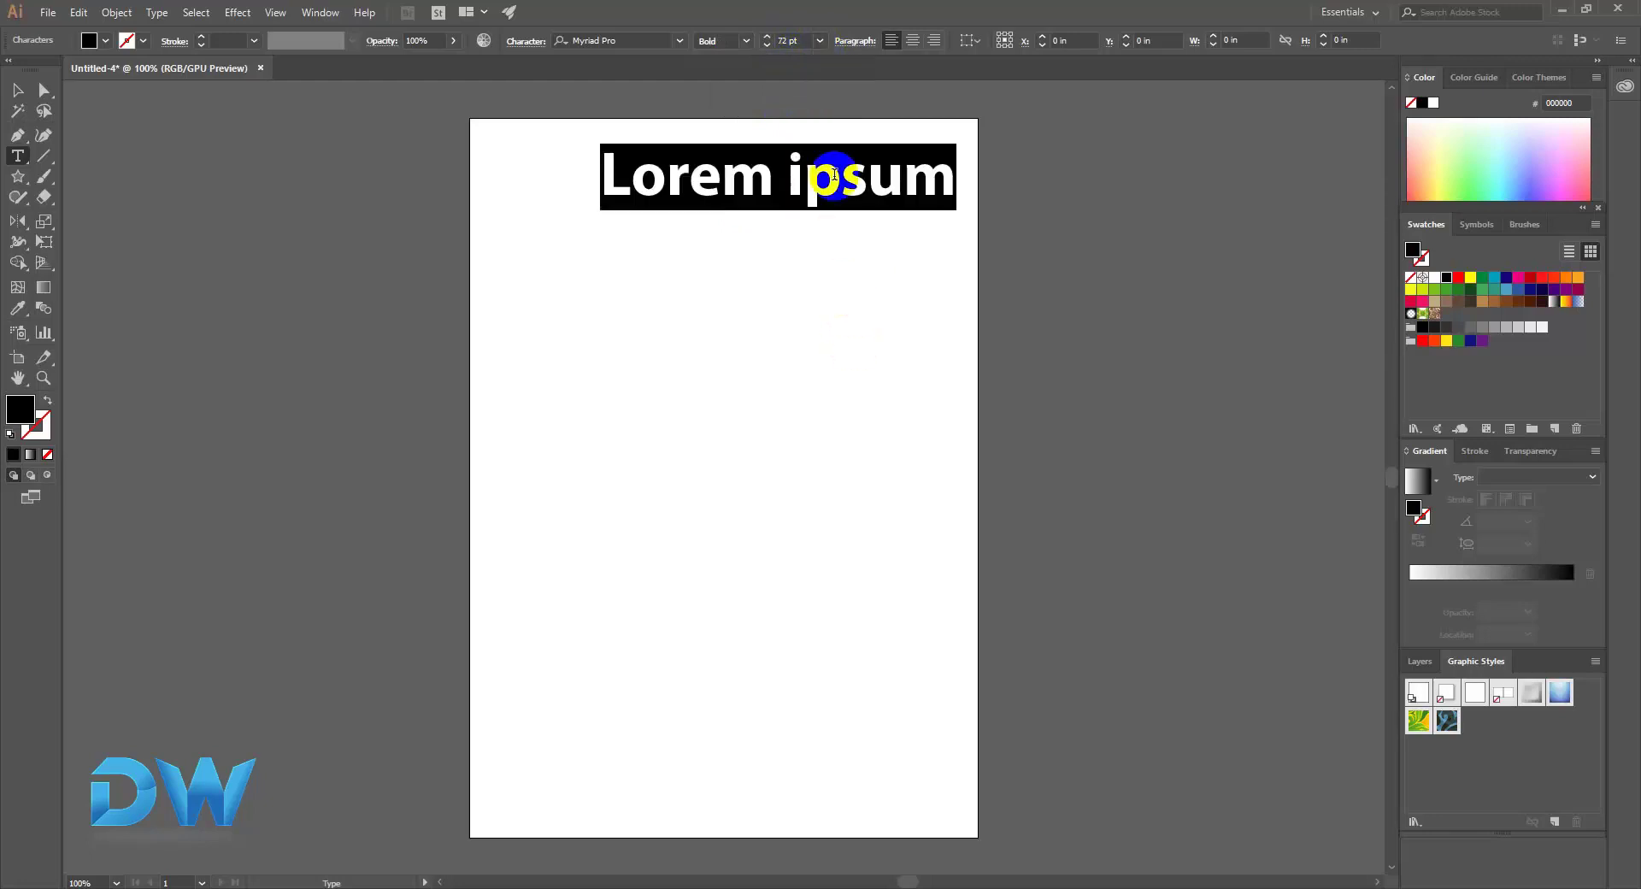
Step: Move the "Lorem ipsum" text off the artboard onto the empty canvas to its left
left_click_drag(815, 172, 286, 233)
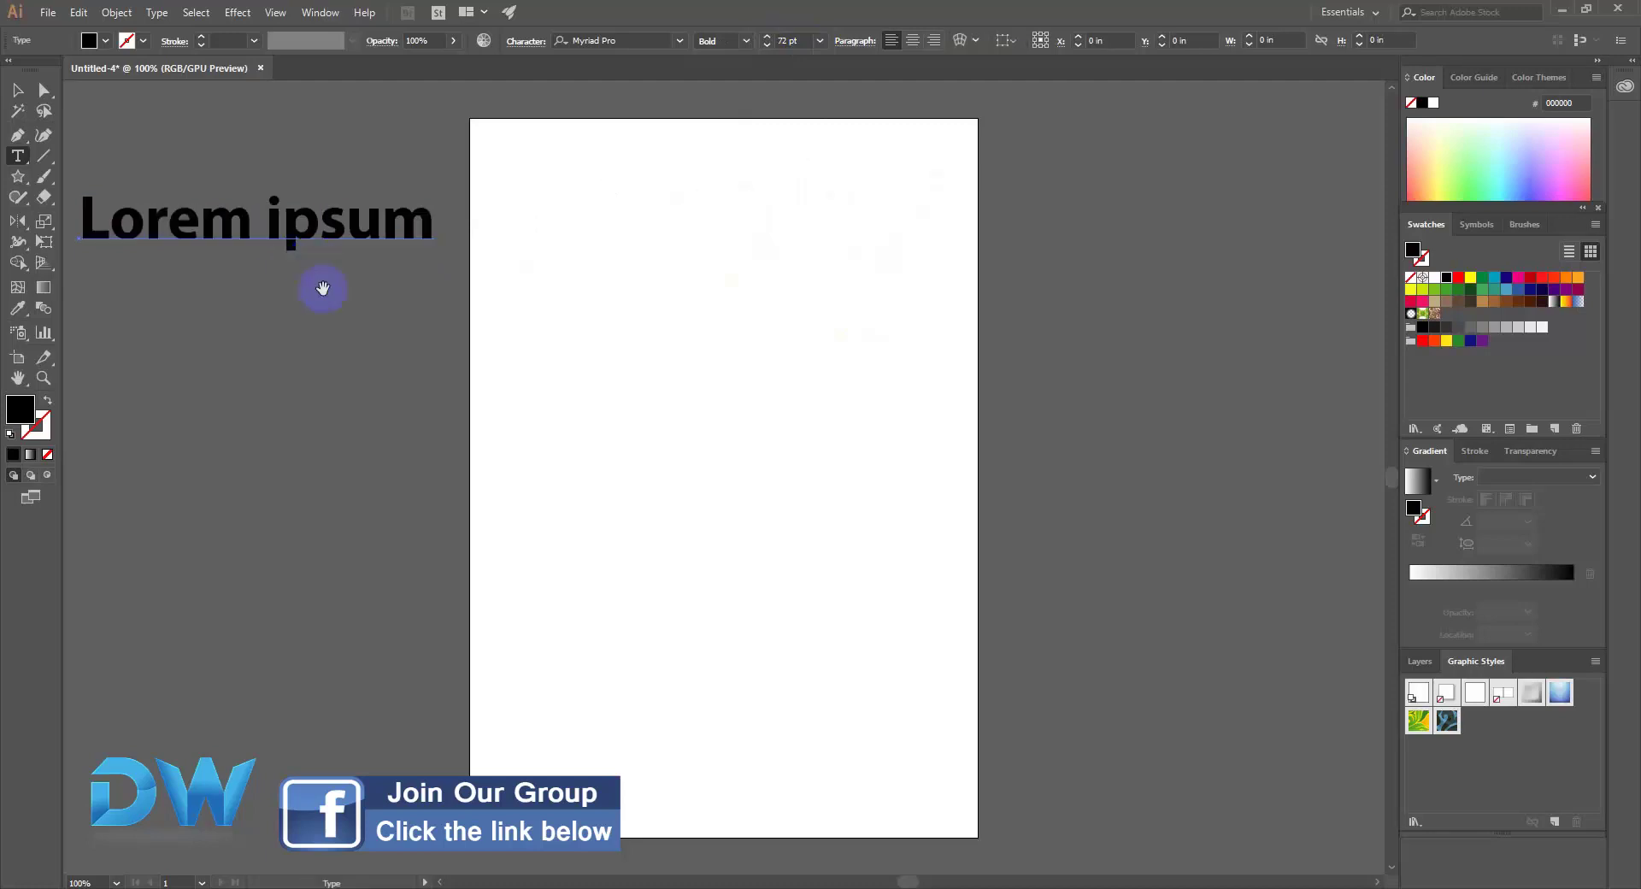
left_click_drag(322, 285, 696, 311)
left_click_drag(638, 251, 472, 249)
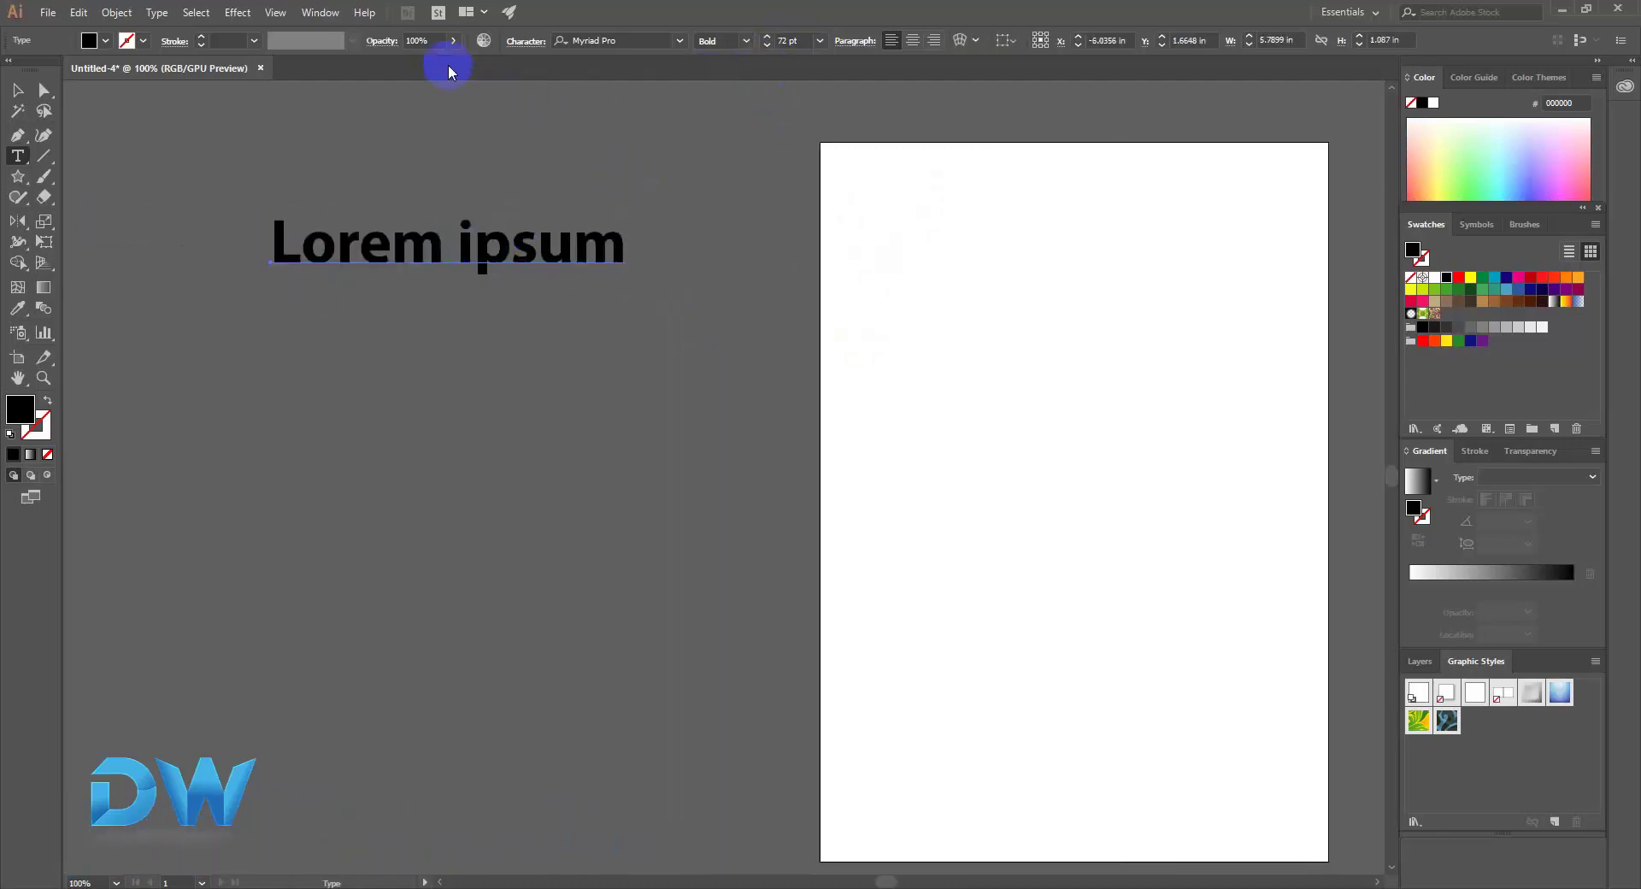
Step: Set the fill of the "Lorem ipsum" text to the orange-red swatch (FE330A)
left_click(89, 42)
left_click(119, 69)
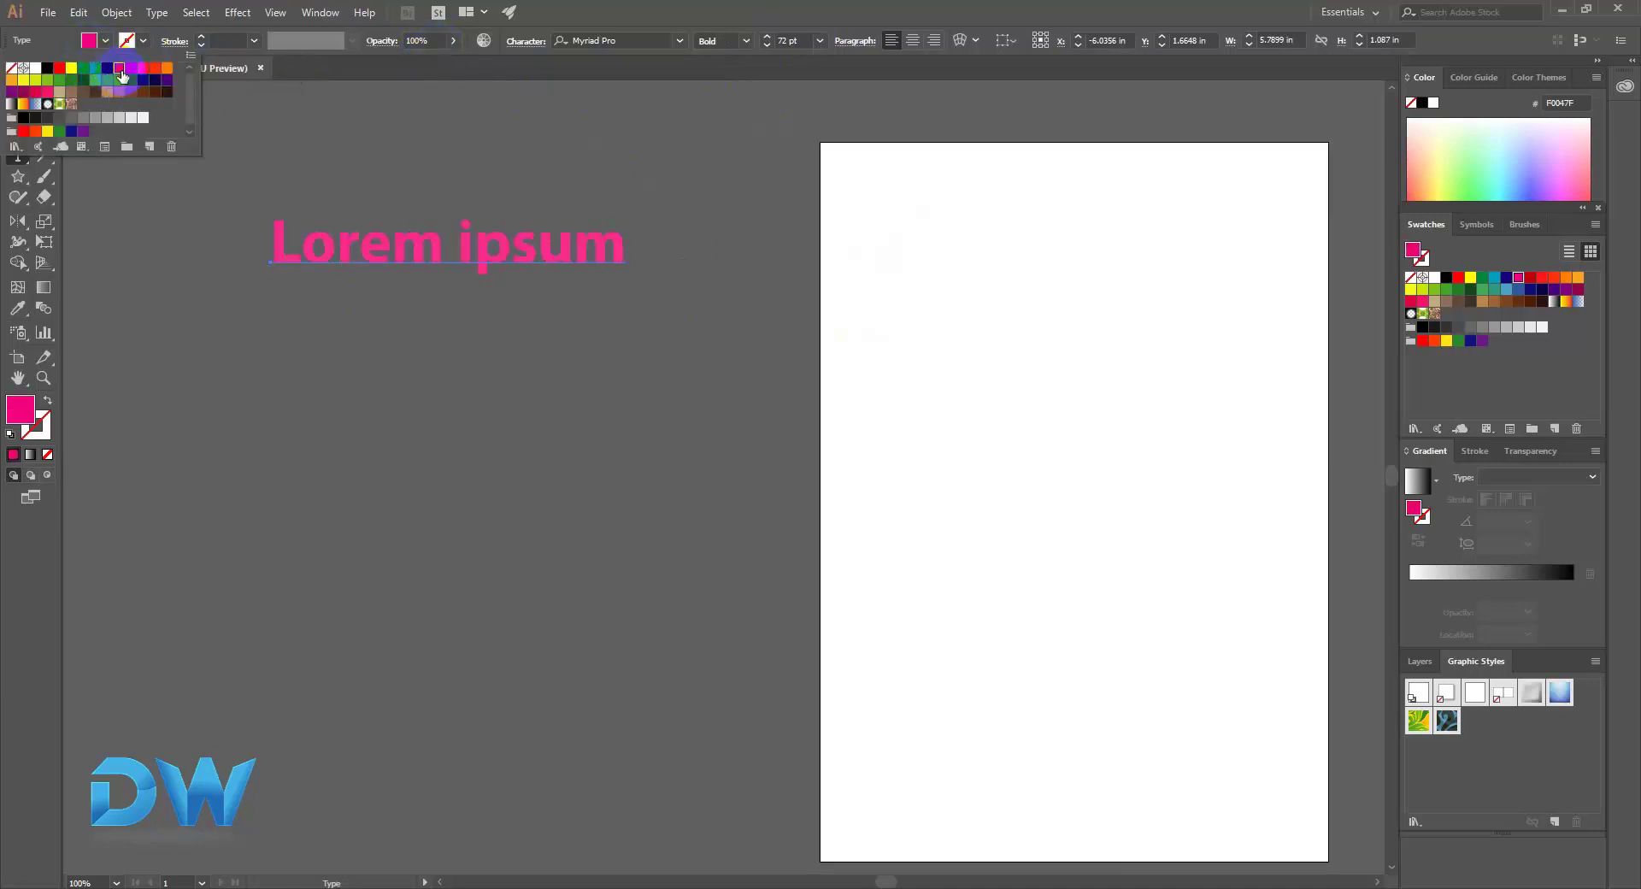
left_click(154, 69)
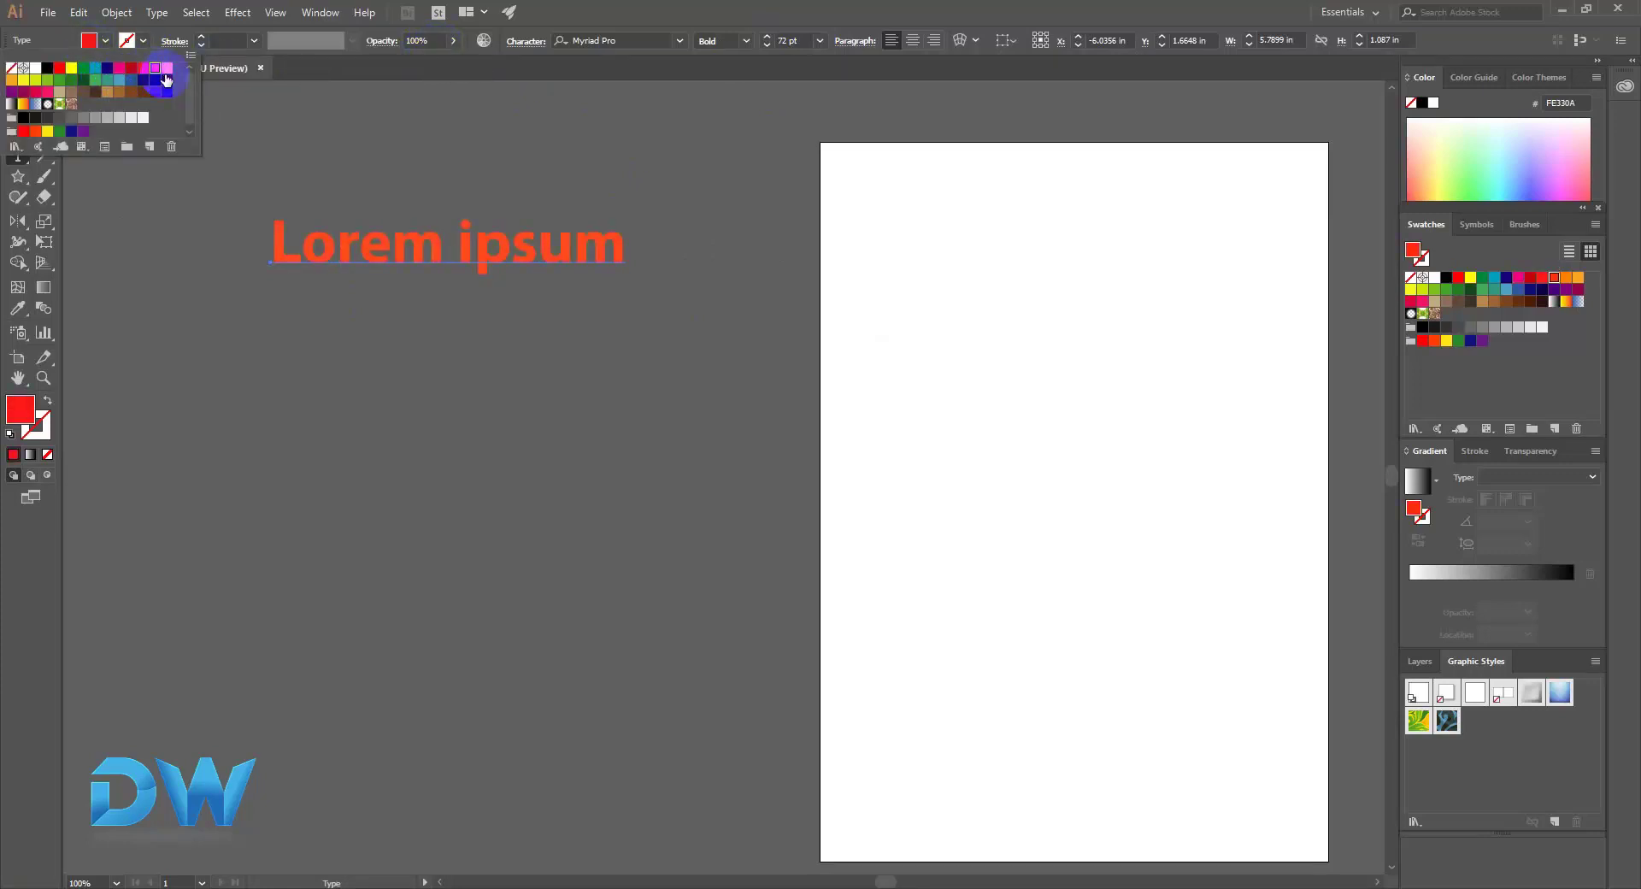
left_click(468, 186)
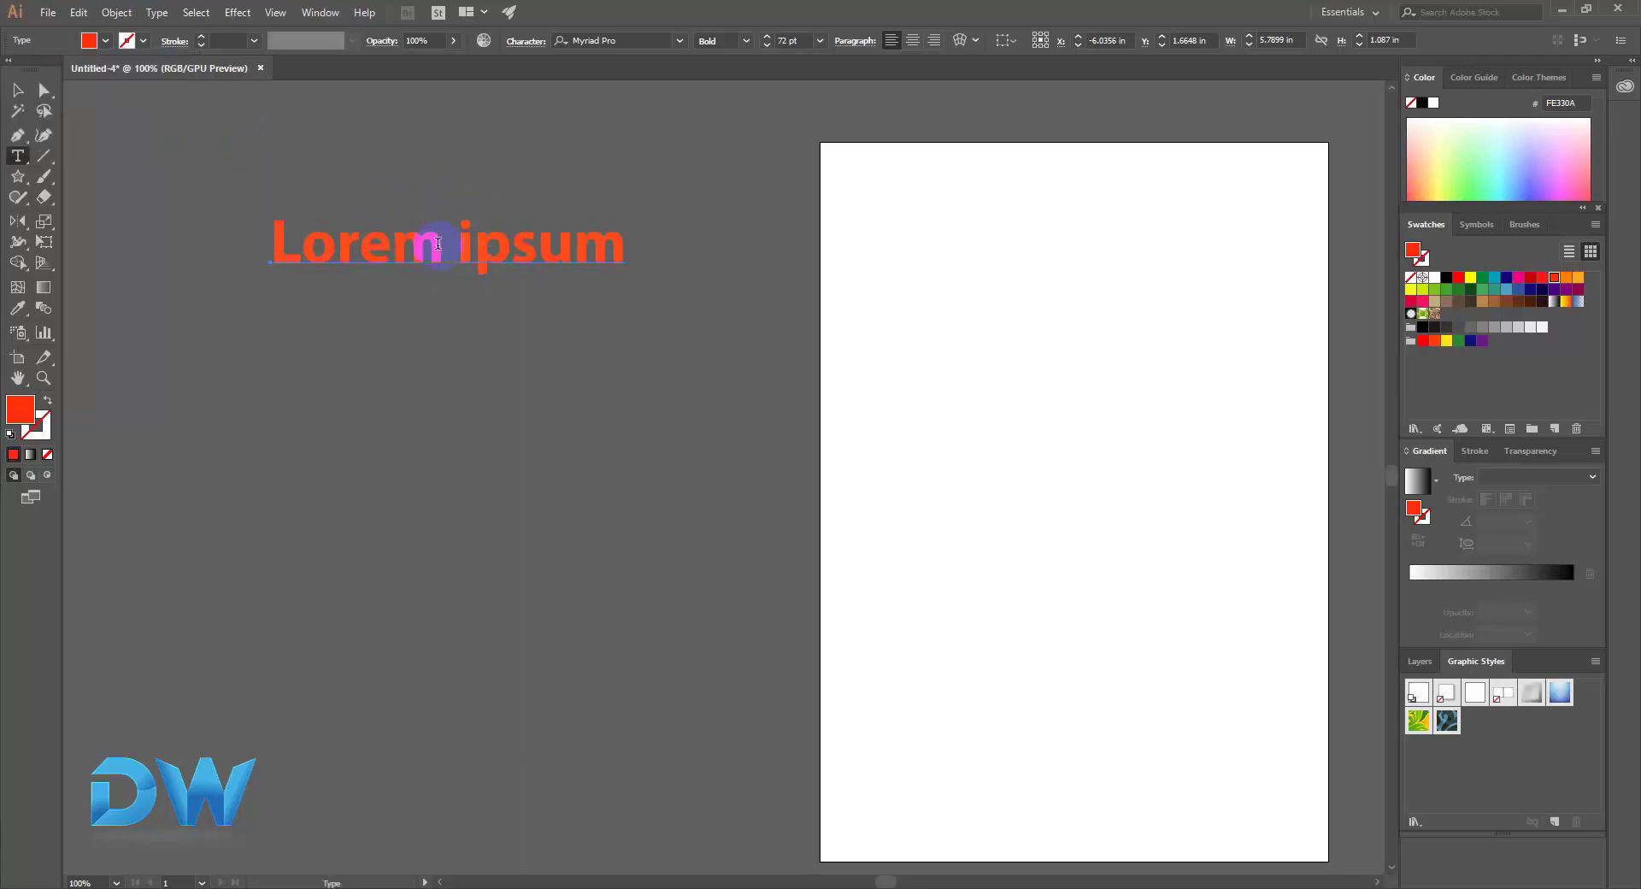
Step: Replace the whole placeholder text with "Design world 24"
double_click(427, 249)
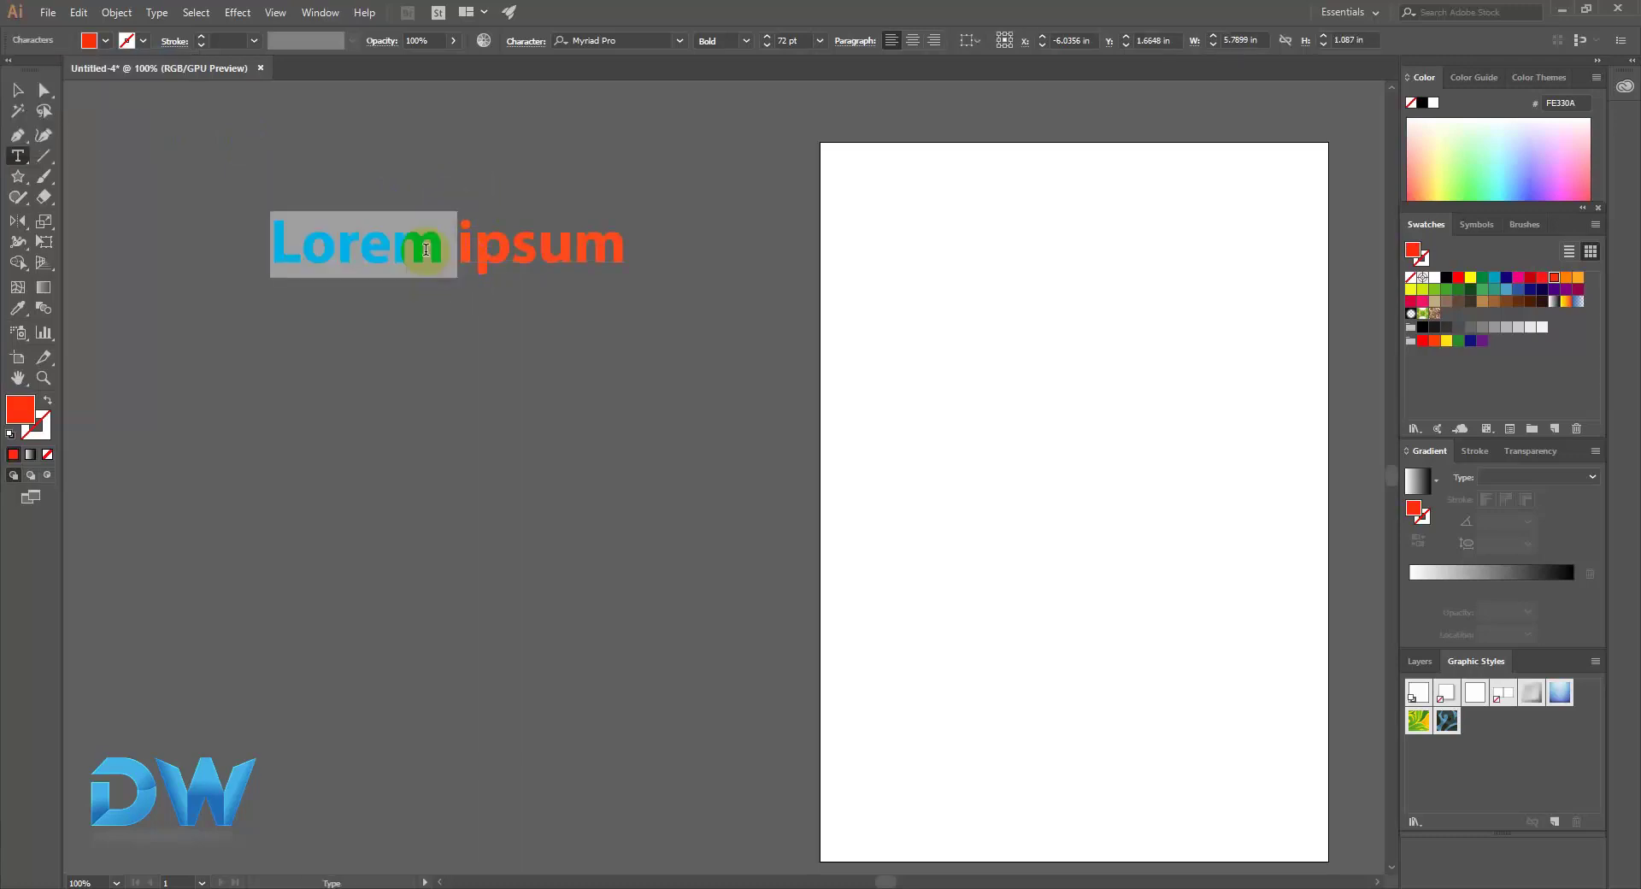
triple_click(427, 249)
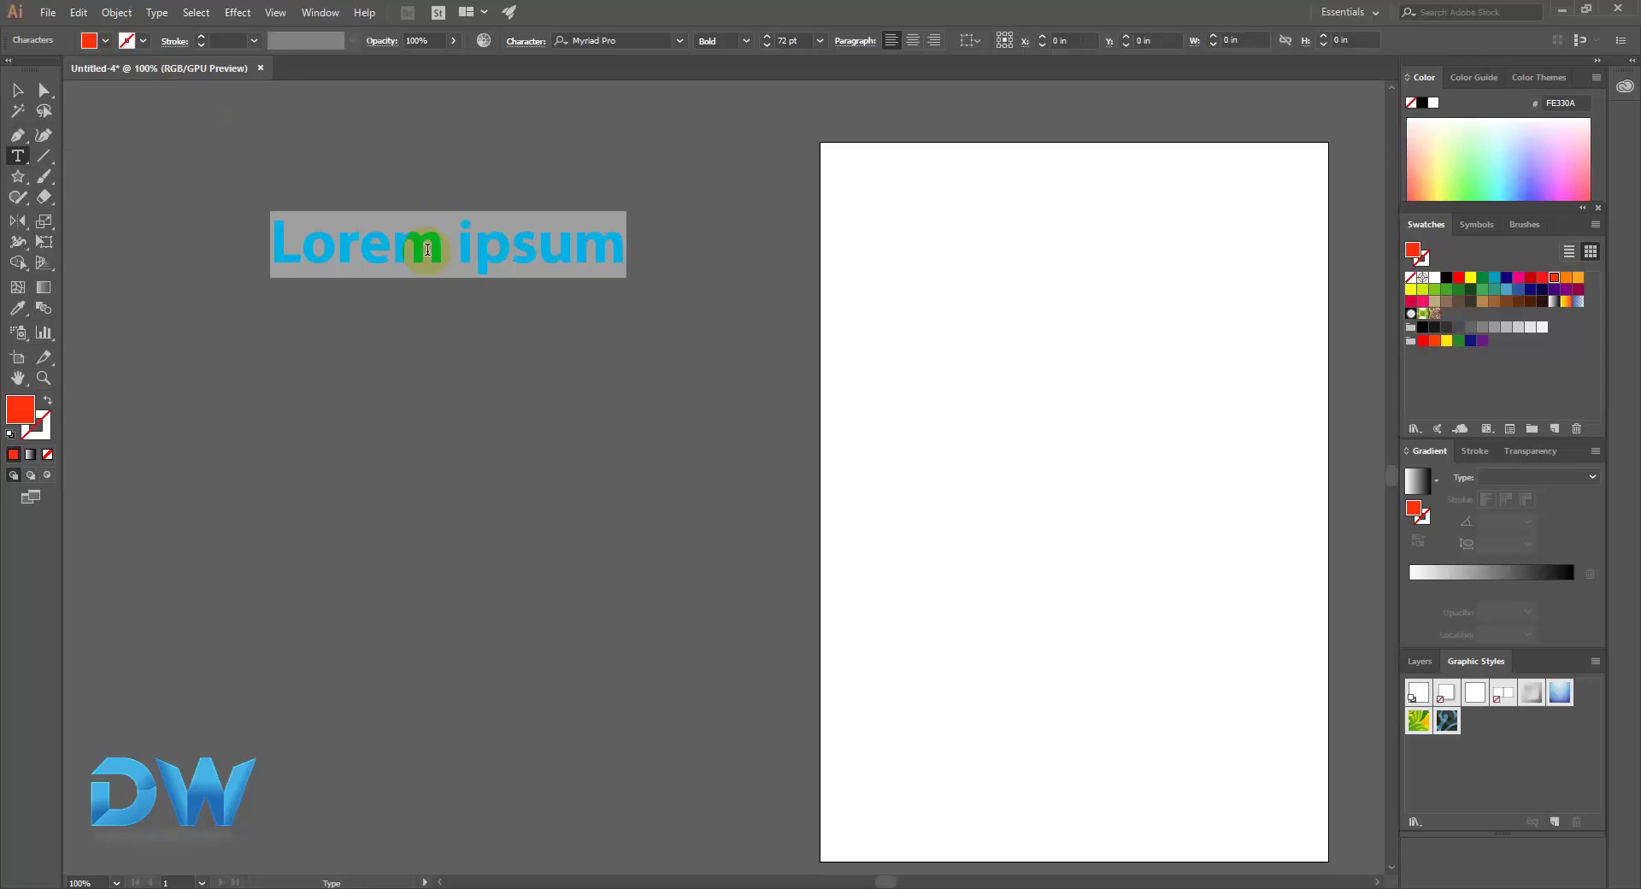
type("DE")
key("BackSpace")
key("BackSpace")
type("Design worl")
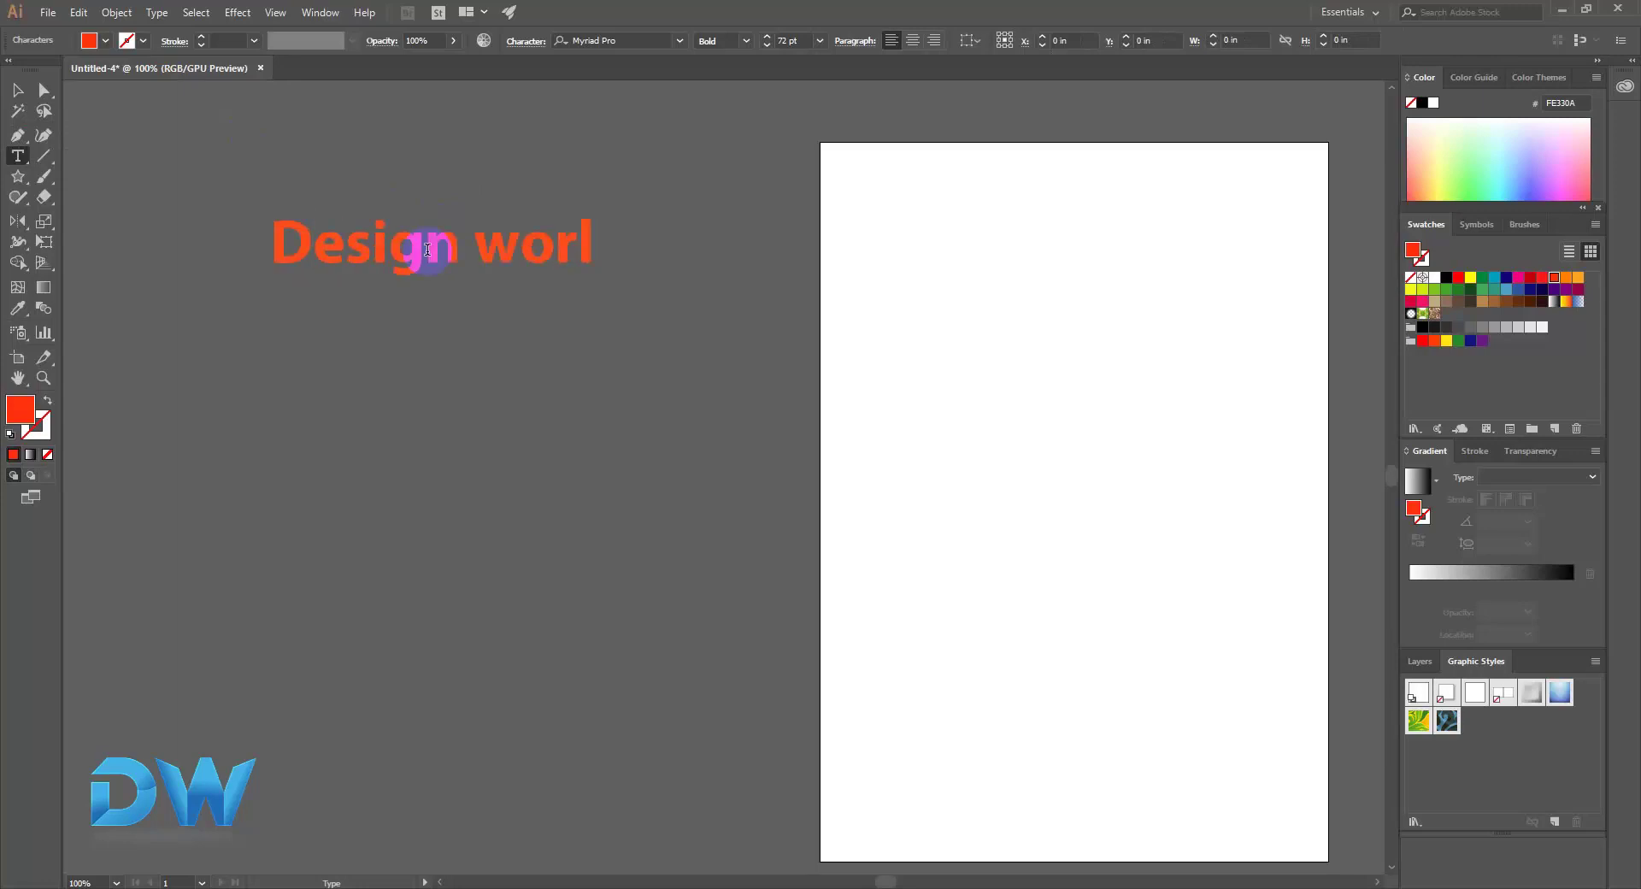
type("d 24")
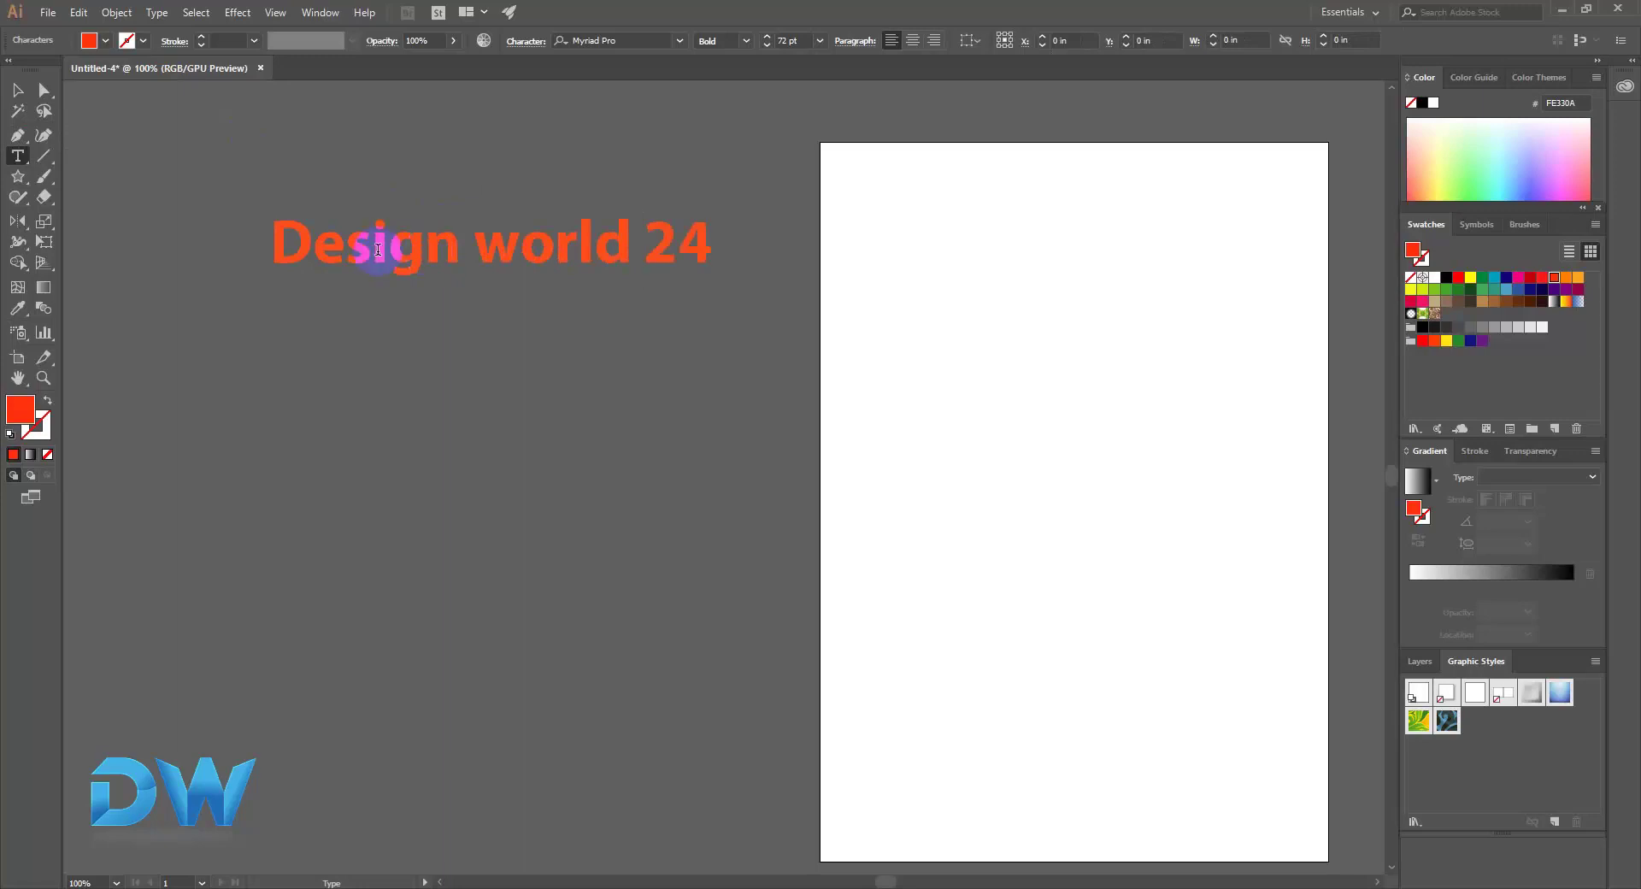
Step: Move the "Design world 24" text lower on the canvas and scale it up proportionally to about 105 pt
left_click_drag(415, 265, 419, 372, "ctrl")
left_click(698, 348, "ctrl")
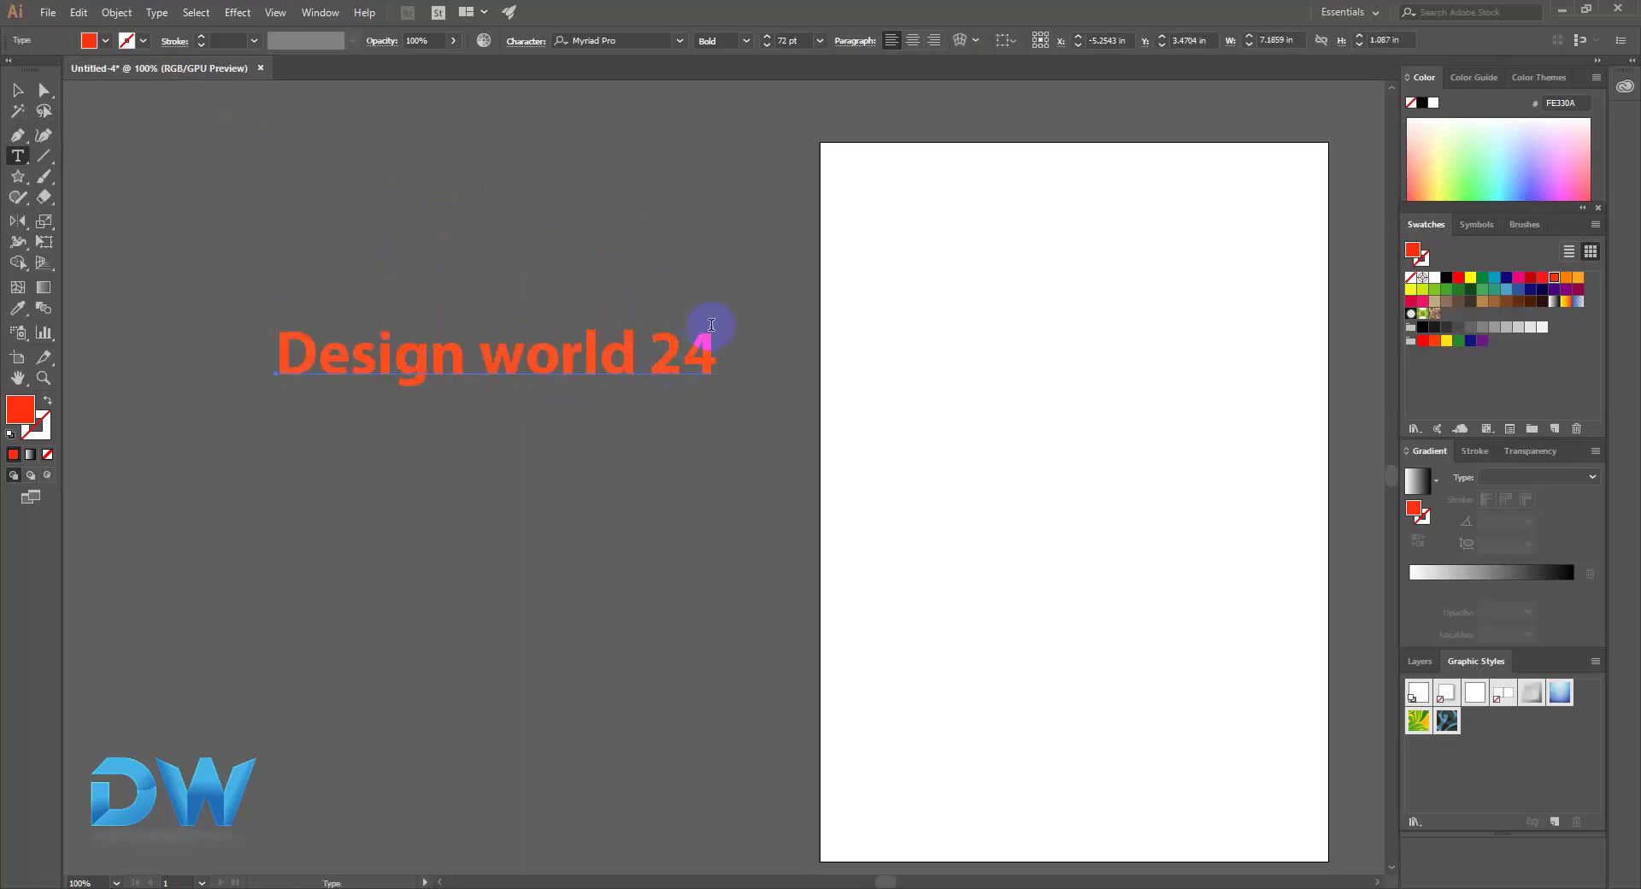
left_click(17, 92)
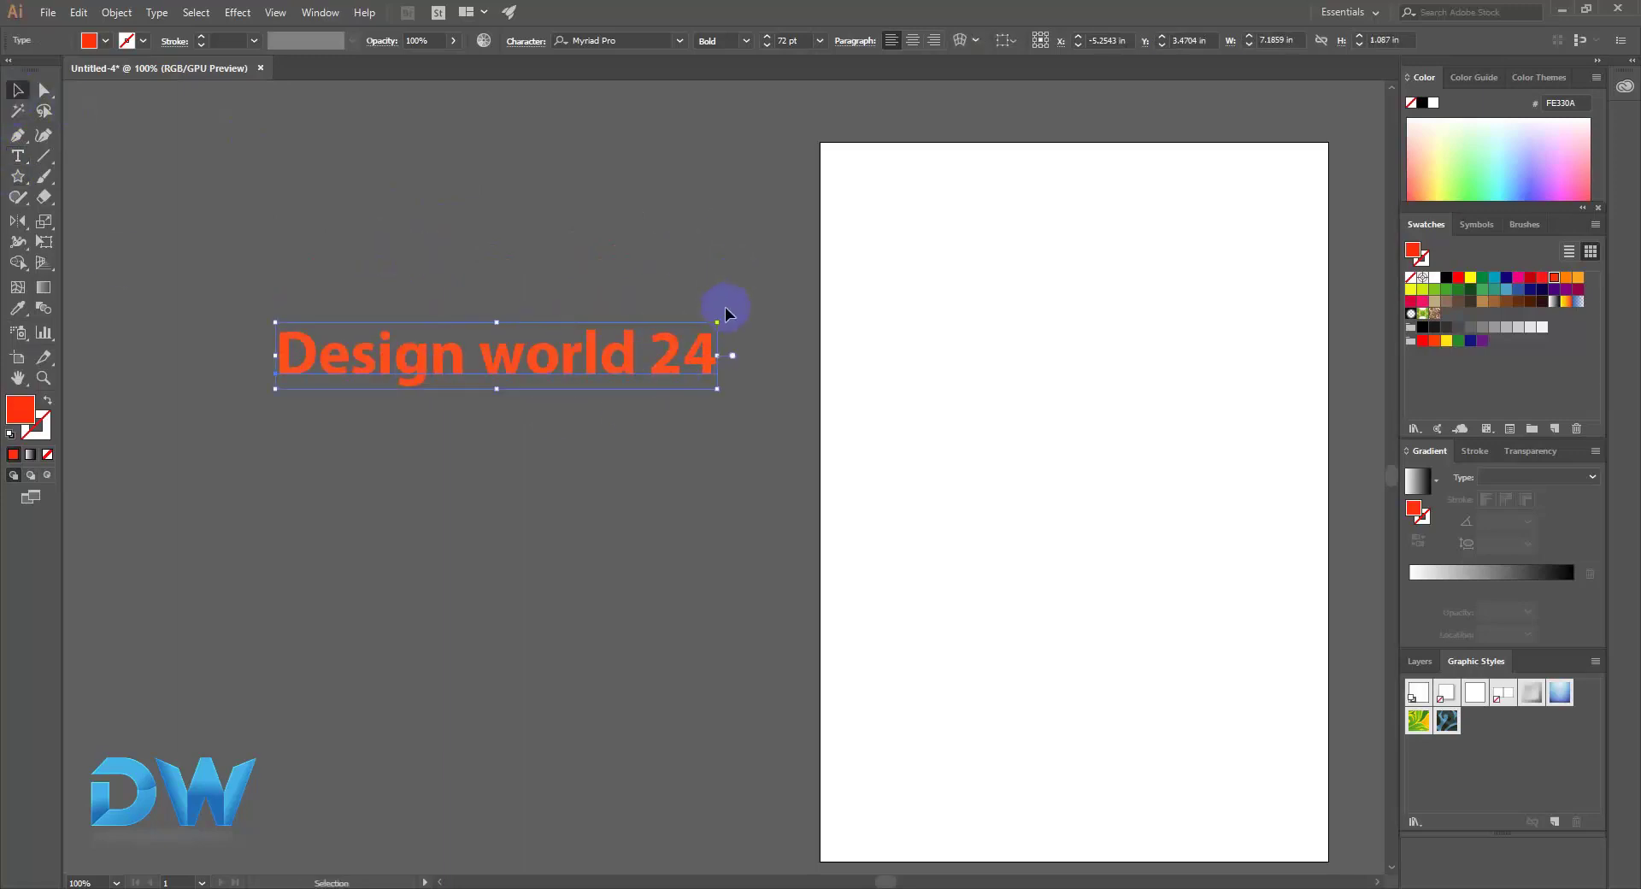
left_click_drag(720, 321, 815, 227)
left_click_drag(688, 343, 610, 360)
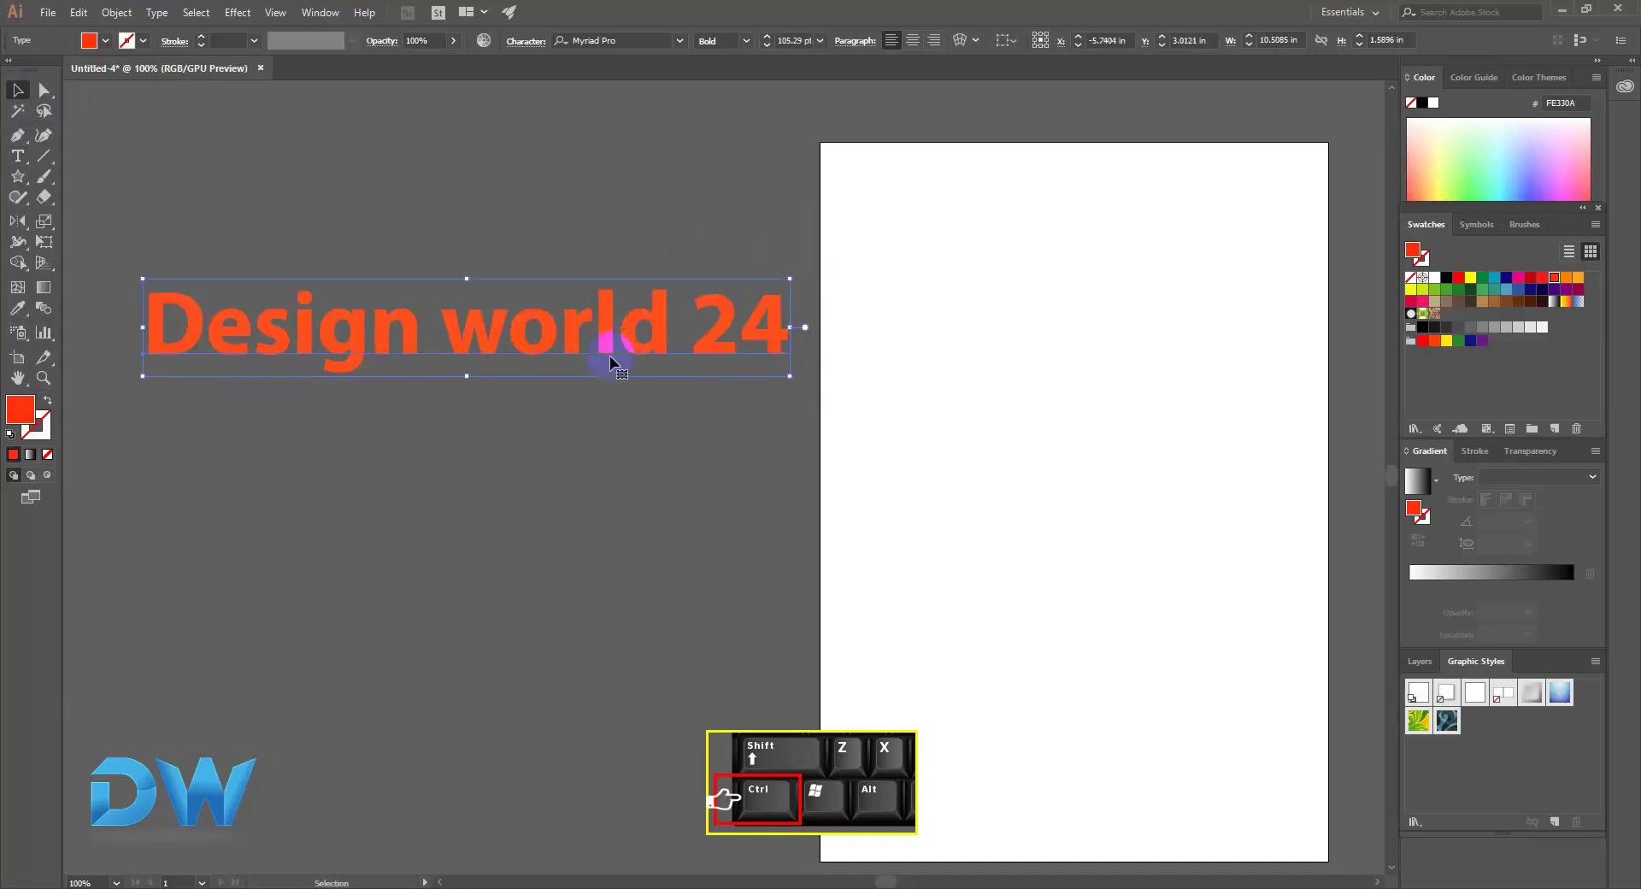
Step: Duplicate the "Design world 24" text so two lines are stacked, and change the lower one to "demo text"
mouse_move(496, 332)
left_mouse_down()
mouse_move(506, 188)
mouse_move(506, 332)
left_mouse_up()
left_click(17, 156)
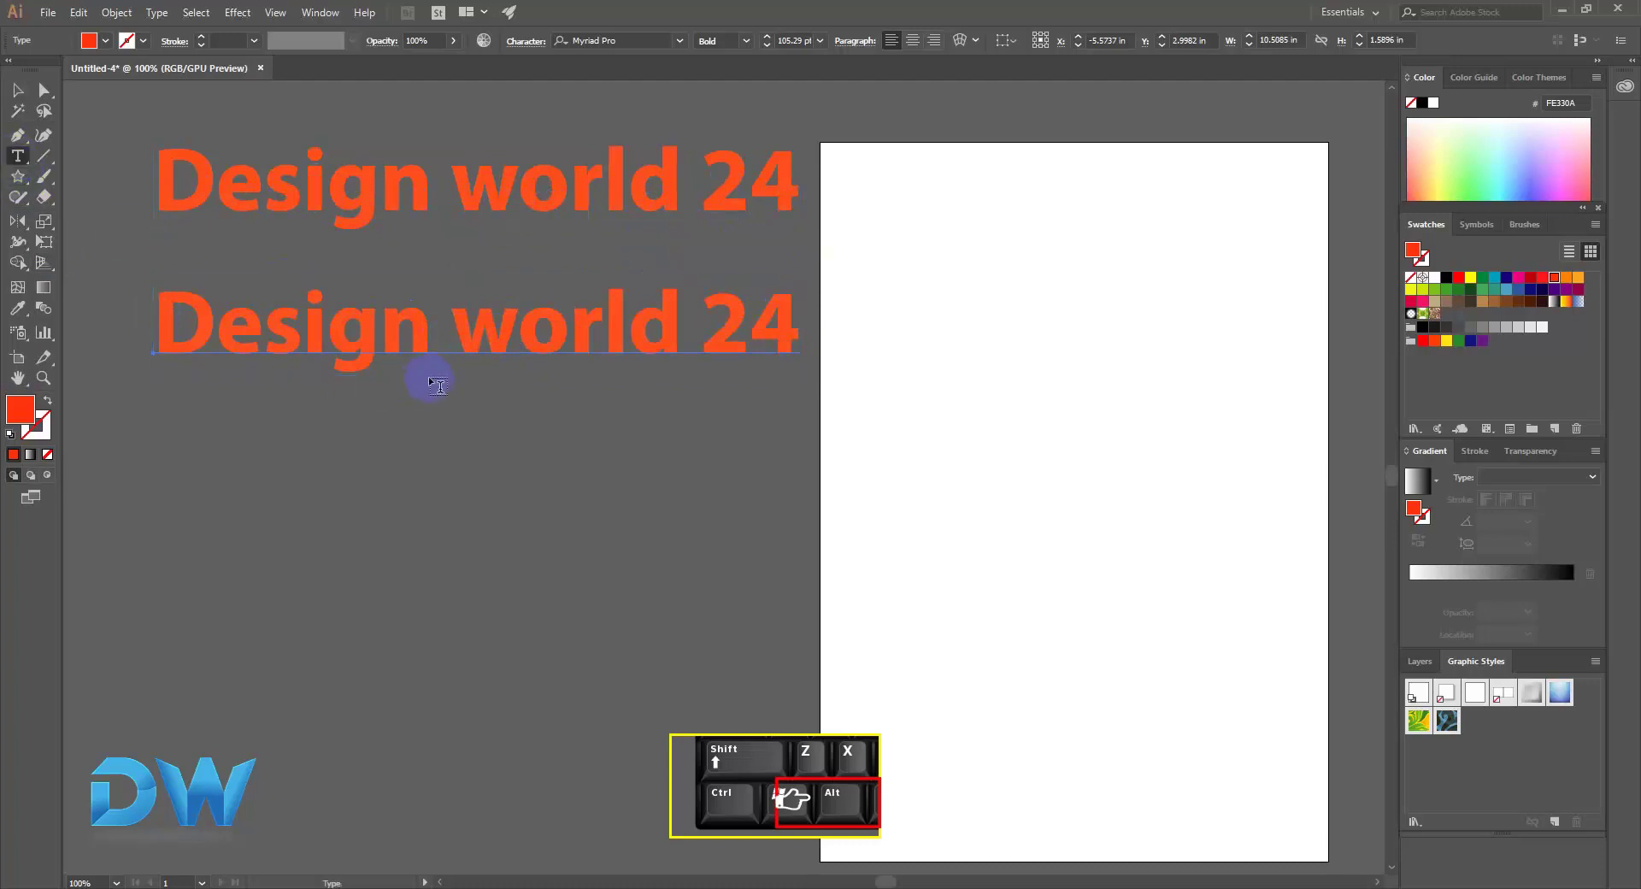
triple_click(438, 330)
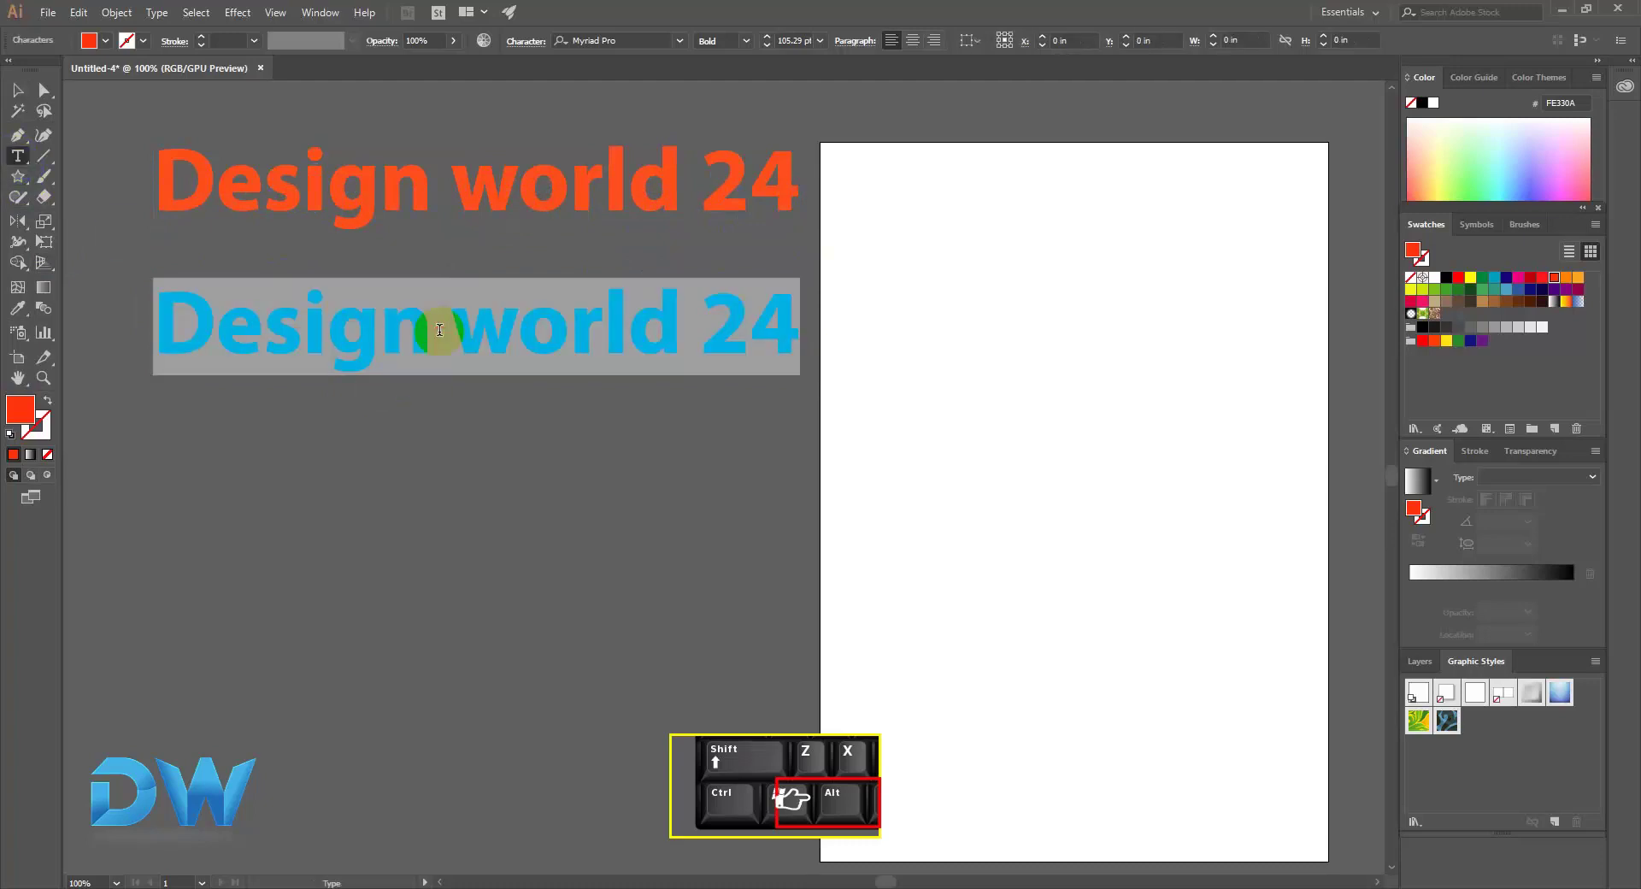
type("demo text")
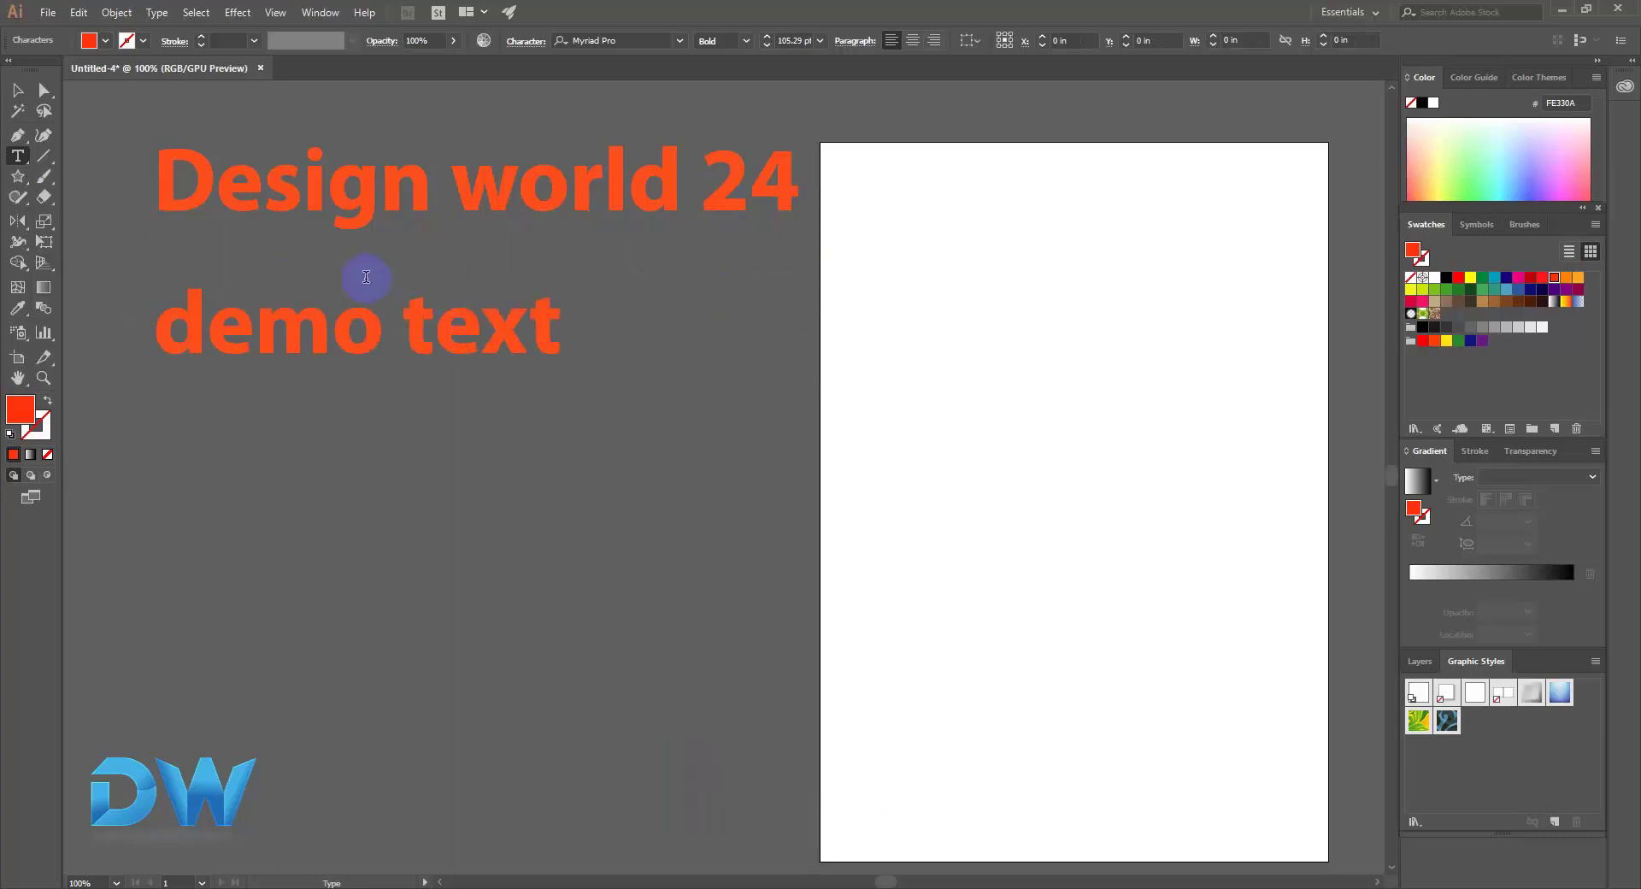
Step: Change the font of the upper "Design world 24" text to MOTOR
left_click(449, 187)
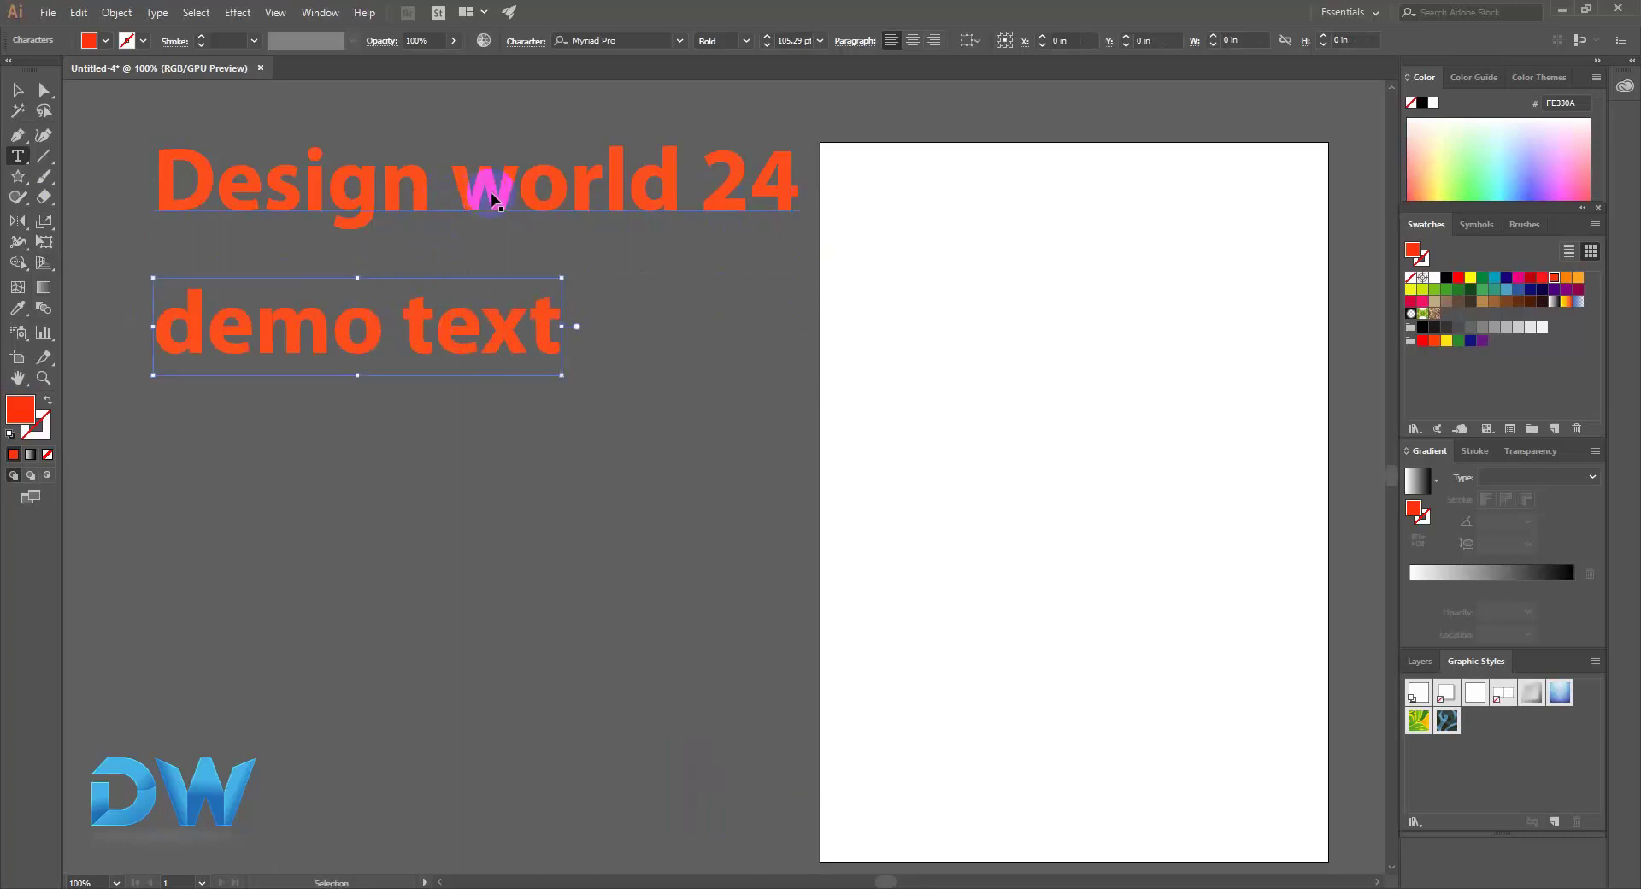
left_click(483, 203, "ctrl")
left_click(489, 201, "ctrl")
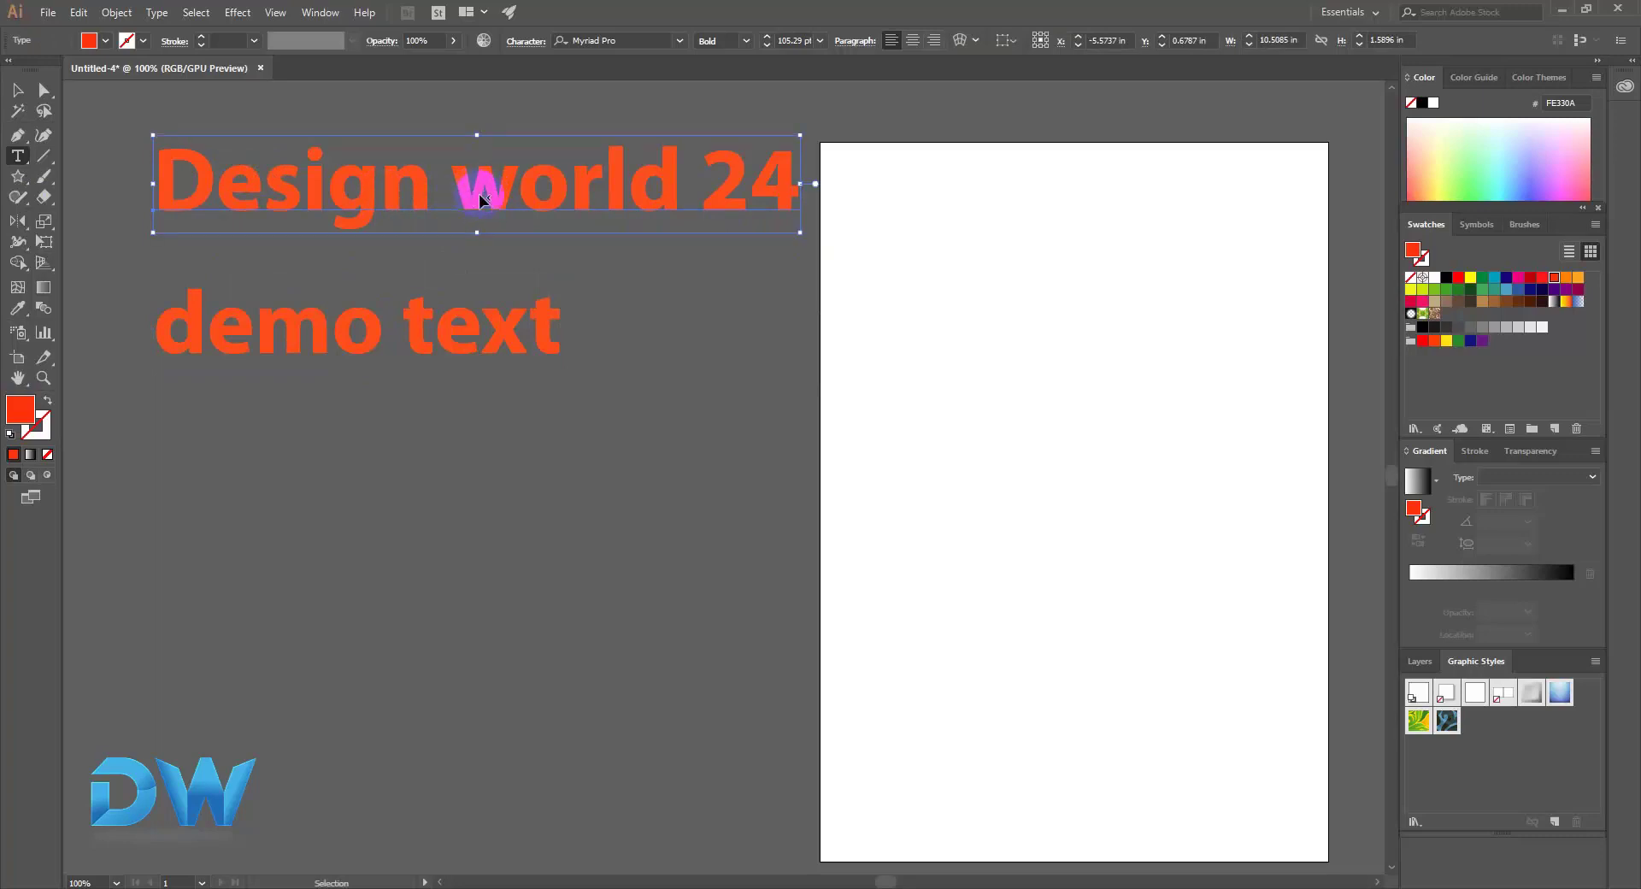
left_click(619, 90)
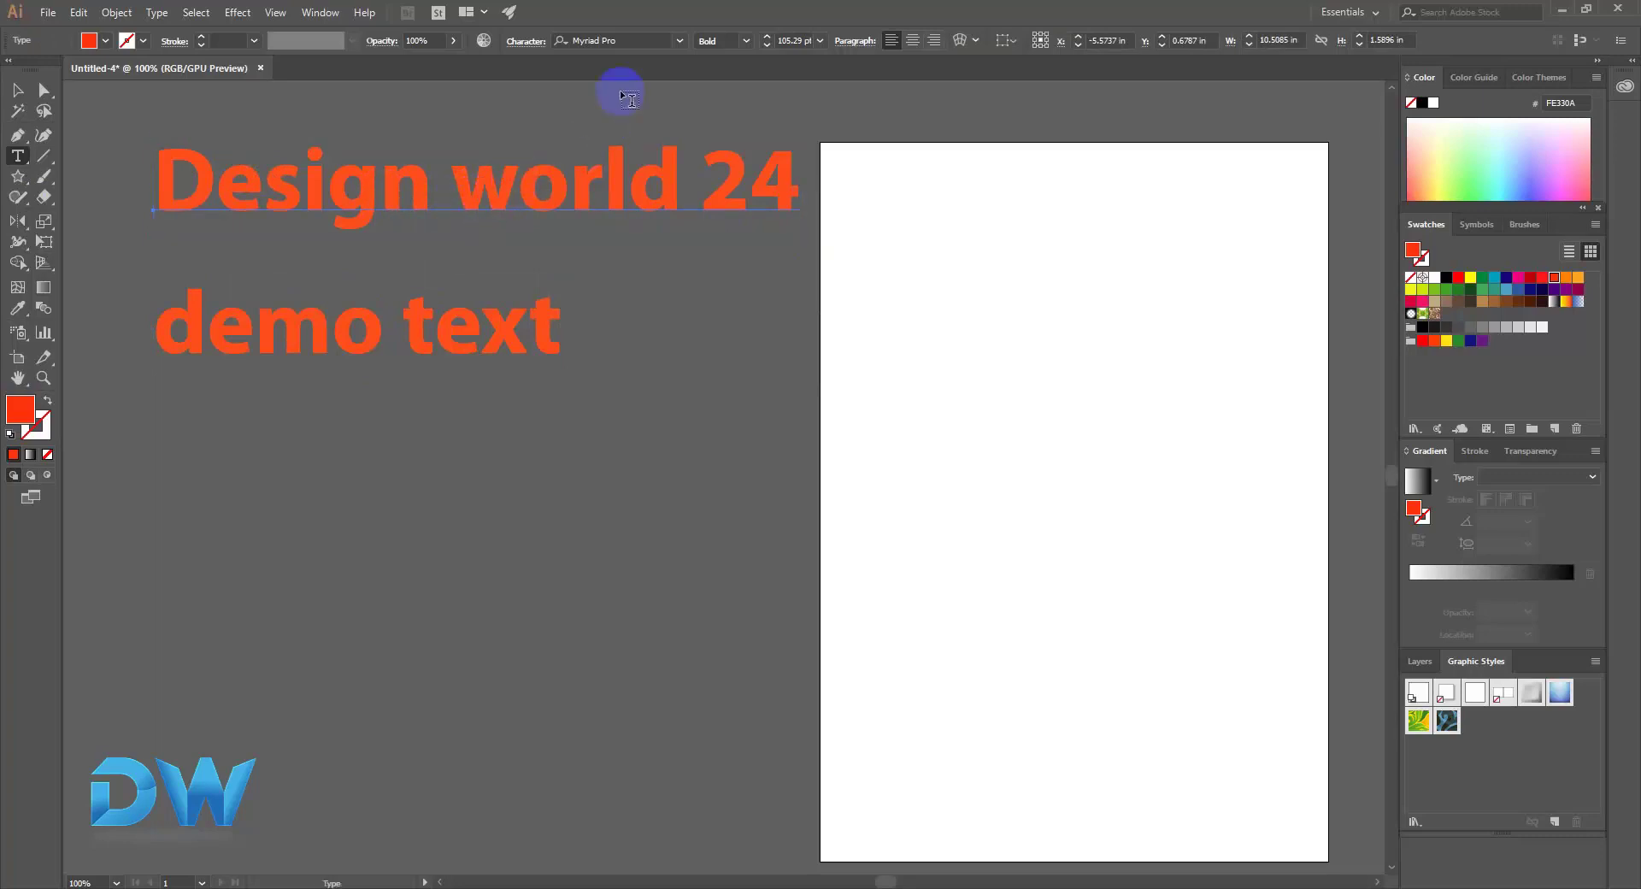
left_click(634, 40)
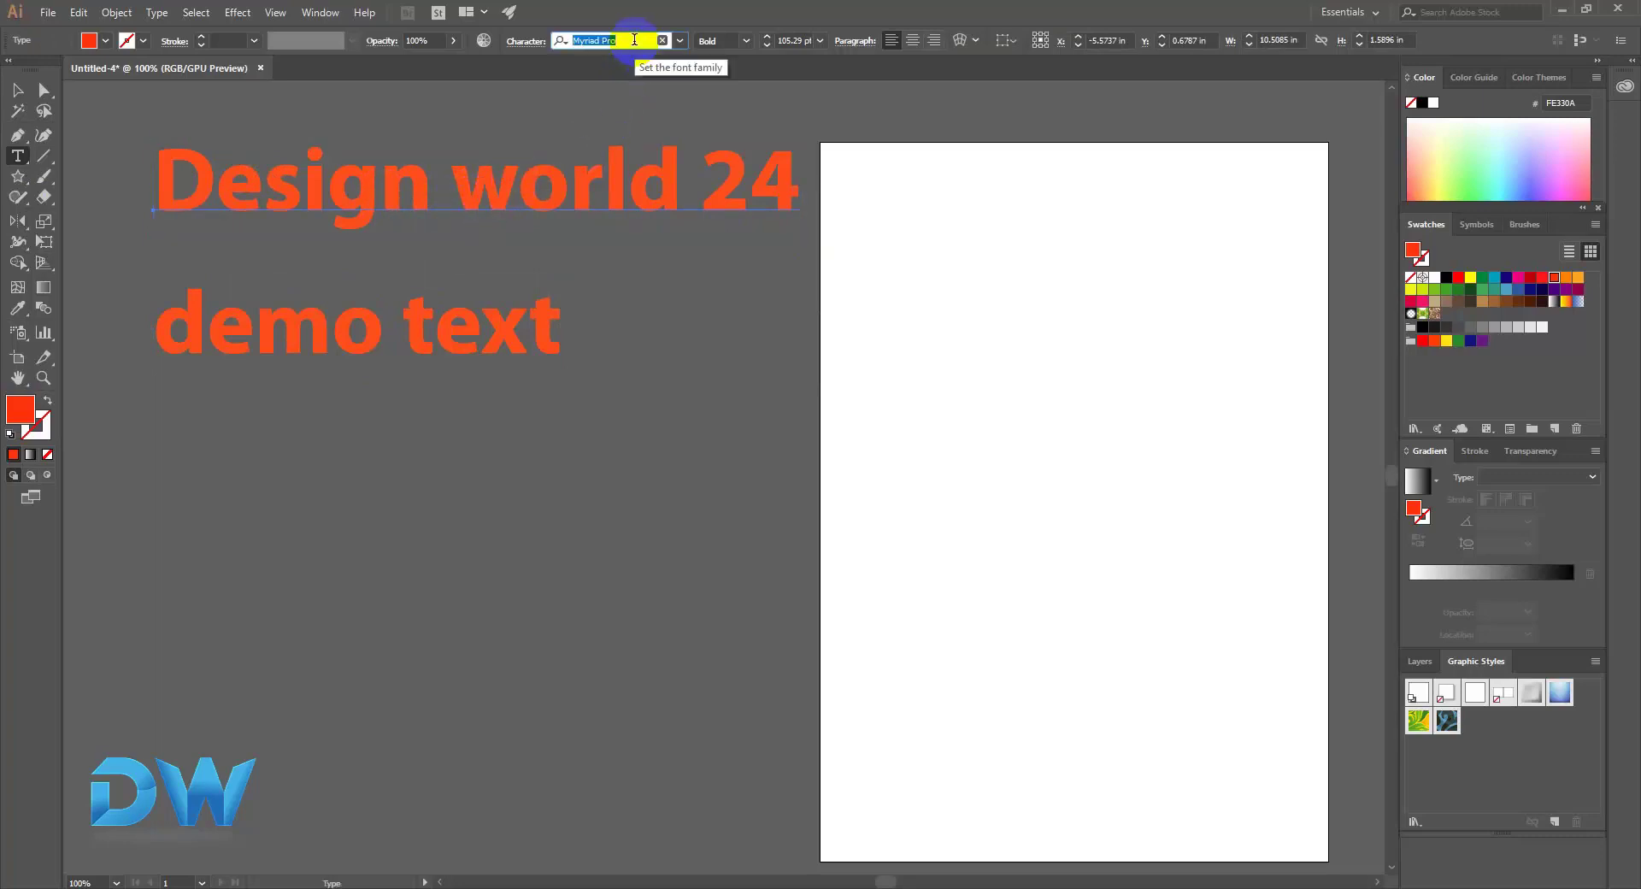
left_click(682, 41)
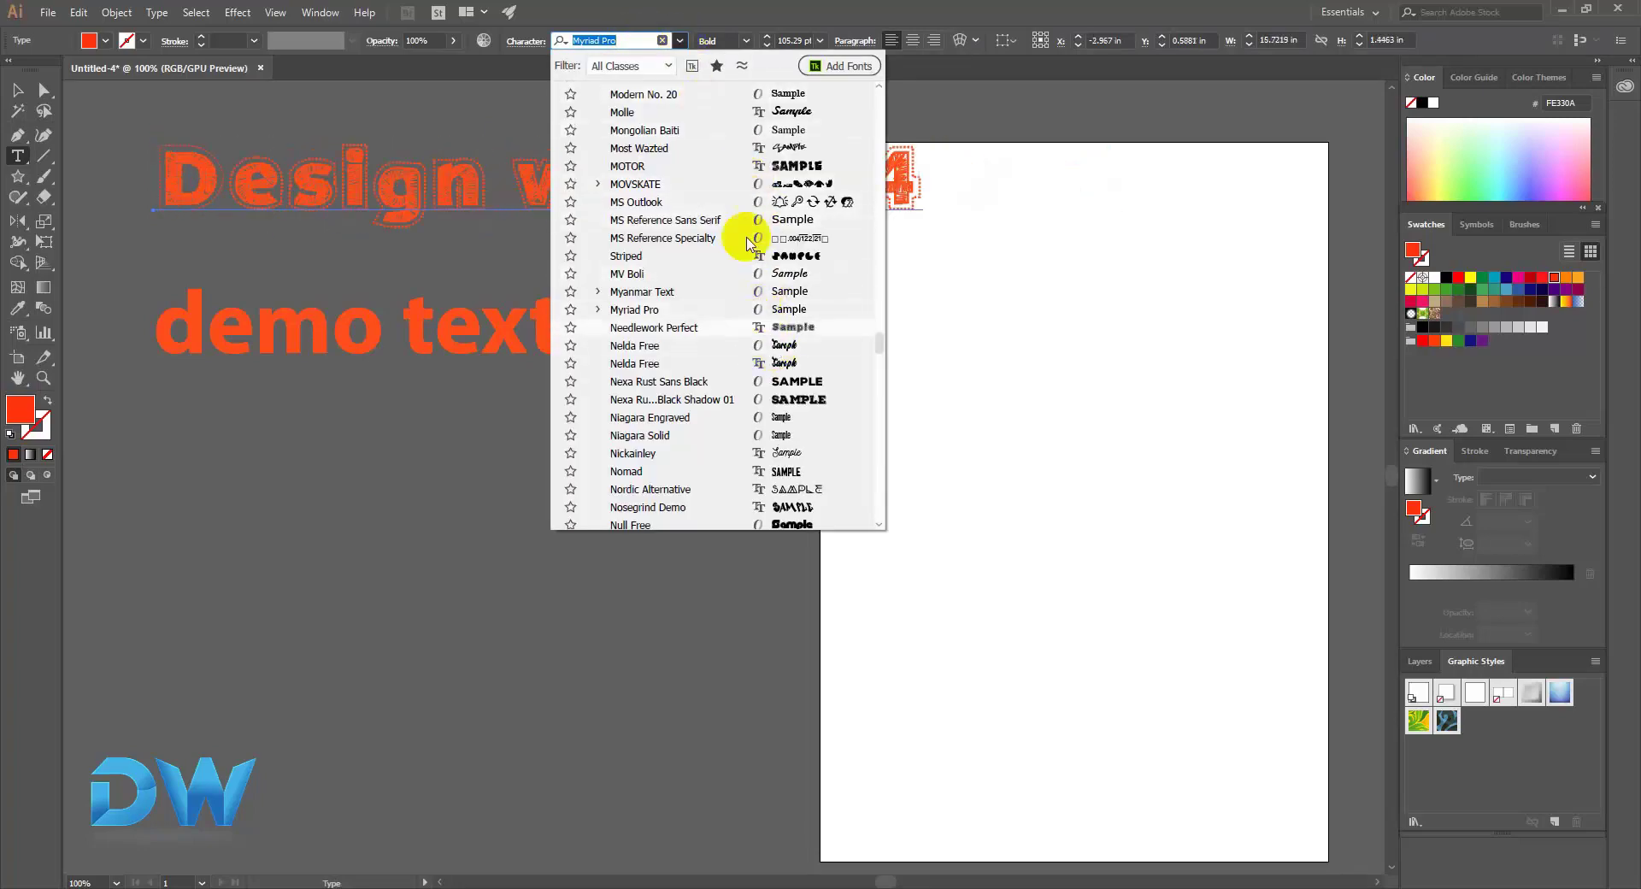
left_click(643, 168)
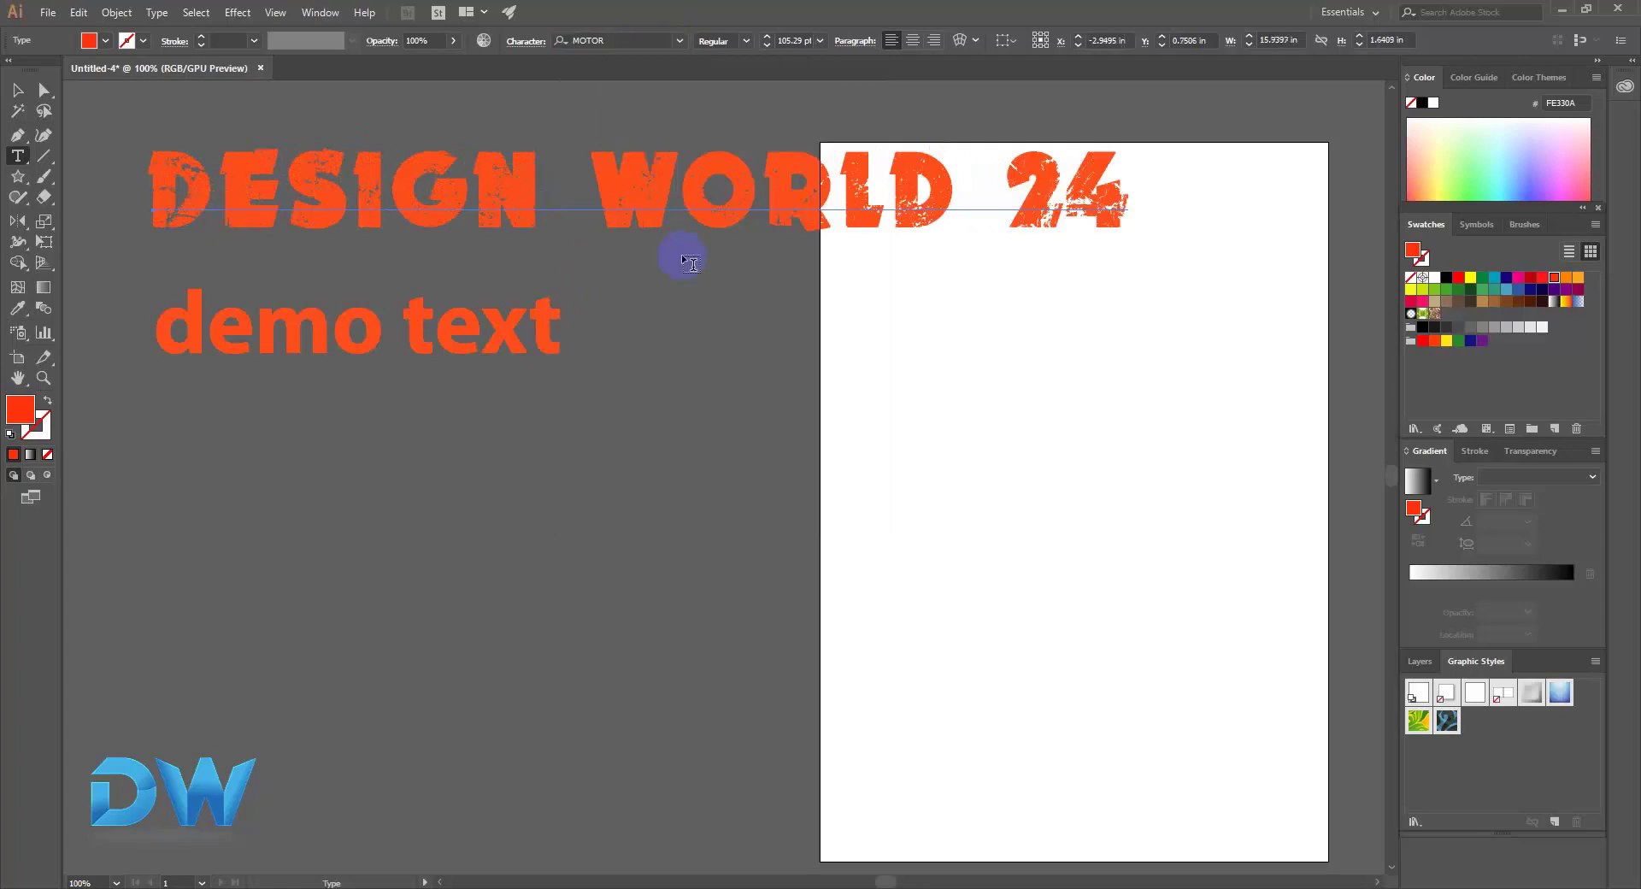
Step: Move the "Design world 24" heading left so that it sits entirely clear of the artboard
left_click_drag(641, 191, 561, 183)
left_click_drag(627, 275, 932, 274)
left_click_drag(721, 213, 381, 219)
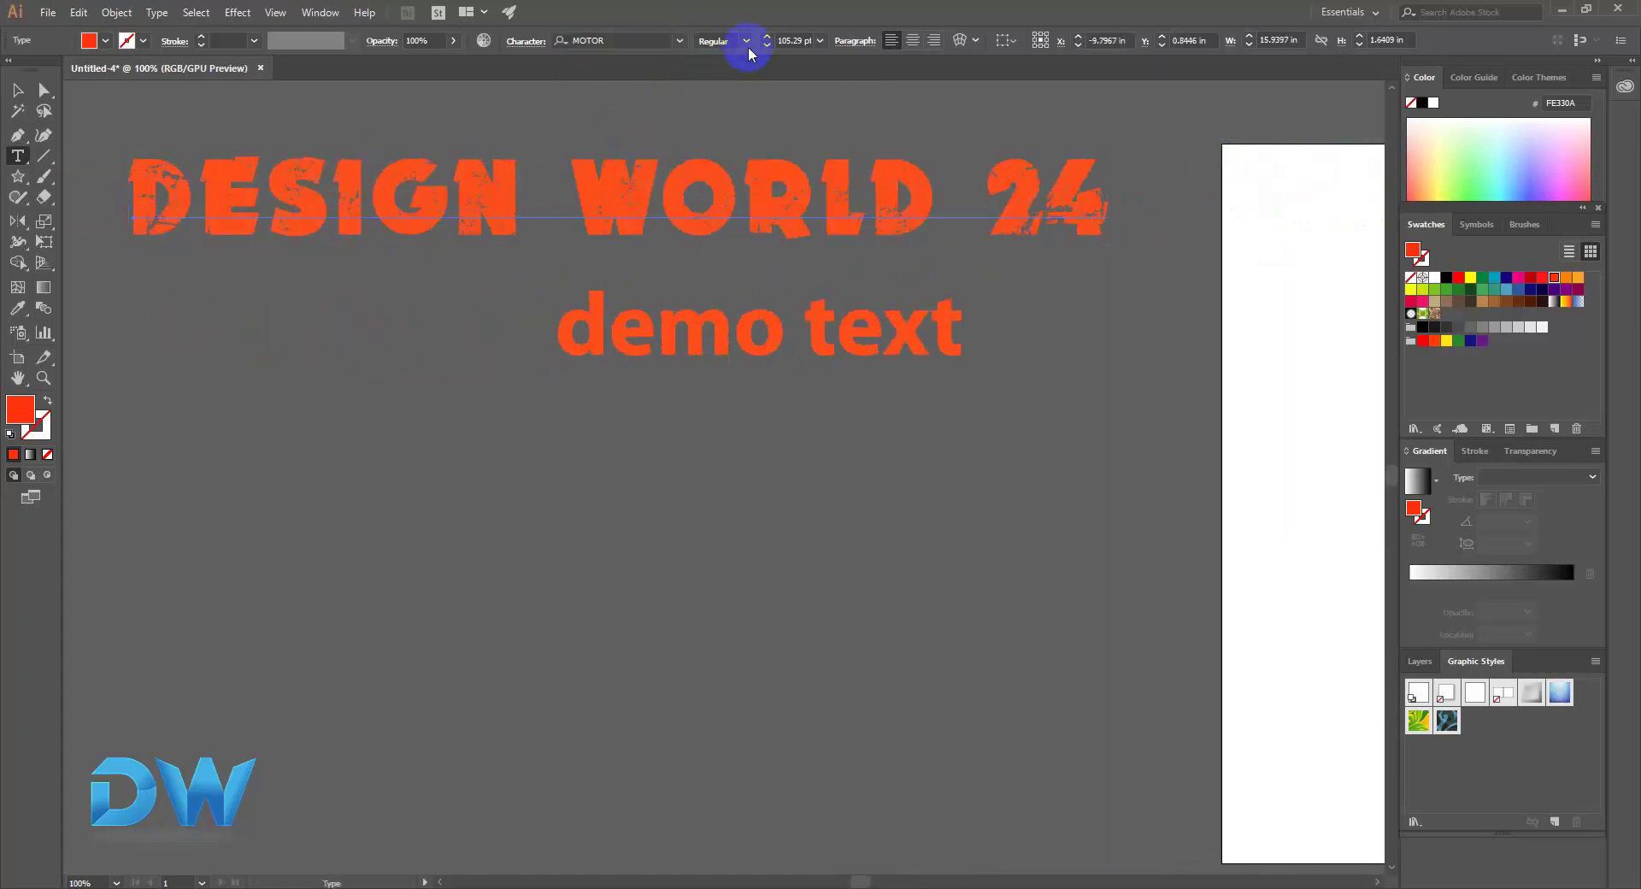
Step: Move the "demo text" object left and well below the "Design world 24" heading
left_click(684, 327)
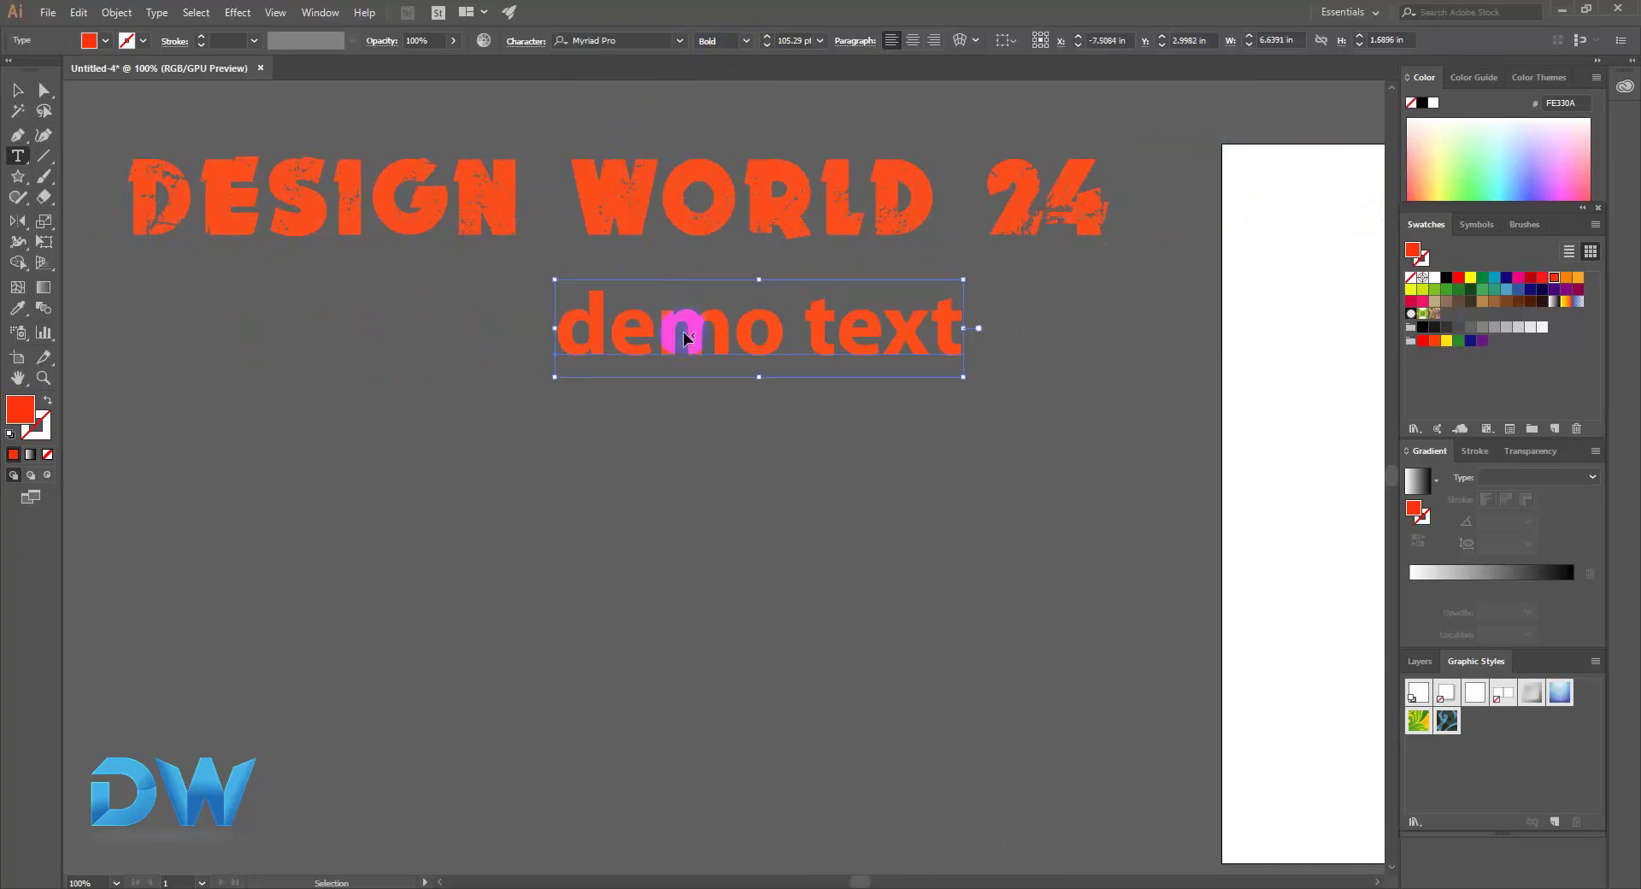
left_click_drag(684, 331, 389, 346)
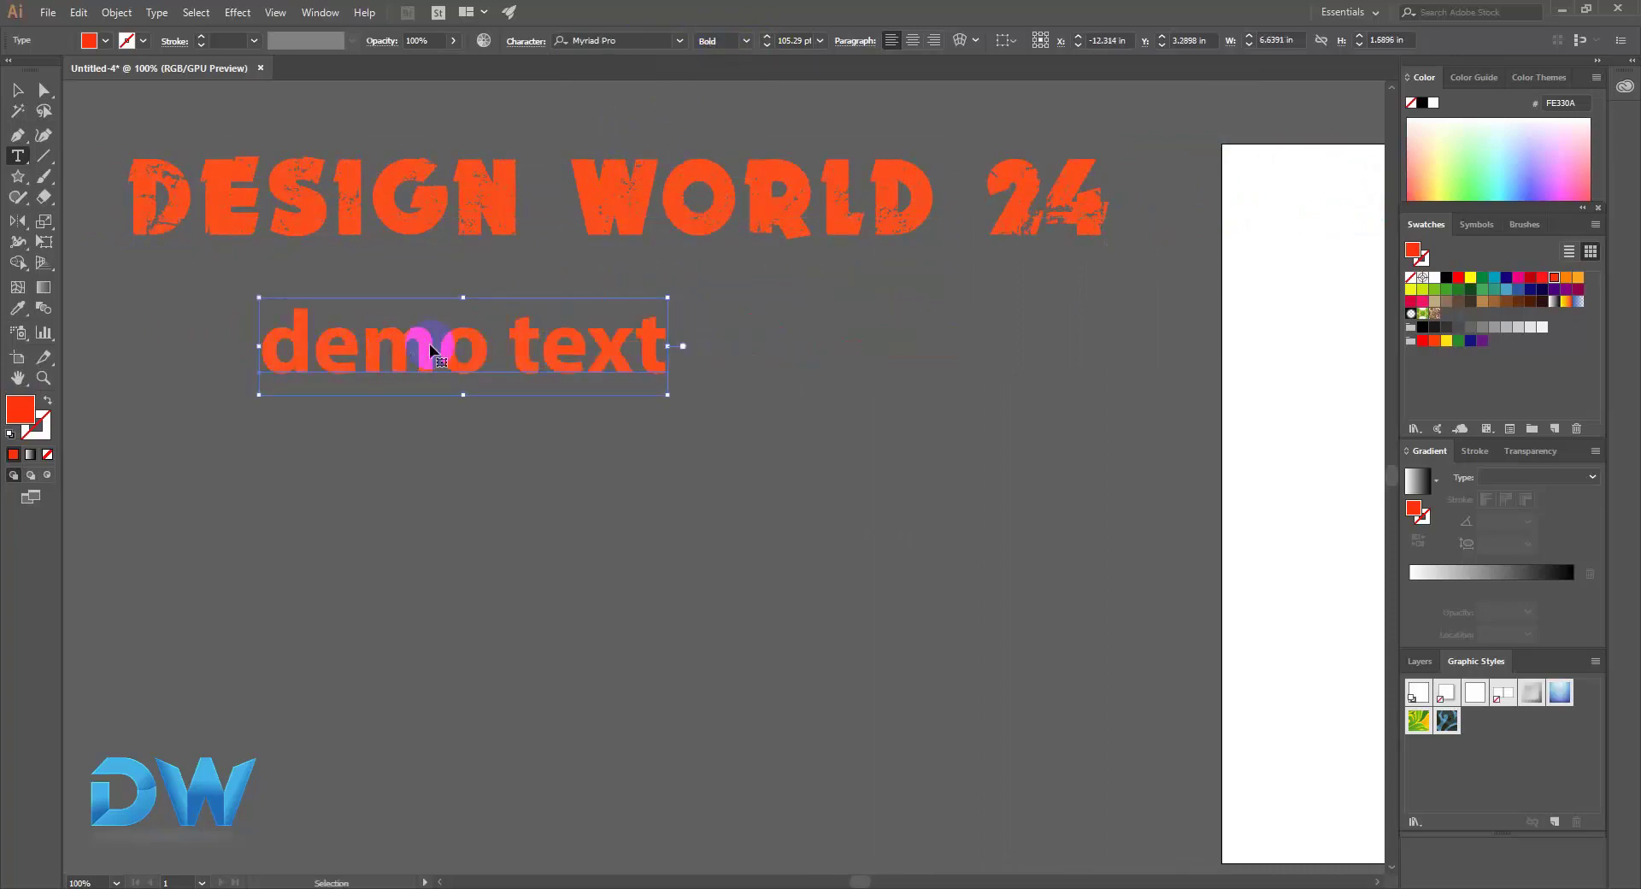
left_click(680, 40)
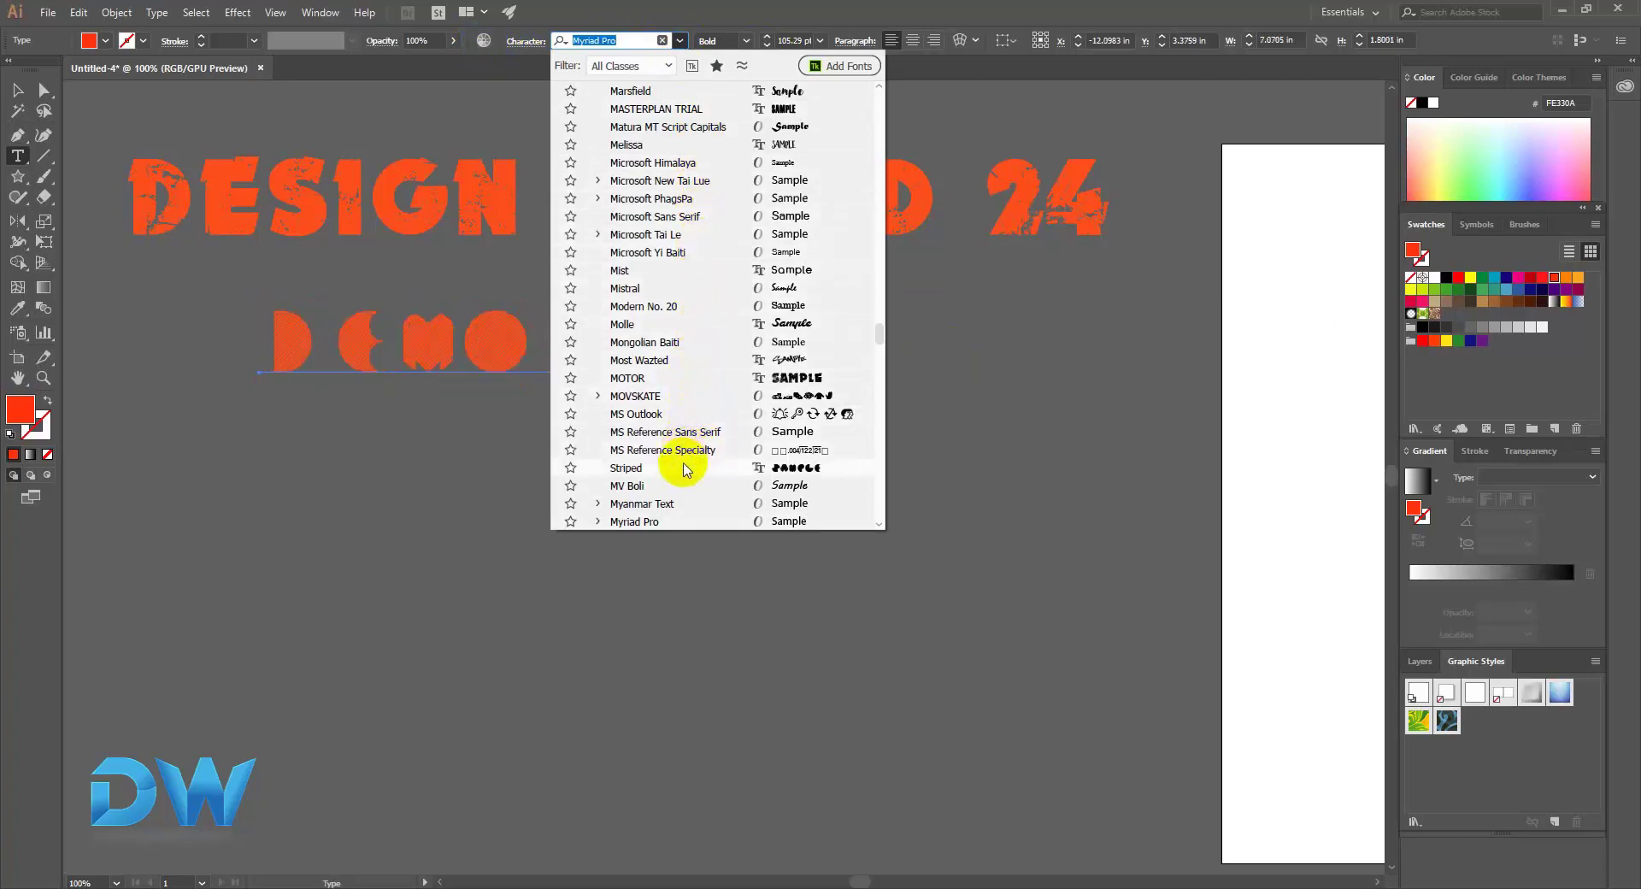
left_click(506, 329)
left_click_drag(477, 348, 534, 564)
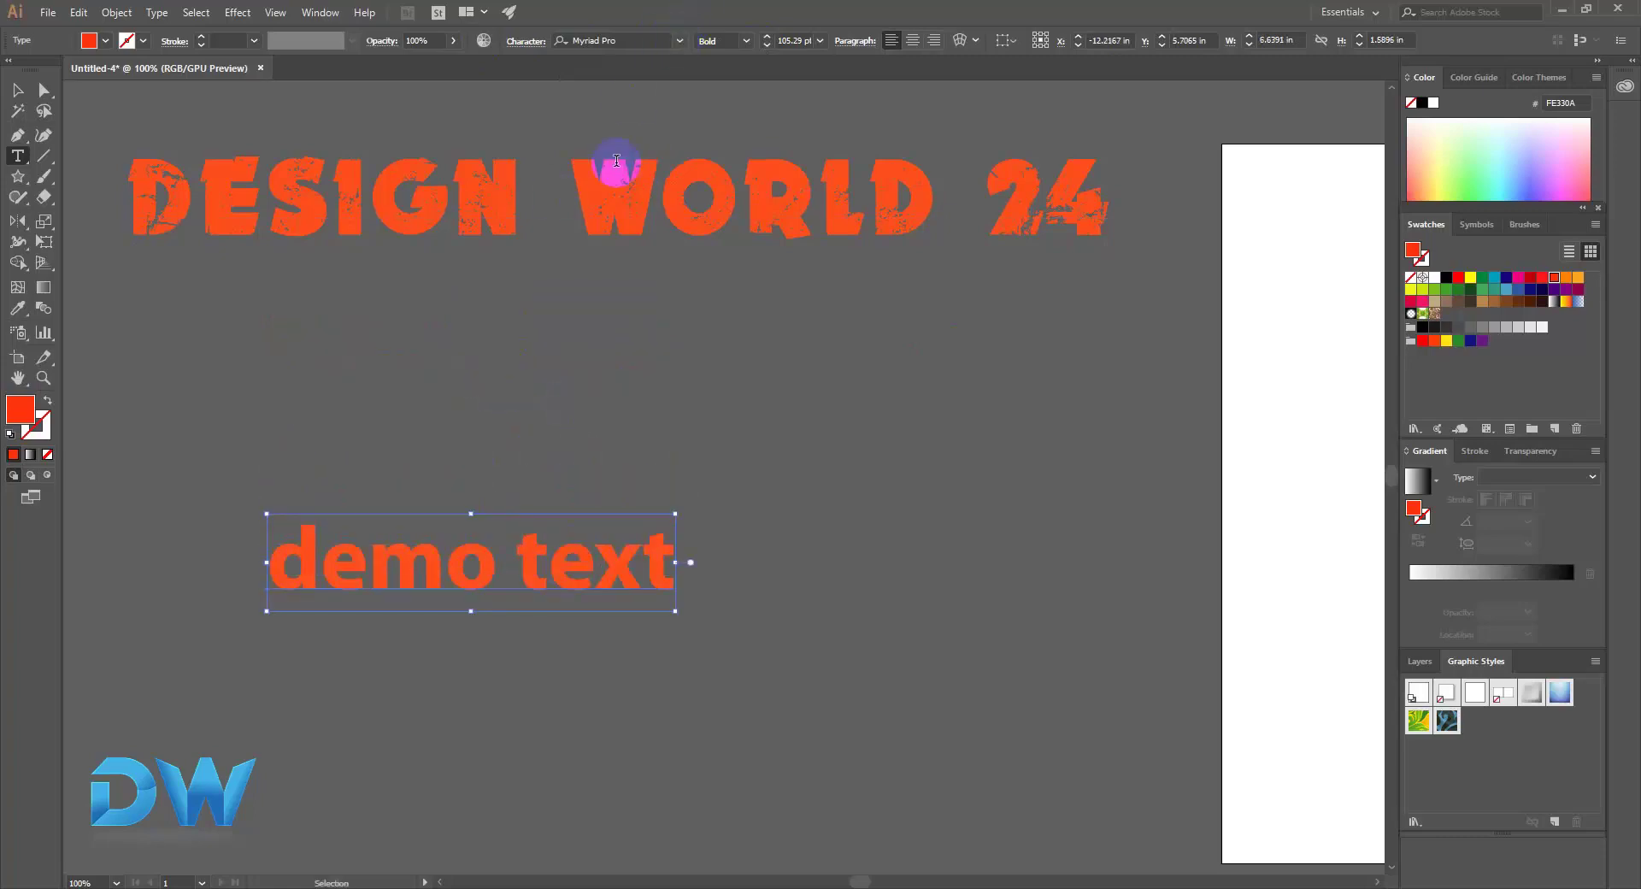
Step: Browse the font list for the "demo text" object, previewing different fonts on it
left_click(680, 41)
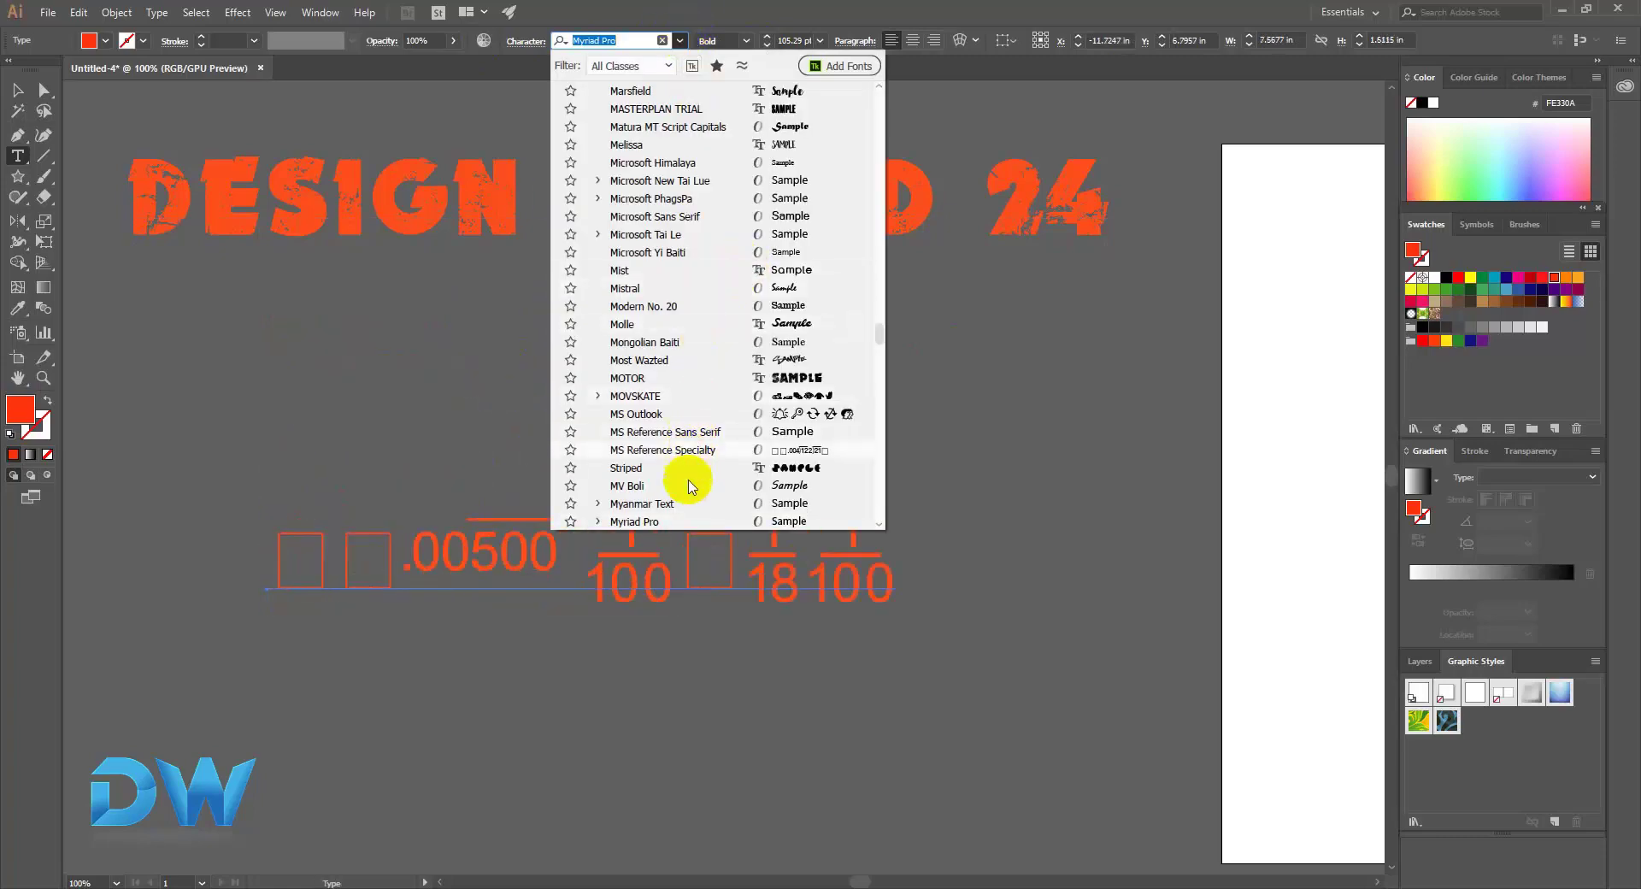
scroll(680, 419, "down", 8)
scroll(679, 415, "down", 7)
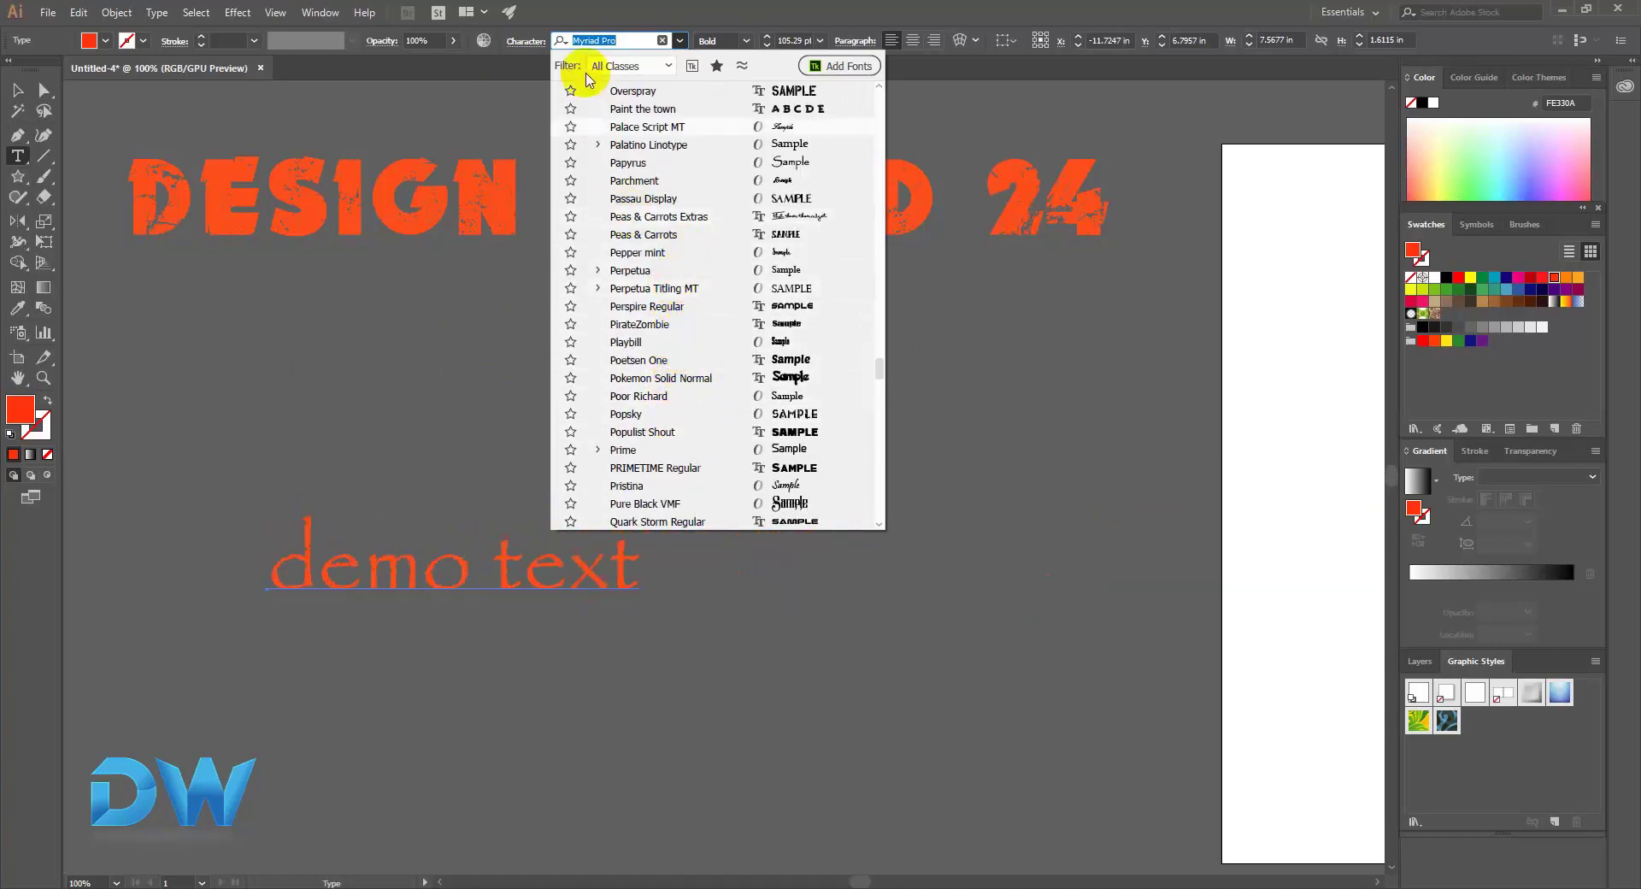
left_click(598, 39)
left_click_drag(603, 41, 624, 40)
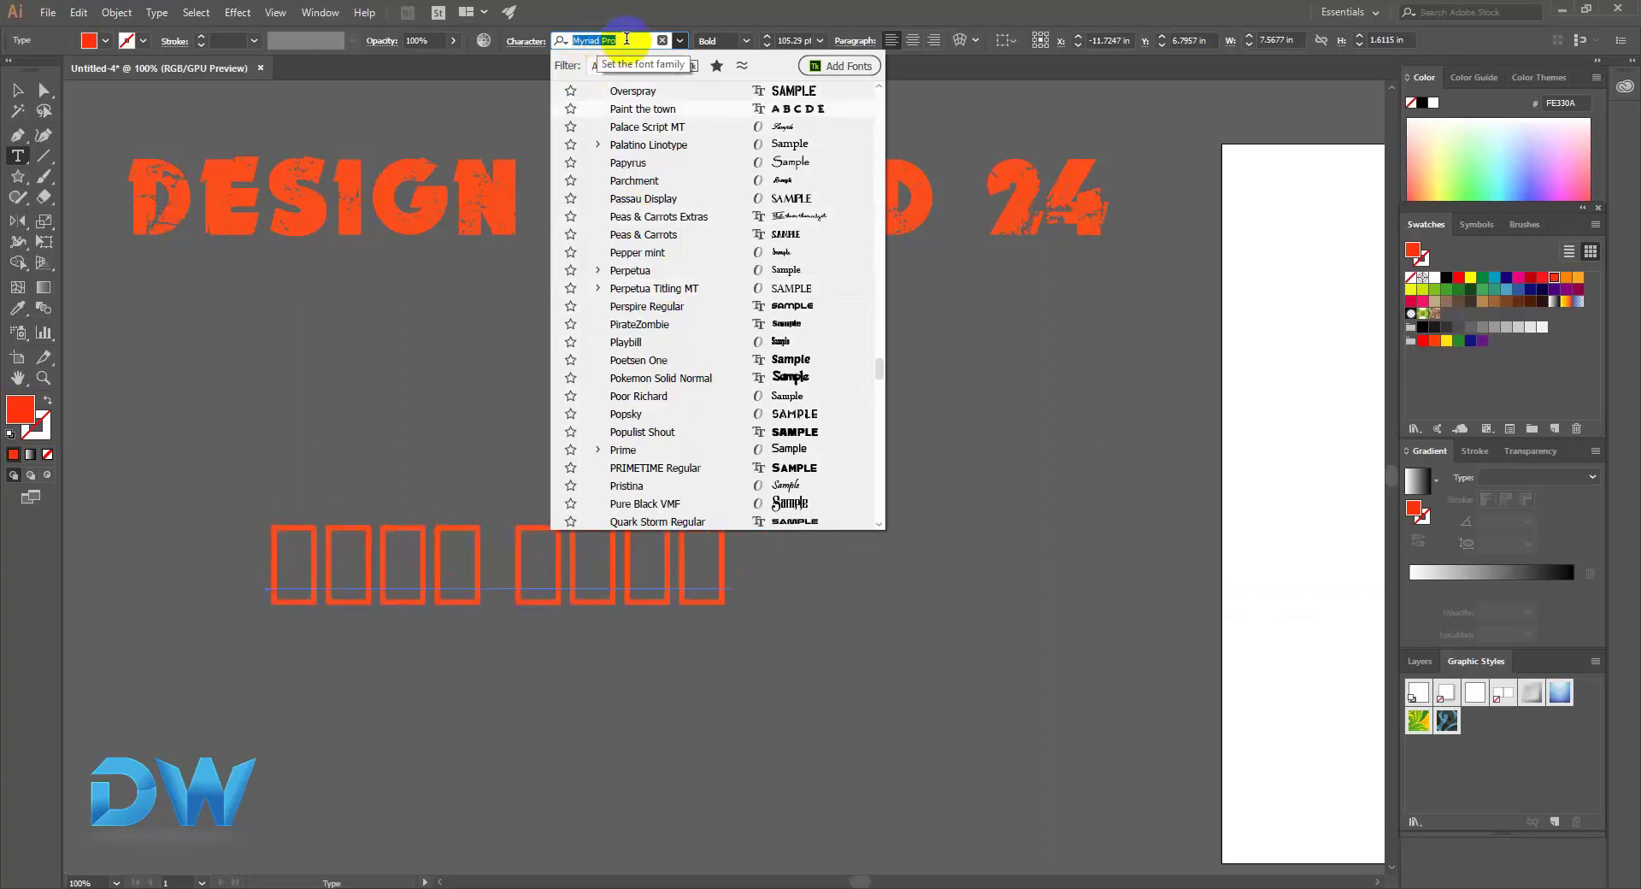
key("Down")
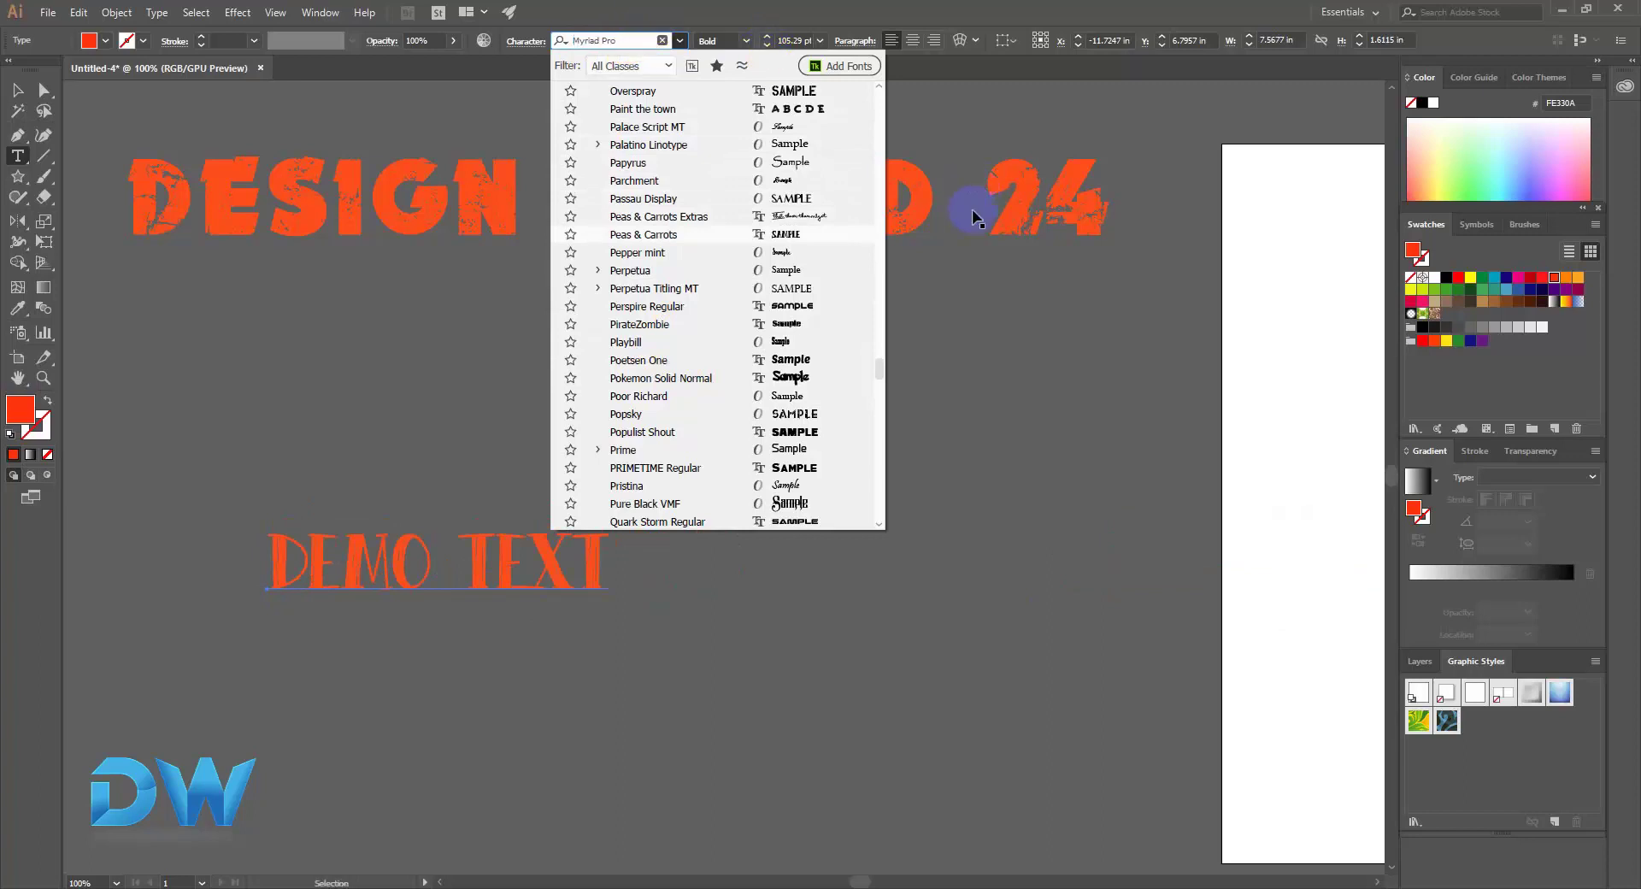
Step: Change the font of the upper "Design world 24" heading to the MOVSKATE icon font
left_click(799, 158, "ctrl")
left_click(605, 39)
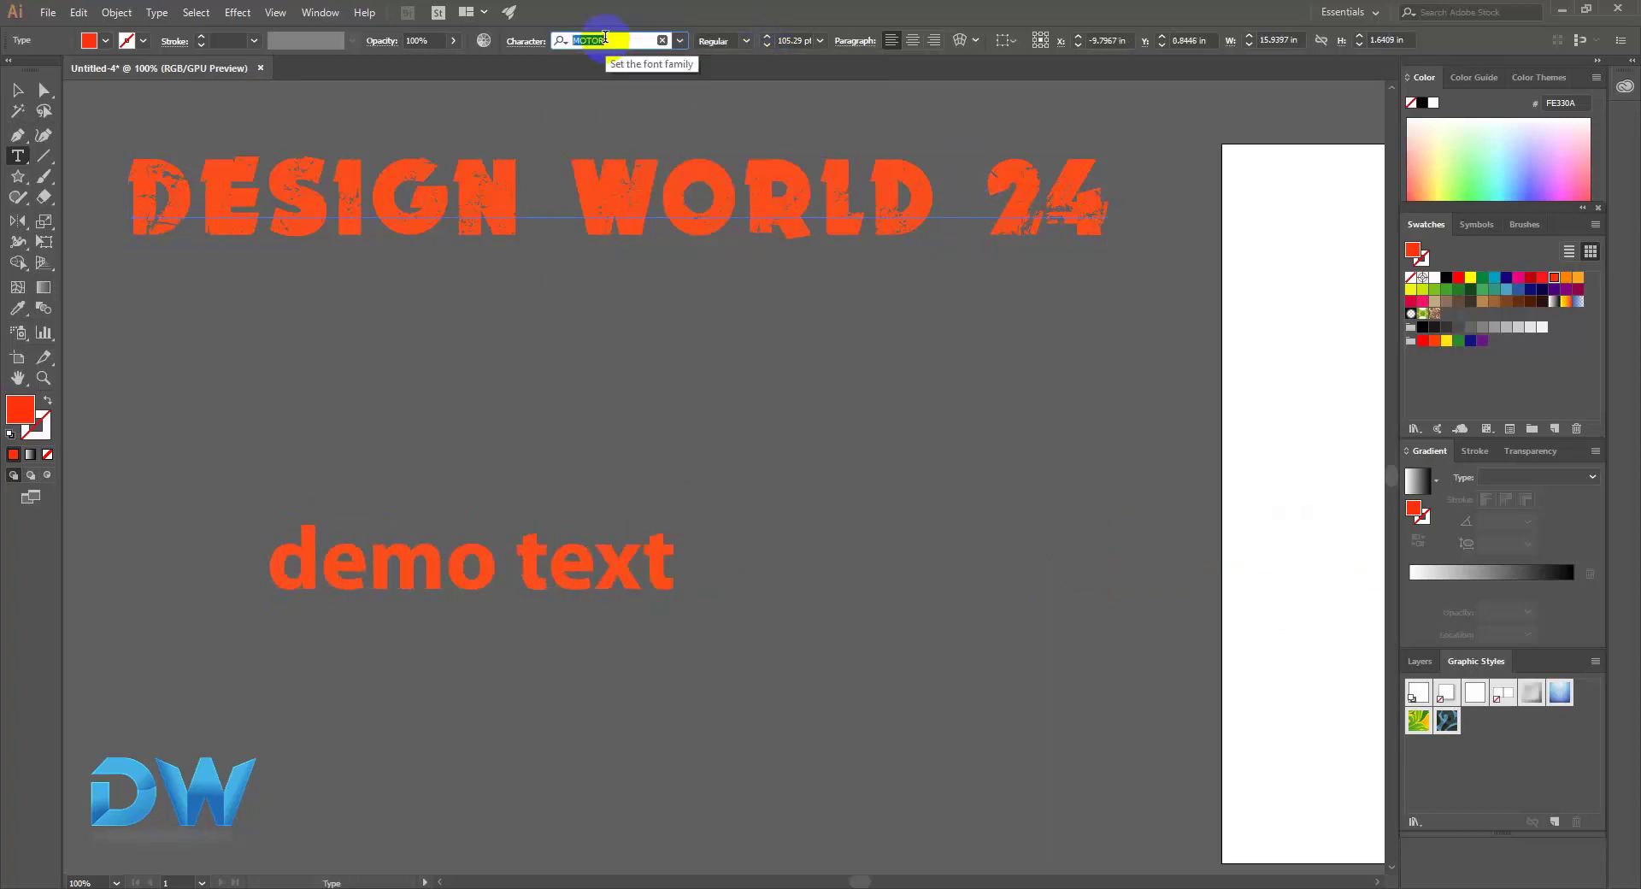
key("Down")
key("Down")
left_click(787, 395, "ctrl")
Step: Change the font of "demo text" to Nomad and move the line up directly beneath the icon-font heading
left_click(641, 568, "ctrl")
left_click(596, 39)
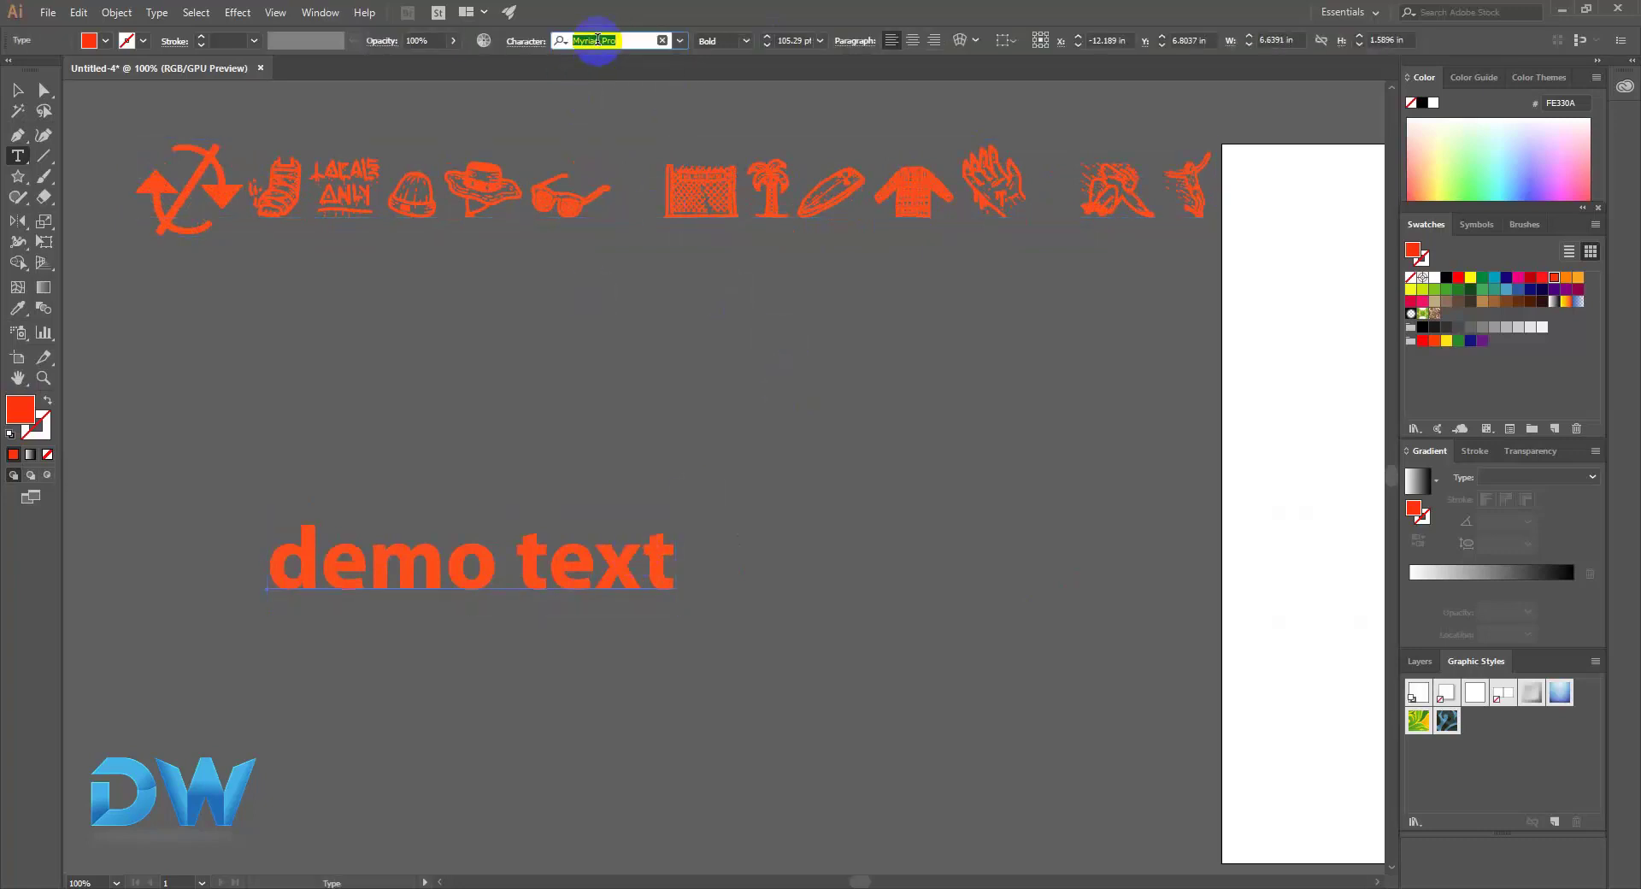
key("Down")
key("Down")
key("Down")
key("Down")
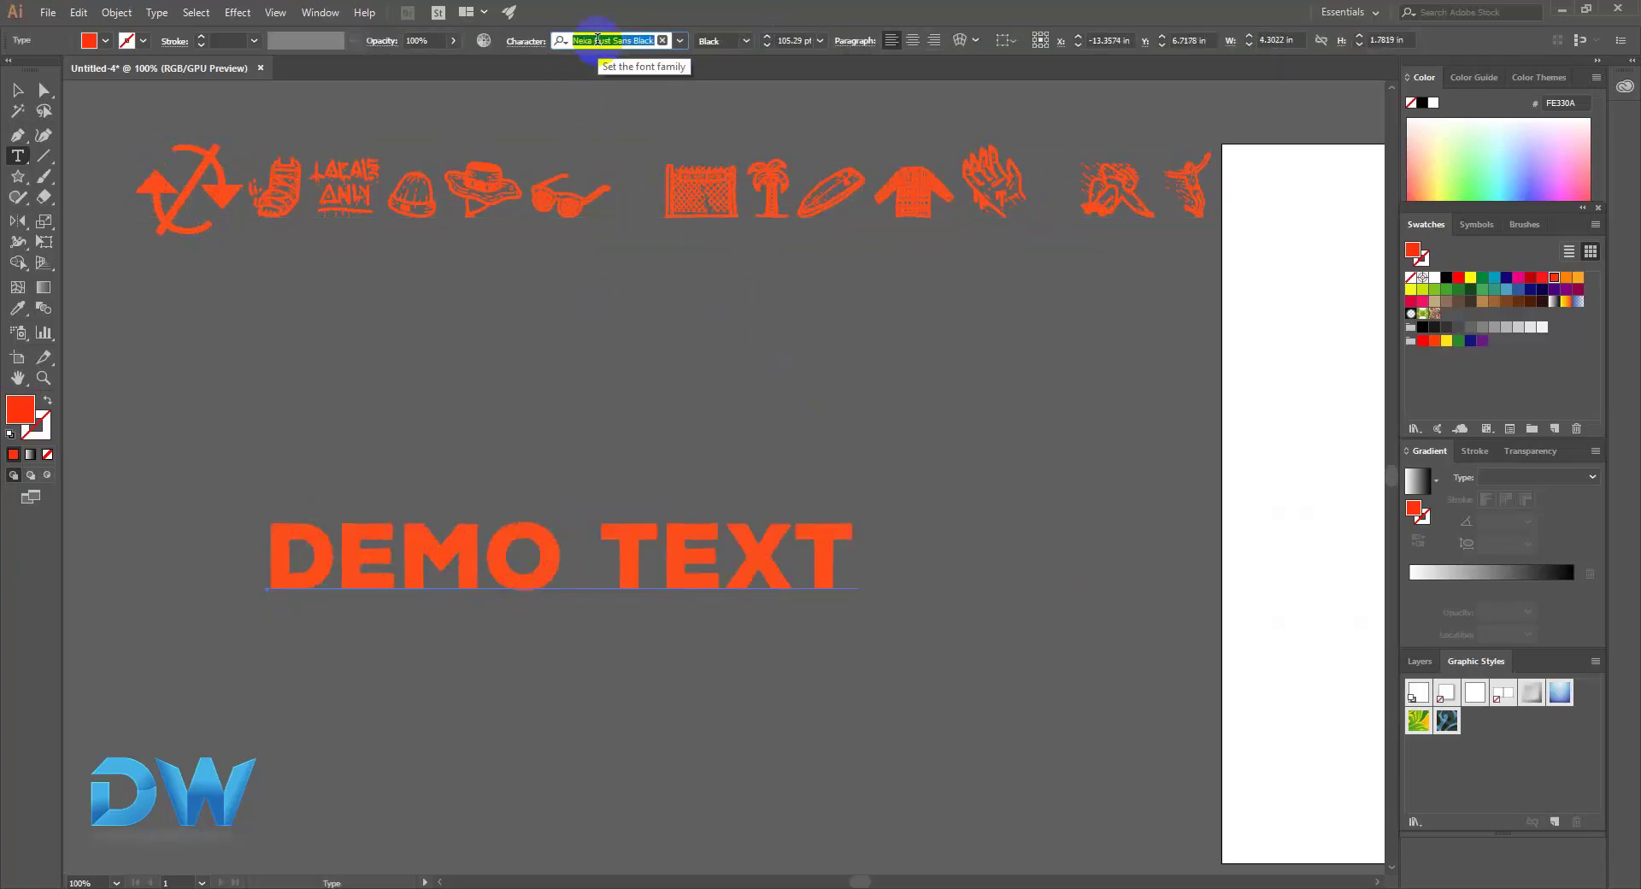
key("Down")
key("Down")
key("Down")
key("Down")
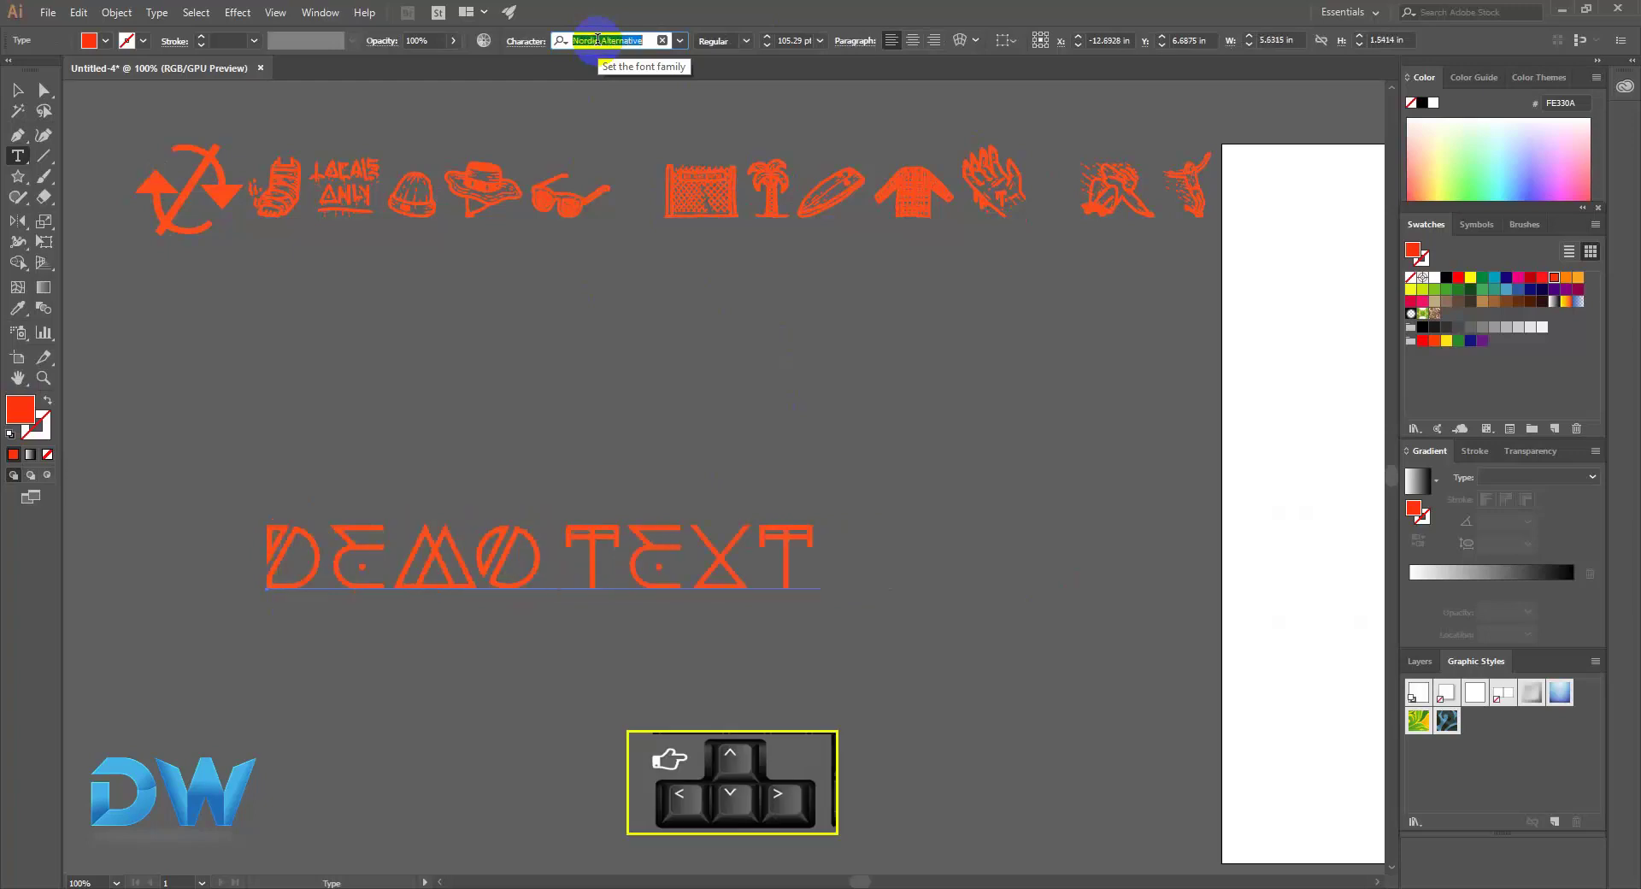
key("Down")
key("Down")
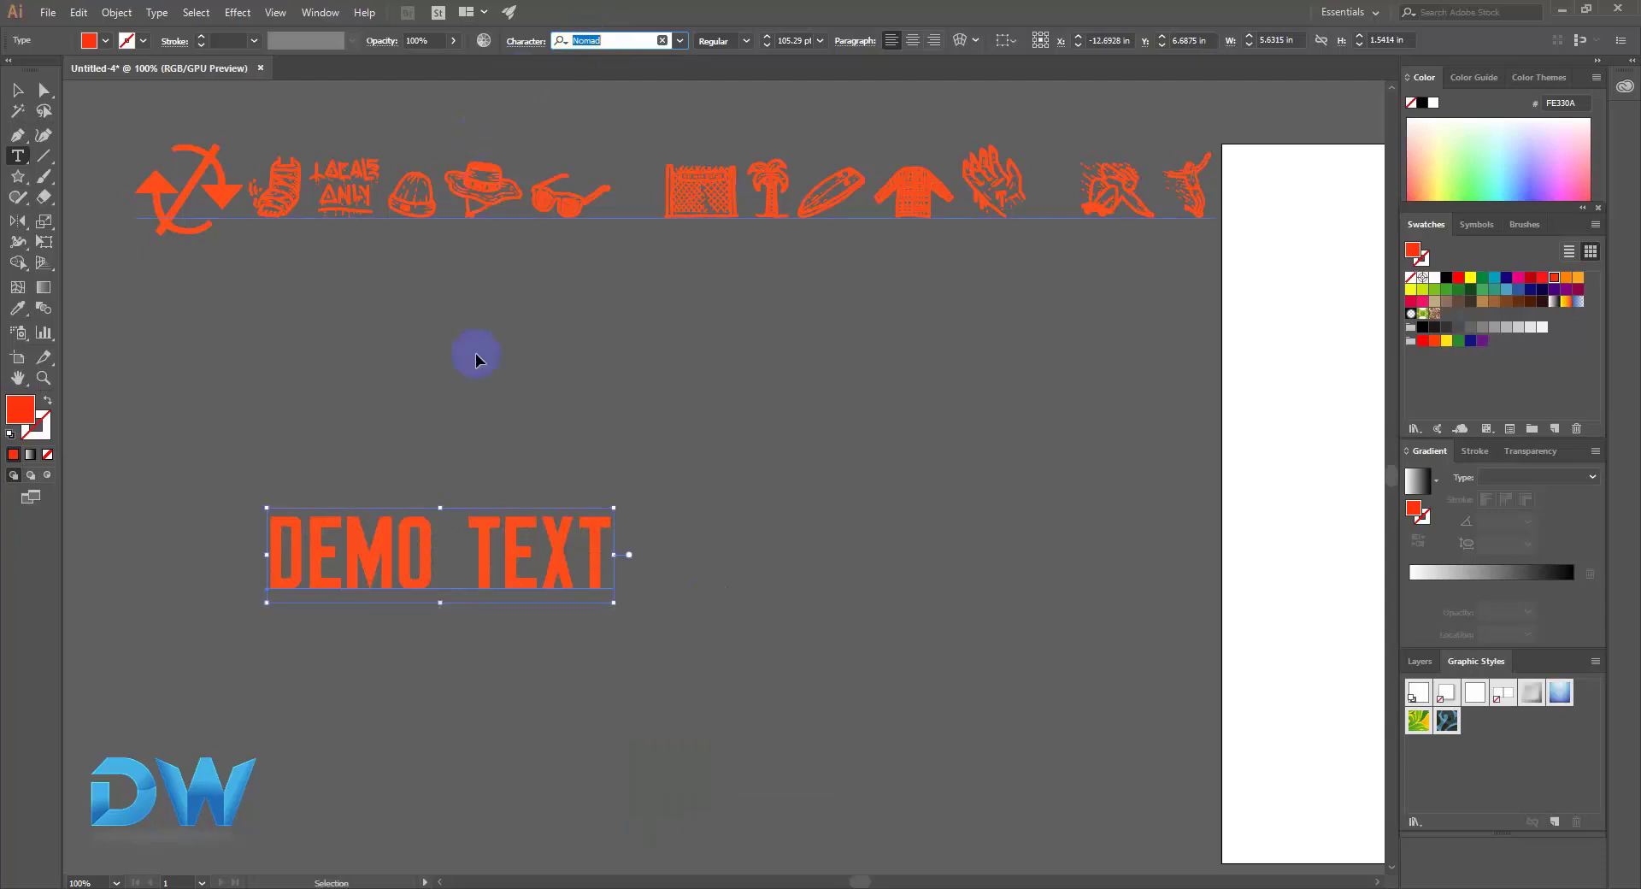
left_click_drag(393, 550, 269, 264)
left_click_drag(302, 352, 423, 332)
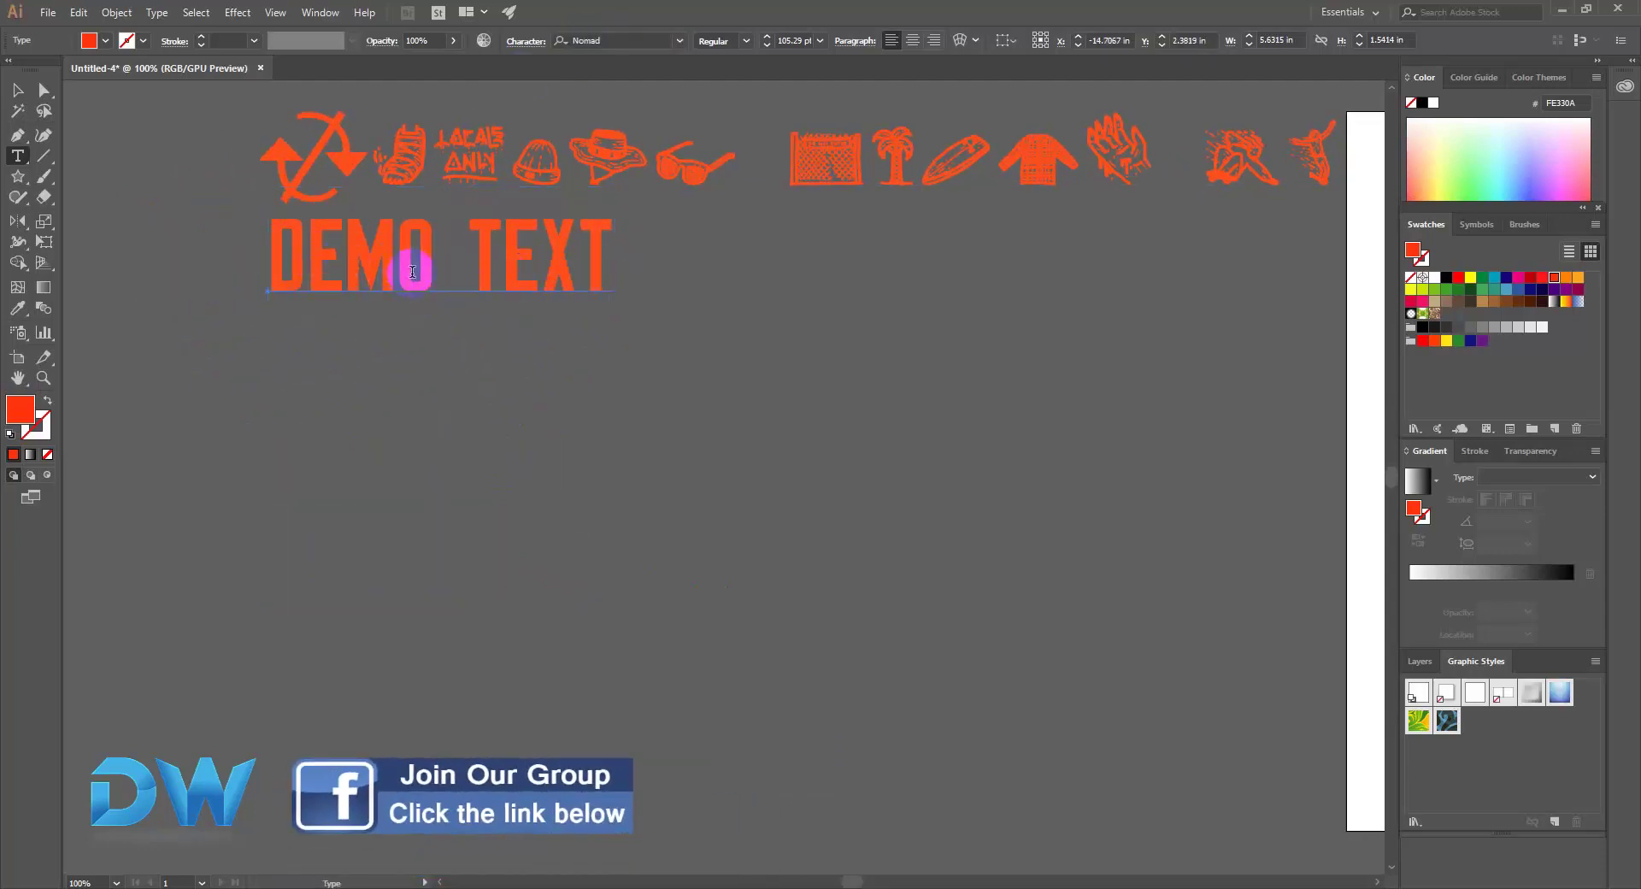
Step: Create a line of vertical text reading "DESIGN WORLD 24" below the "demo text" line with the Vertical Type Tool
left_click(18, 157)
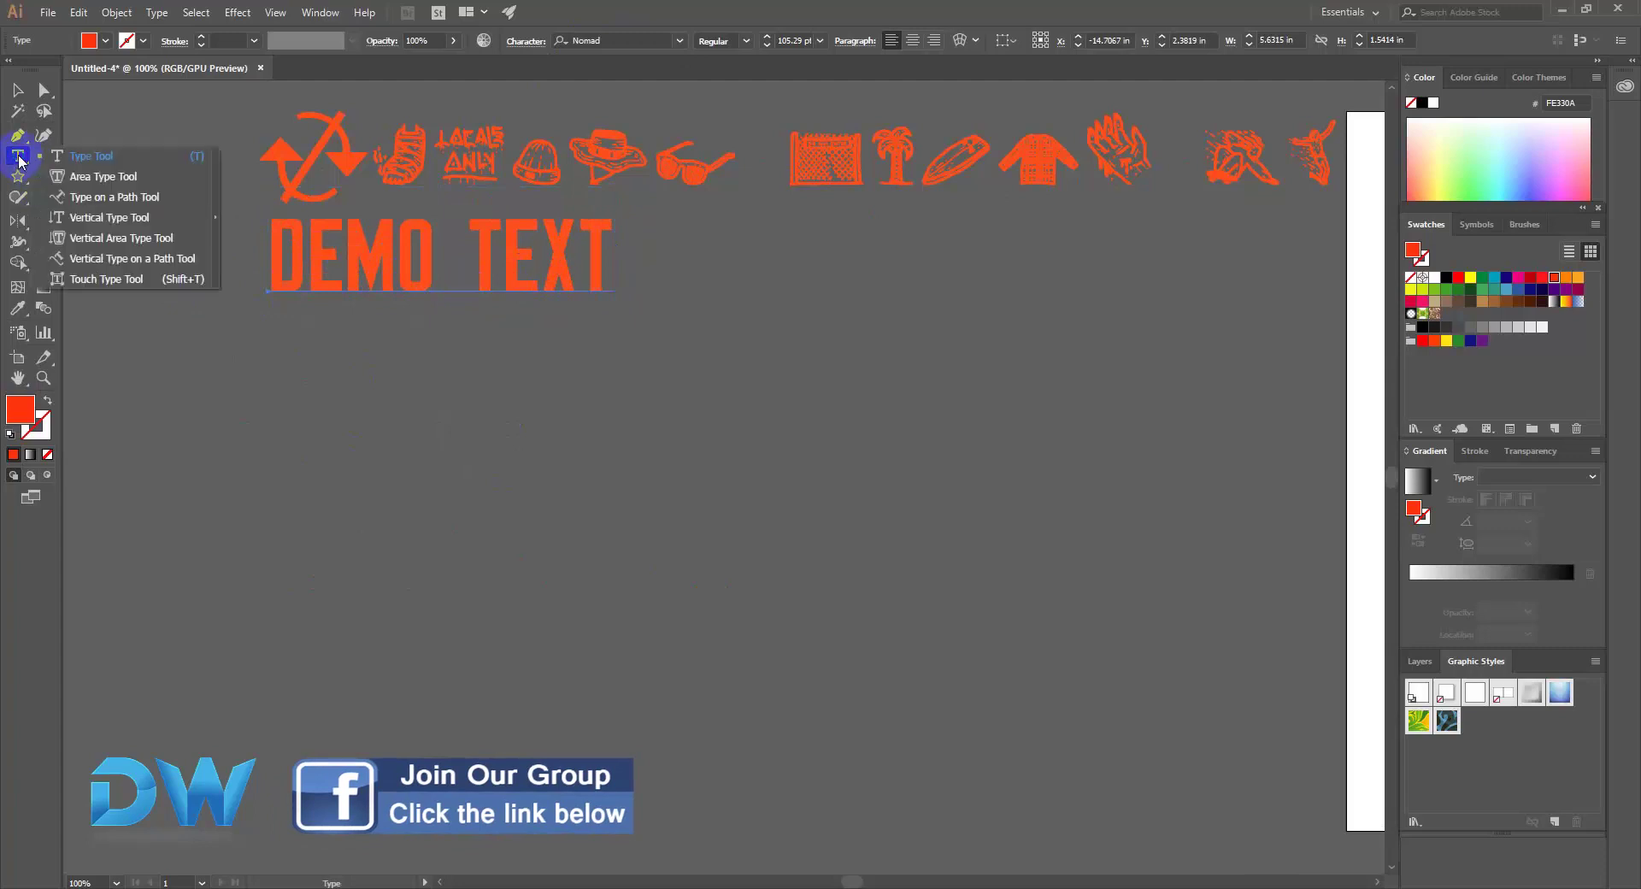
left_click(125, 221)
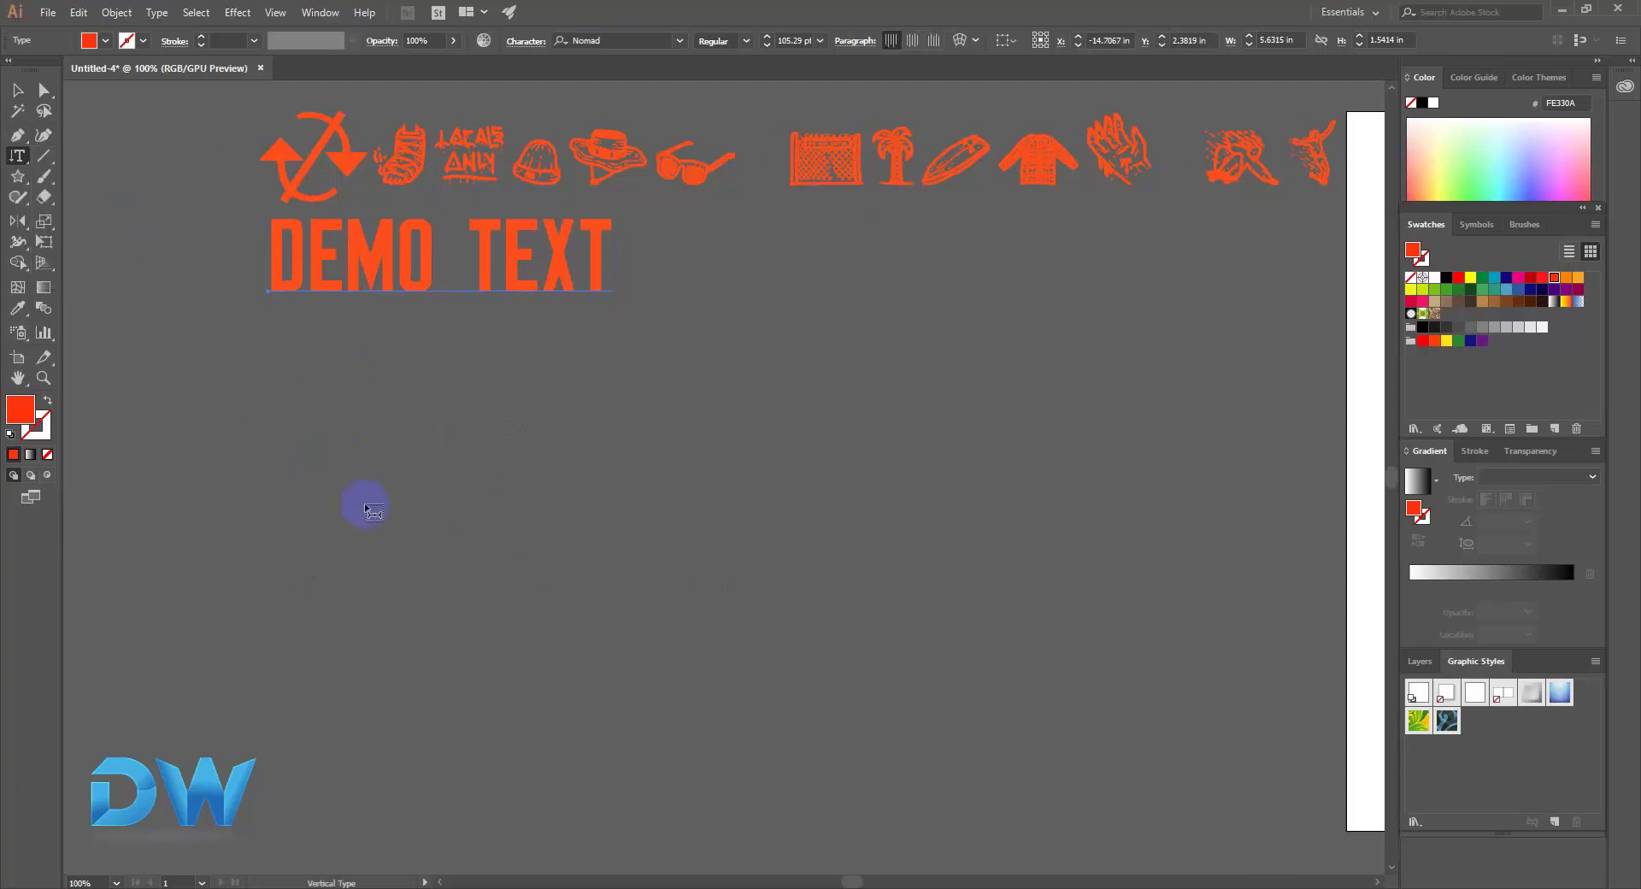
left_click(363, 418)
key("ctrl+z")
left_click(414, 601, "ctrl")
key("space")
left_click_drag(490, 491, 495, 348)
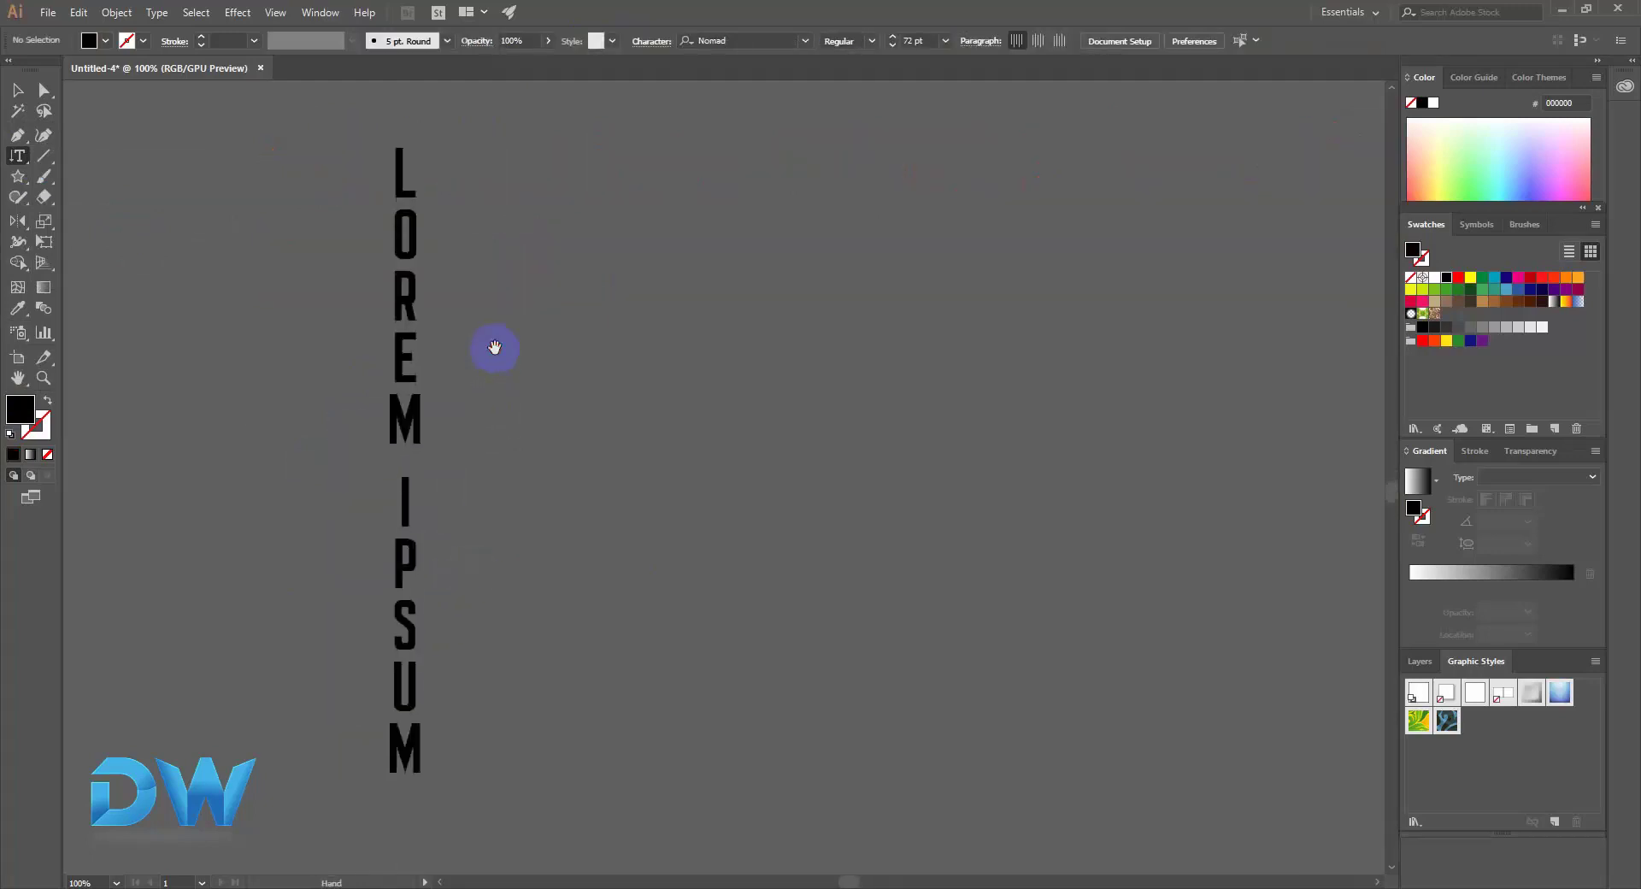
triple_click(411, 333)
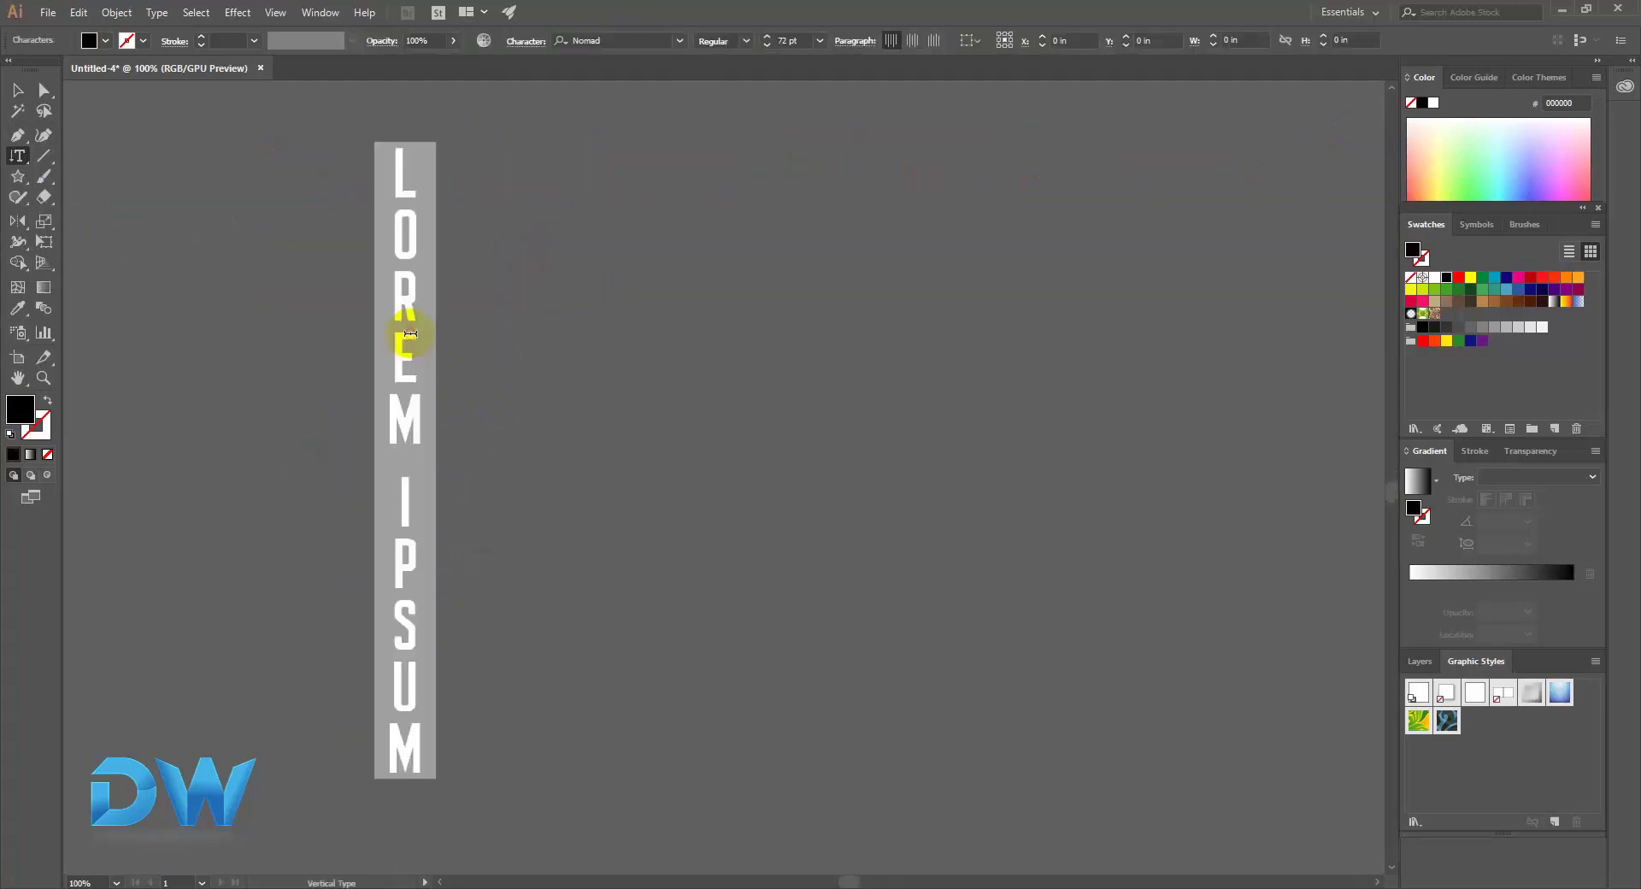
type("DESIGN")
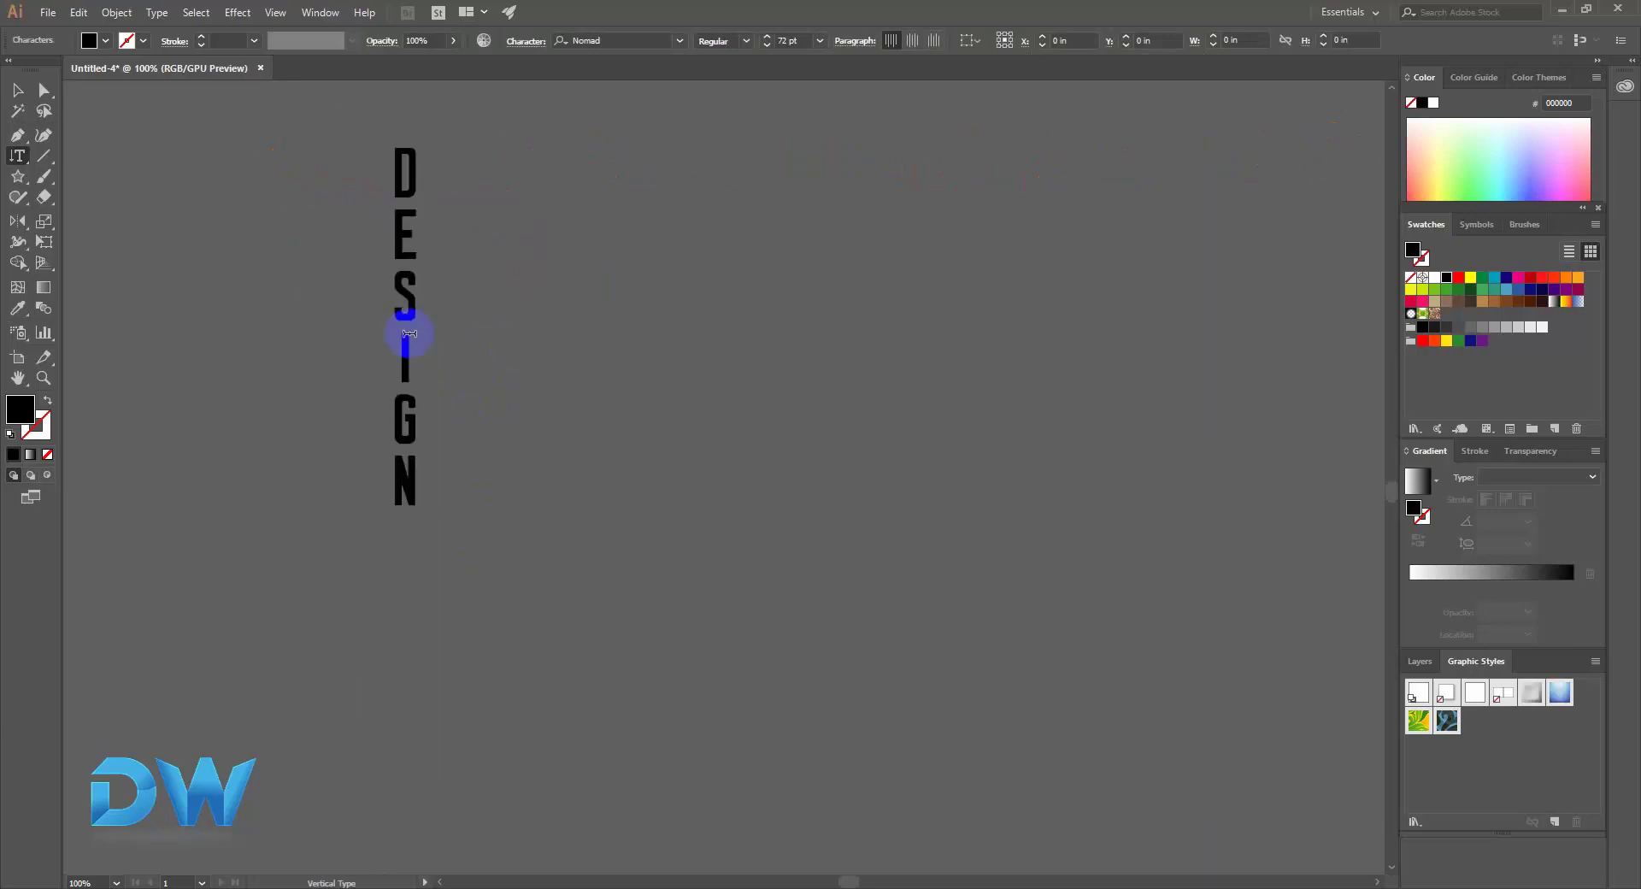
type(" WORLD 24")
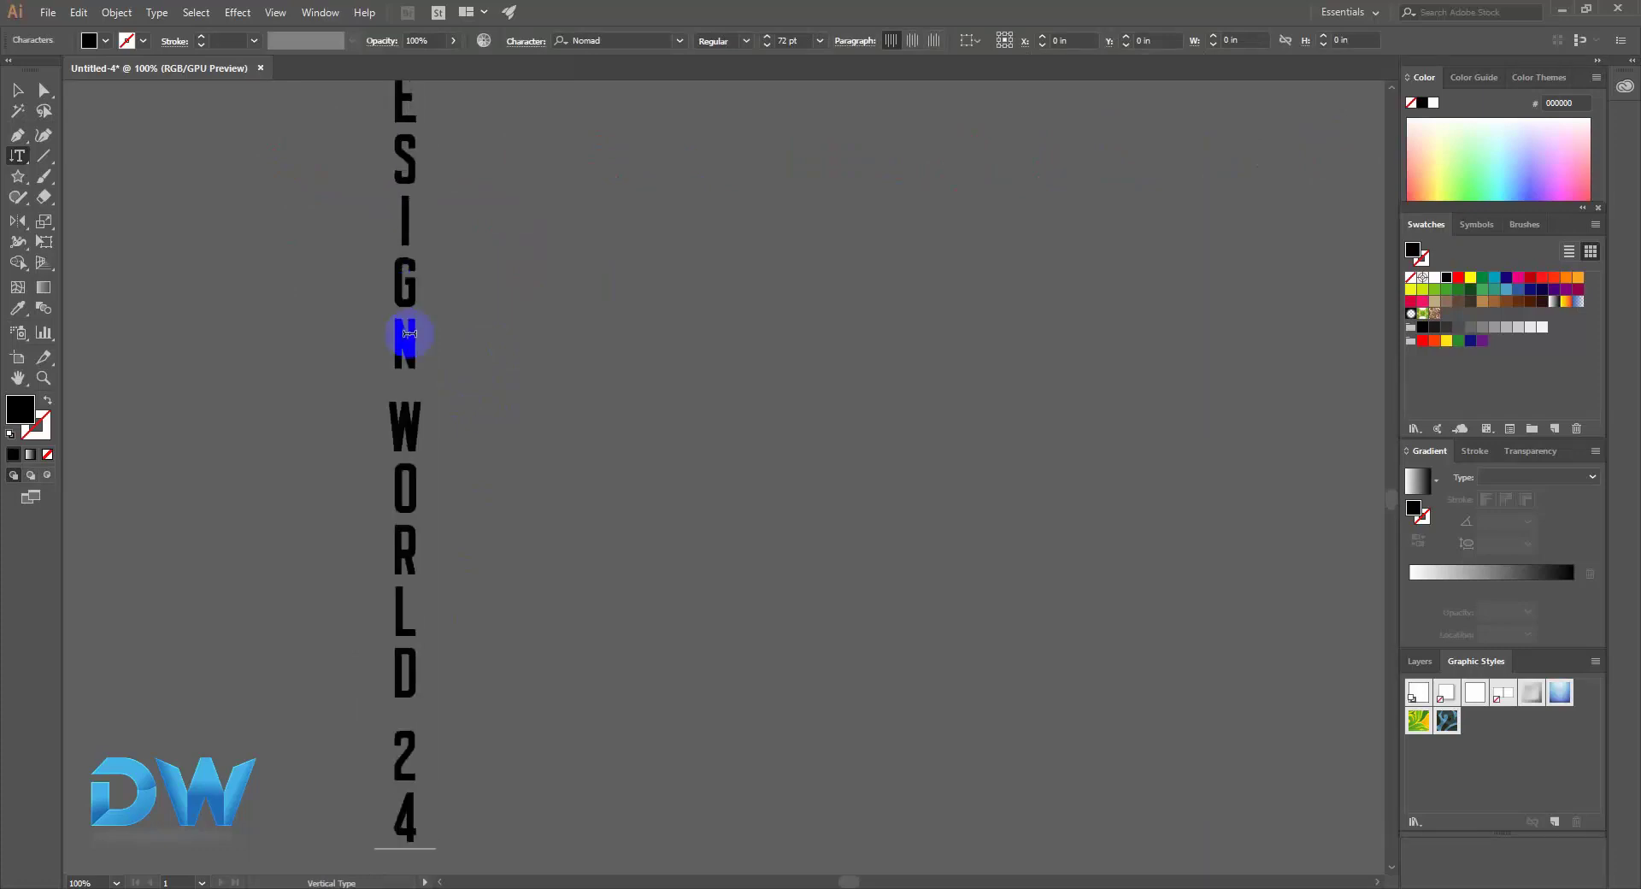
Step: Resize the vertical text to about 2.04 in wide and 6.18 in high, and place it just left of the "demo text" line
left_click(18, 90)
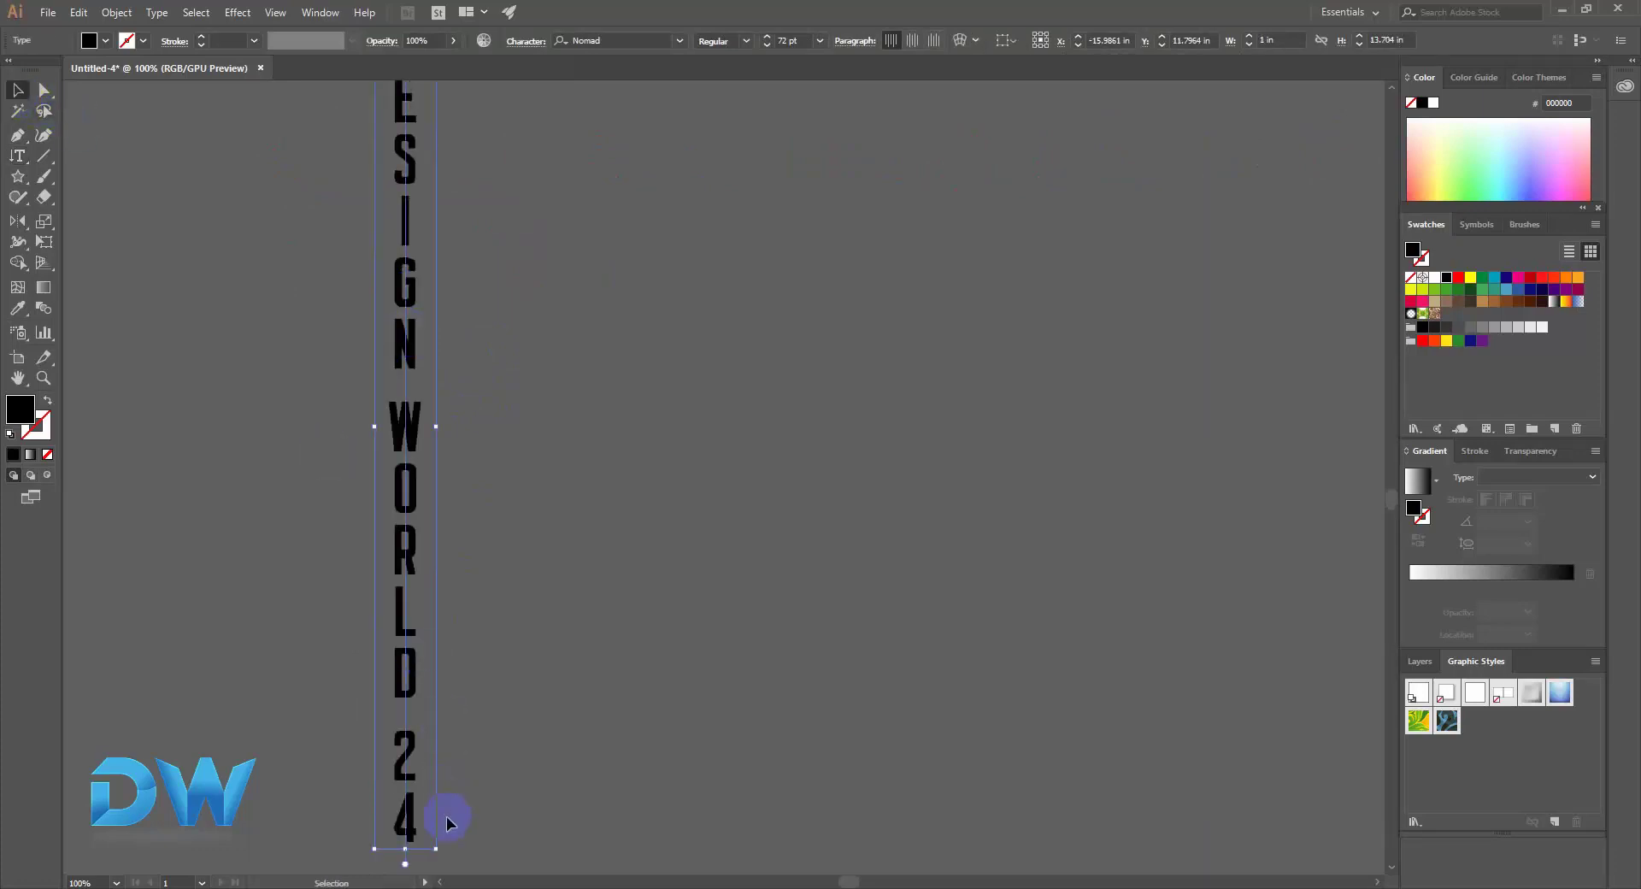
left_click_drag(407, 849, 404, 385)
left_click_drag(407, 307, 402, 539)
left_click_drag(429, 437, 293, 407)
left_click(530, 473)
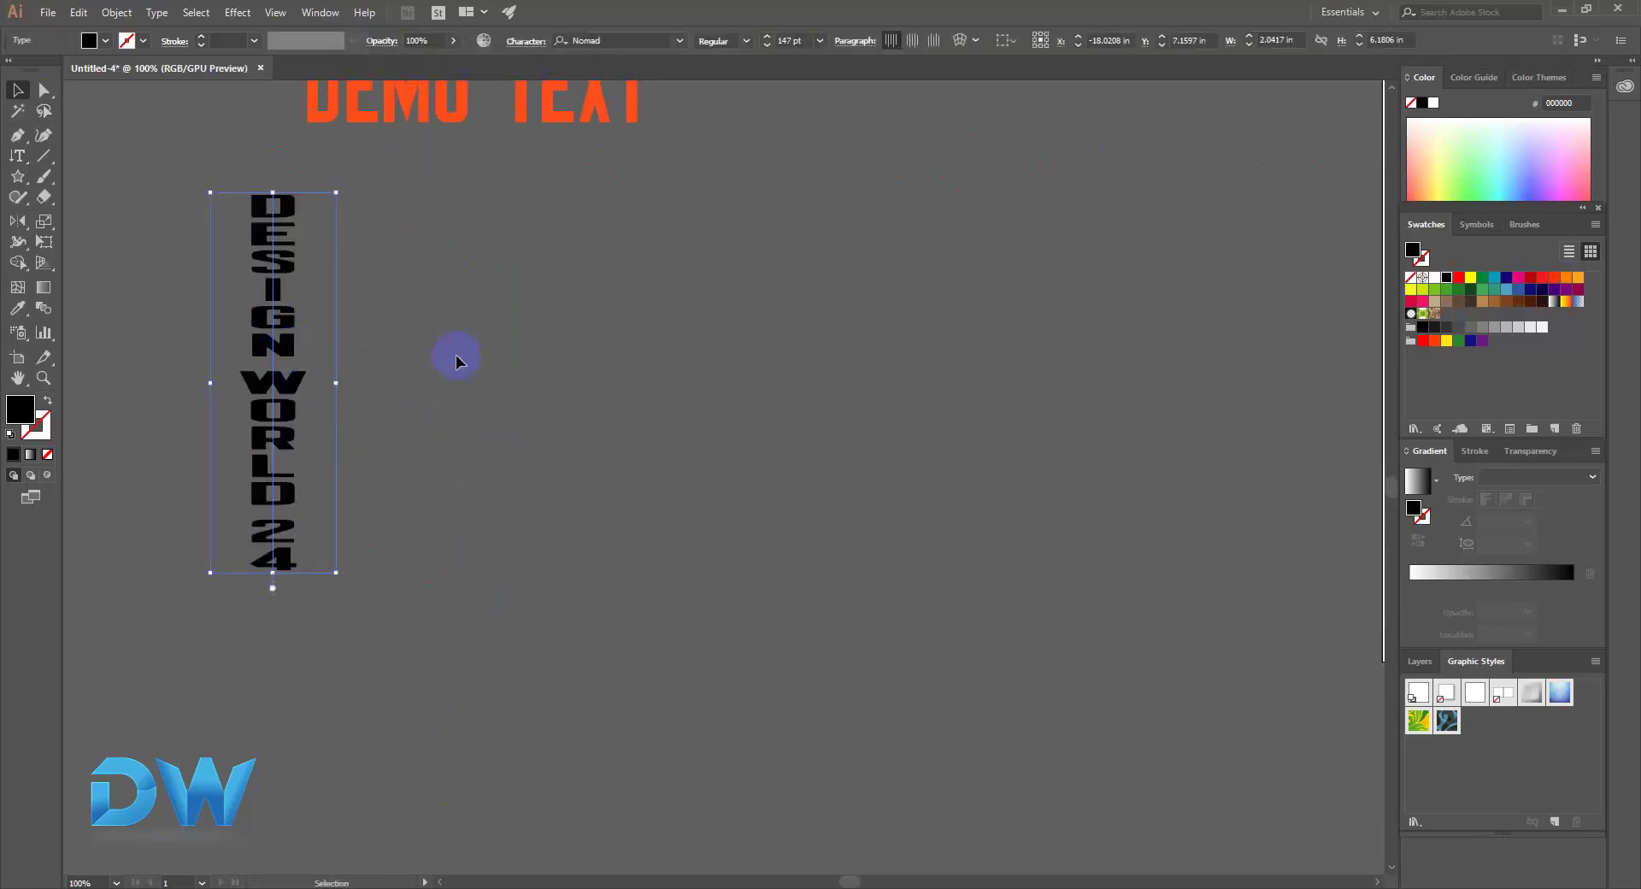
left_click_drag(465, 352, 547, 471)
left_click_drag(366, 518, 334, 403)
left_click(459, 367)
Step: Draw a text box about 7.75 in wide and 6.08 in high below "demo text" with the horizontal Type Tool
key("t")
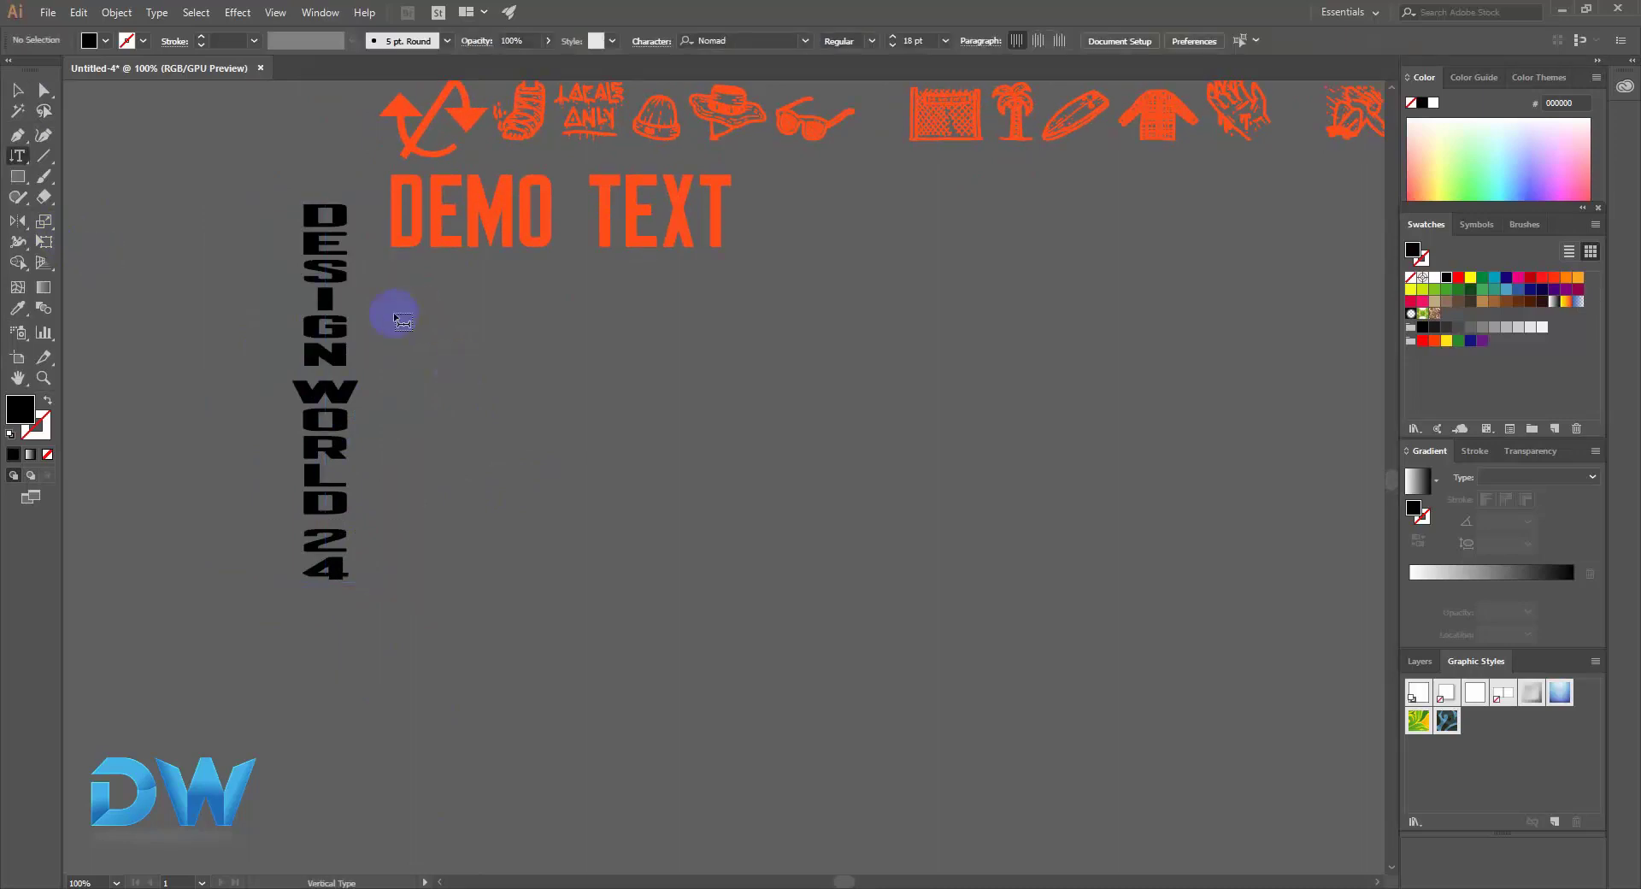
left_click(14, 161)
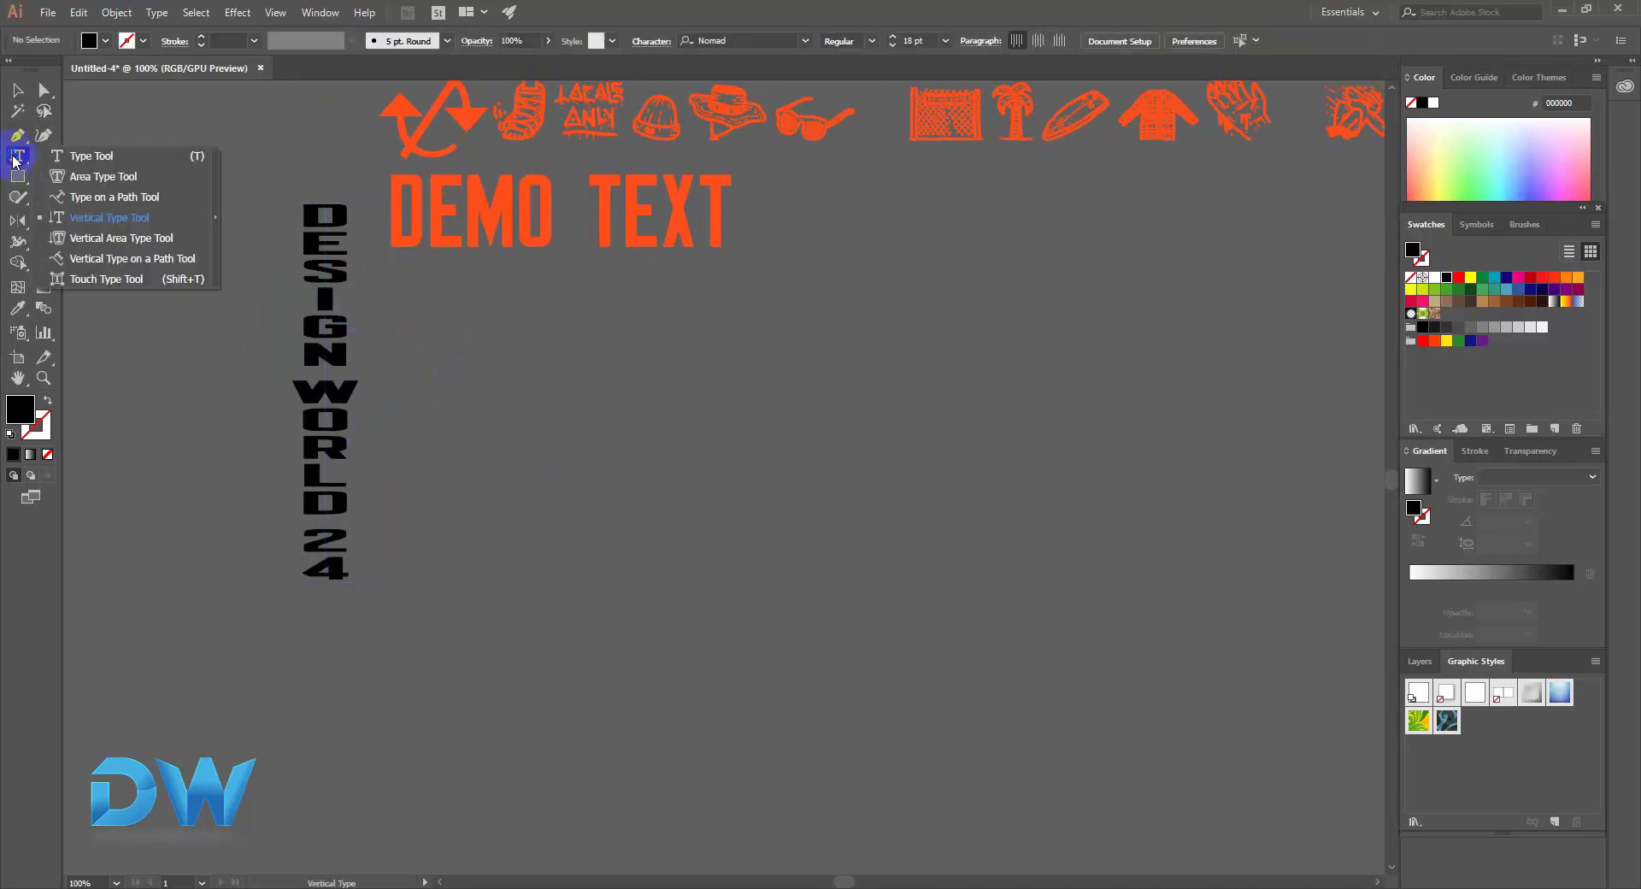
left_click(78, 156)
left_click_drag(489, 314, 967, 684)
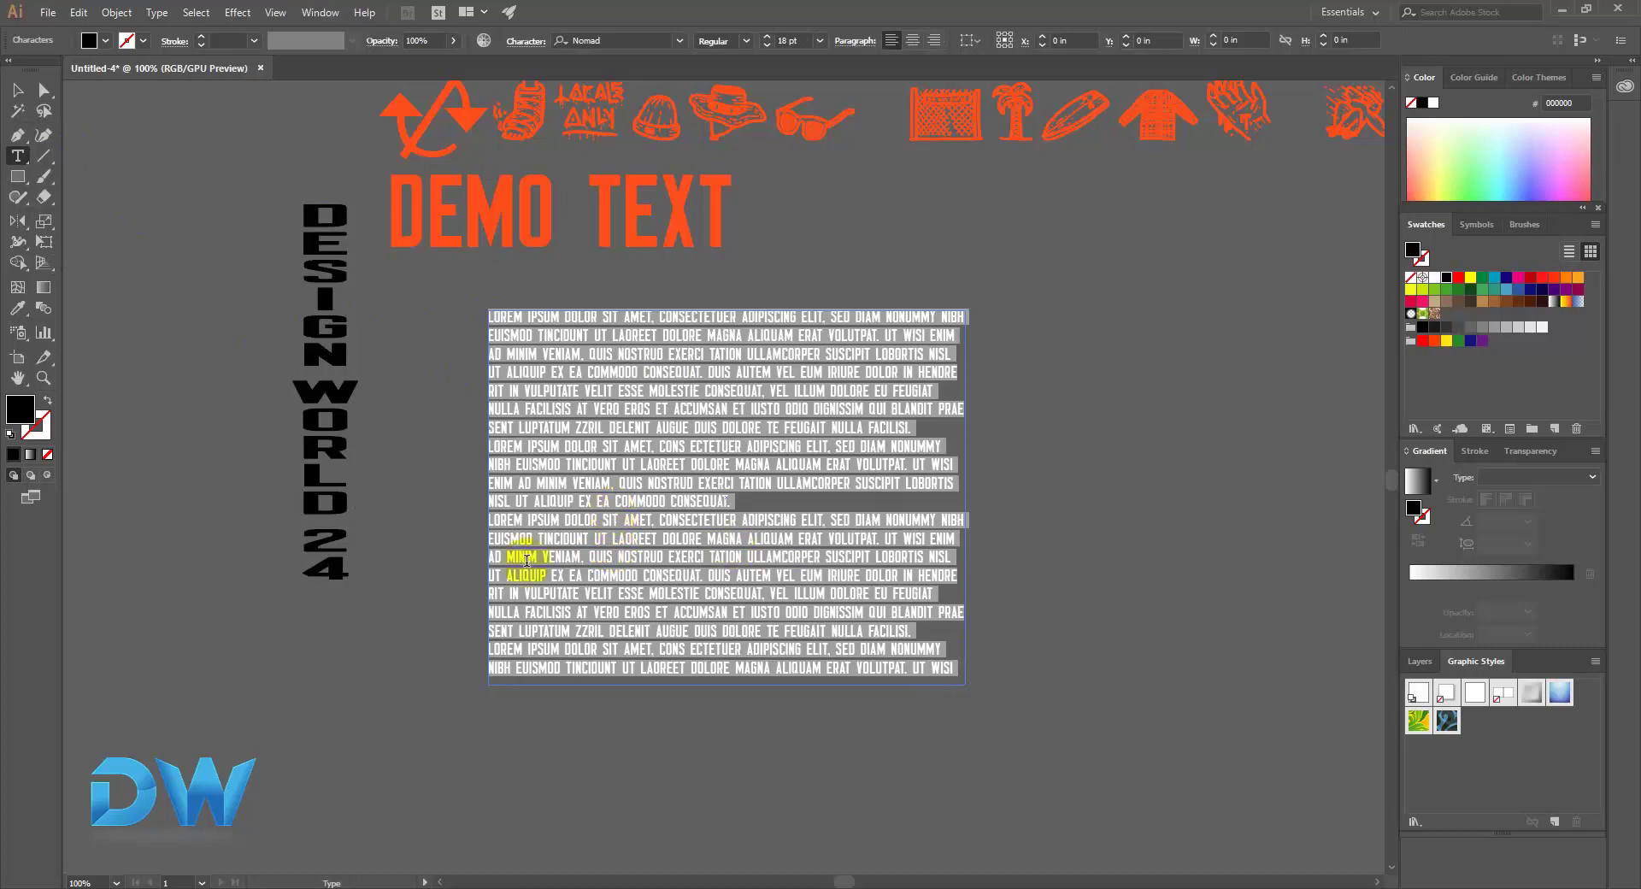
Step: Switch to the browser and copy the "What is Lorem Ipsum?" paragraph from lipsum.com
left_click(382, 842)
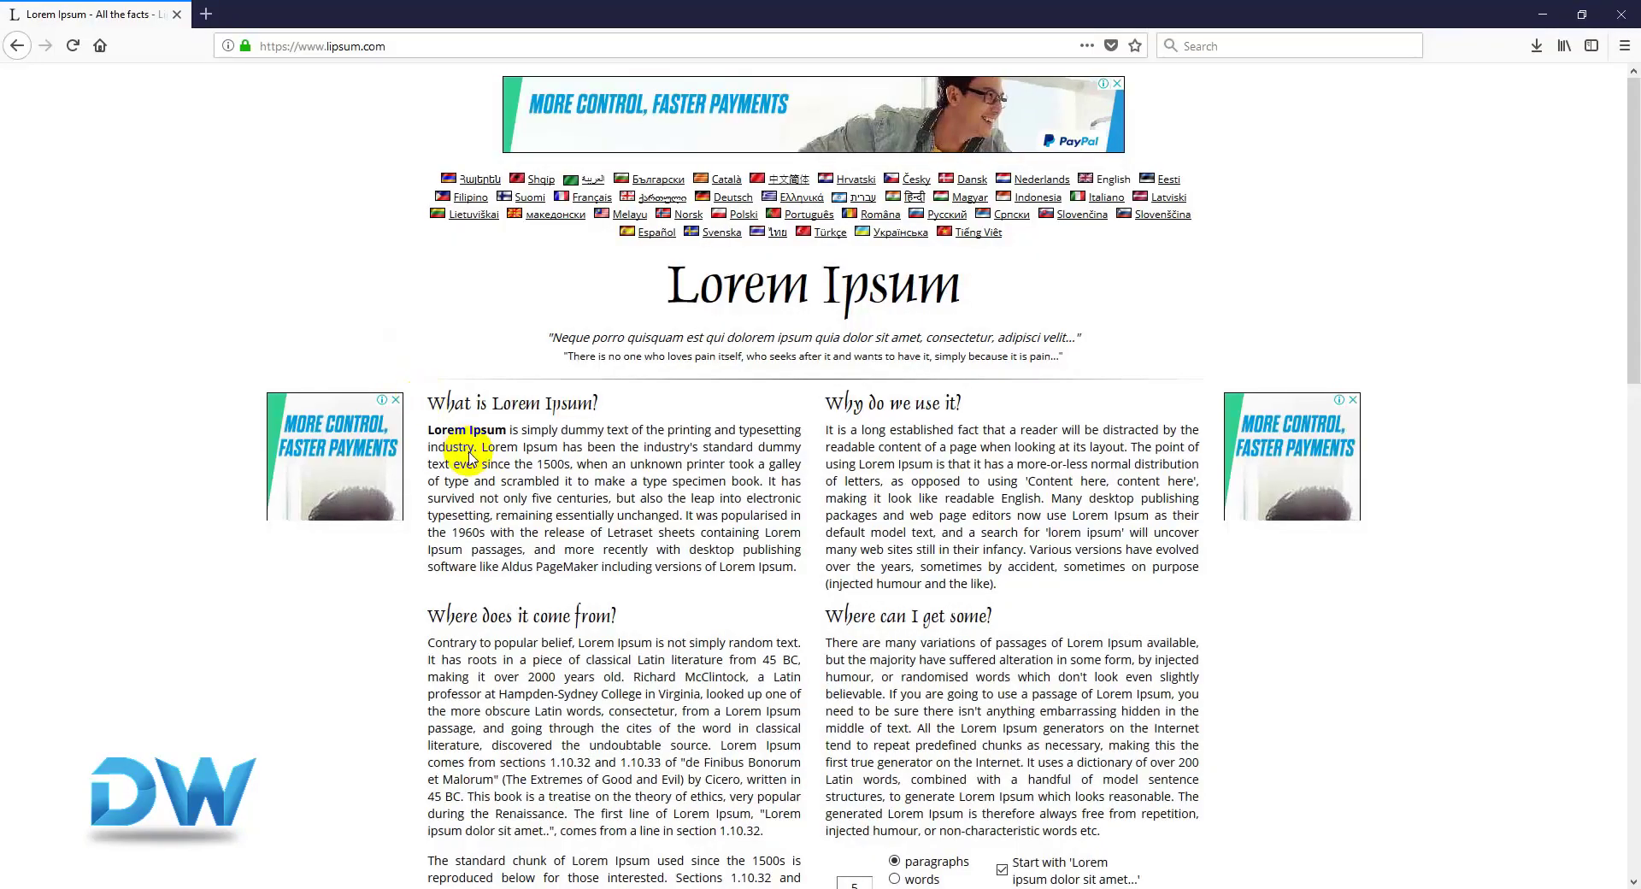
left_click(489, 477)
triple_click(631, 498)
key("ctrl+c")
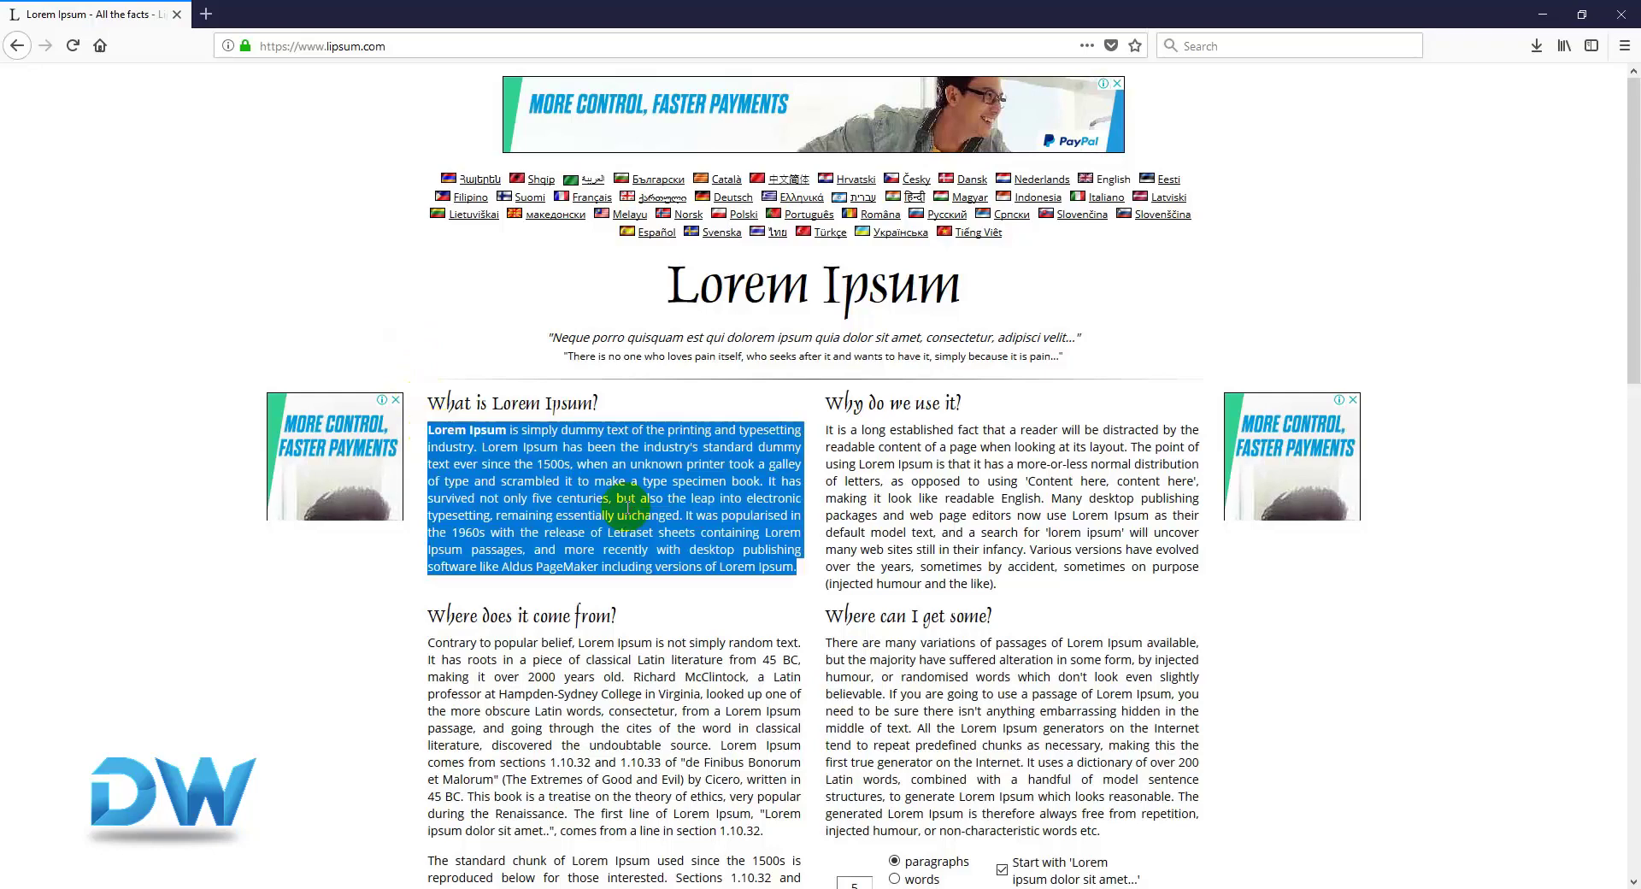
right_click(631, 498)
left_click(663, 509)
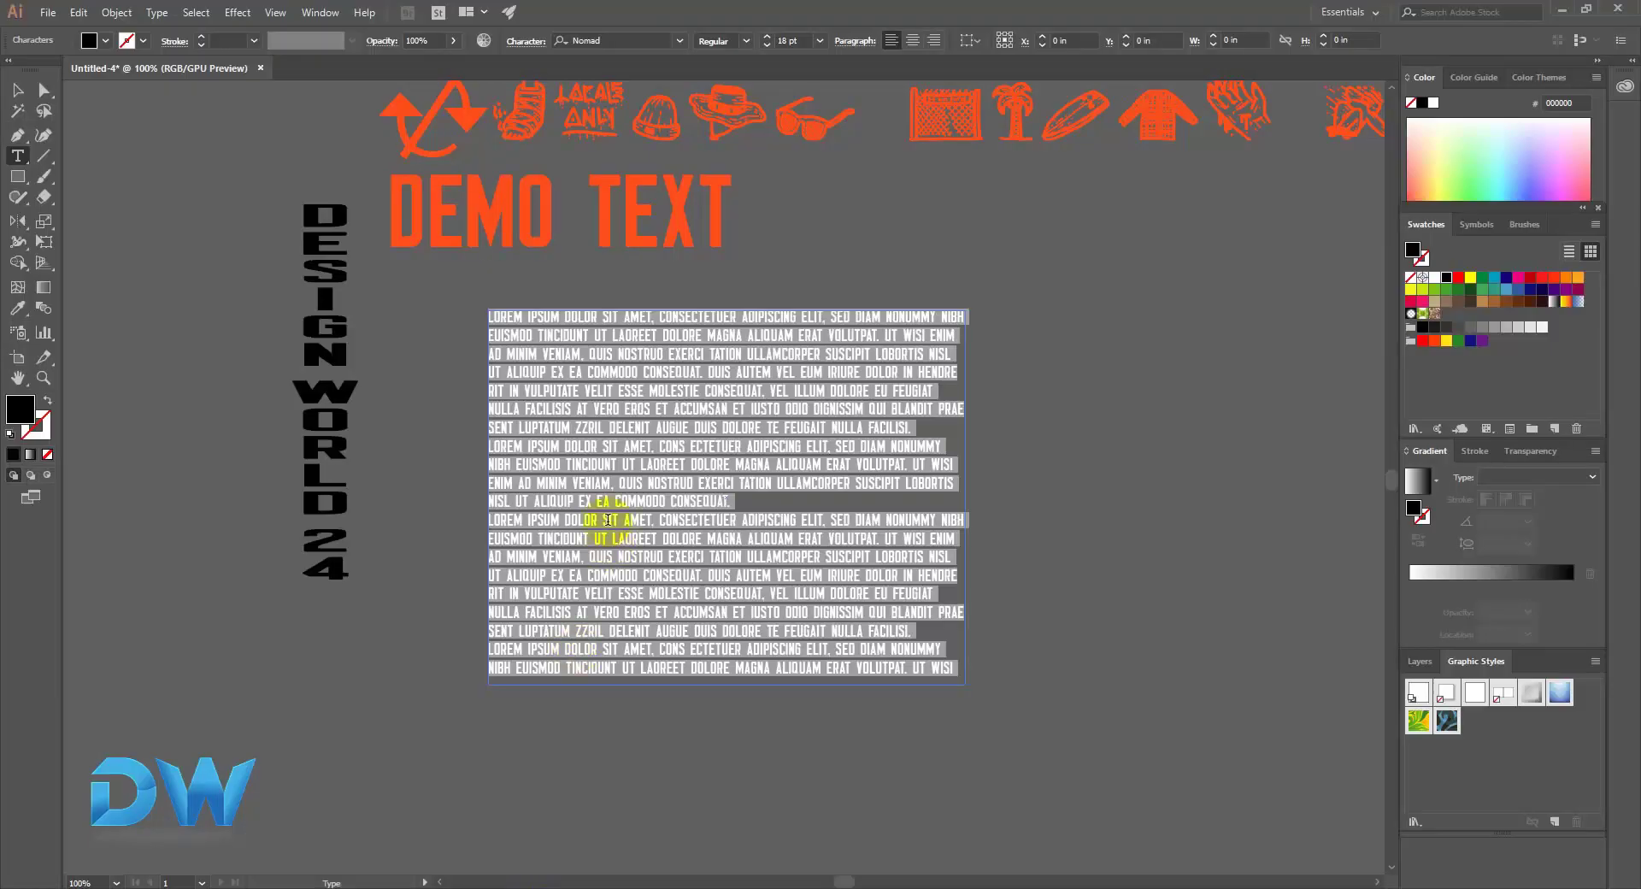
Step: Return to Illustrator and replace the placeholder text in the text box with the copied Lorem Ipsum paragraph
right_click(604, 513)
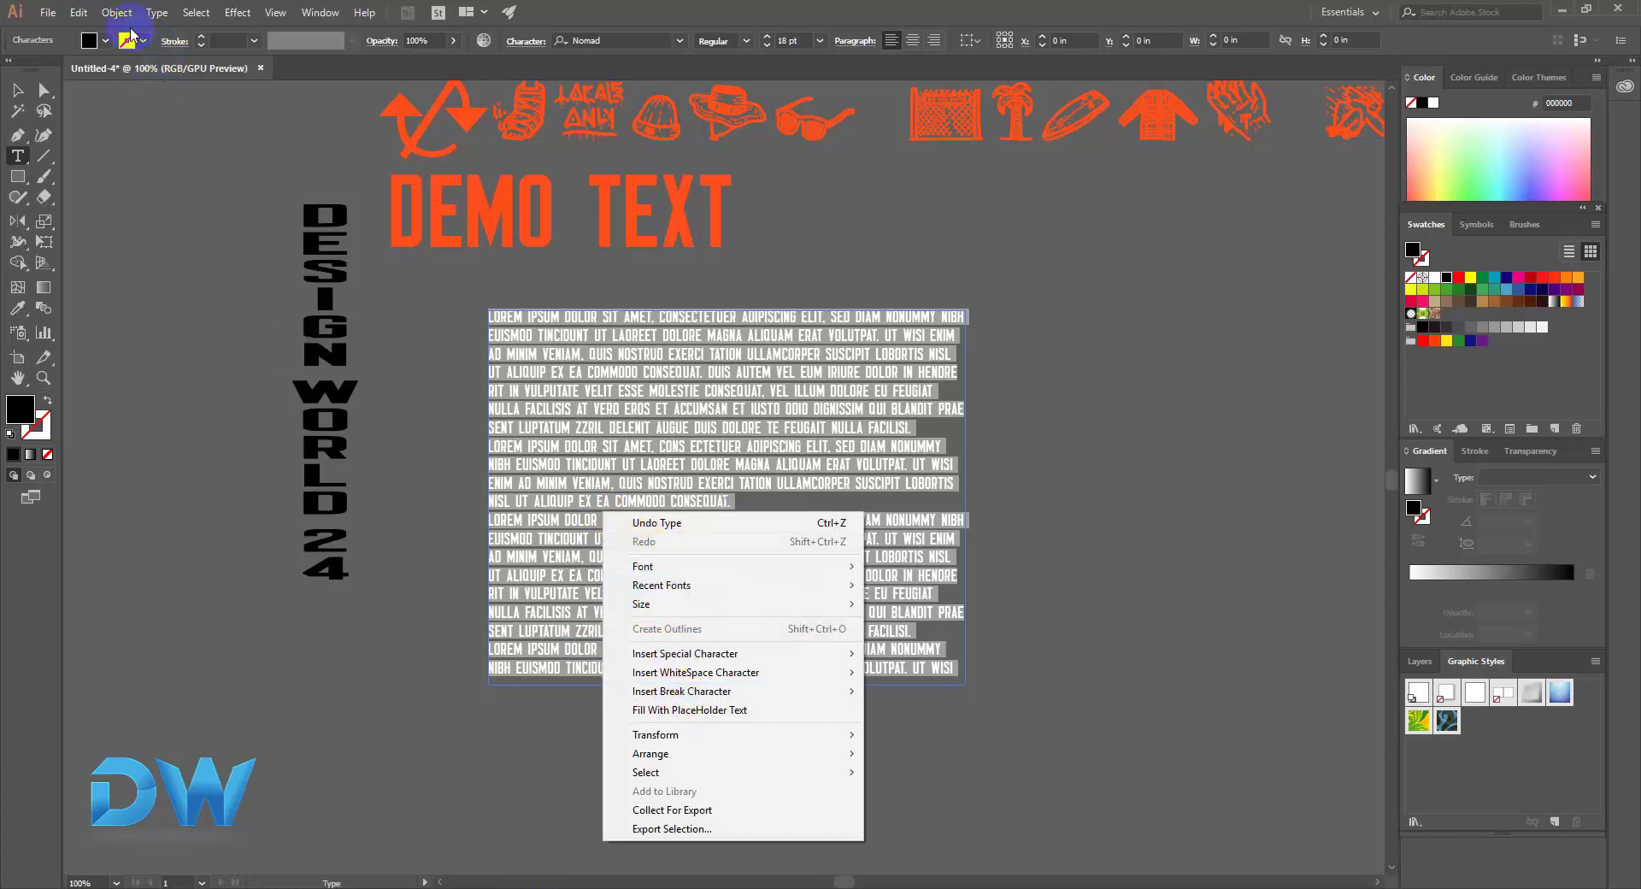
left_click(75, 17)
left_click(104, 111)
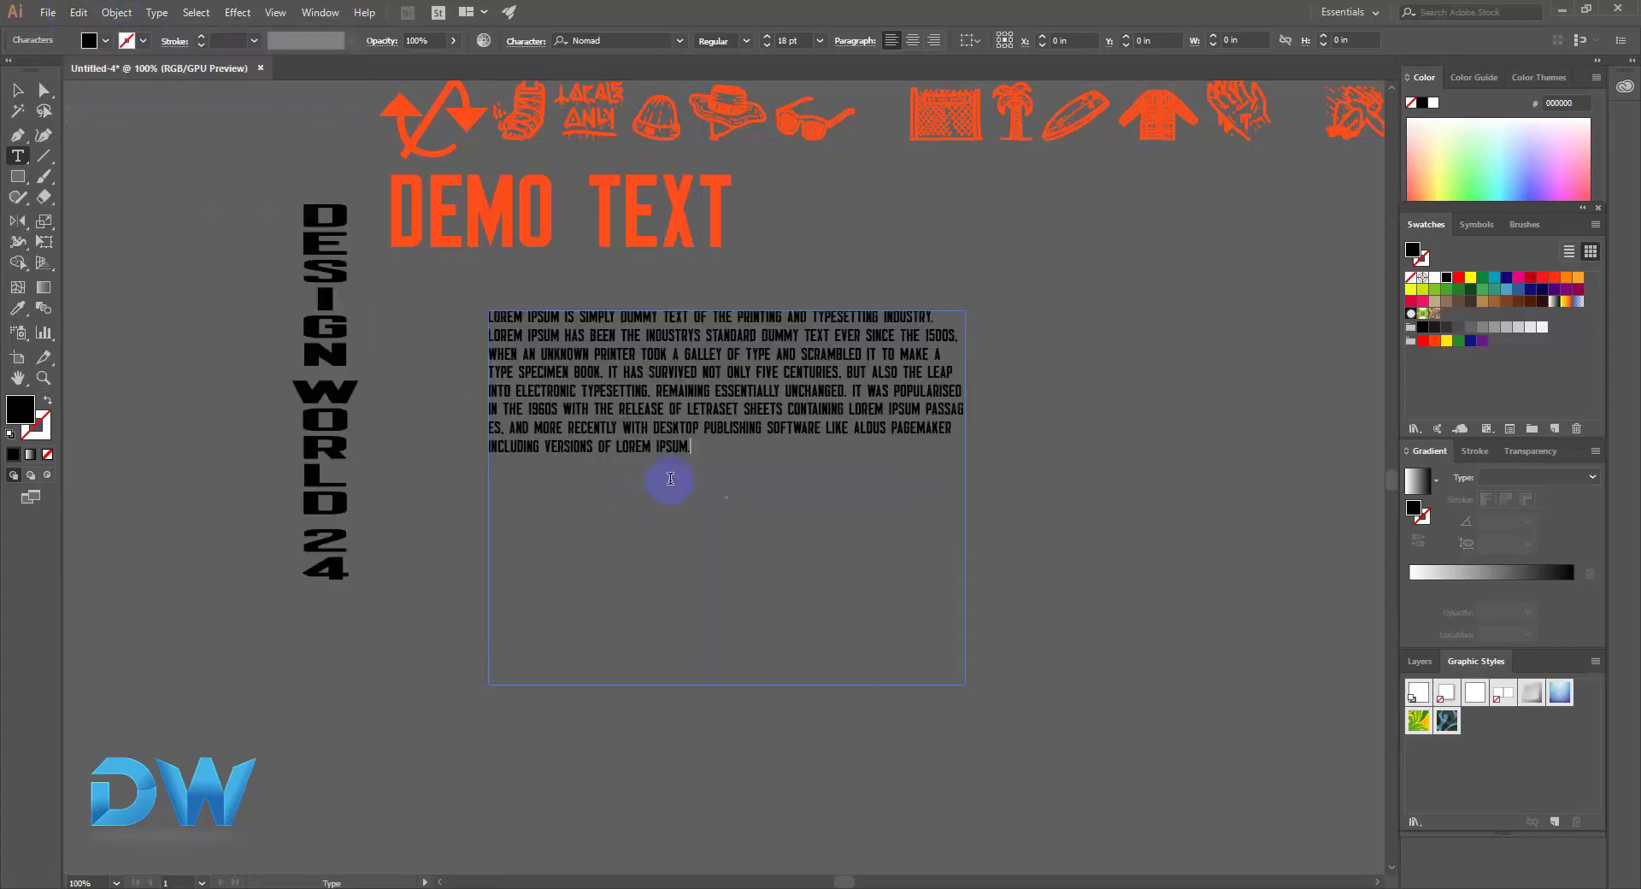
Step: Try center and right alignment on the whole Lorem Ipsum paragraph, and return it to left alignment
left_click_drag(704, 453, 484, 314)
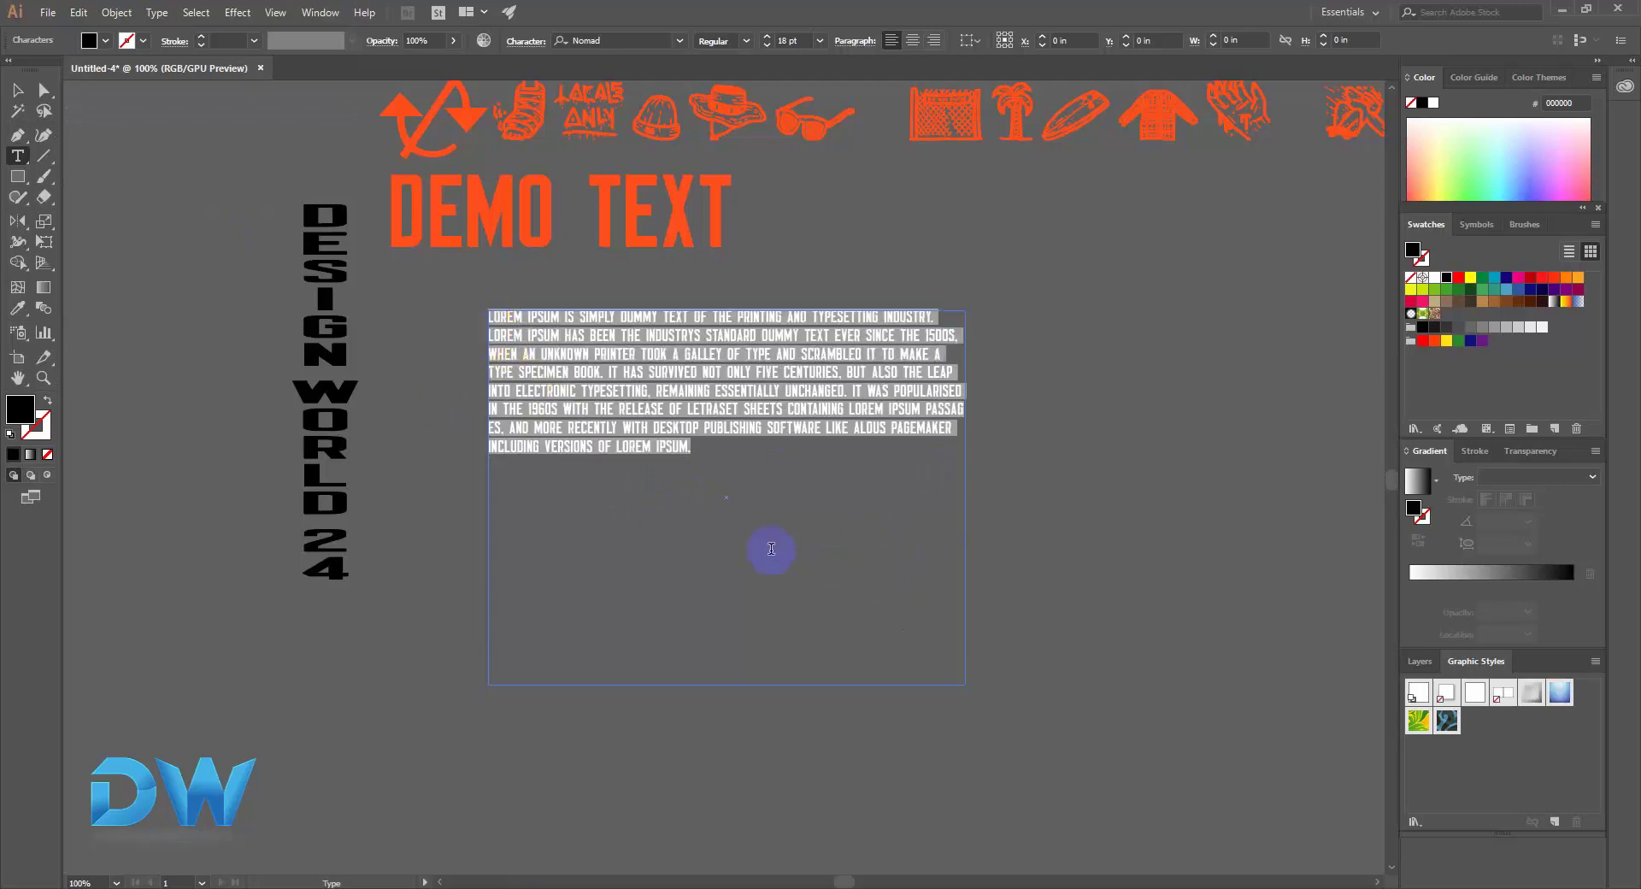
left_click(914, 41)
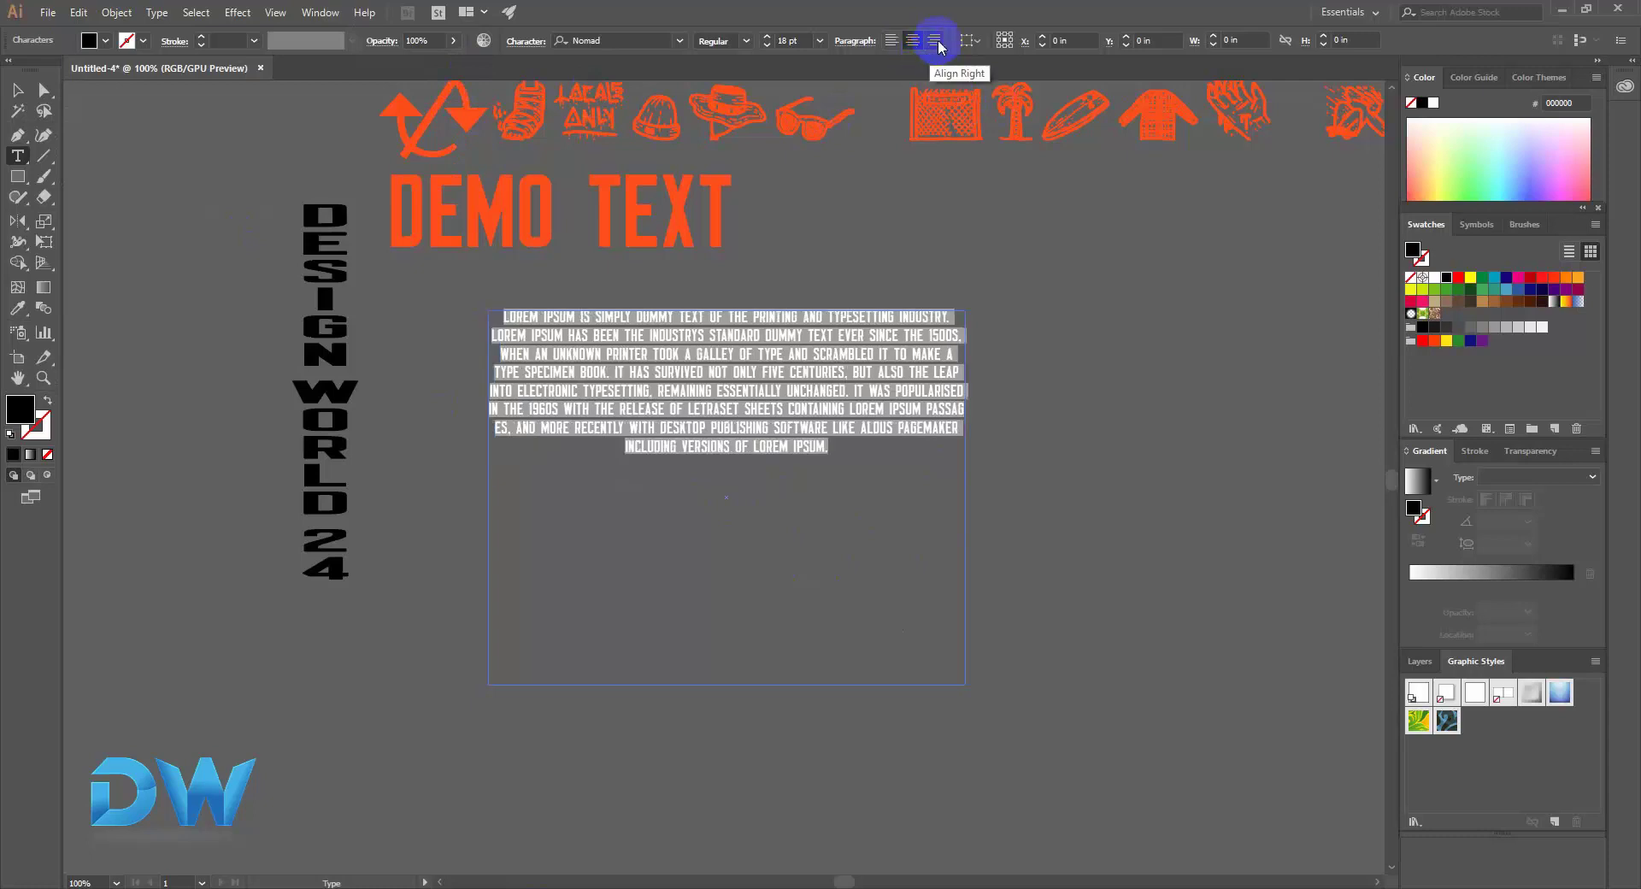
left_click(935, 41)
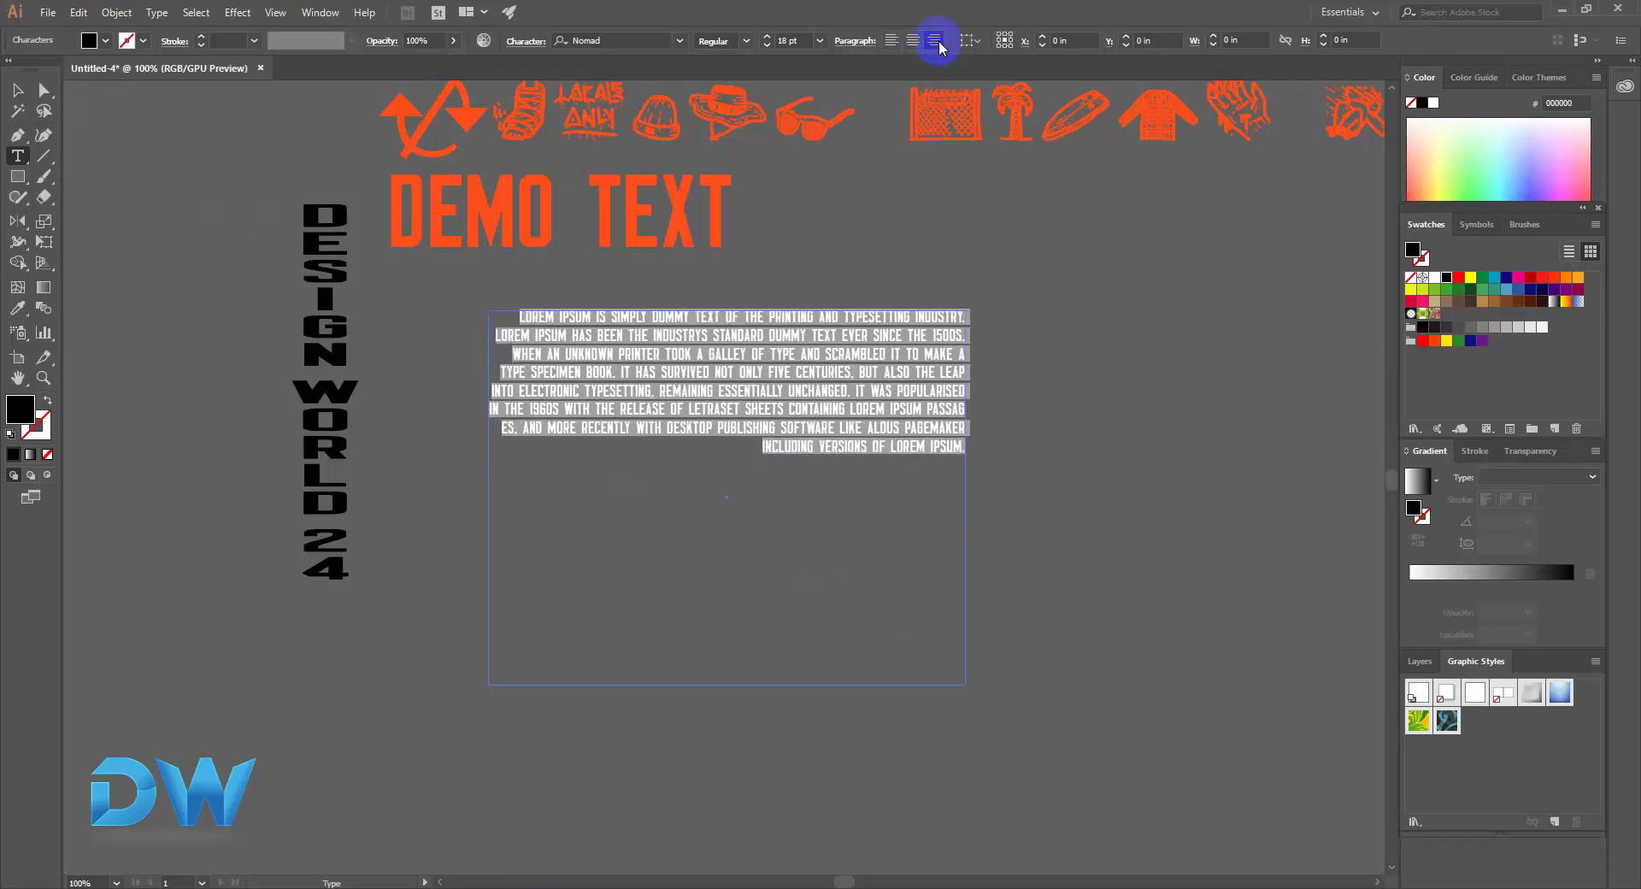
left_click(892, 41)
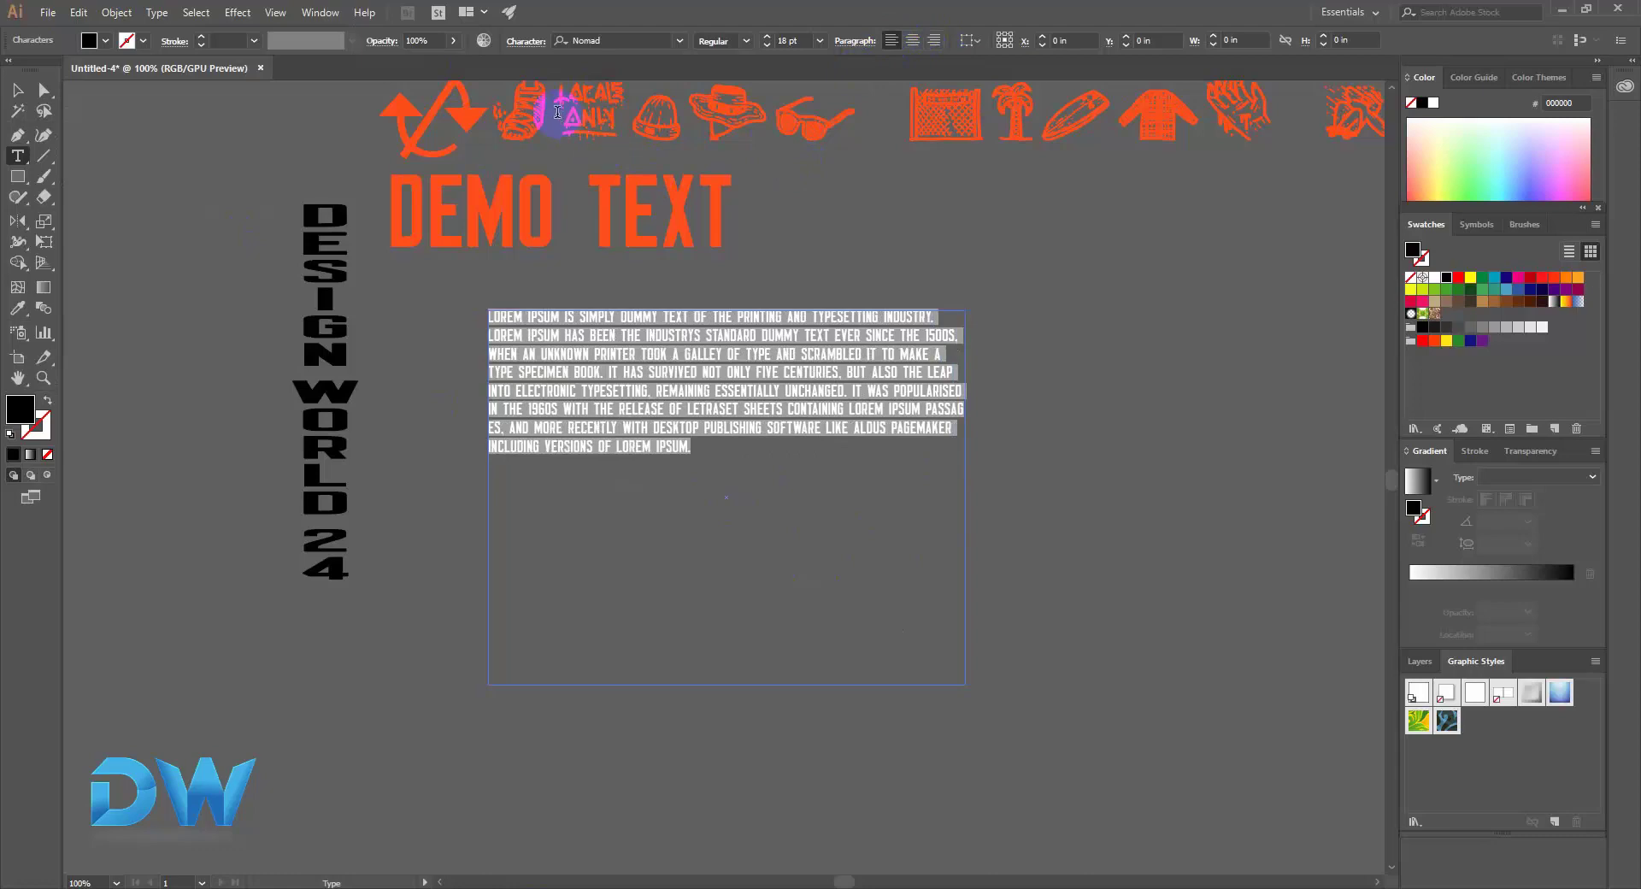
Step: Set the Lorem Ipsum paragraph's font size to 24 pt with the Regular style
left_click(820, 40)
left_click(845, 270)
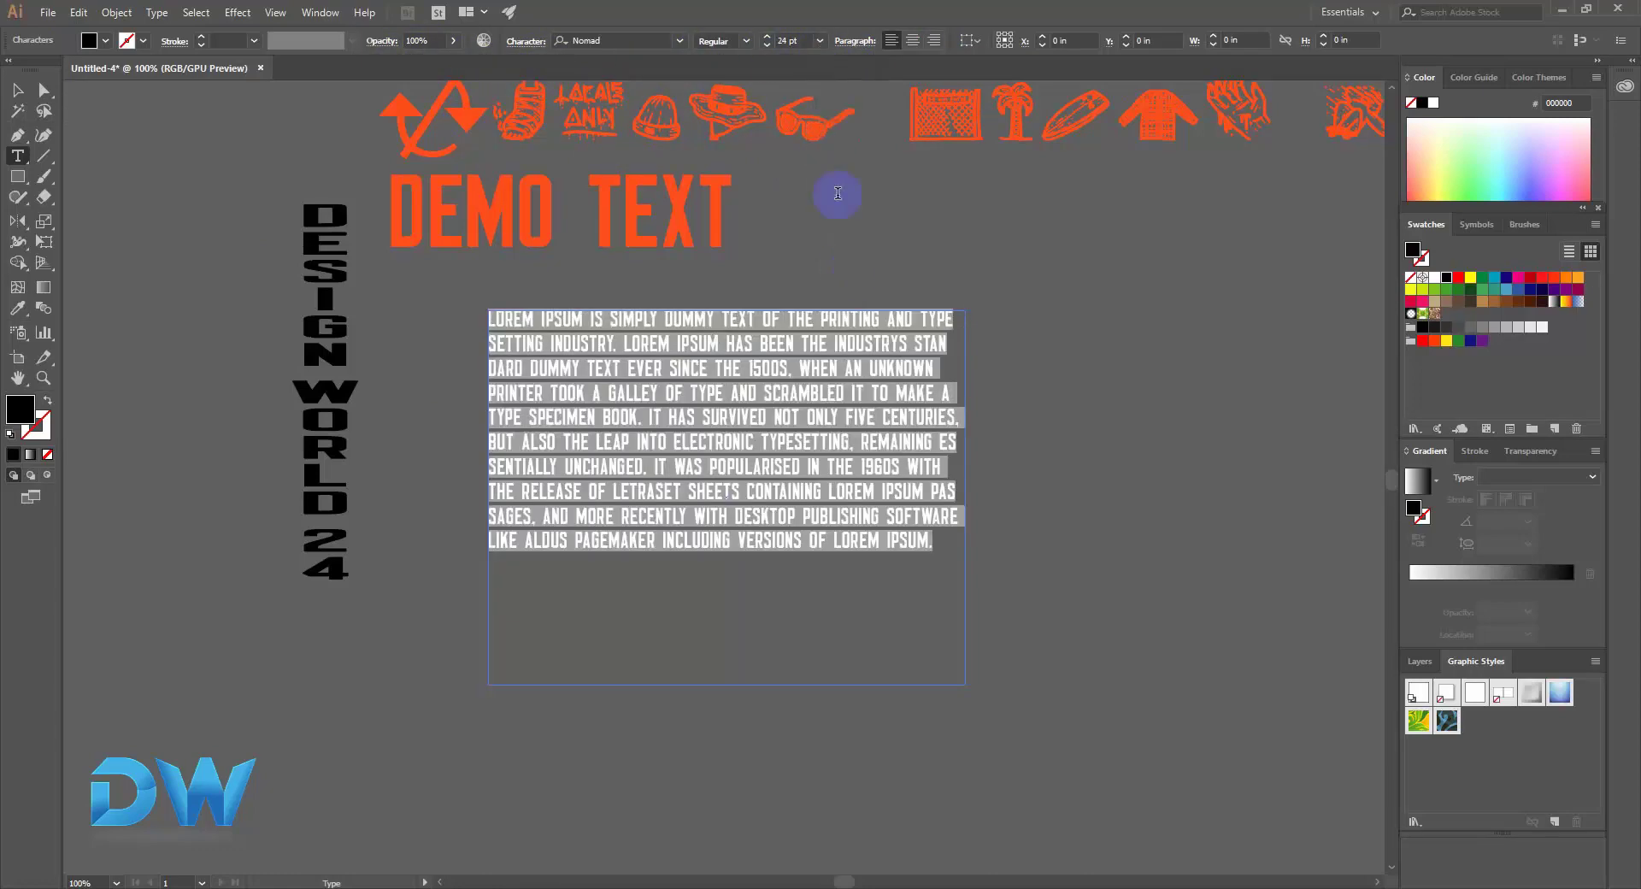
left_click(747, 41)
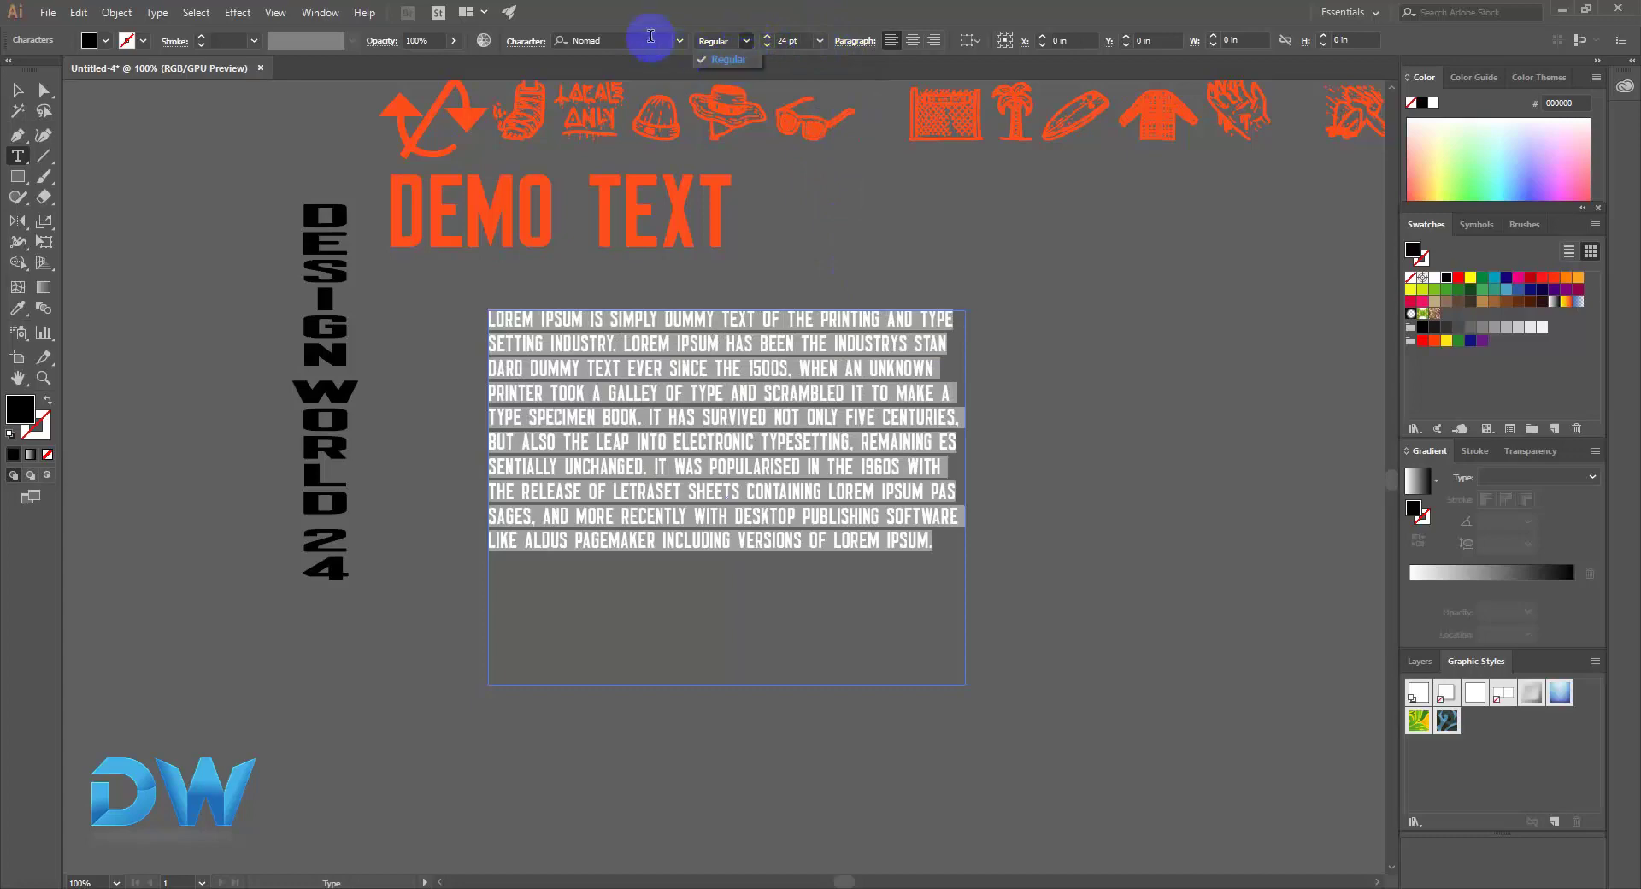
left_click(722, 59)
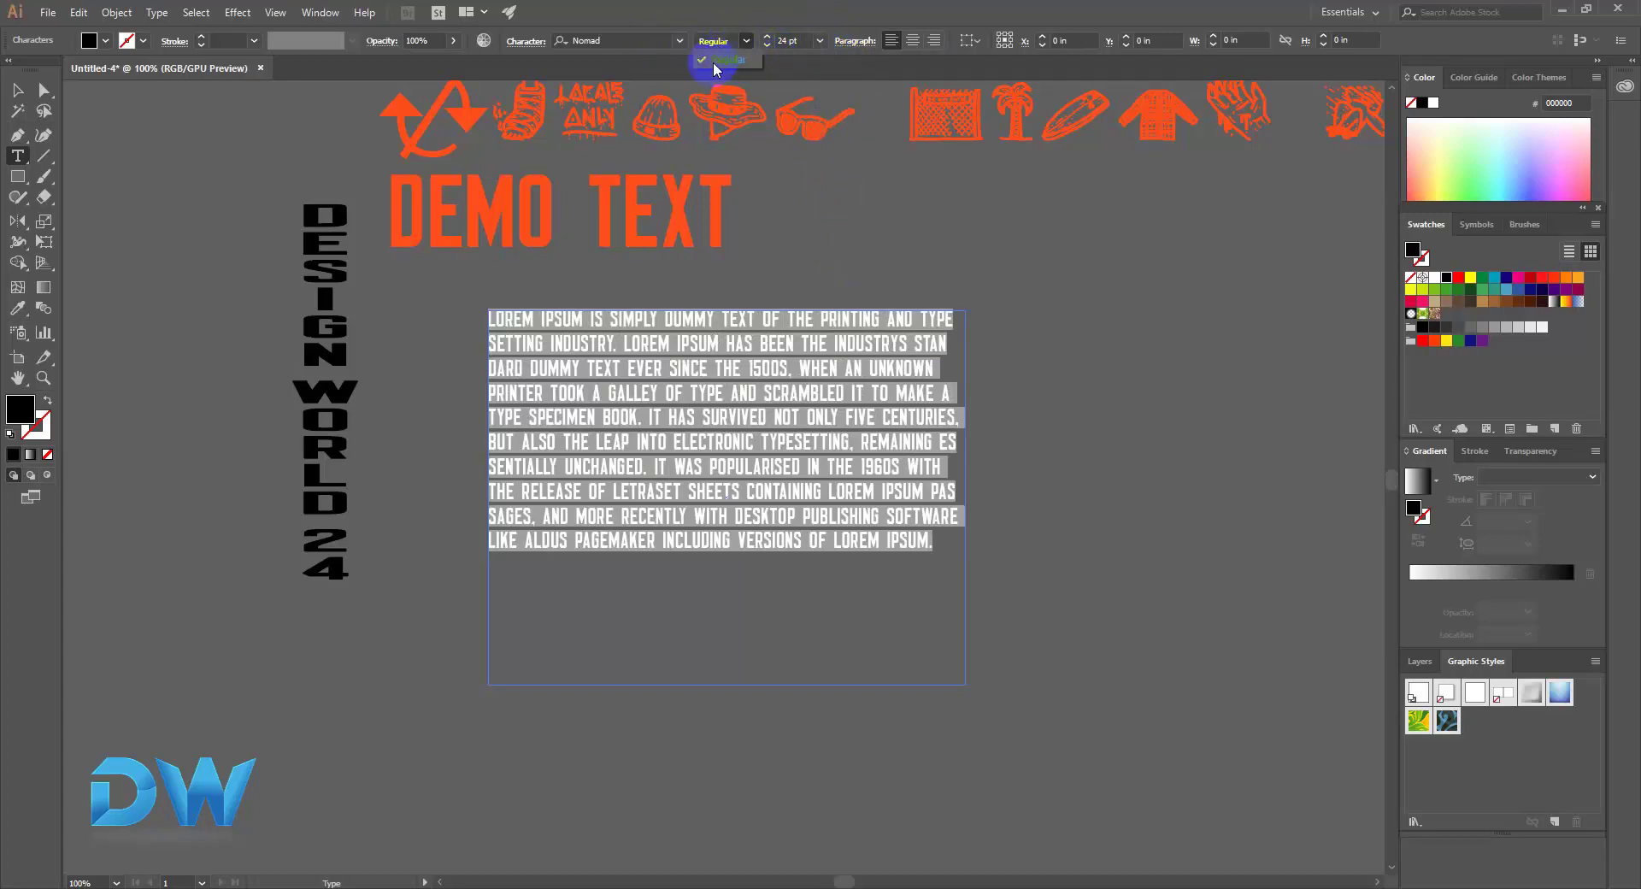
Step: Change the paragraph's font to MS Reference Sans Serif and move its text box slightly left
left_click(679, 40)
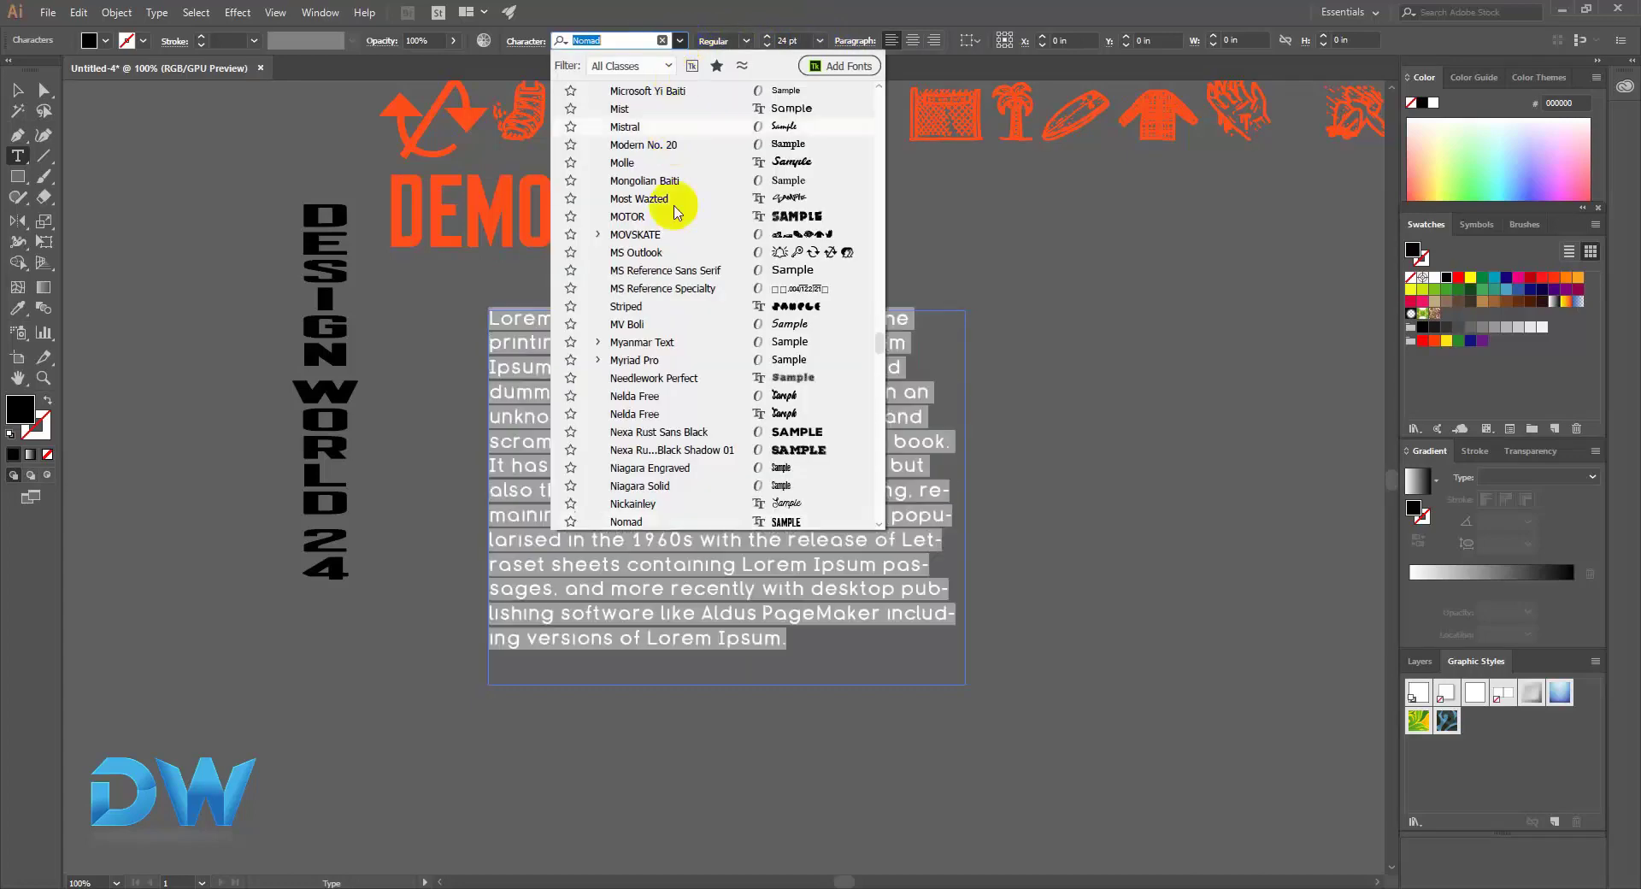
left_click(670, 270)
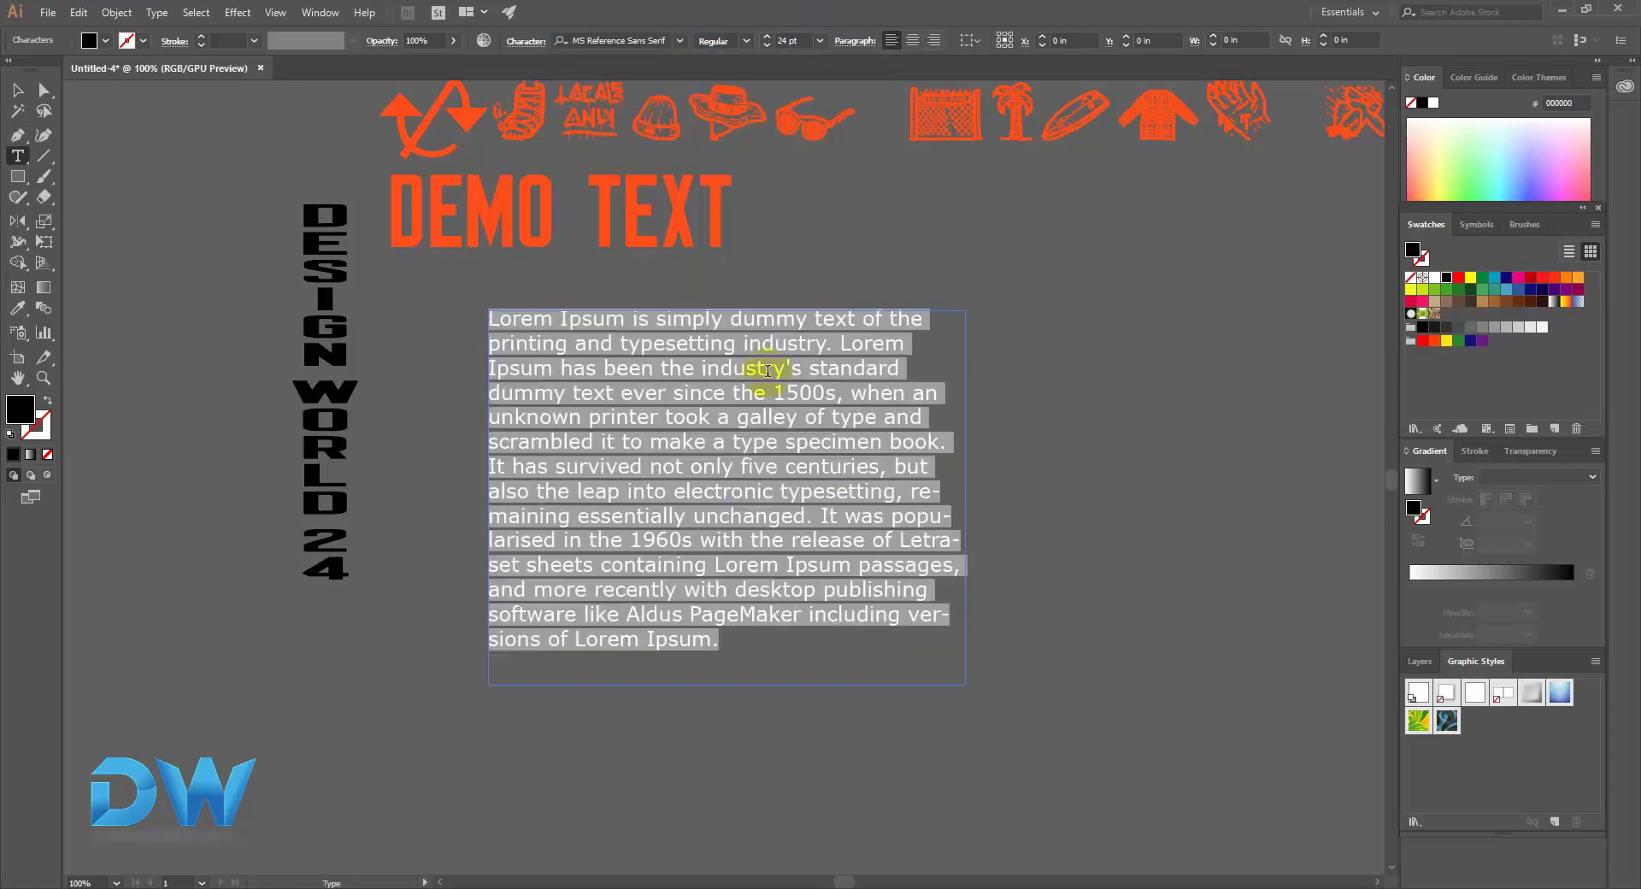
left_click(1030, 375, "ctrl")
left_click_drag(779, 526, 735, 494, "ctrl")
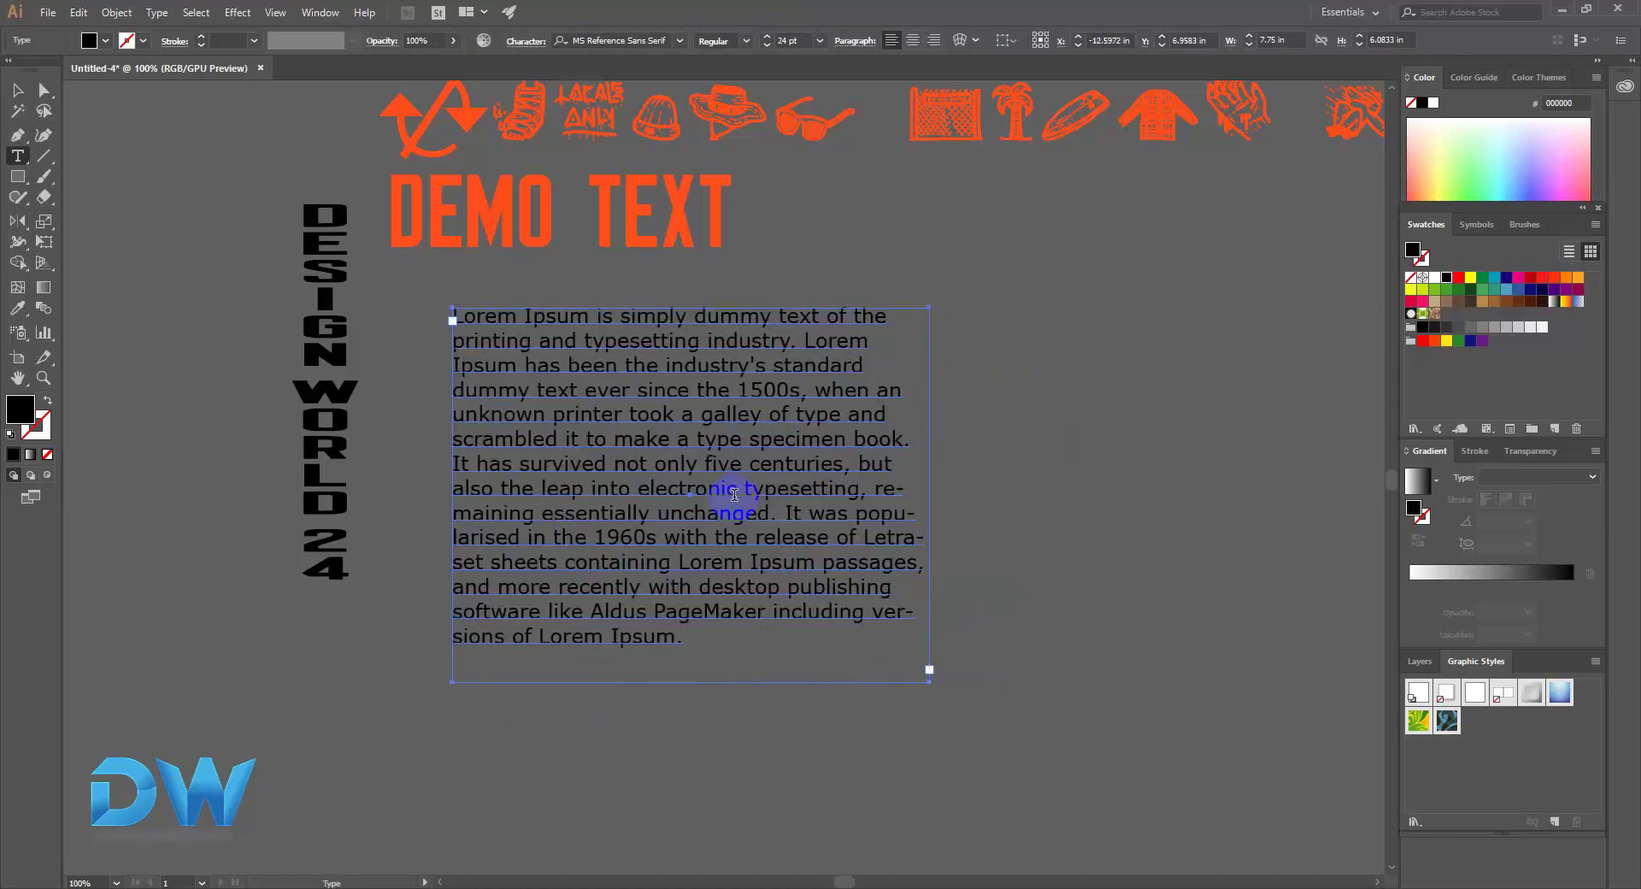
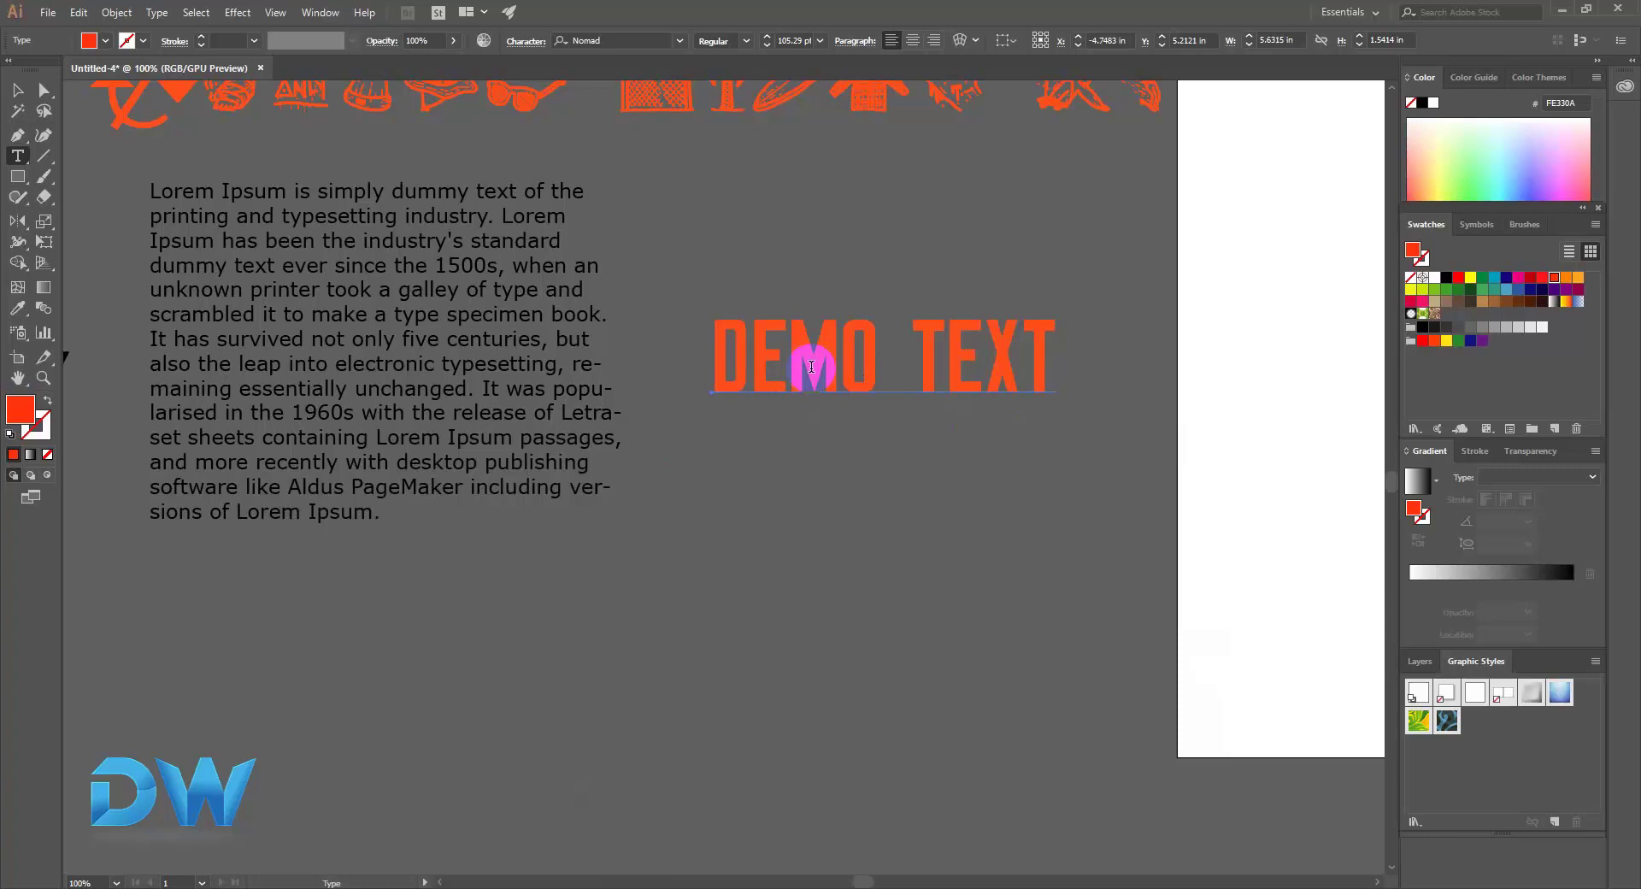
Step: Move the orange DEMO TEXT line slightly up and place a copy of it directly below
mouse_move(811, 366)
left_mouse_down()
mouse_move(801, 378)
mouse_move(793, 320)
mouse_move(809, 367)
left_mouse_up()
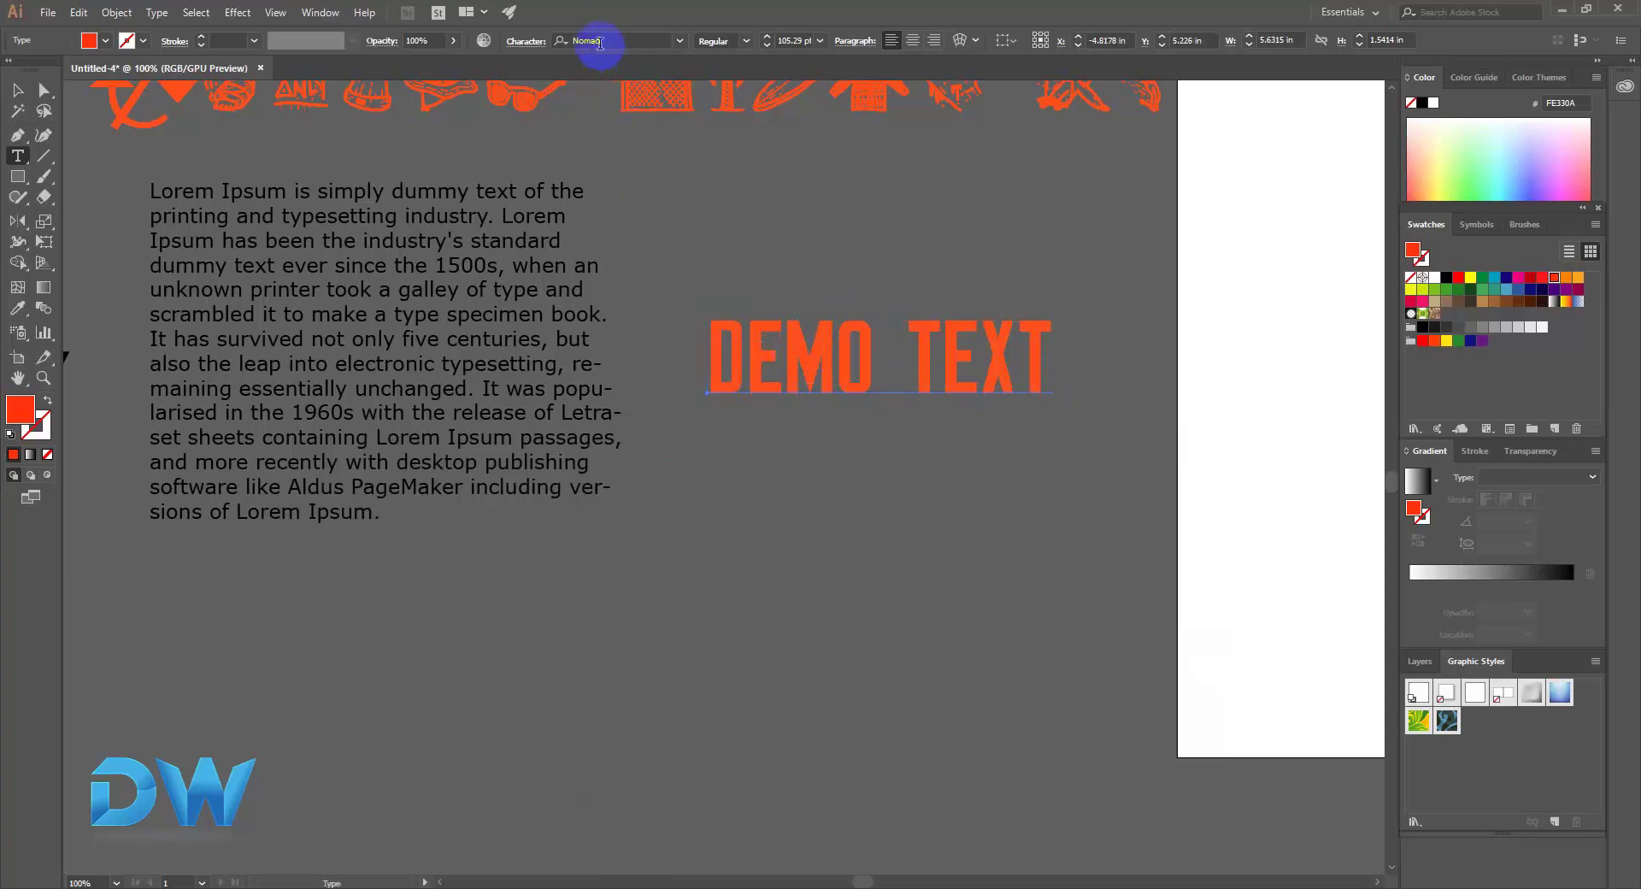
left_click(783, 336)
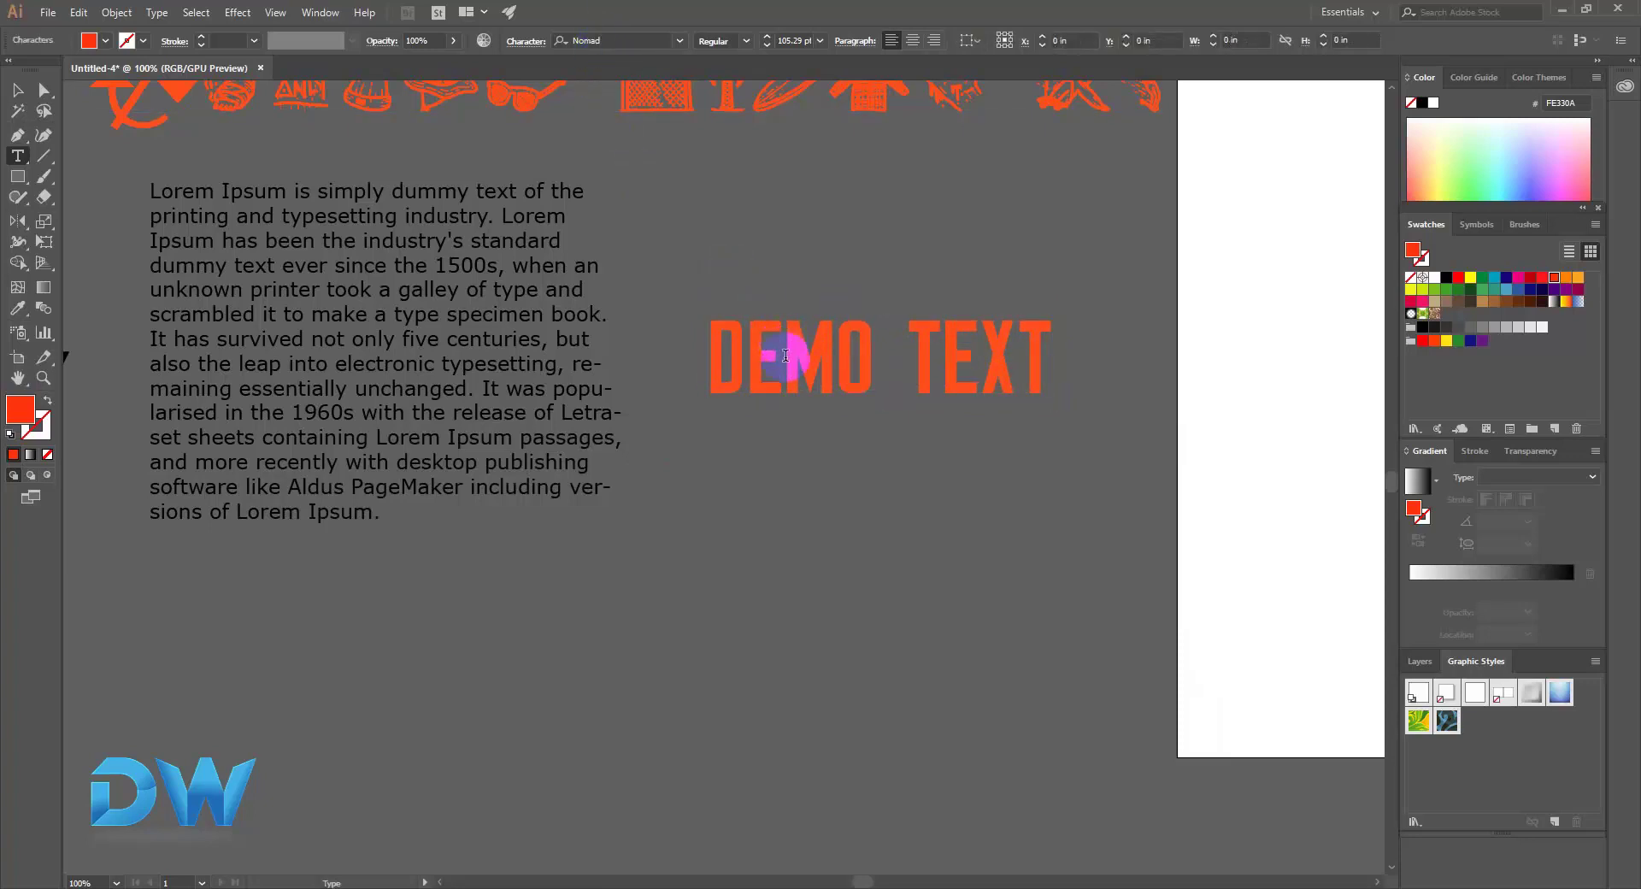
left_click(792, 358, "ctrl")
left_click_drag(791, 357, 824, 346)
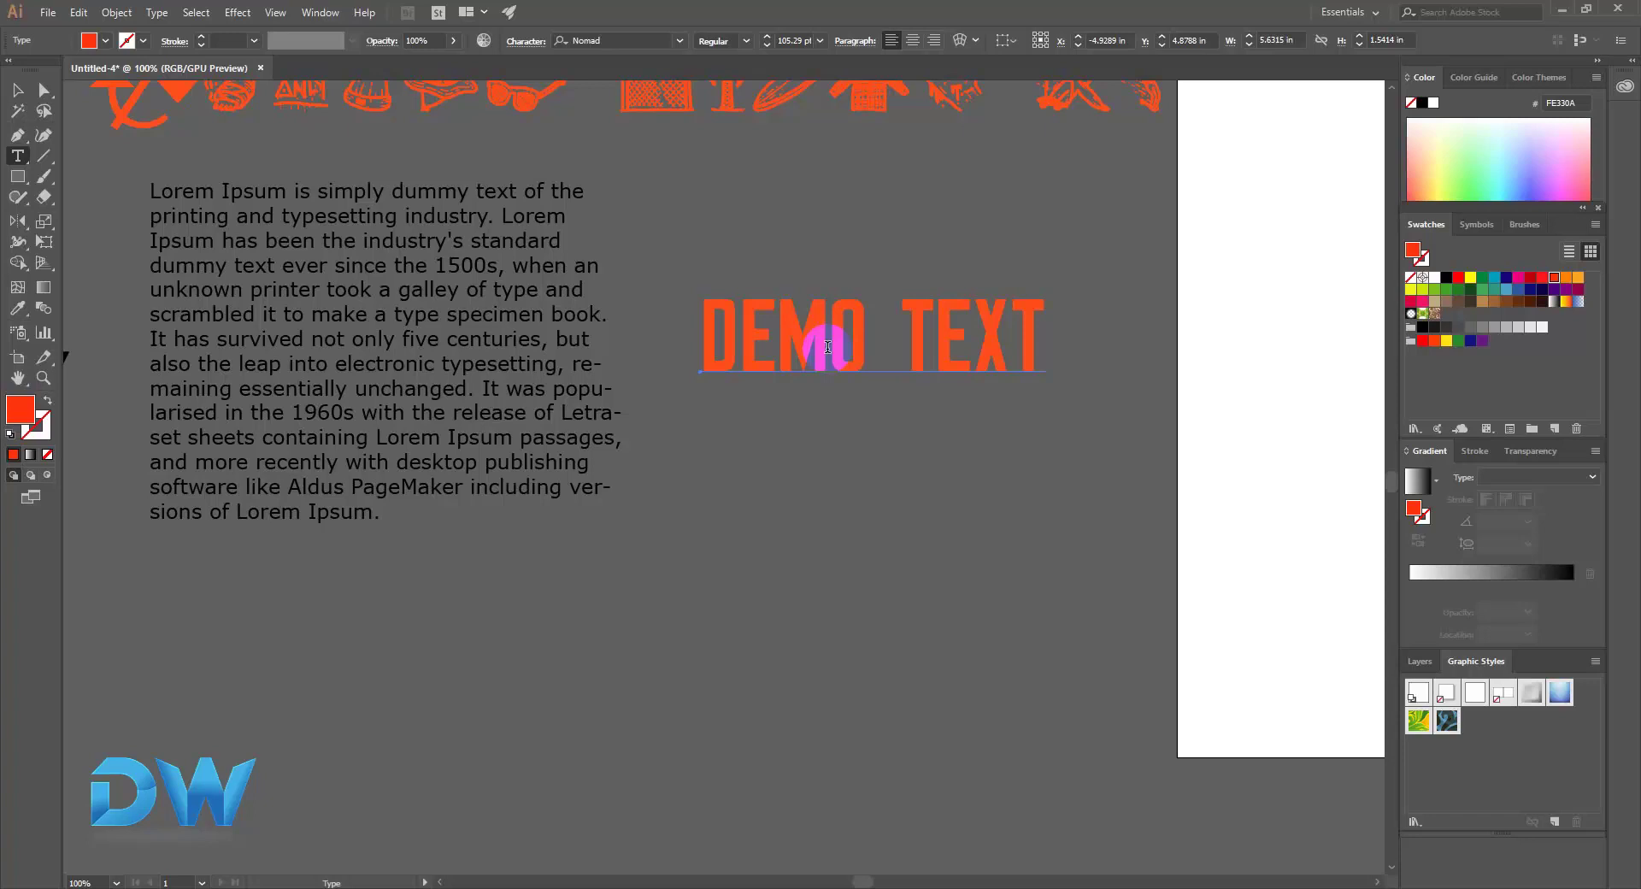
left_click(827, 346, "ctrl")
left_click_drag(816, 333, 807, 444)
left_click(803, 341)
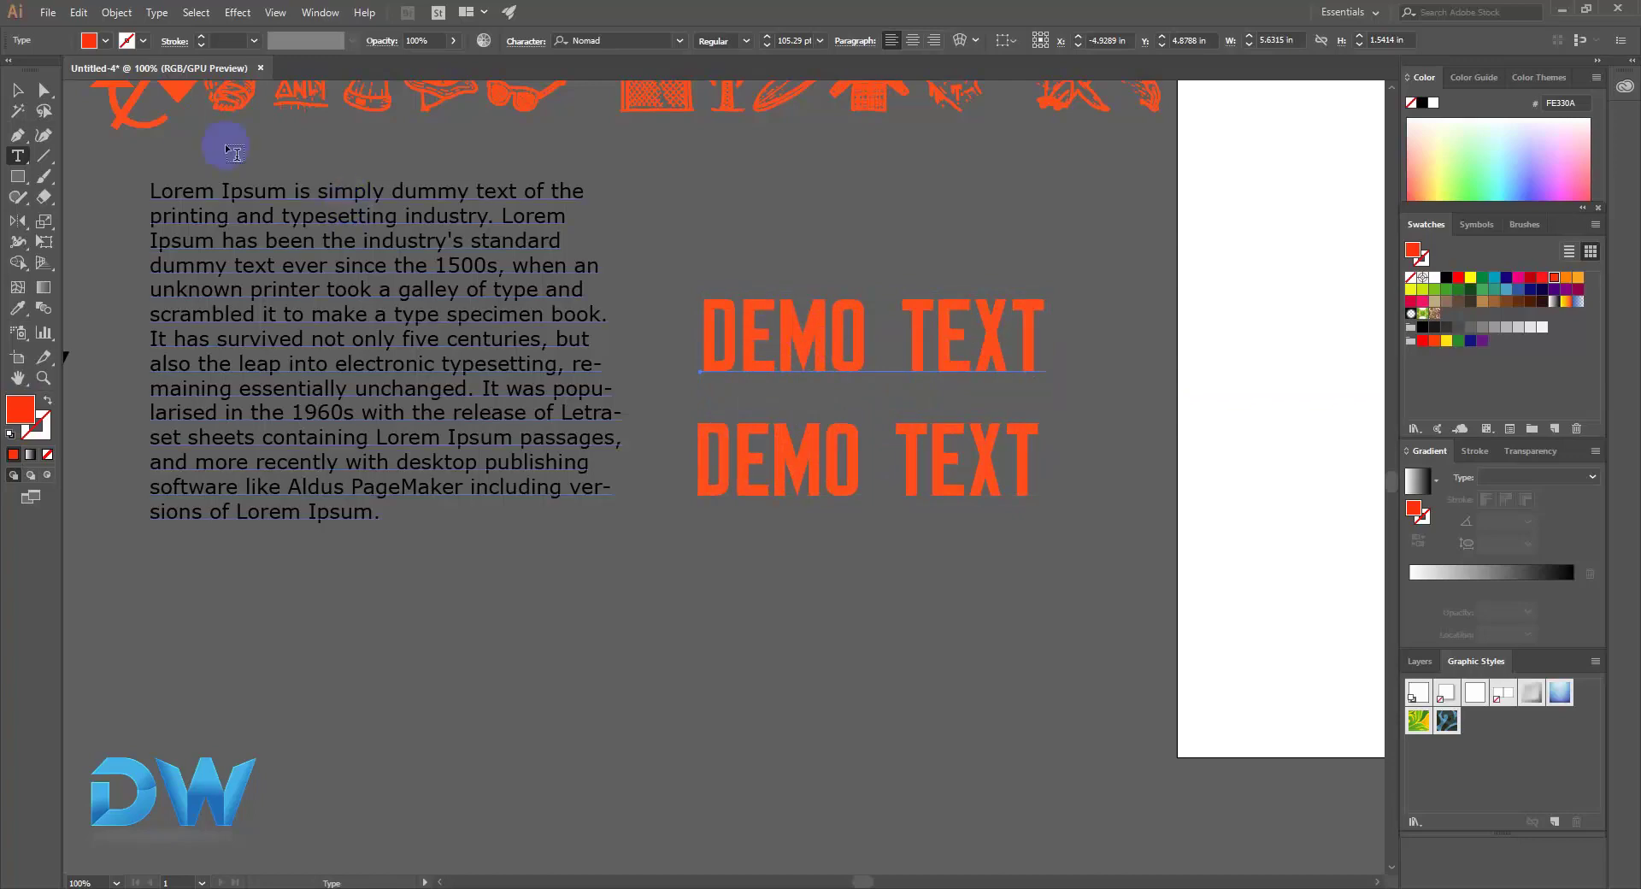
Step: Convert the upper DEMO TEXT line to outlines
left_click(17, 90)
left_click(802, 354)
right_click(802, 354)
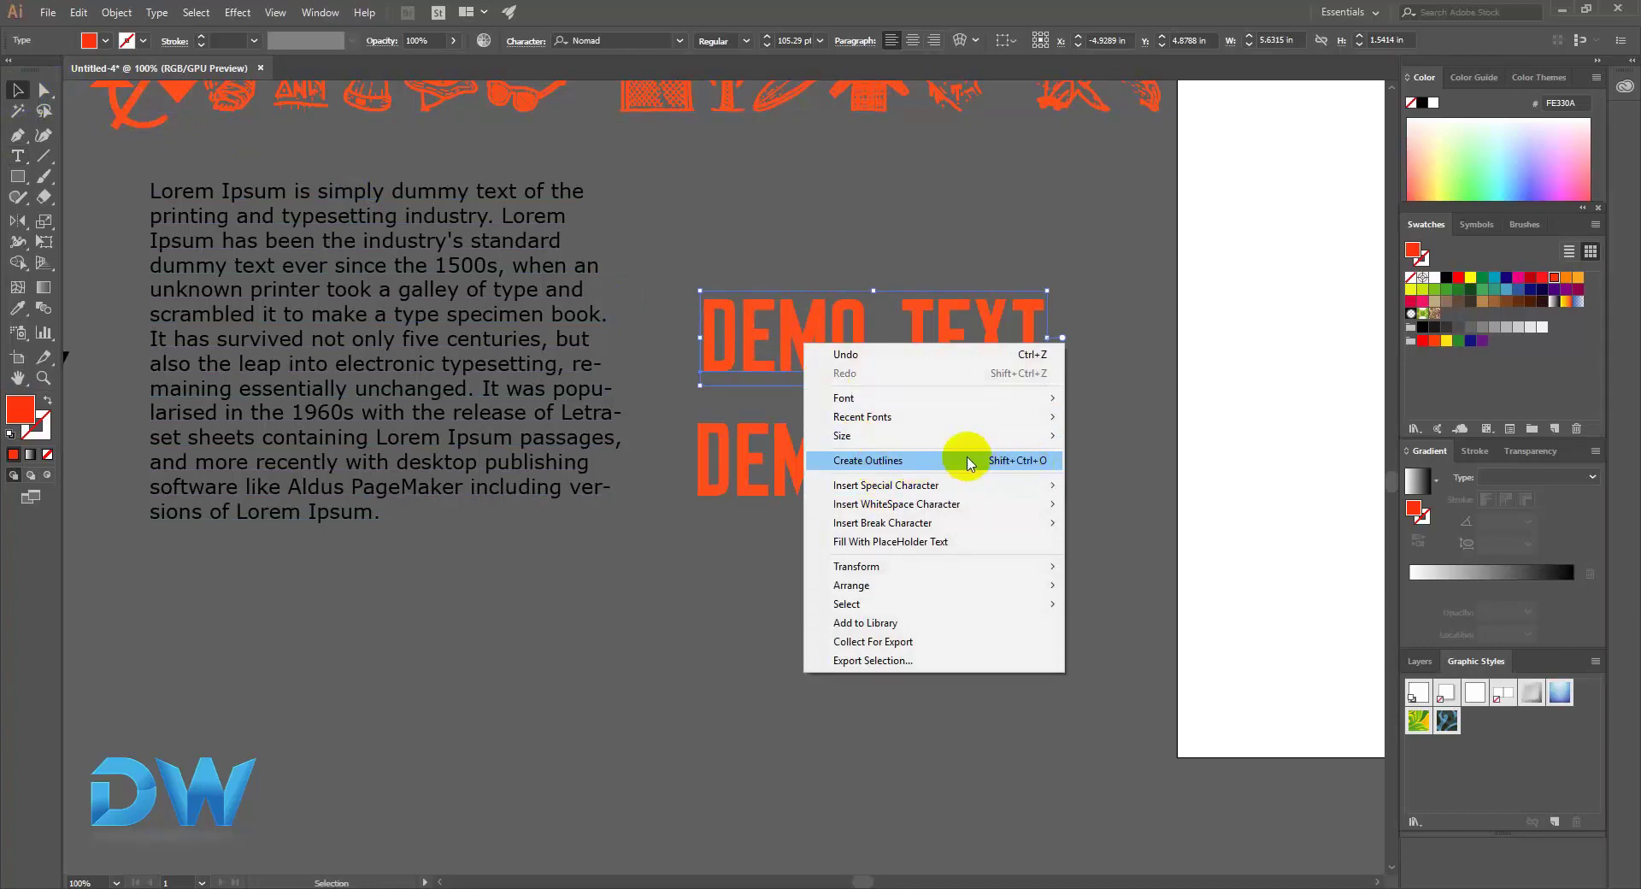
left_click(156, 12)
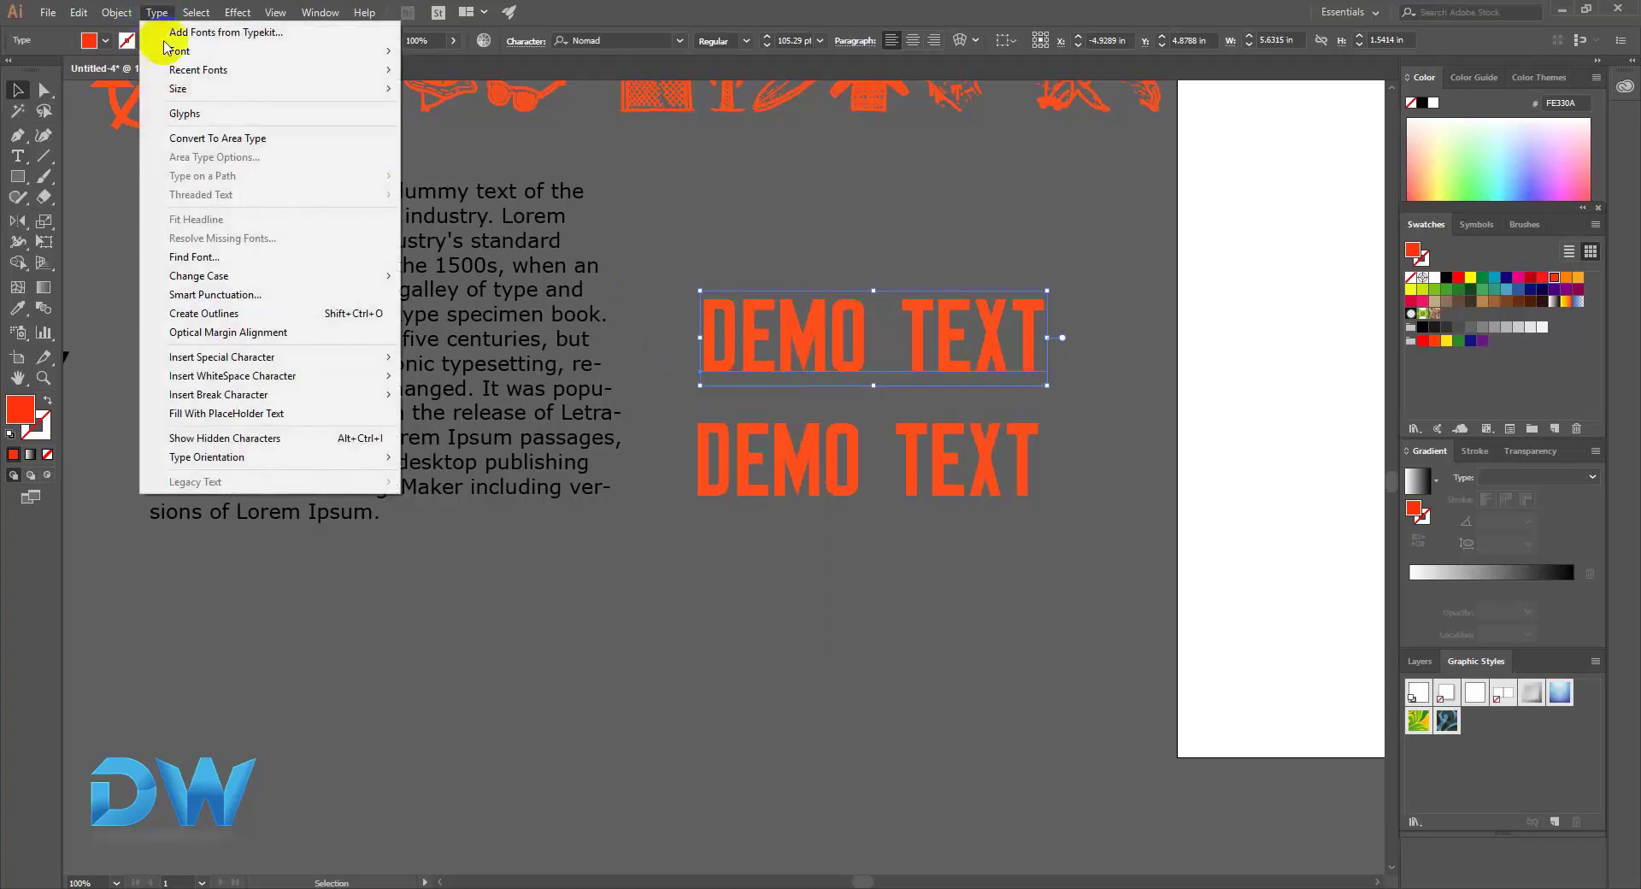
left_click(265, 314)
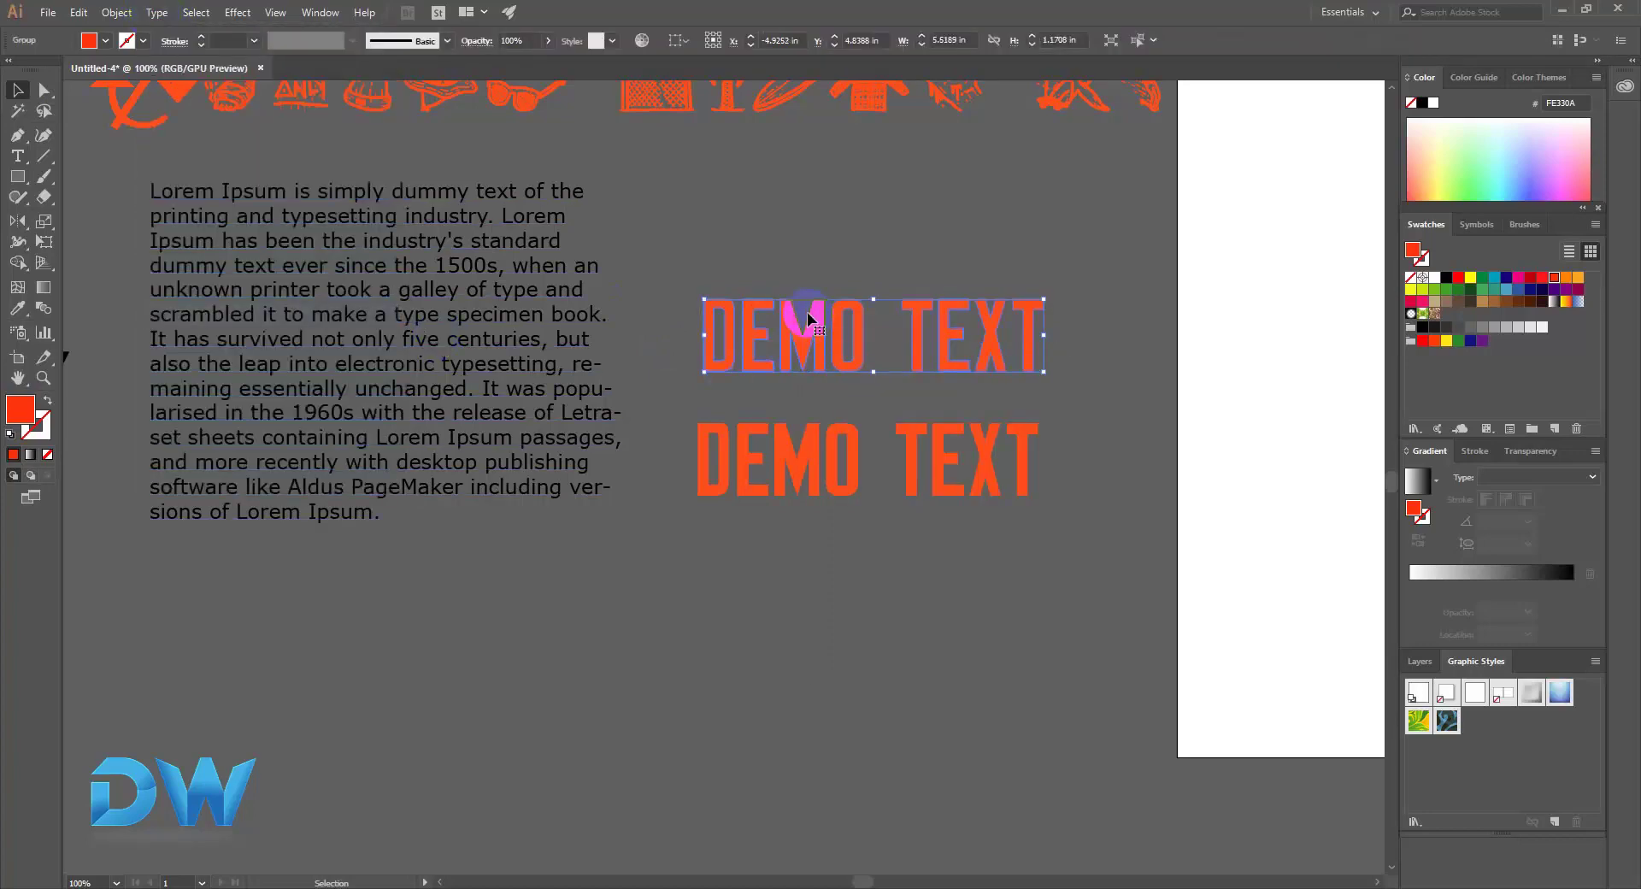
Step: Fill the outlined DEMO TEXT group with yellow (FFFF00)
key("a")
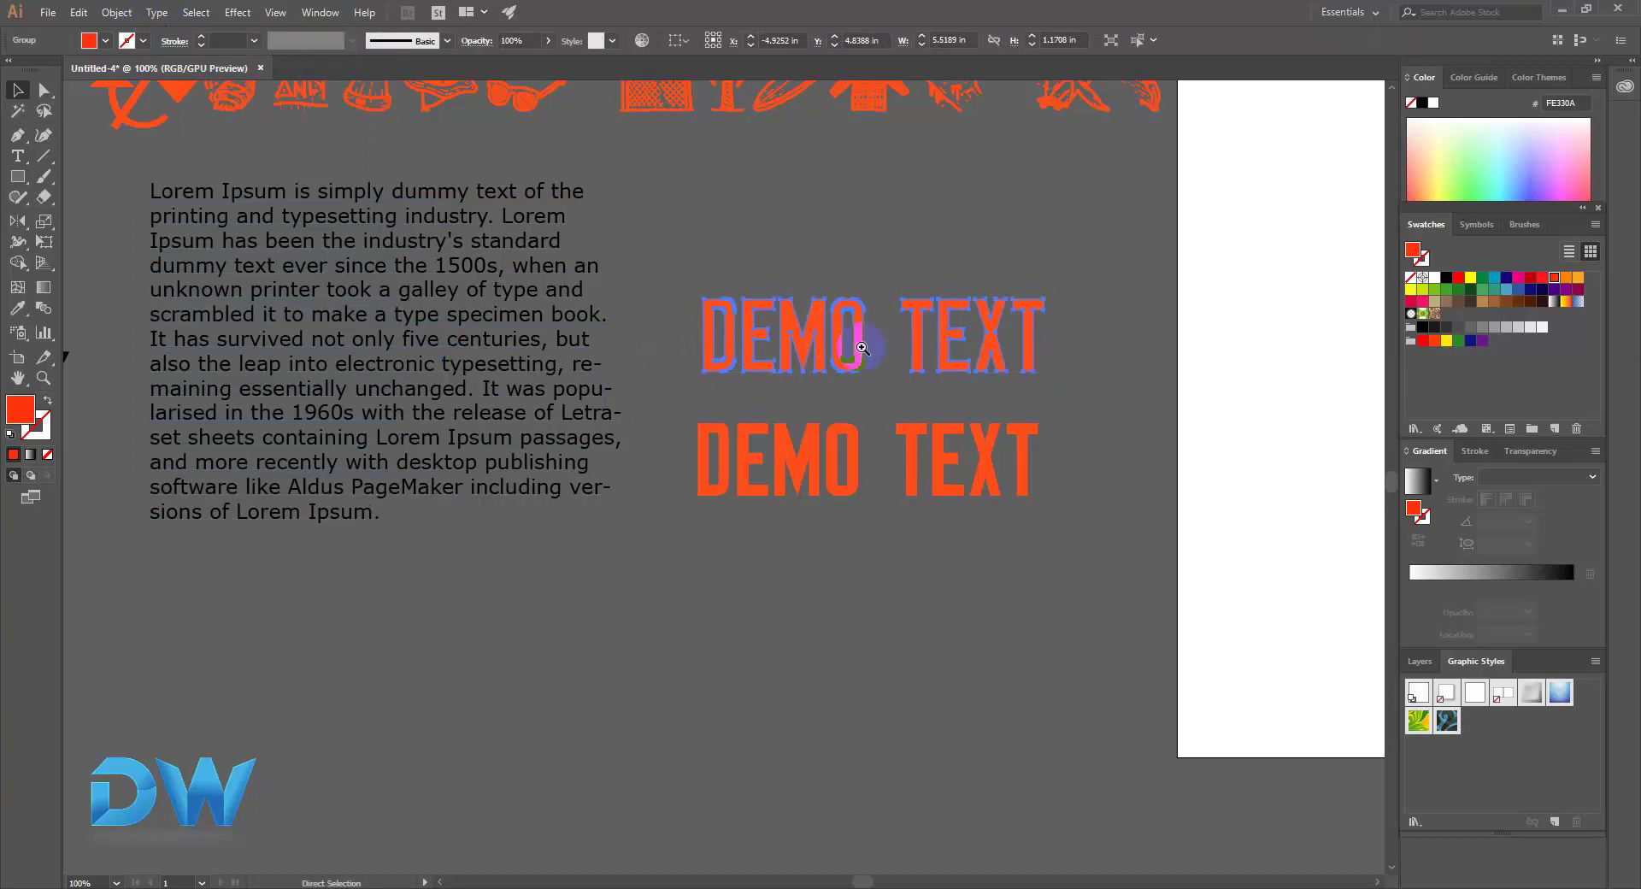
key("z")
left_click(777, 476)
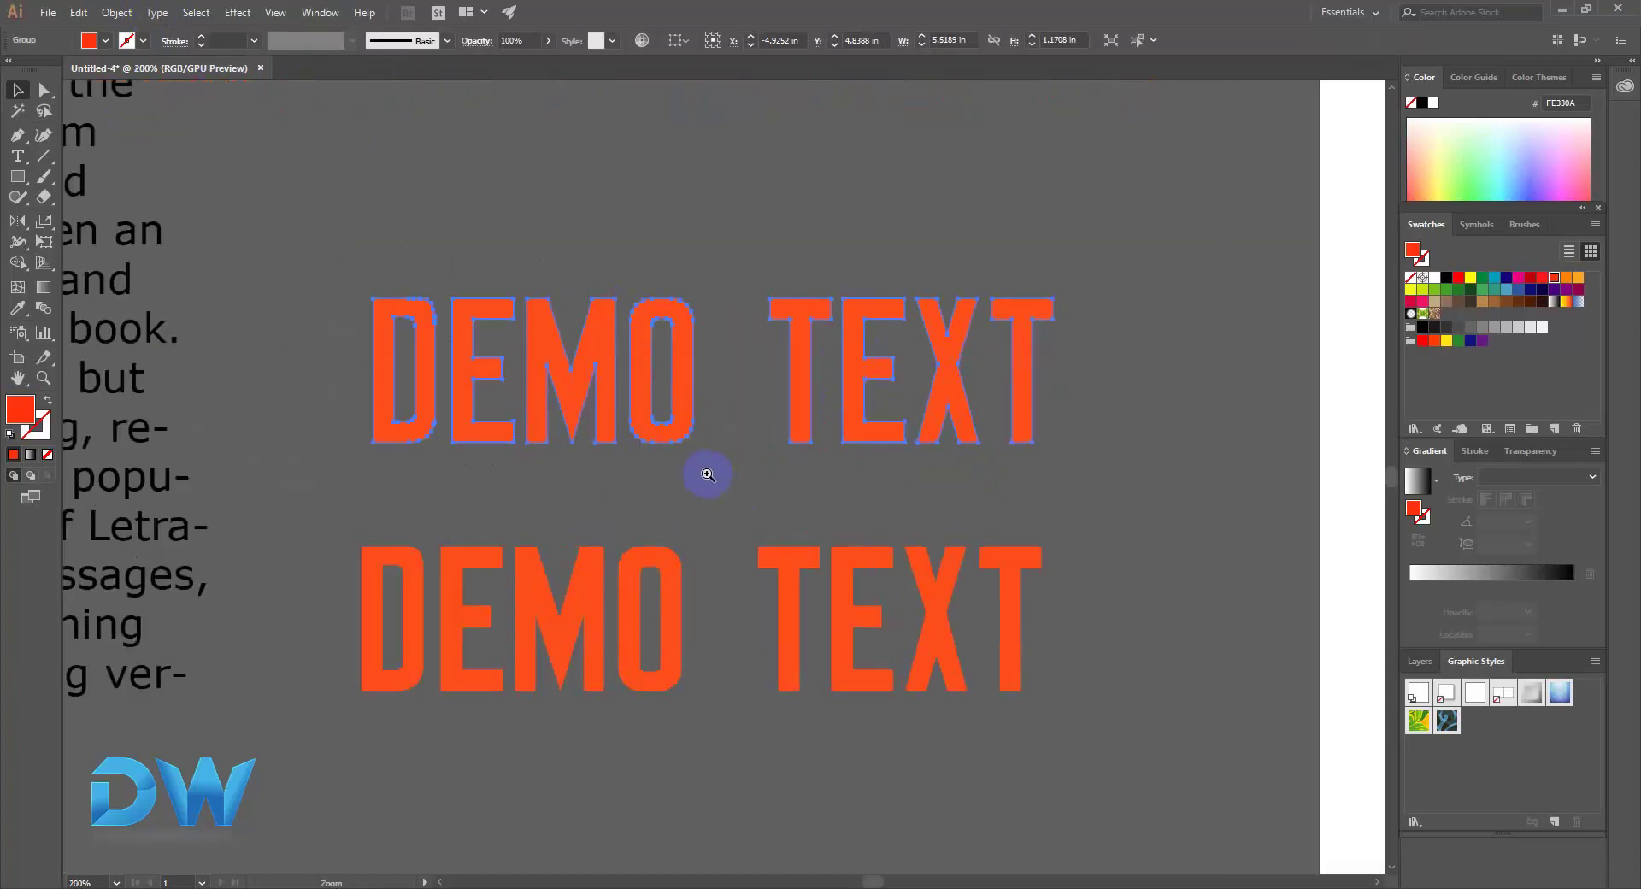
left_click_drag(701, 476, 726, 462)
key("v")
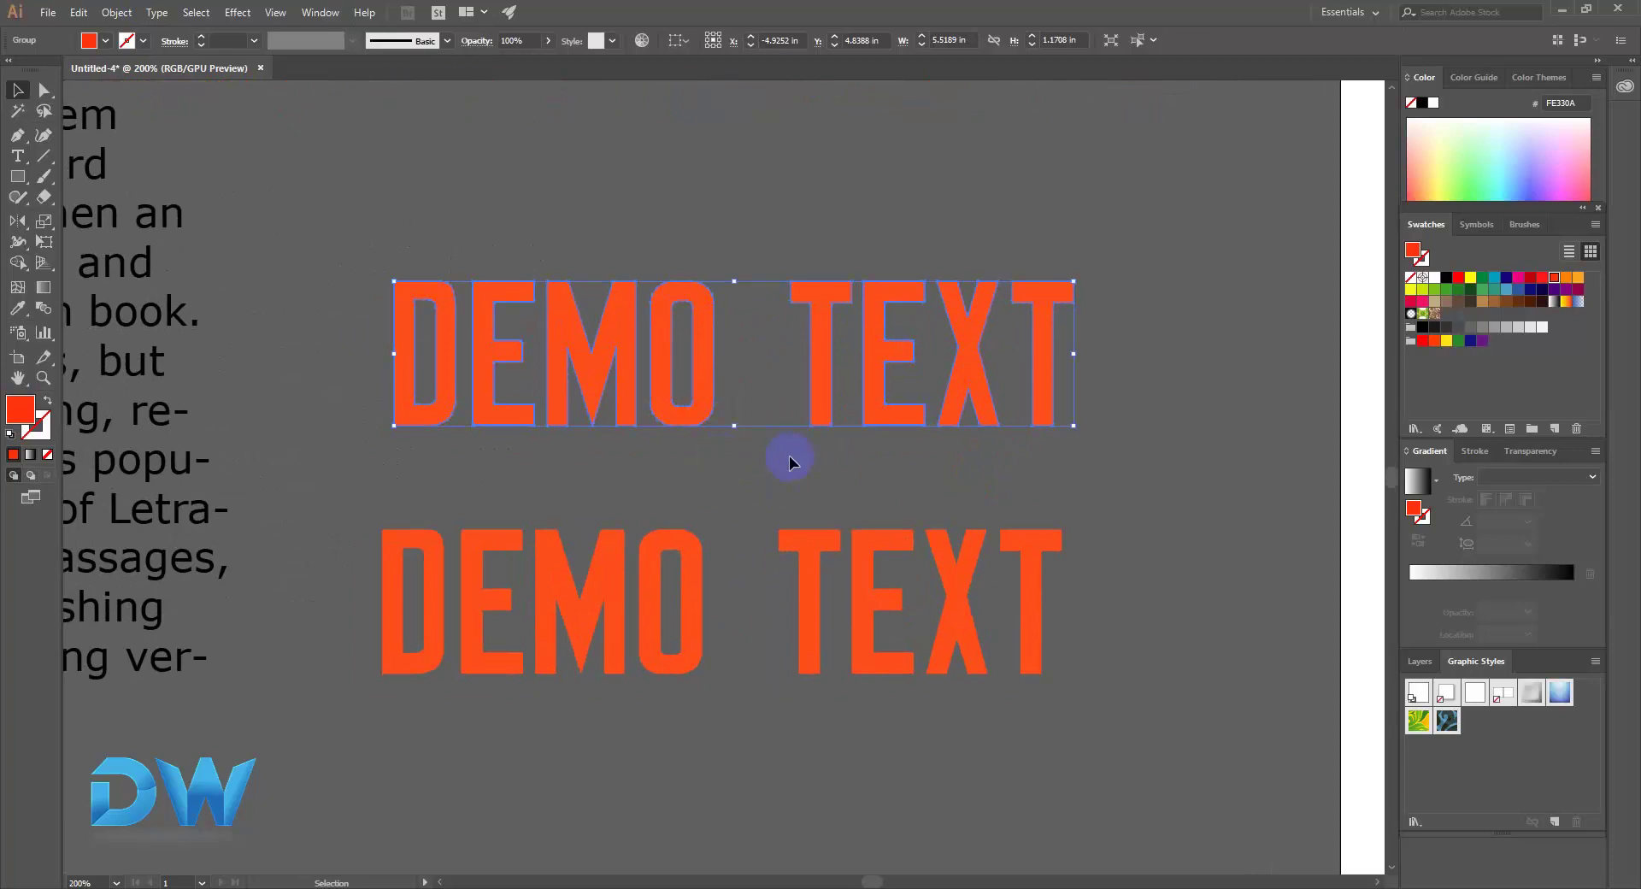
left_click(1469, 279)
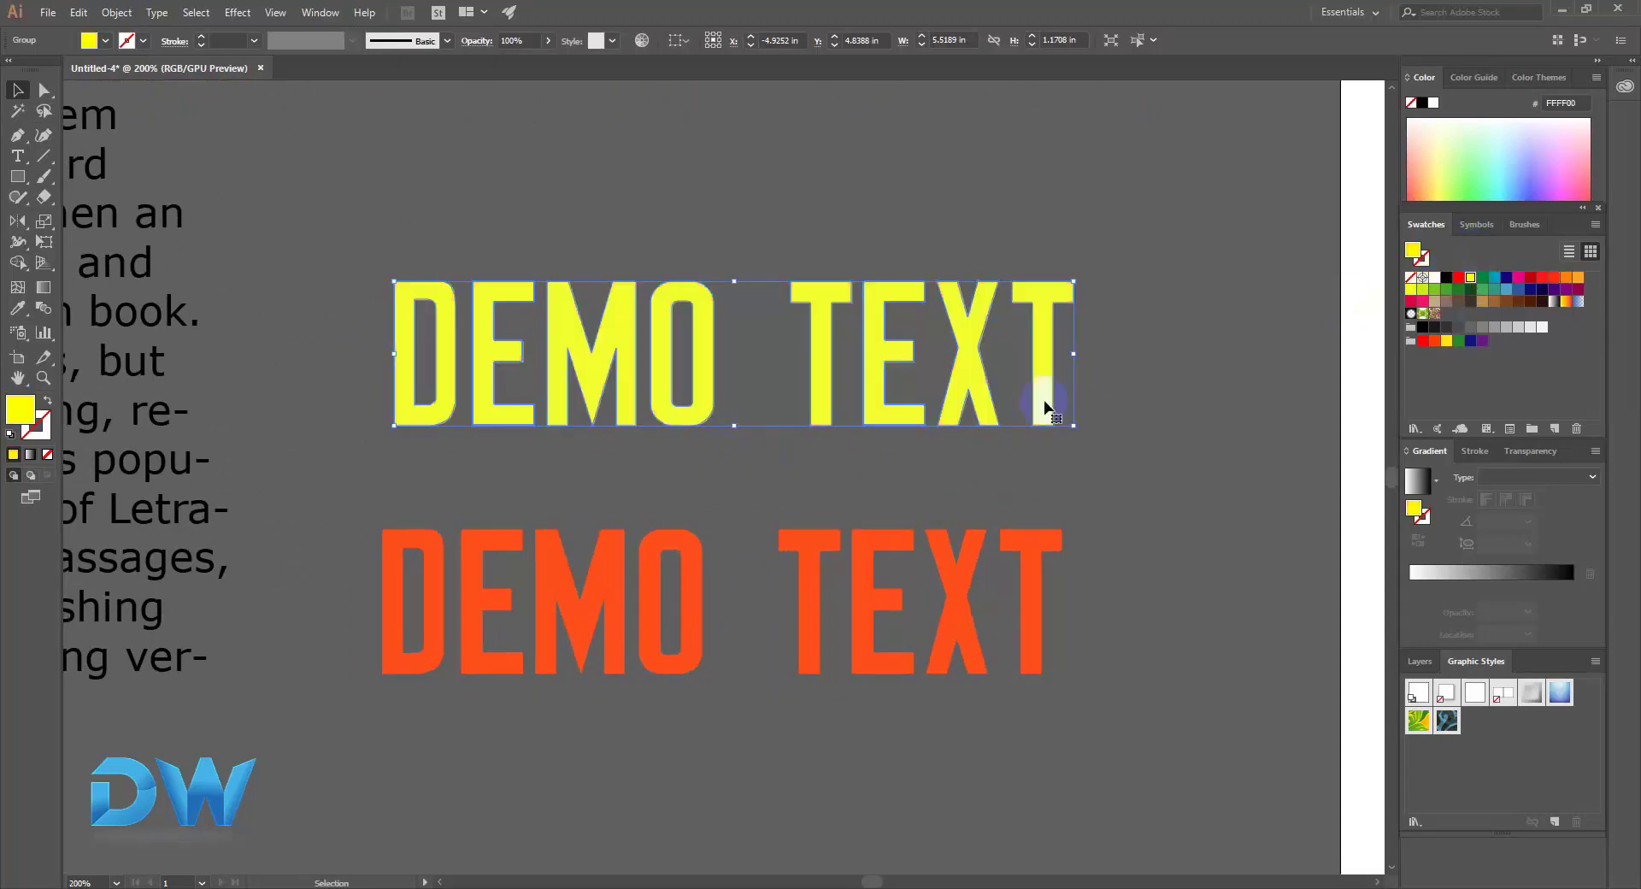
Step: Try selecting individual letters of the yellow outlined text, move the E of TEXT up and undo that move
key("a")
key("ctrl+shift+g")
left_click(1094, 404)
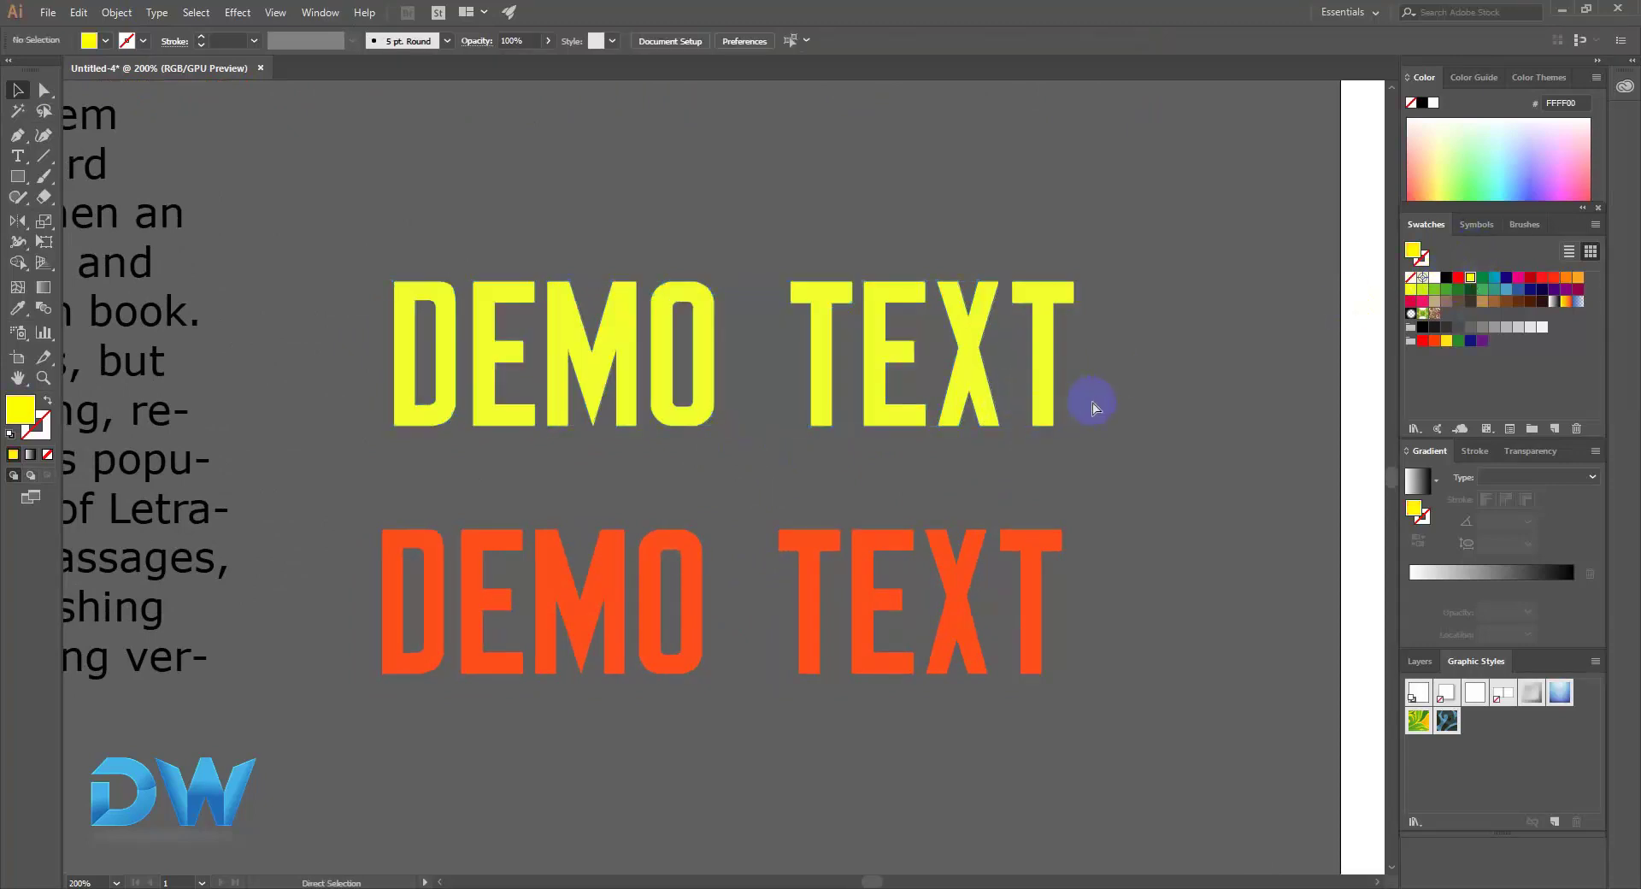
left_click(972, 368)
left_click(1063, 403)
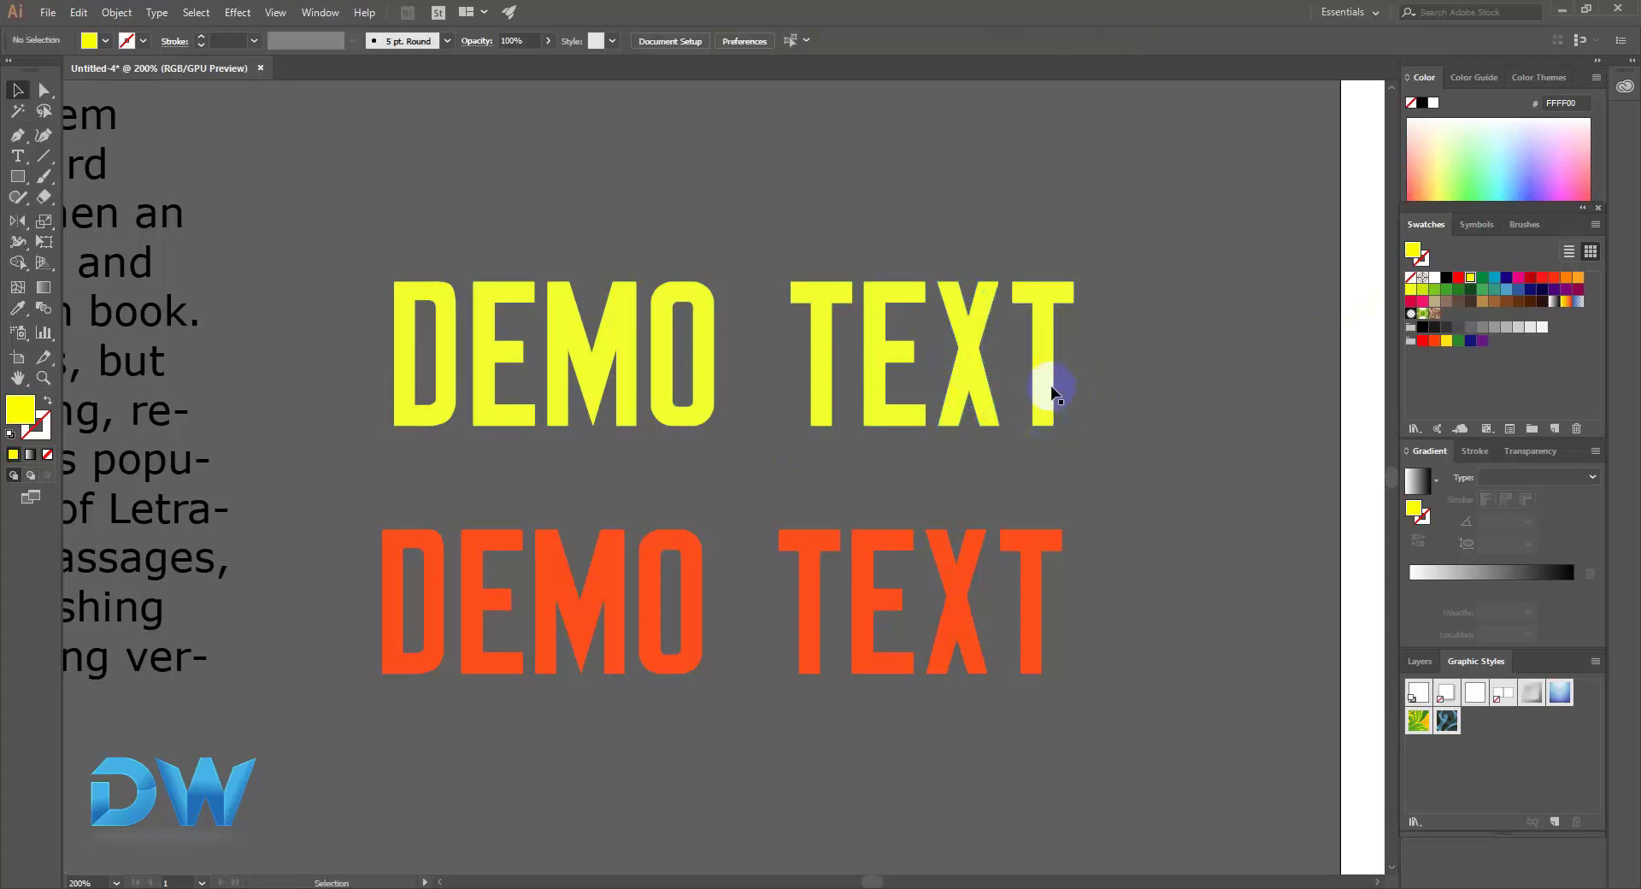
key("ctrl+z")
left_click(1126, 444)
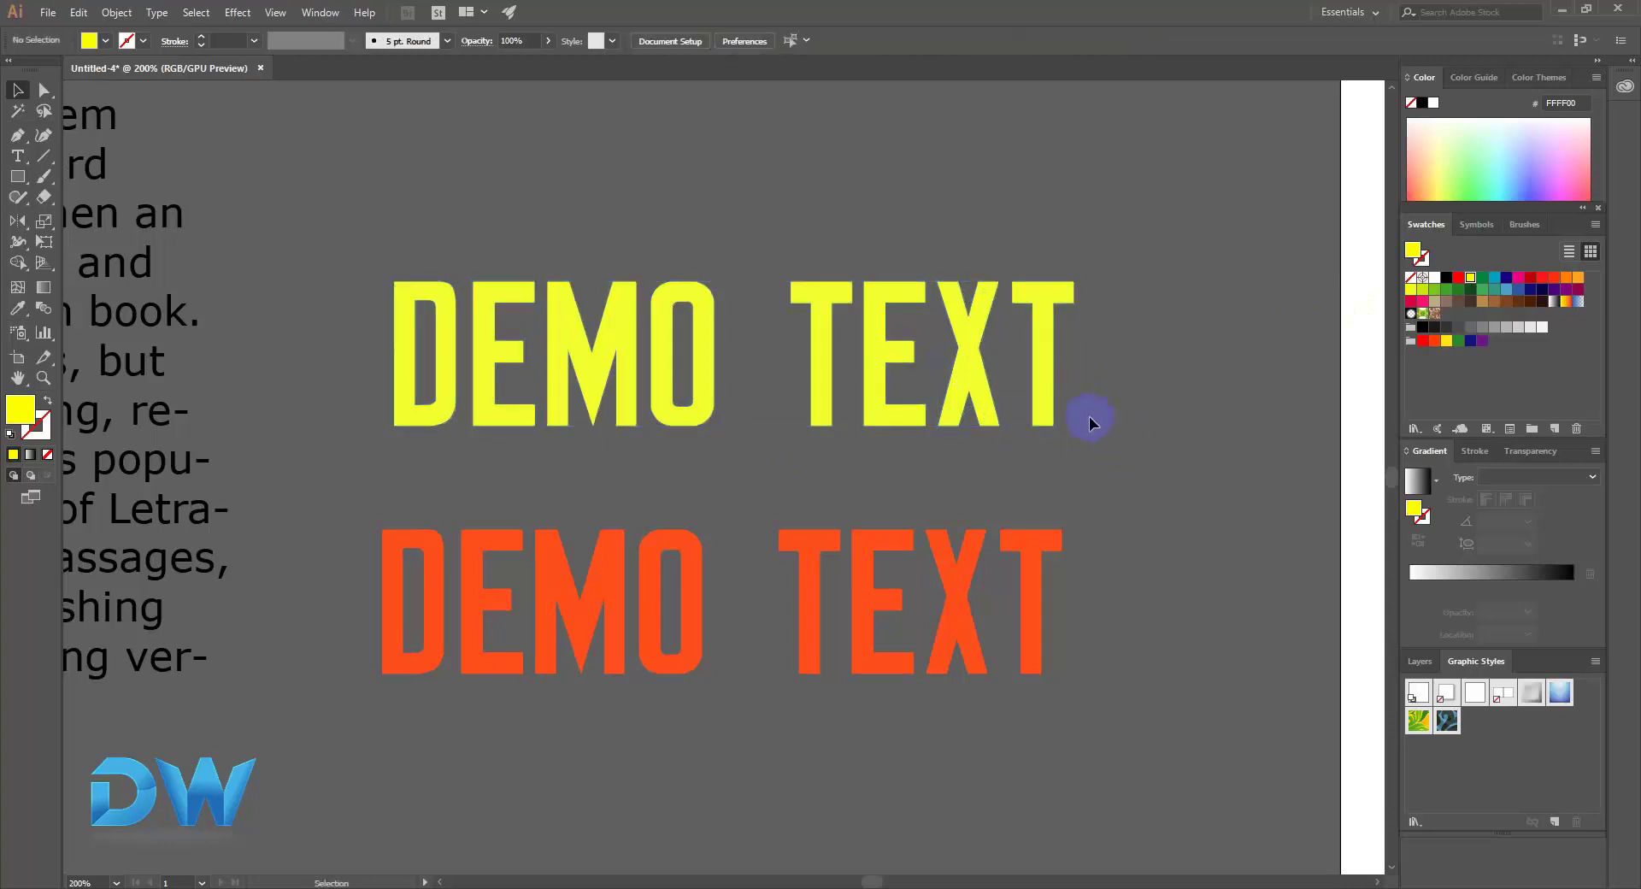
left_click(1047, 359)
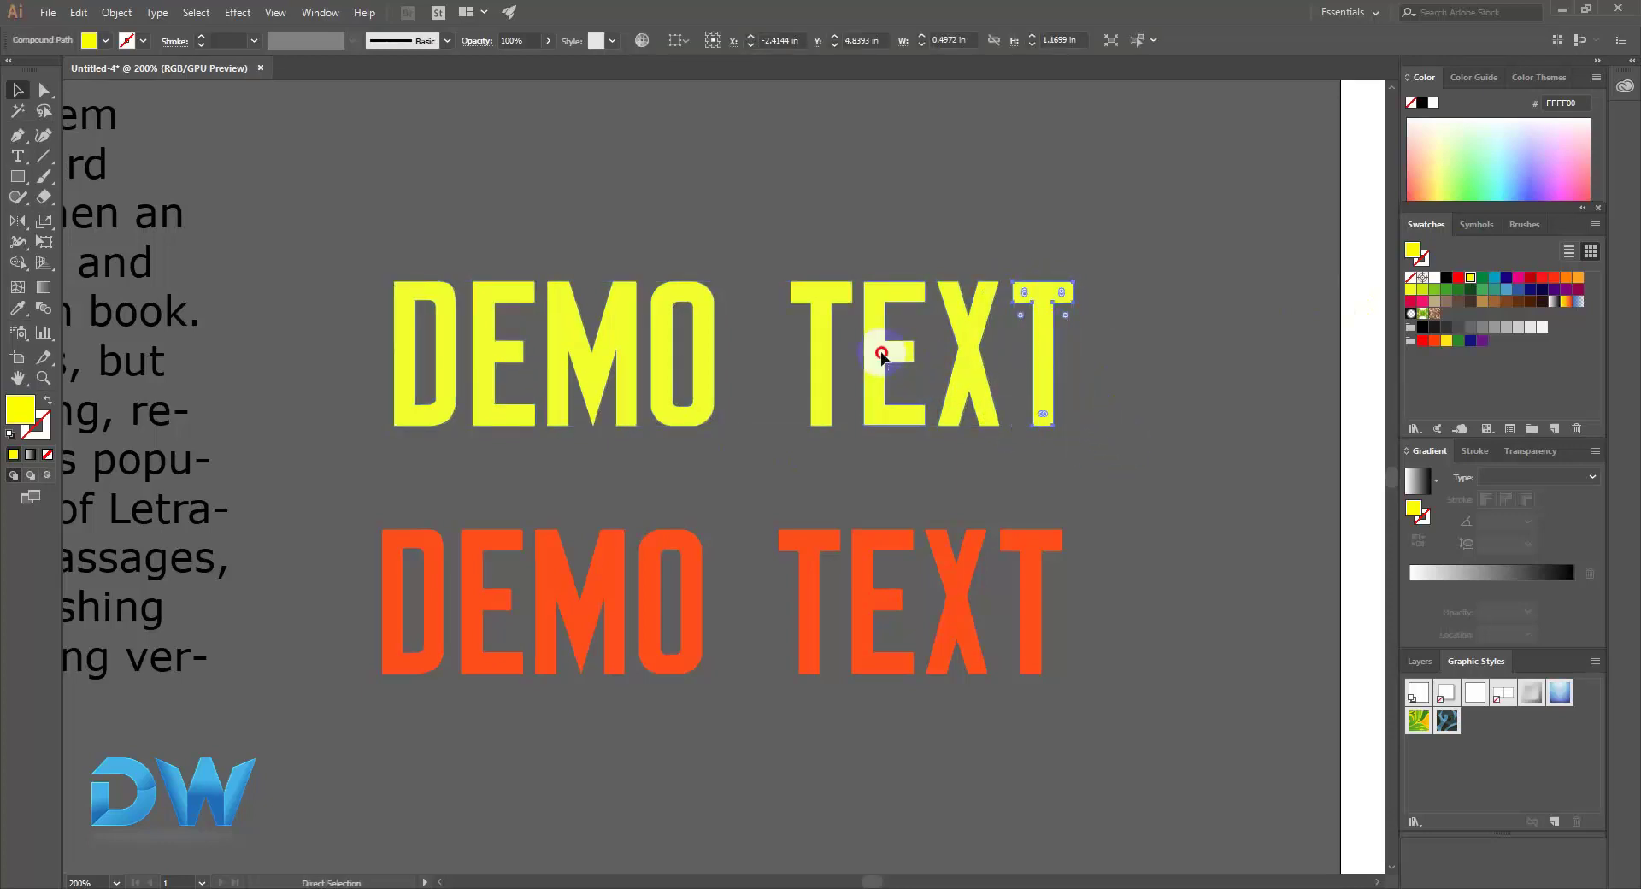
left_click_drag(881, 359, 883, 289)
key("ctrl+z")
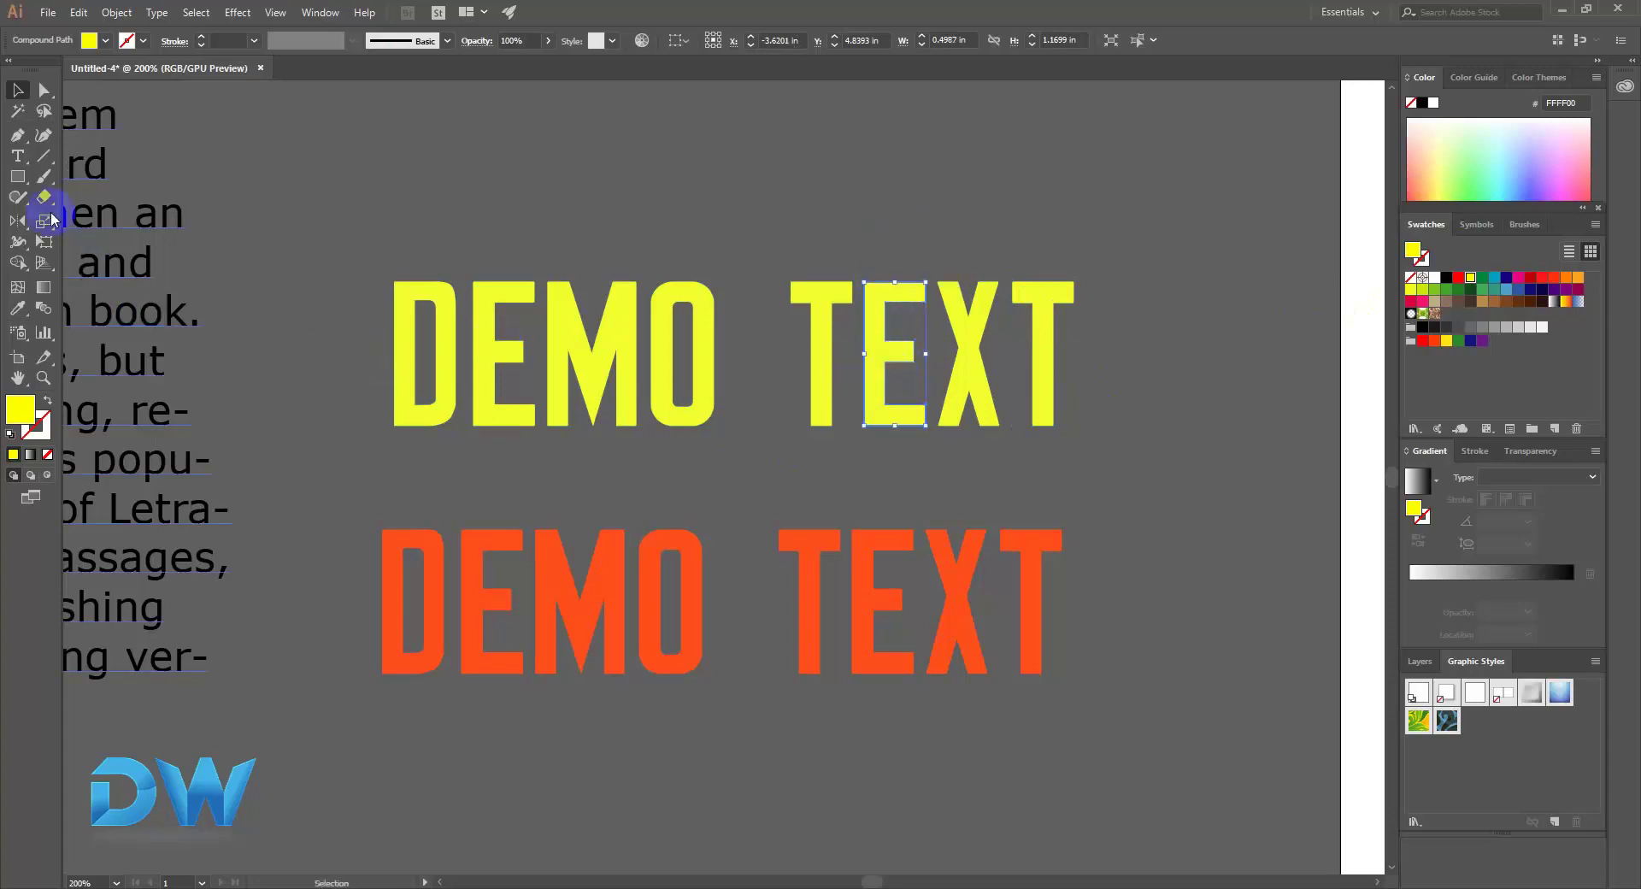
Step: Try to edit the yellow outlined DEMO TEXT with the Type tool
left_click(17, 156)
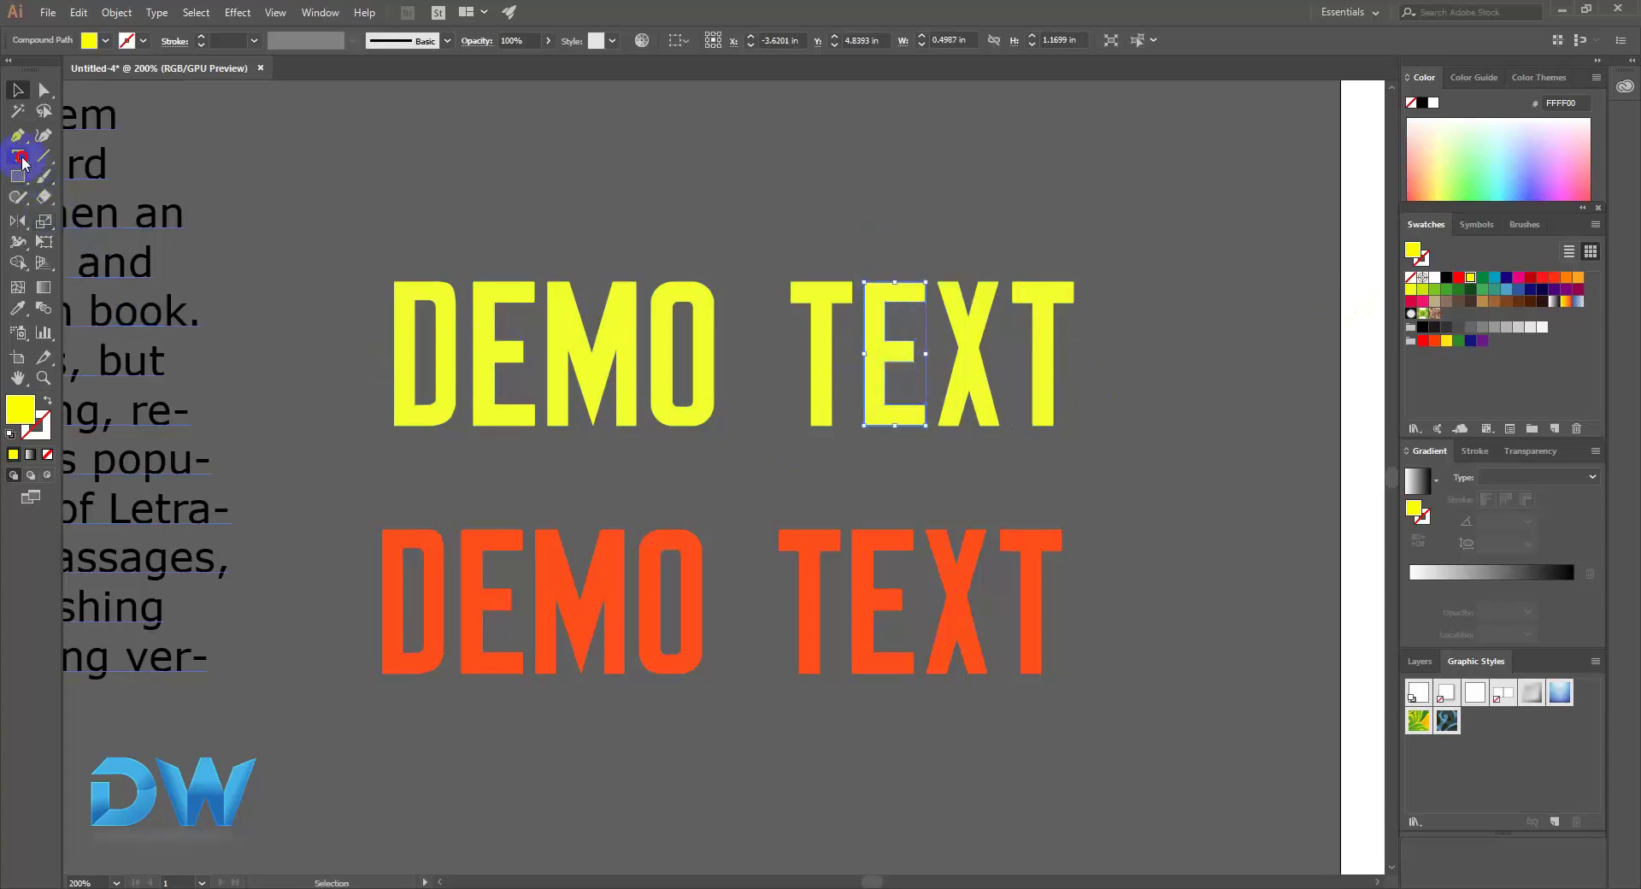
left_click(596, 352)
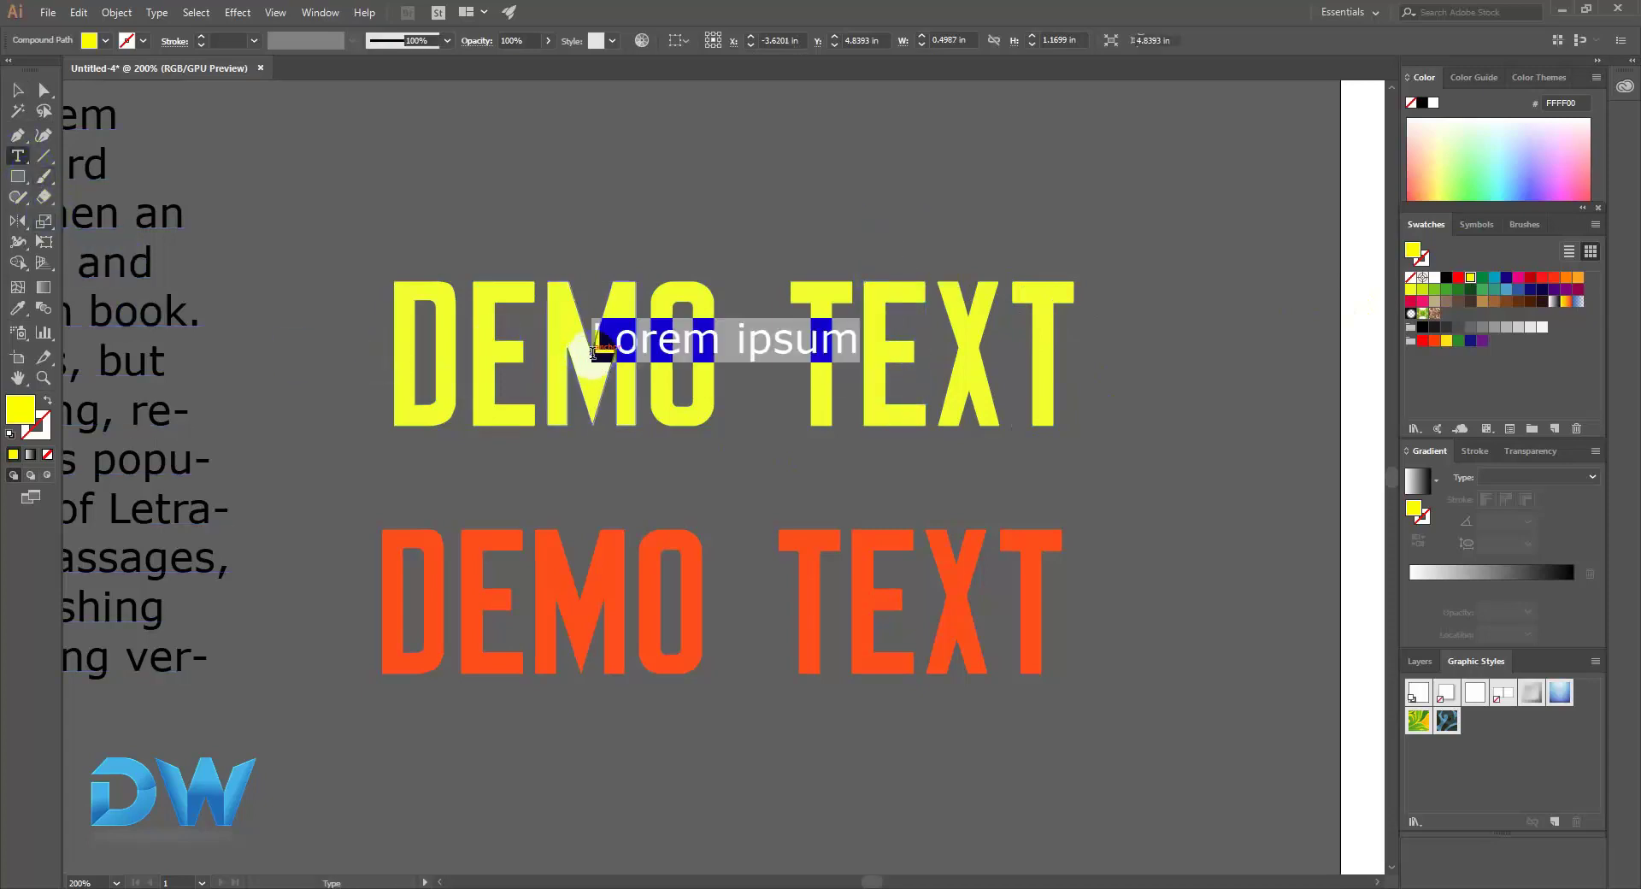
left_click(545, 336)
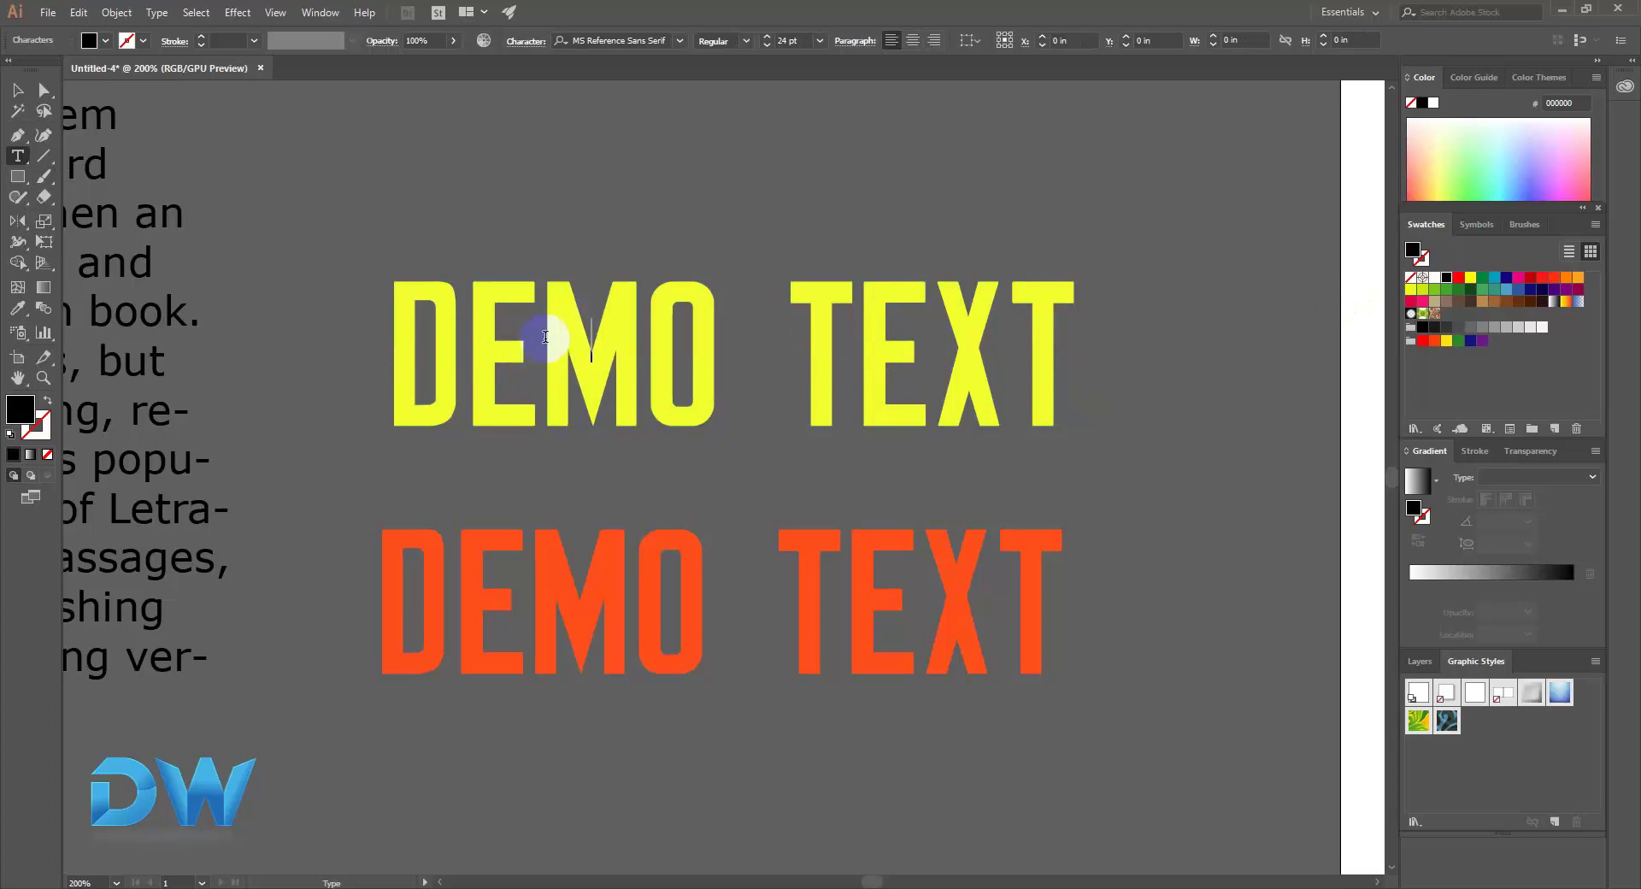
Step: Edit the lower live text: insert random letters after the D, delete them along with the D, and make it read REMO TEXT
left_click(586, 588)
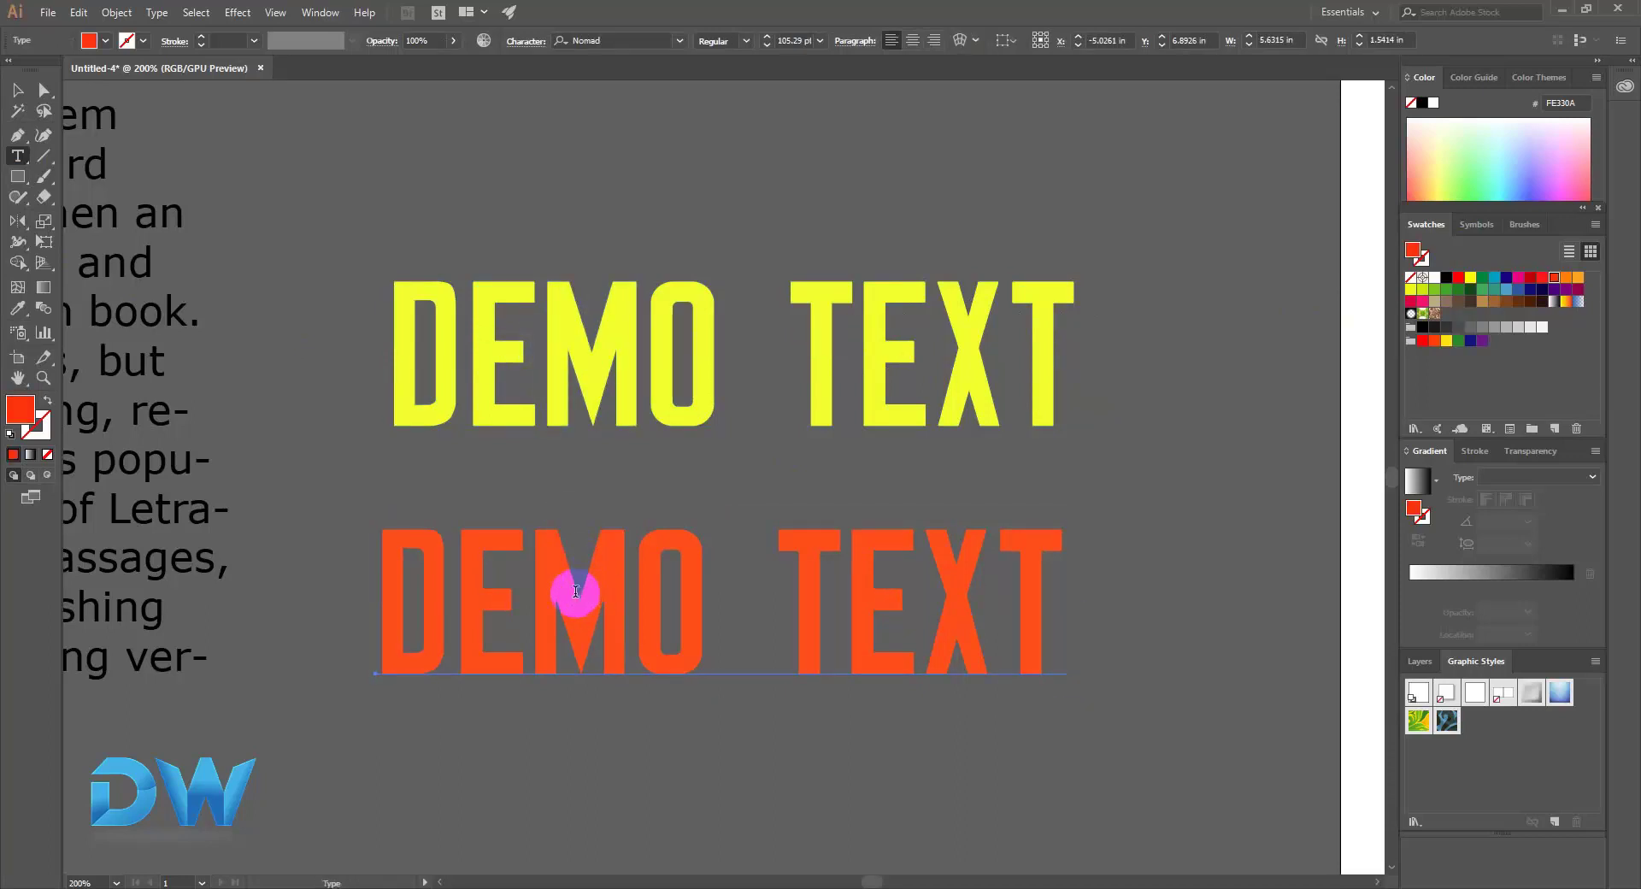
left_click(459, 588)
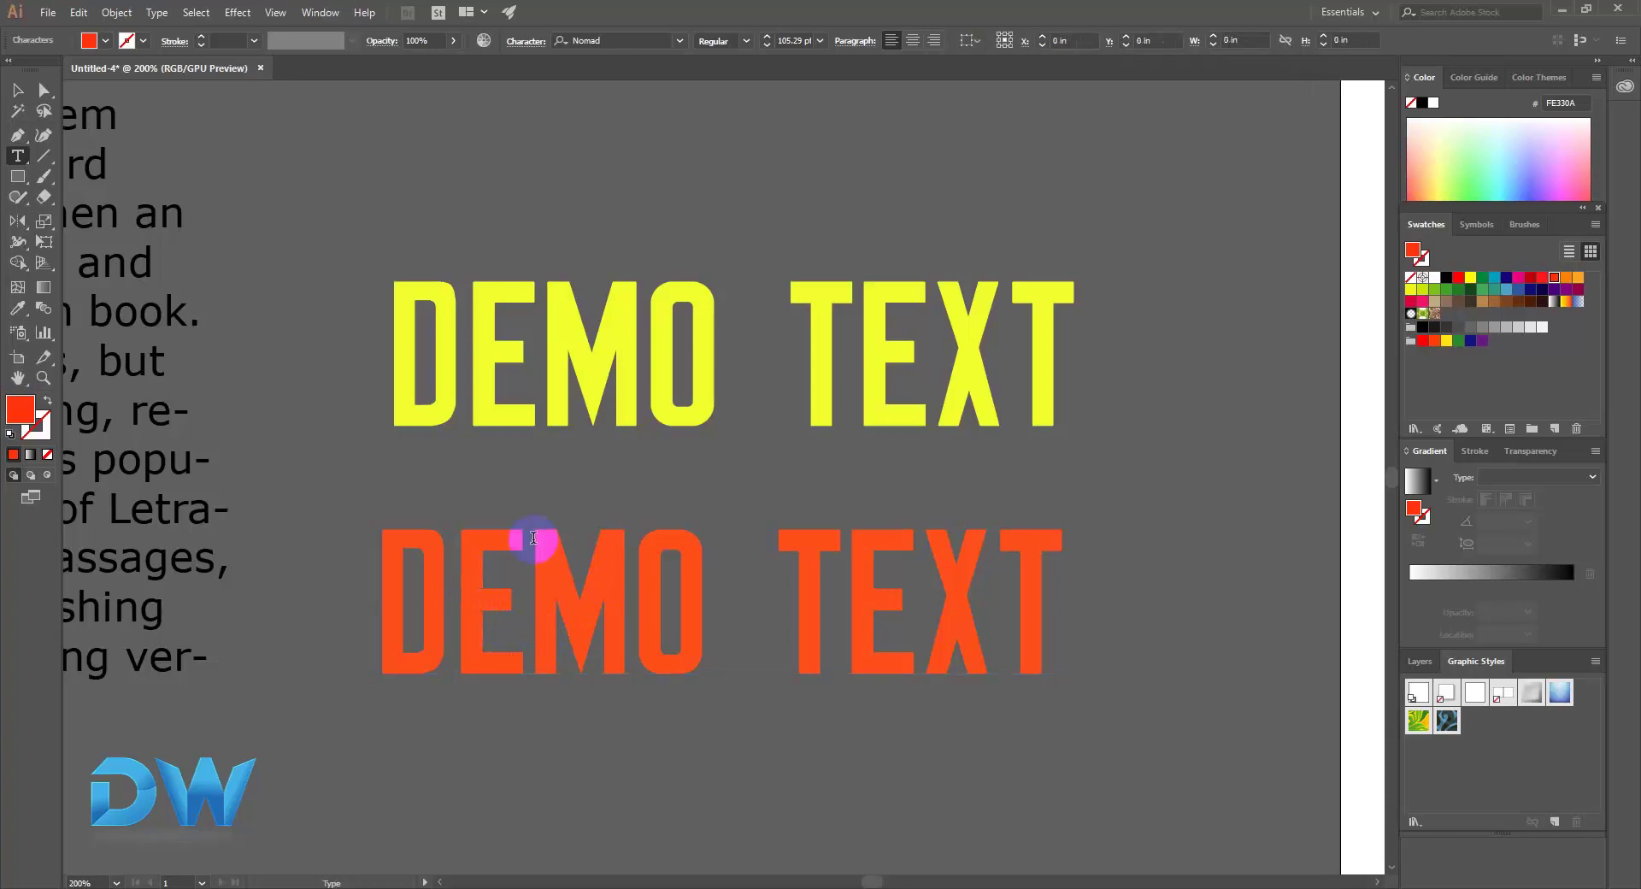
type("LKJSKJJ")
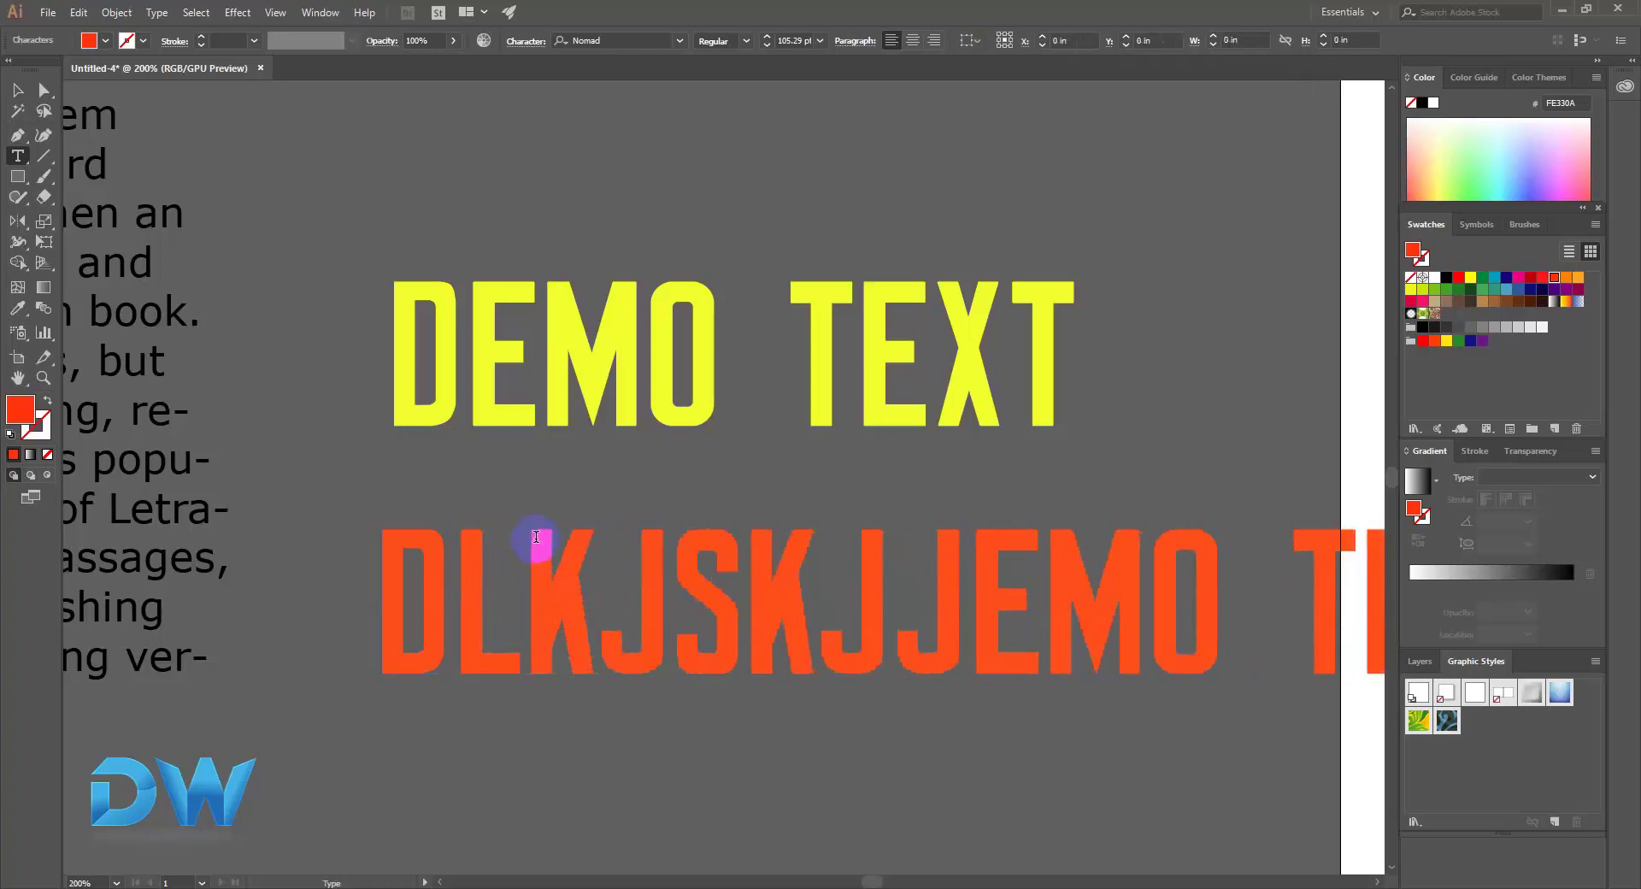
key("BackSpace")
key("BackSpace")
key("BackSpace")
key("BackSpace")
key("BackSpace")
key("BackSpace")
key("BackSpace")
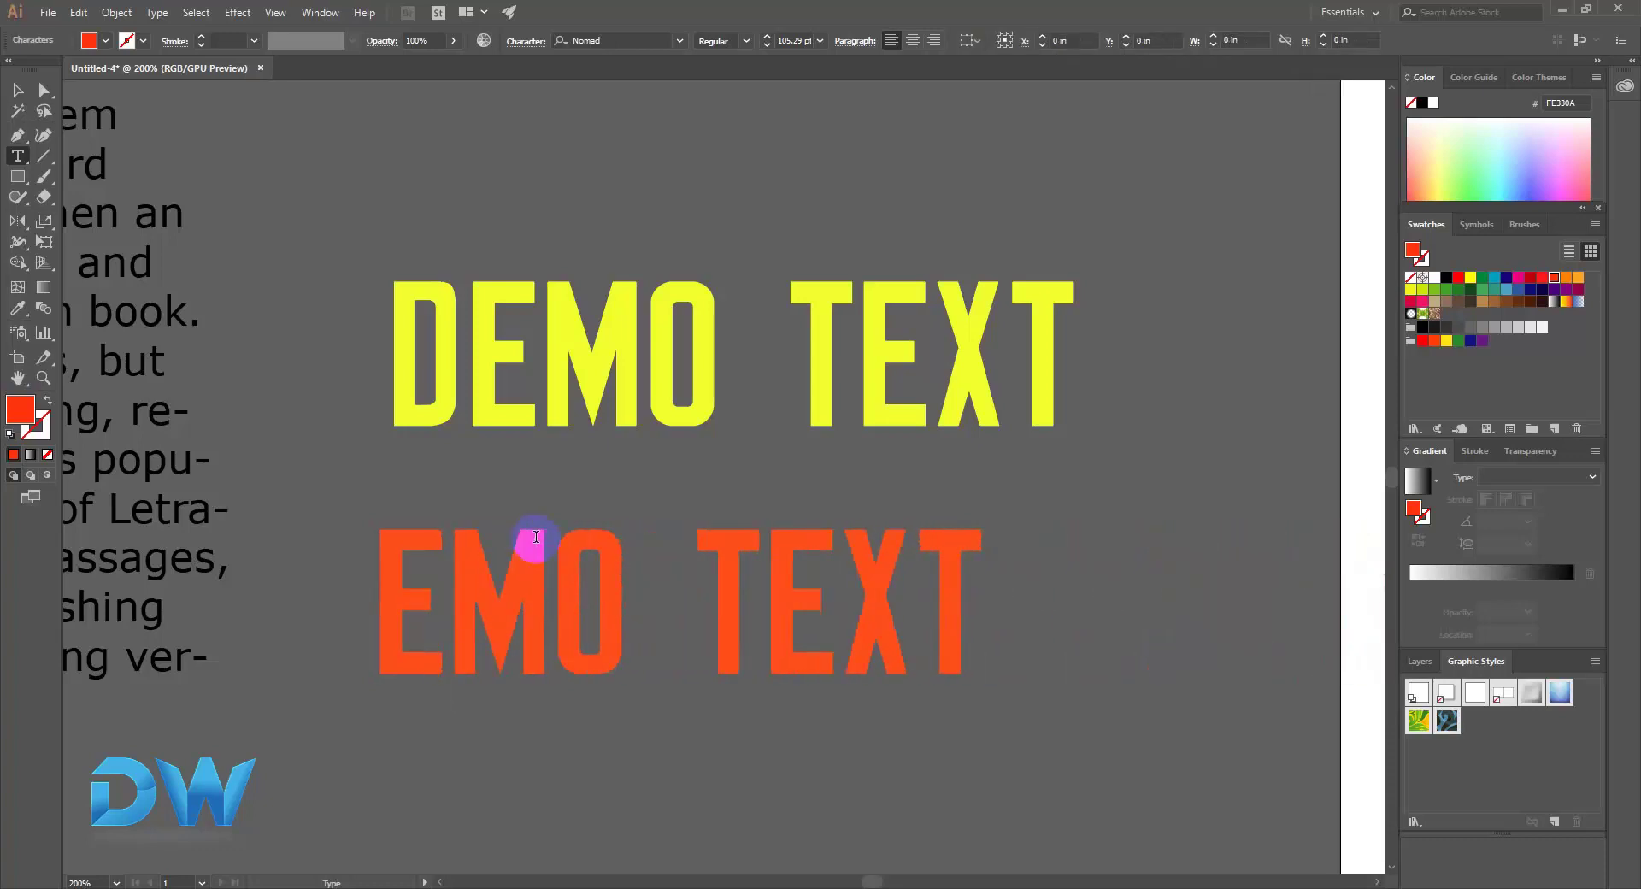
type("R")
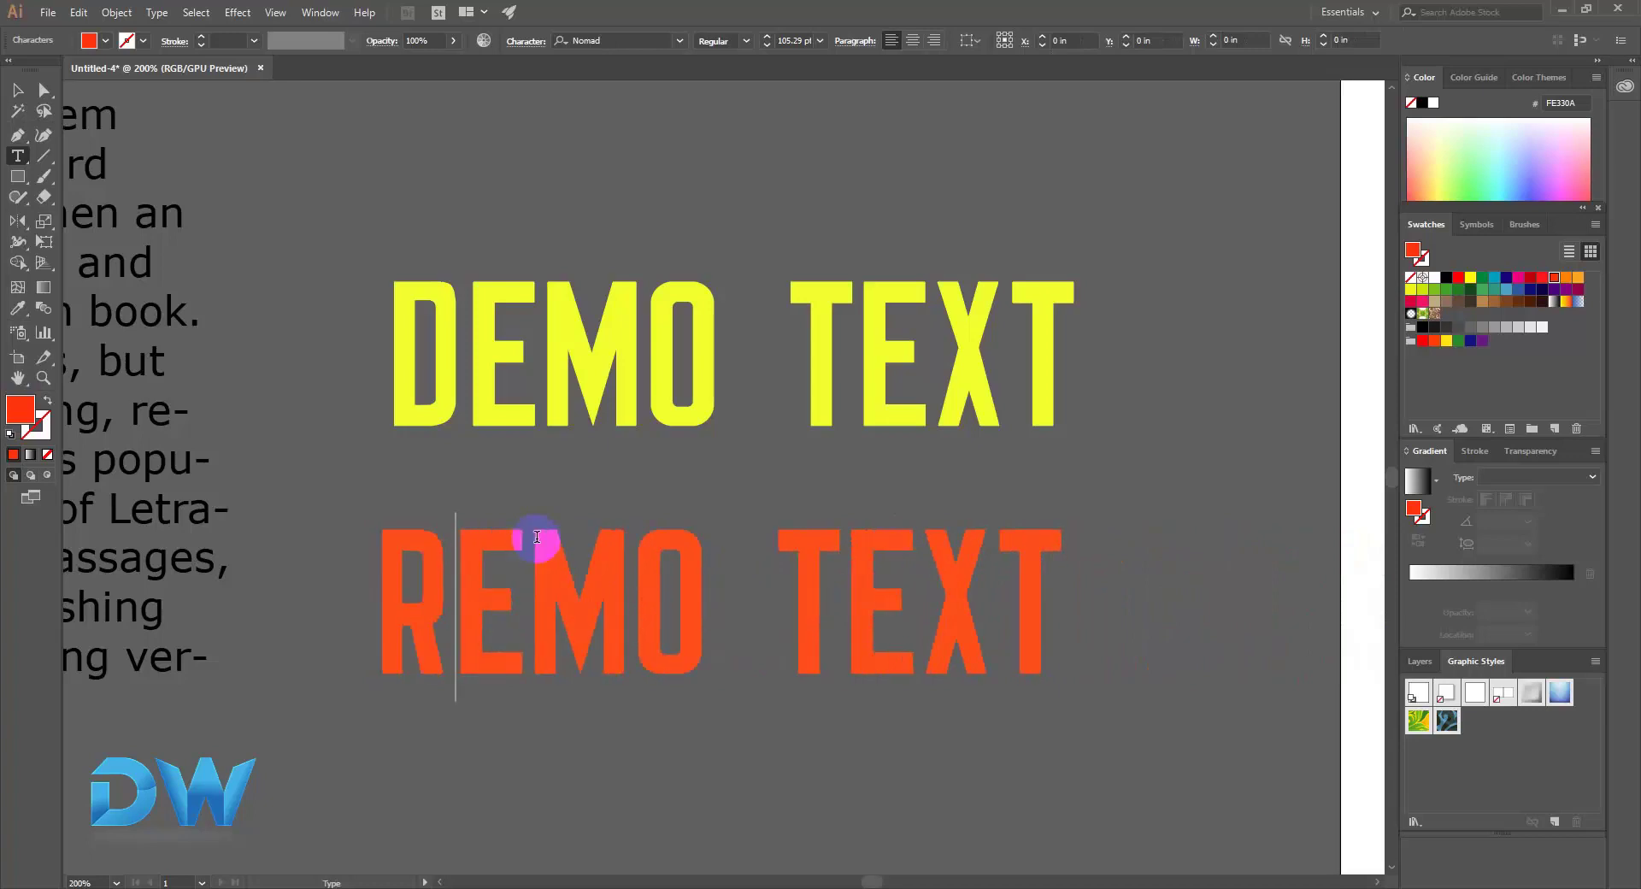
key("Escape")
Step: Move the REMO TEXT line slightly up and the yellow outlined DEMO TEXT slightly down
mouse_move(561, 590)
left_mouse_down()
mouse_move(543, 569)
mouse_move(561, 564)
left_mouse_up()
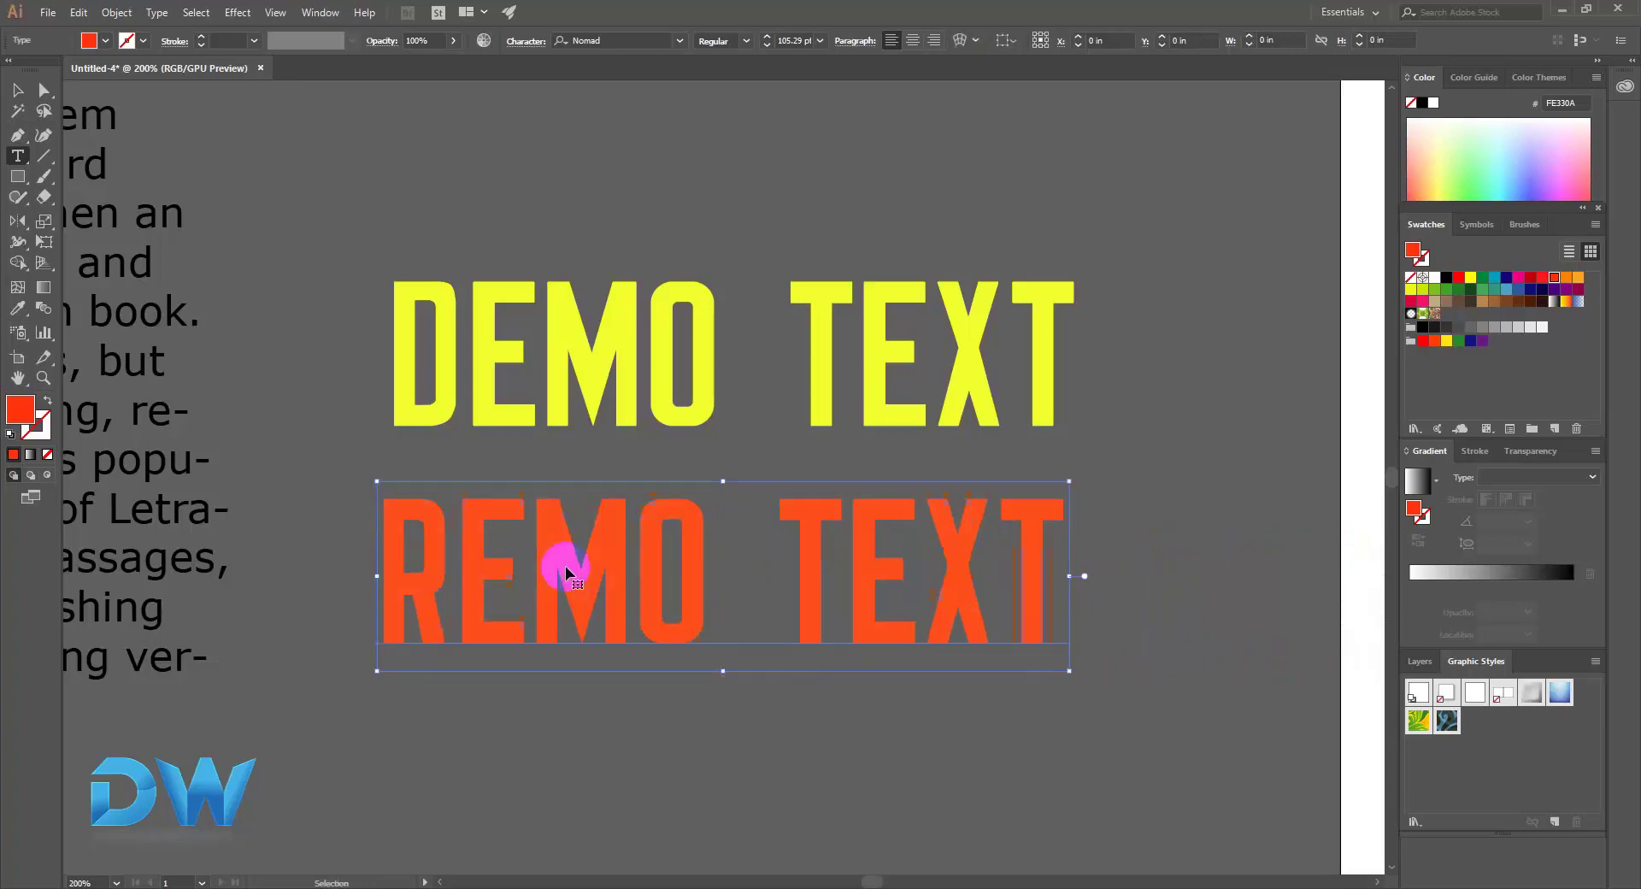
left_click(573, 351)
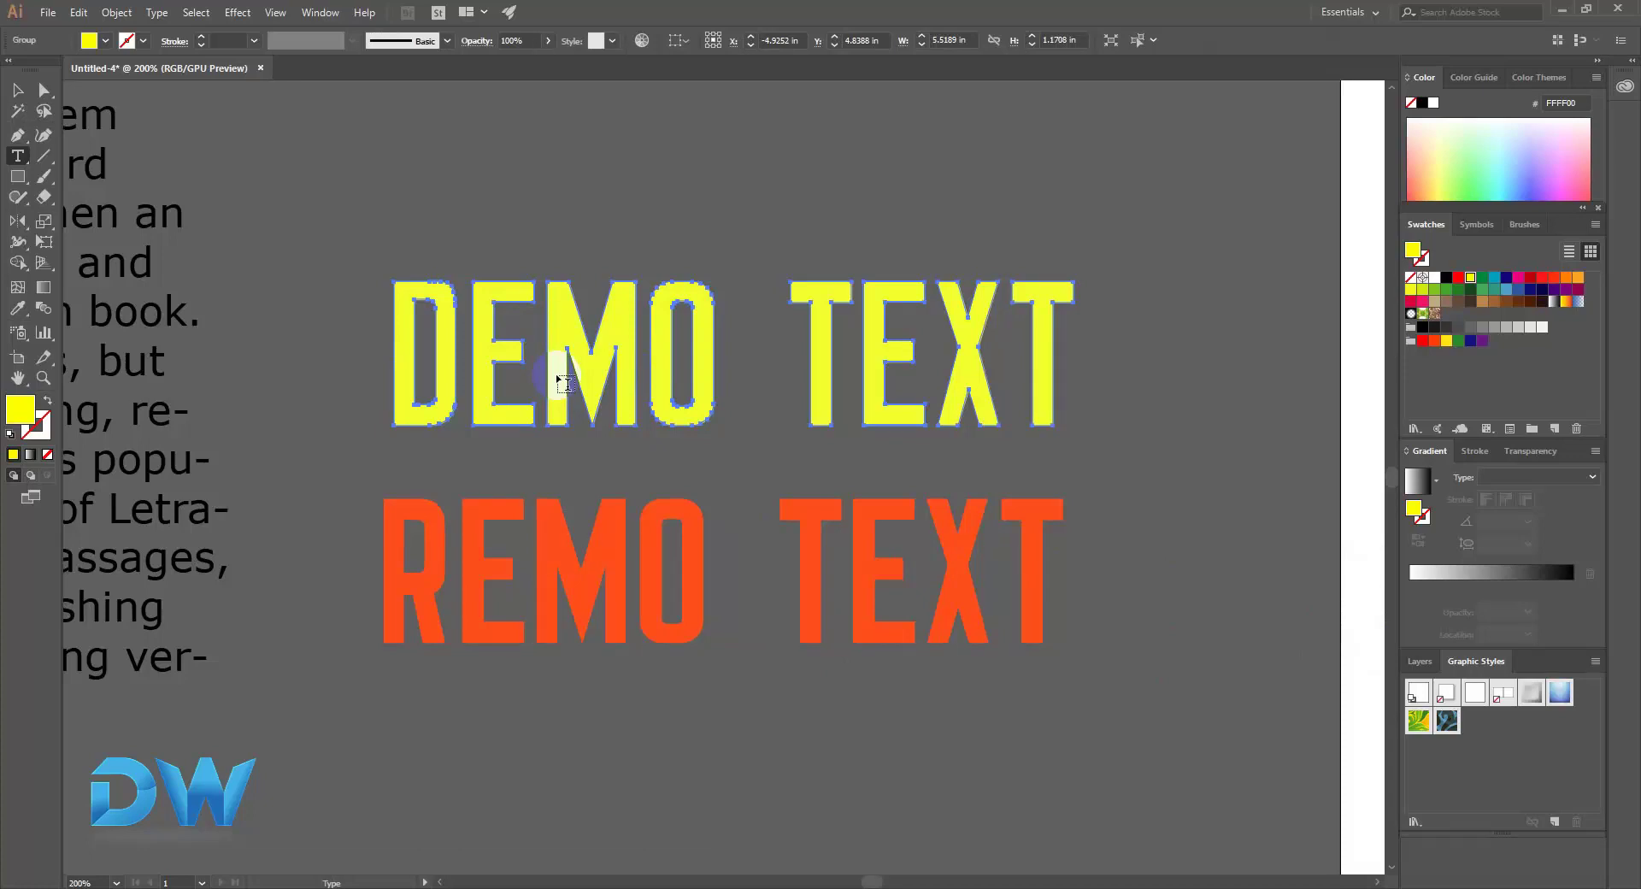
mouse_move(580, 371)
left_mouse_down()
mouse_move(577, 353)
mouse_move(591, 392)
left_mouse_up()
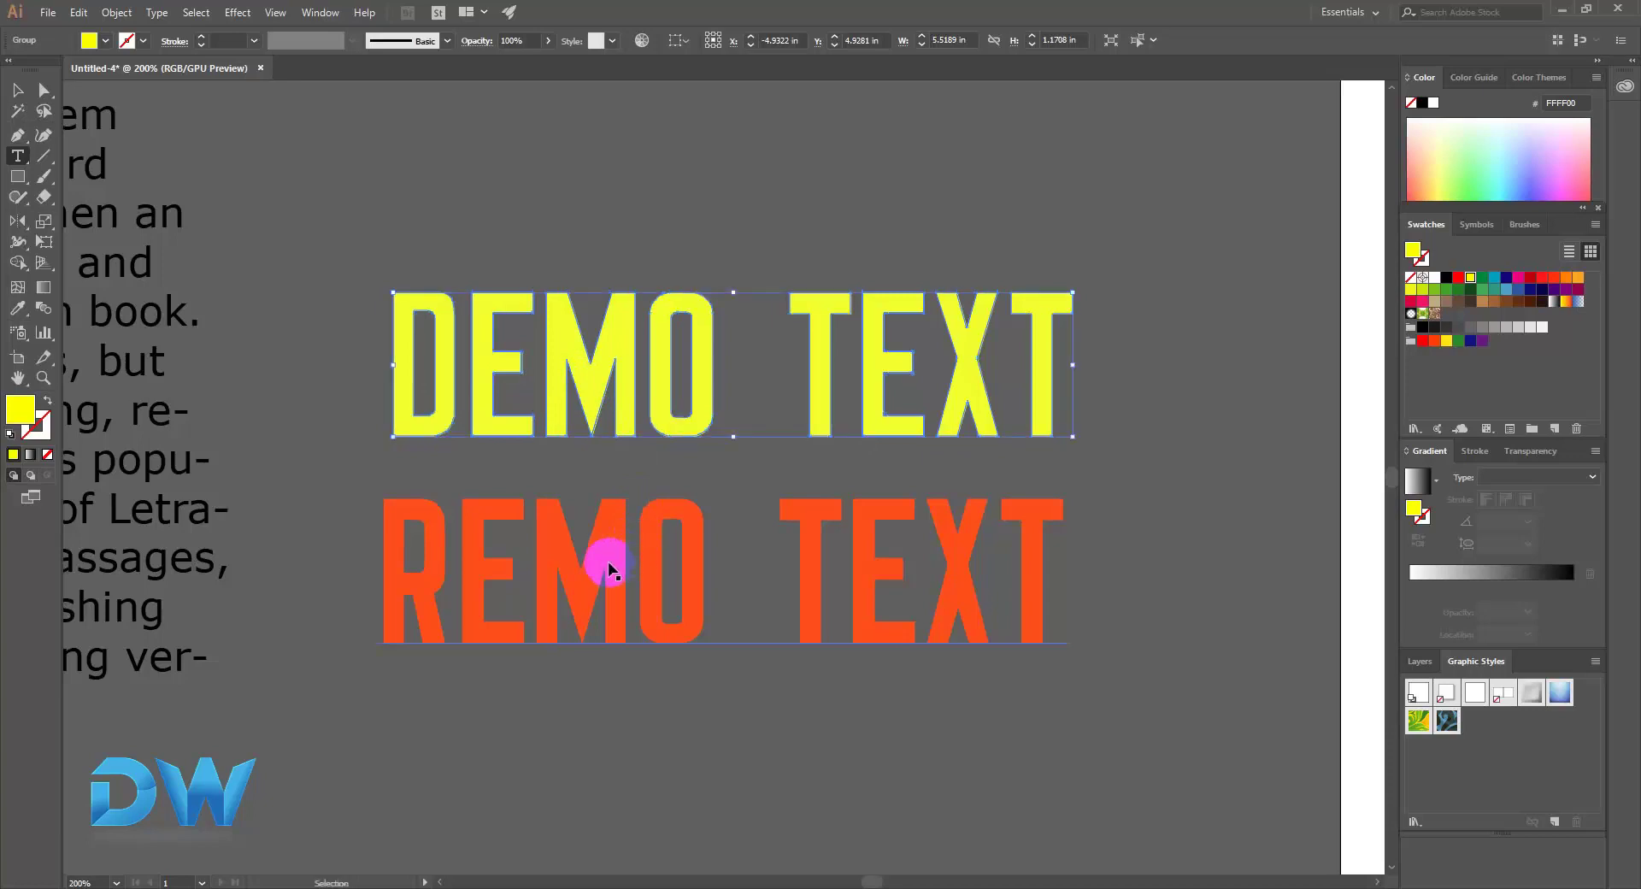
Step: Apply the white-to-black linear gradient as the fill of the live REMO TEXT line
left_click(645, 557)
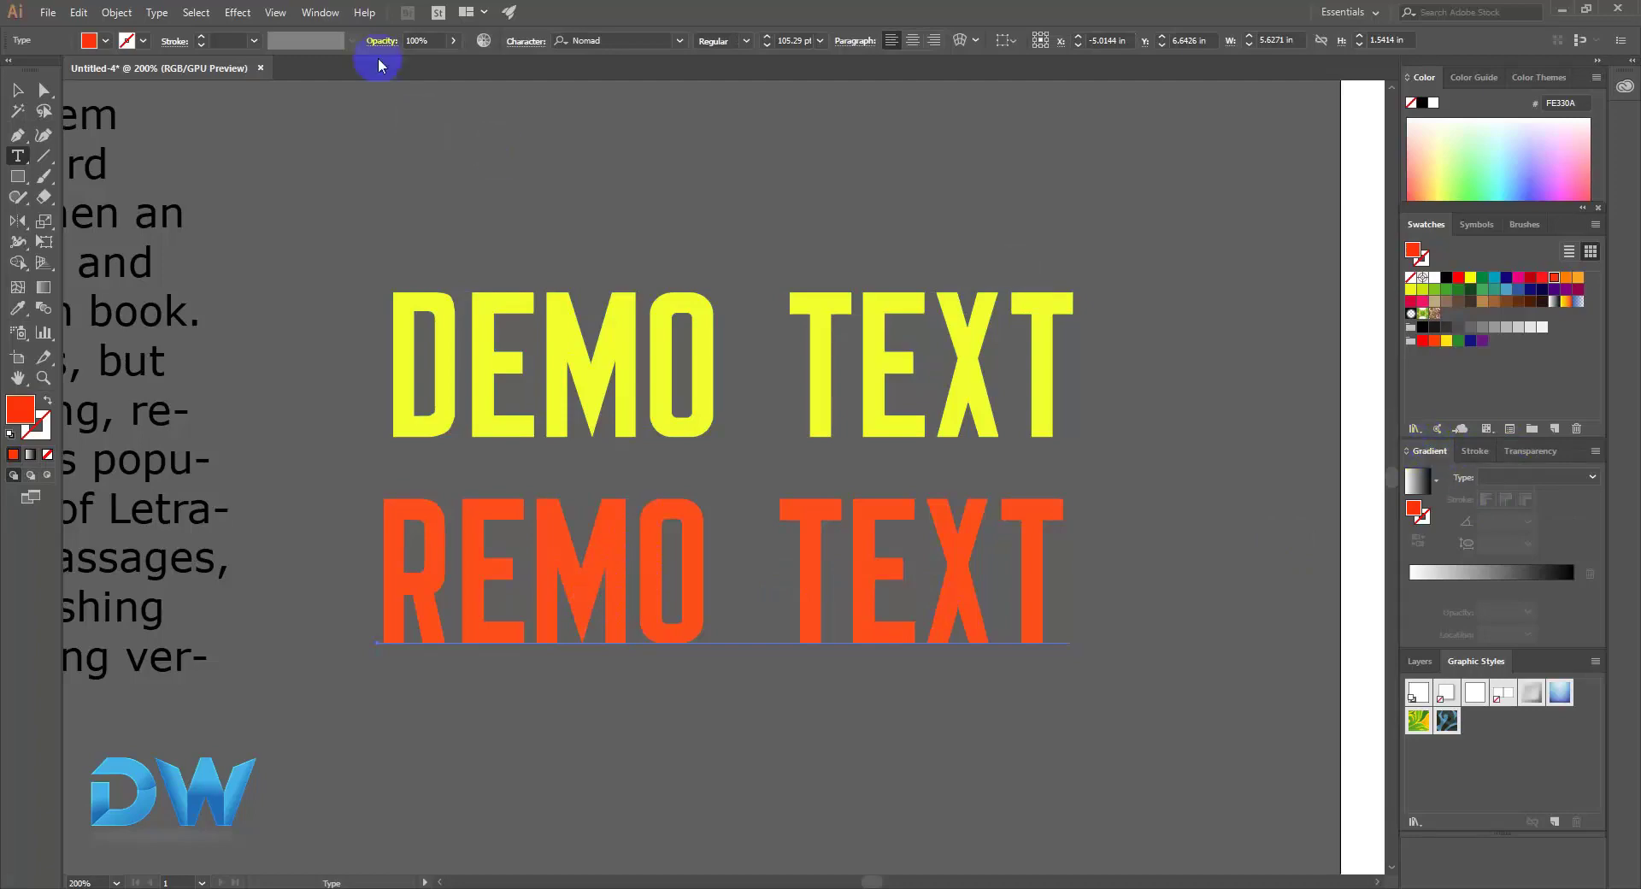
left_click(320, 12)
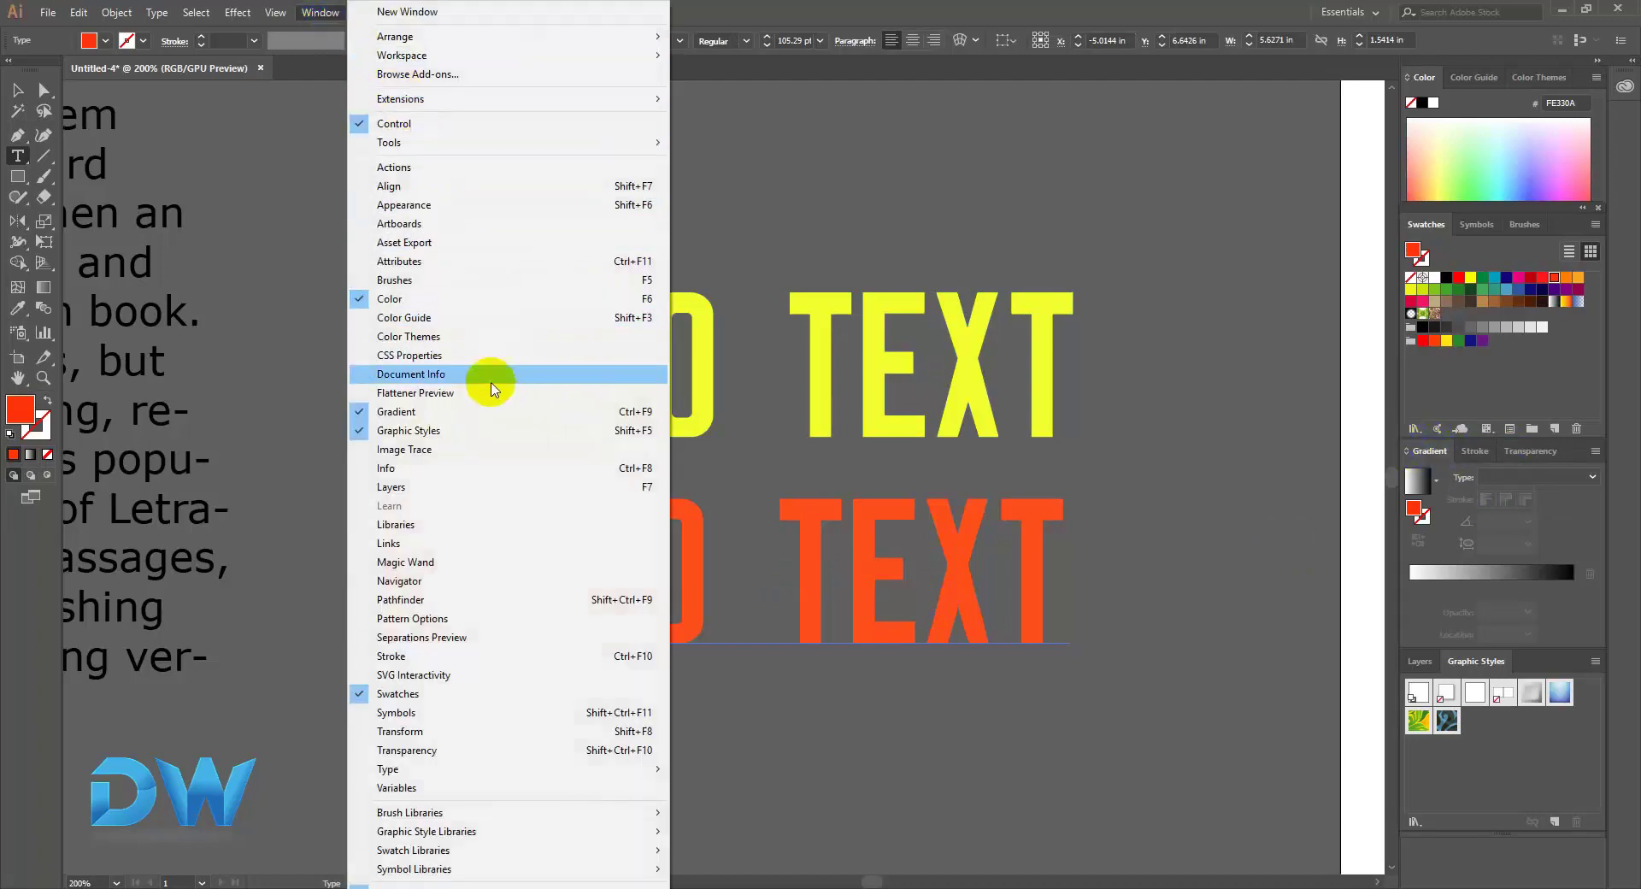
left_click(407, 415)
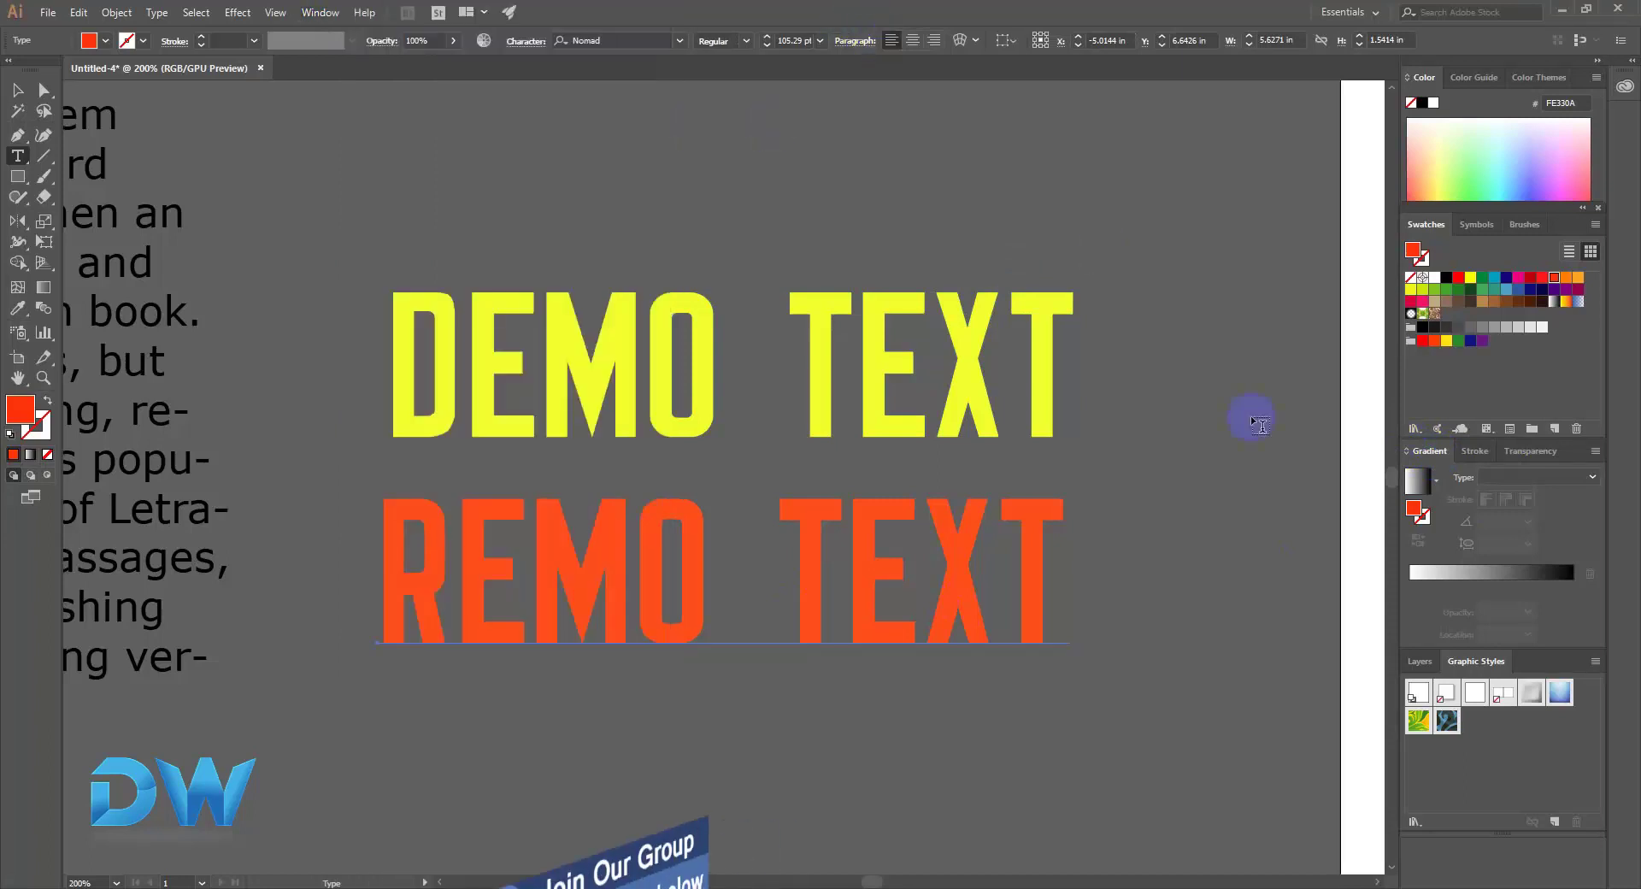
left_click(1502, 574)
left_click(713, 580)
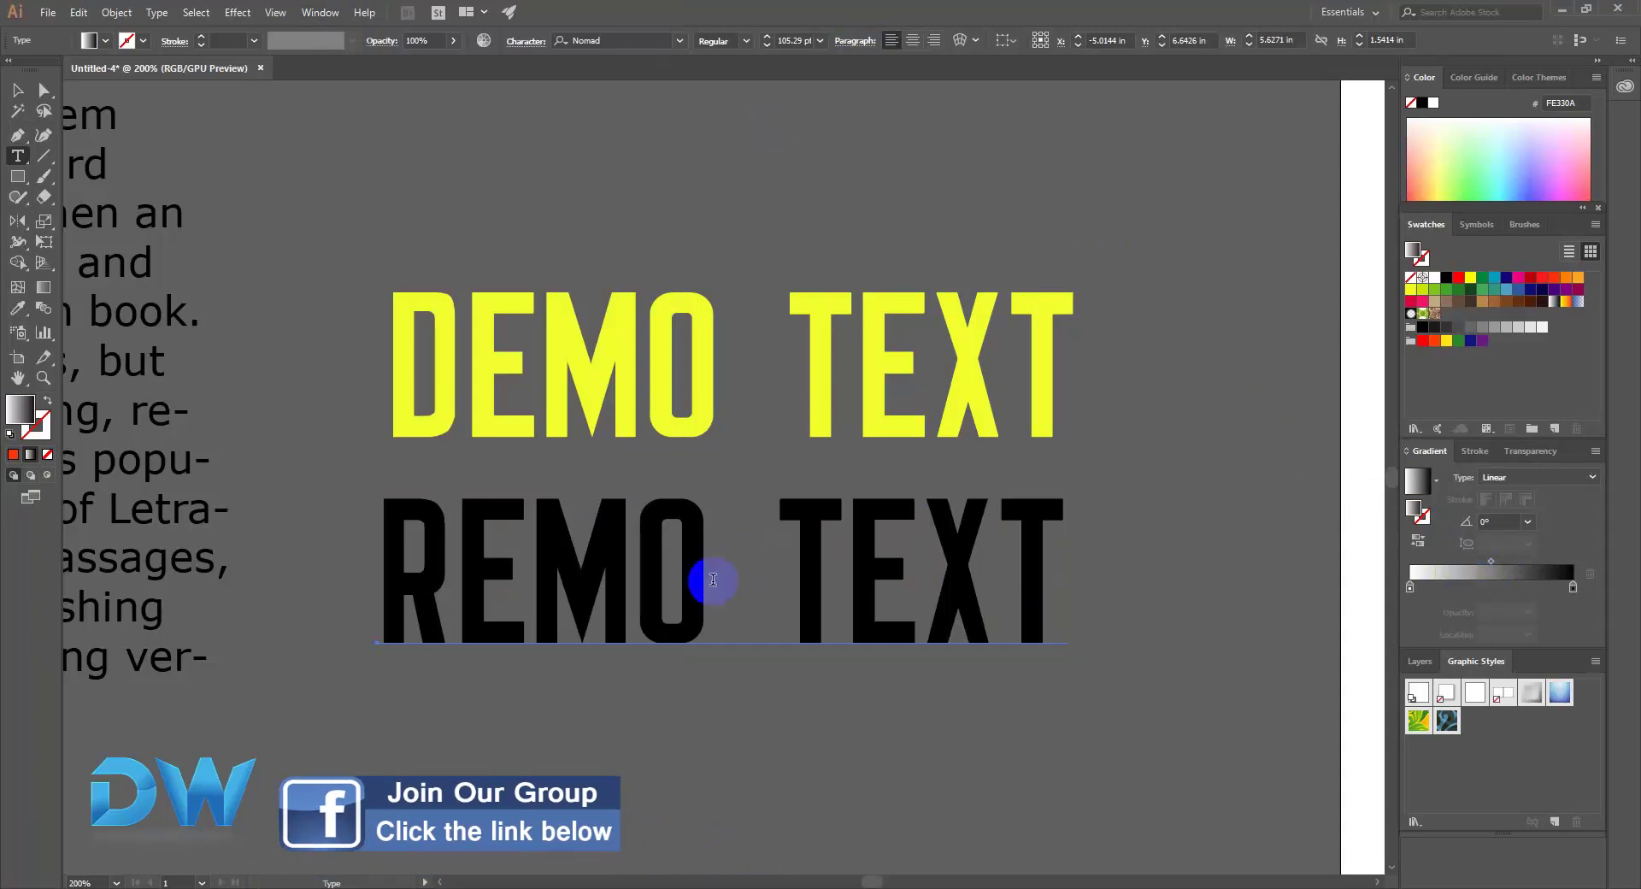
left_click(671, 616)
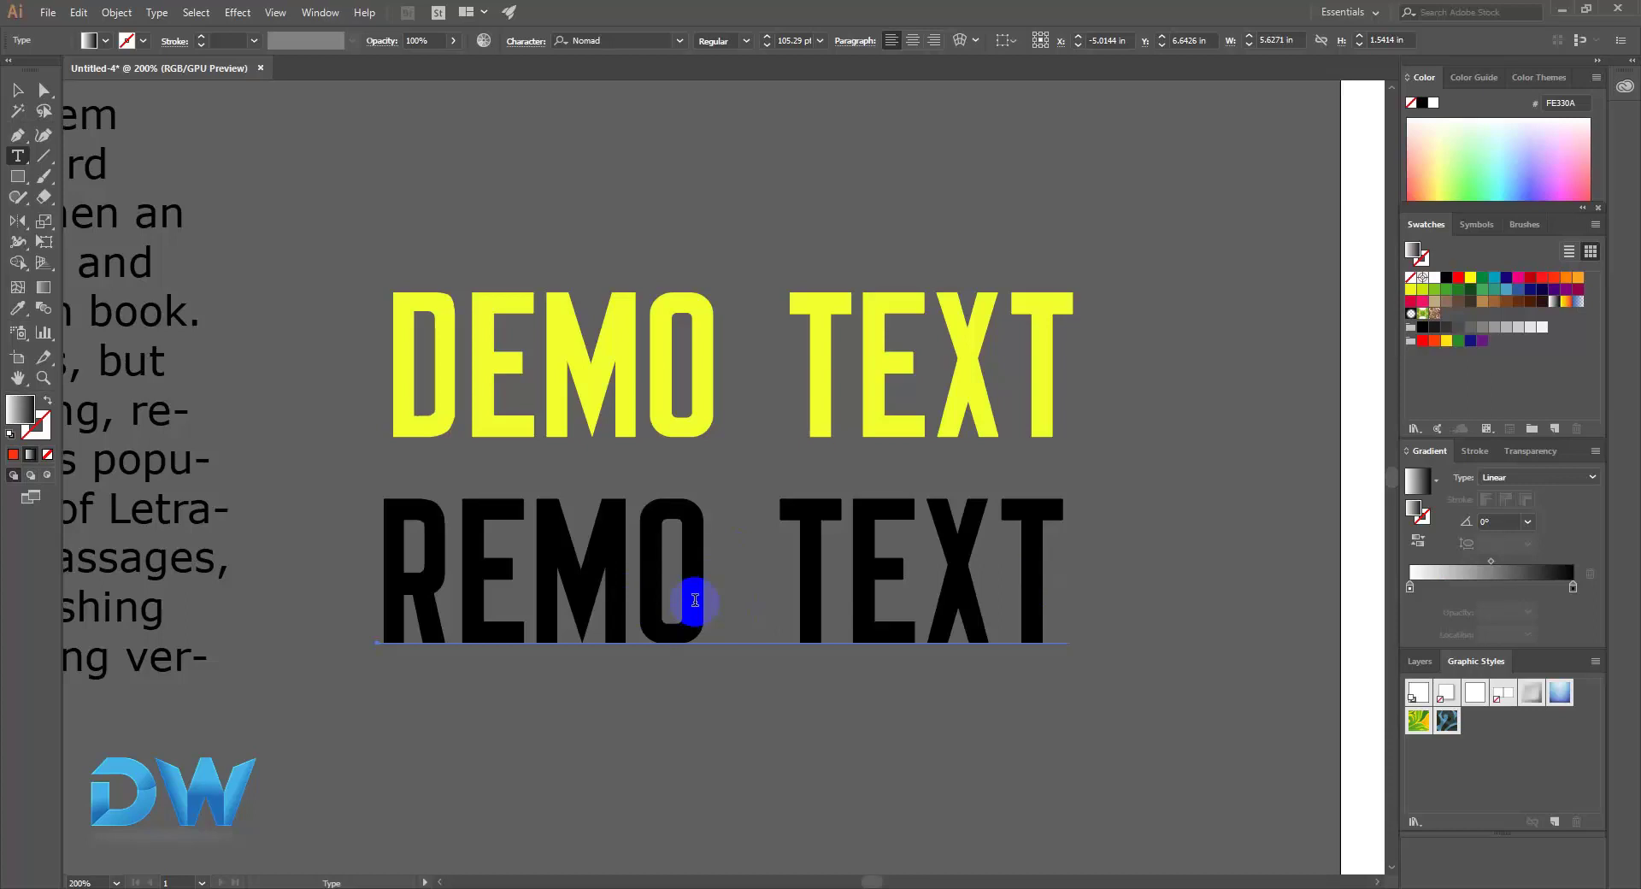
Step: Fill the outlined DEMO TEXT group with the white-to-black linear gradient and deselect it
left_click(666, 387, "ctrl")
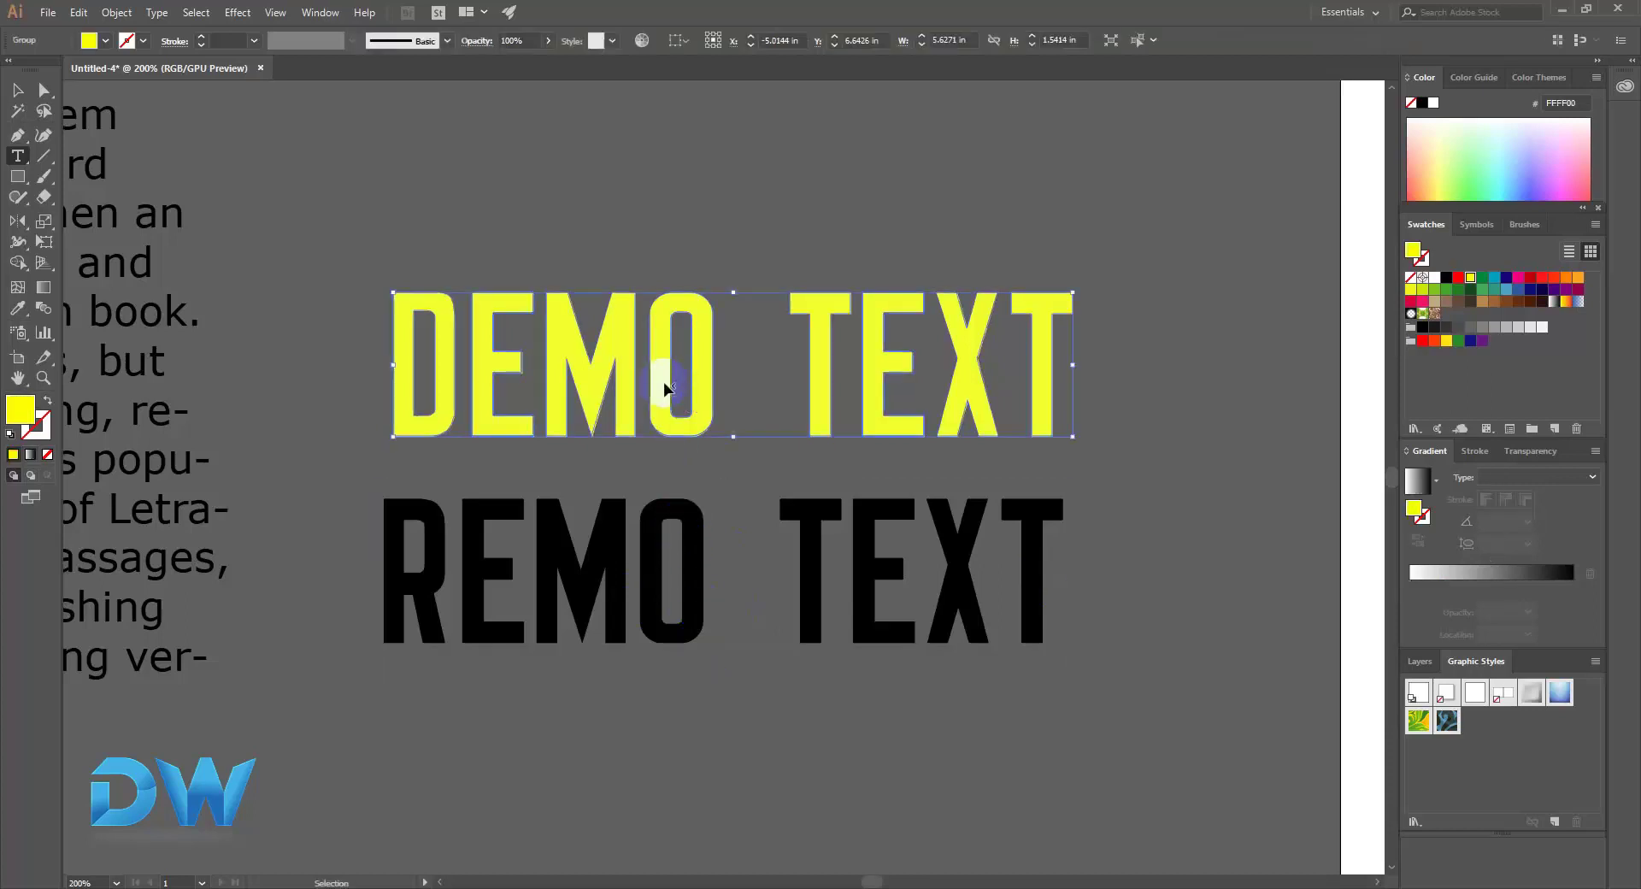
left_click(1503, 571)
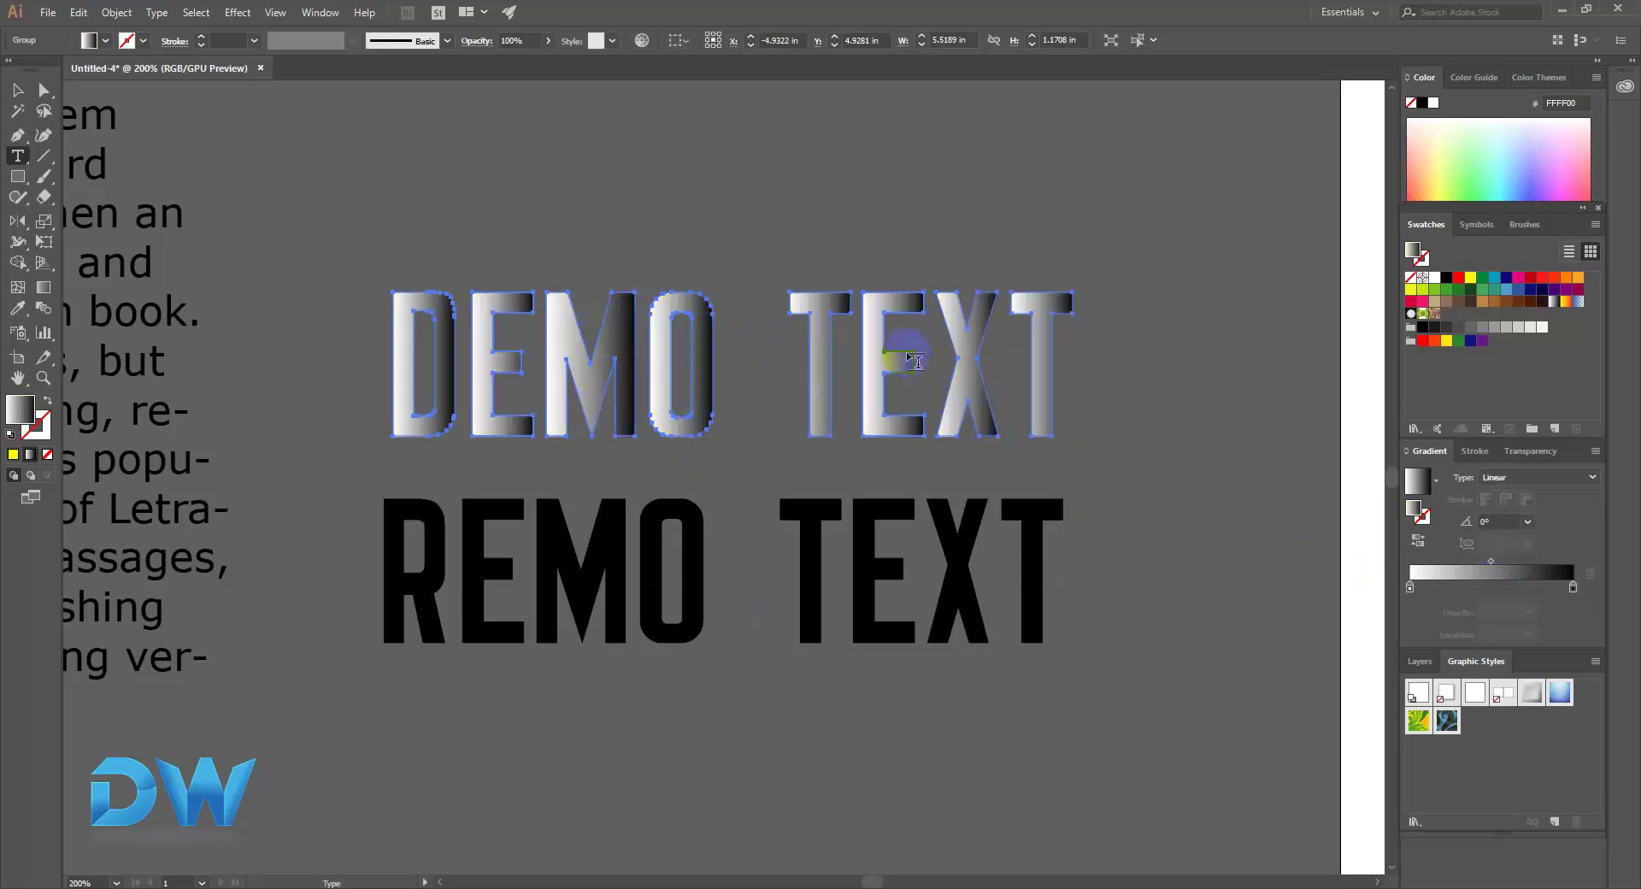
left_click(652, 264, "ctrl")
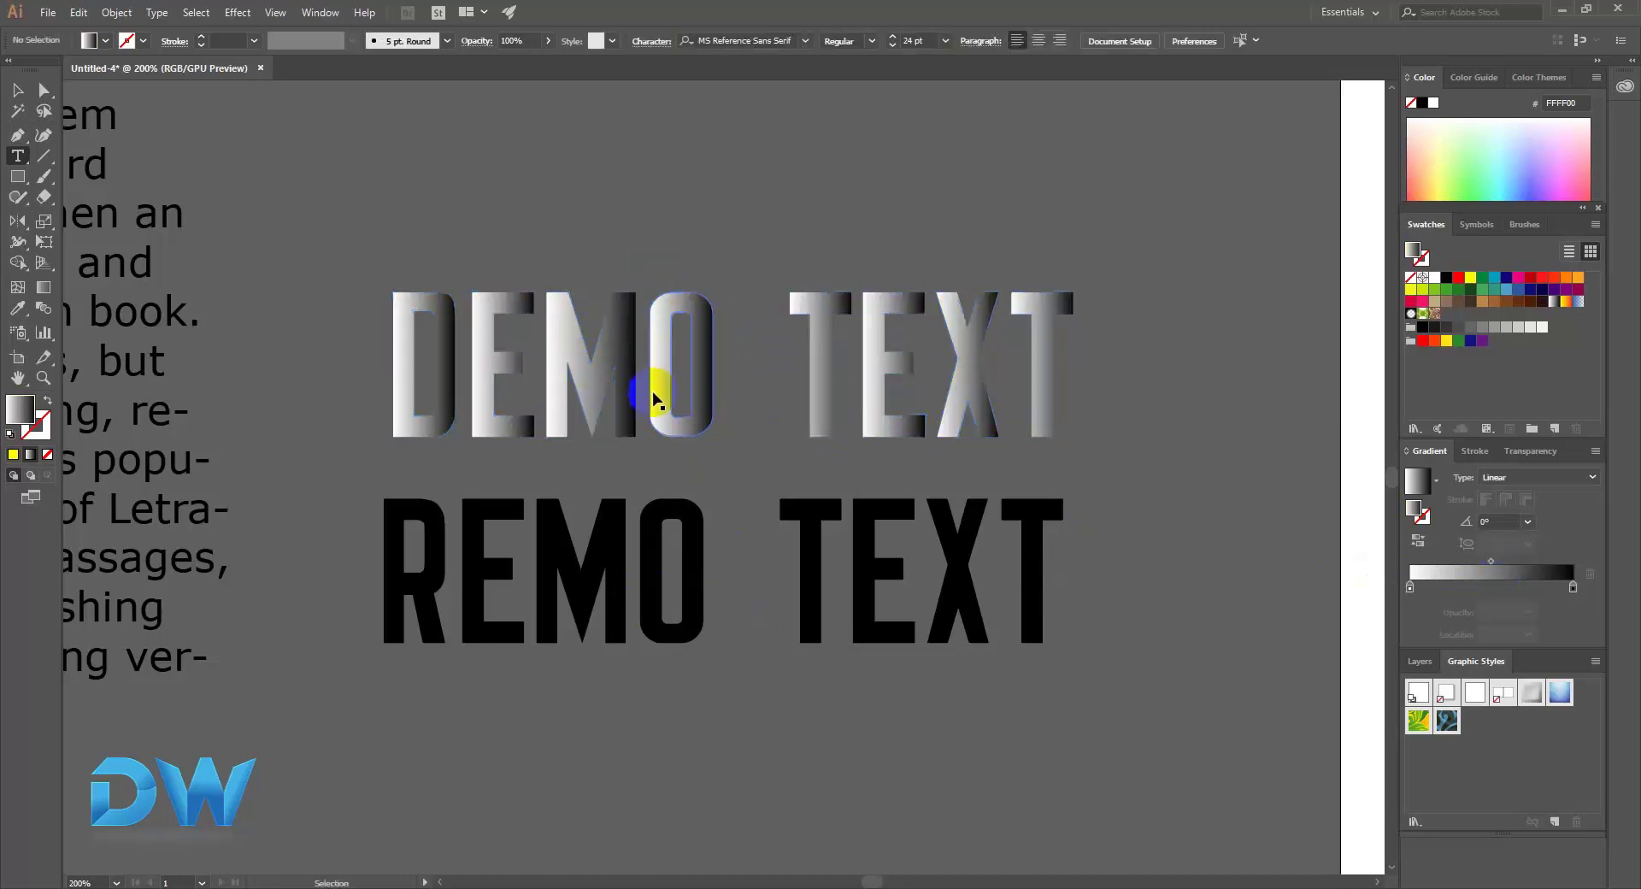
Step: Set the starting colour of the outlined DEMO TEXT gradient to the CMYK Yellow swatch, trying blue 01A0C6 first
left_click(667, 420, "ctrl")
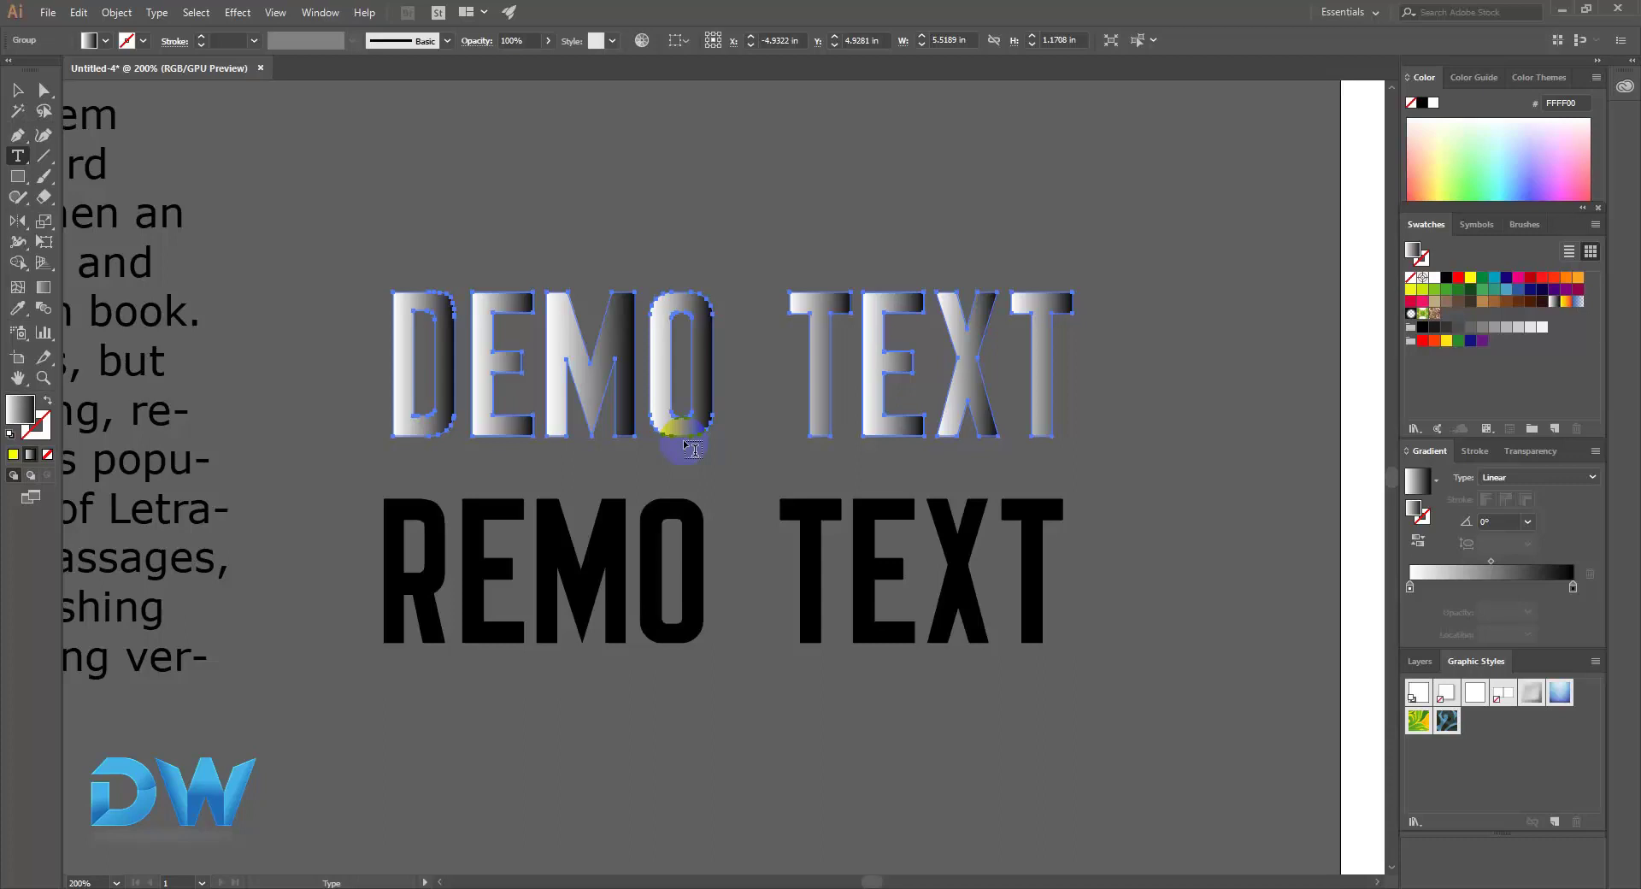
left_click_drag(693, 449, 1410, 588)
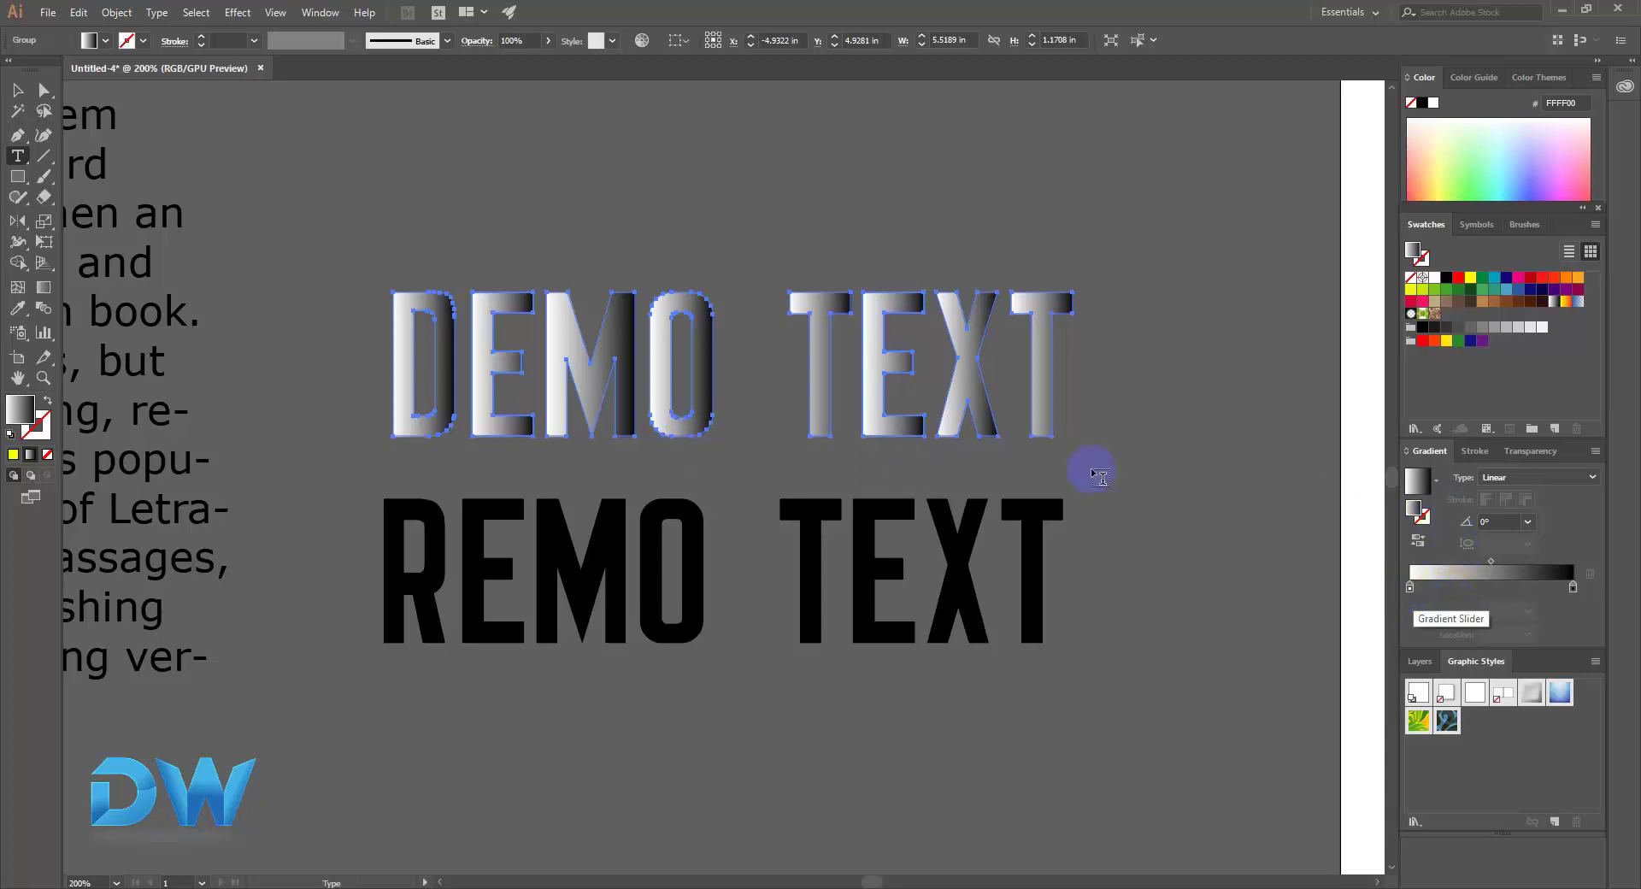
left_click(1411, 588)
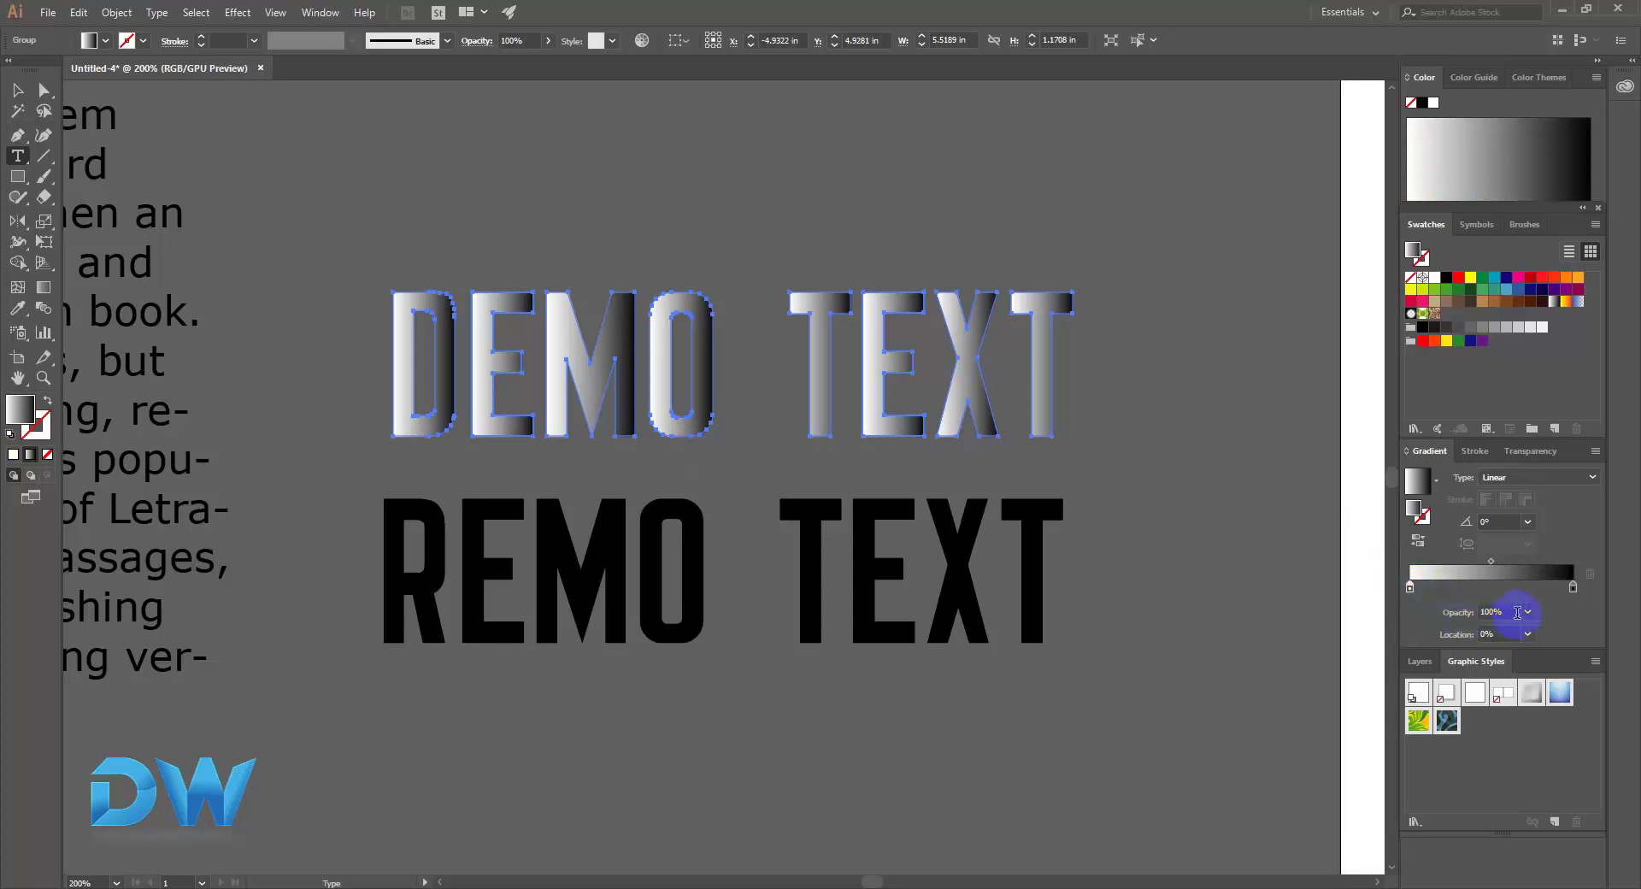
left_click(1411, 588)
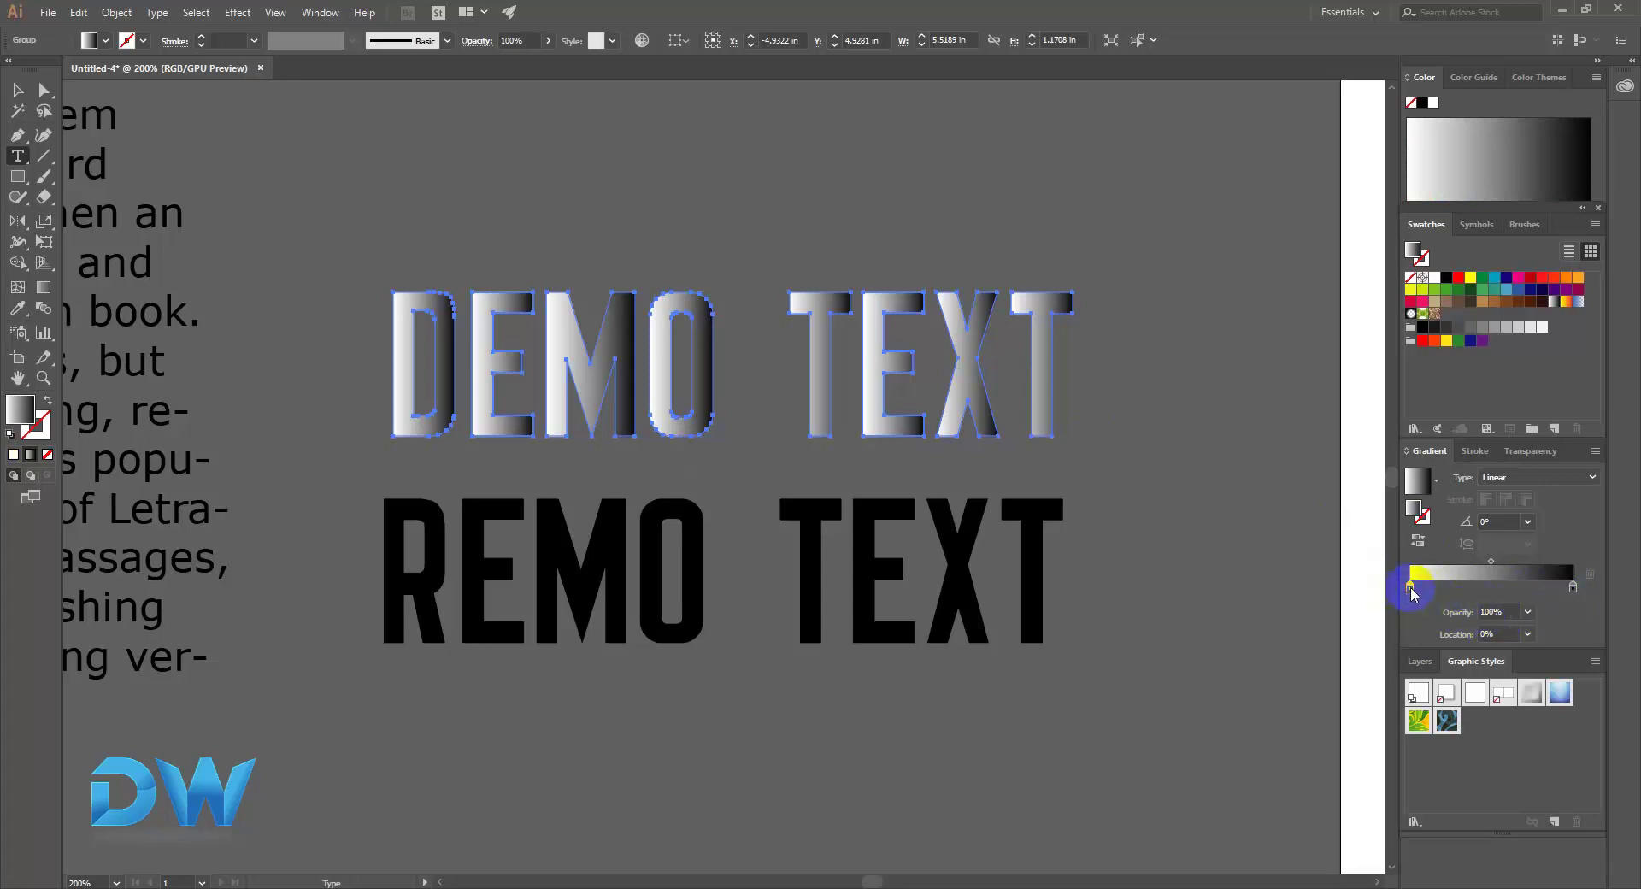
double_click(1411, 588)
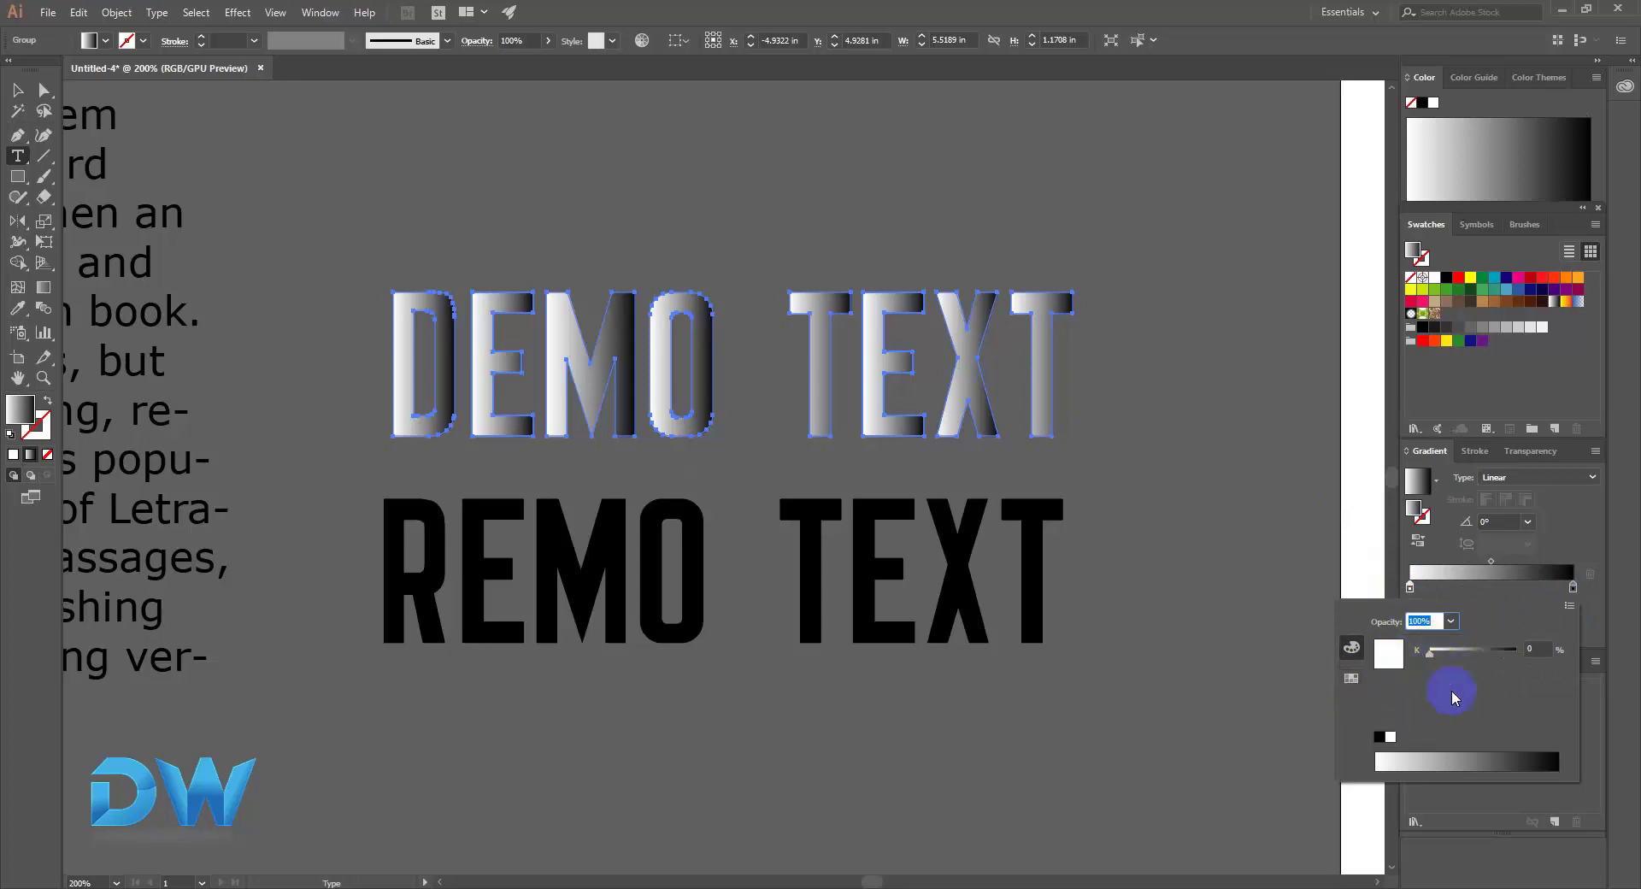
left_click(1352, 679)
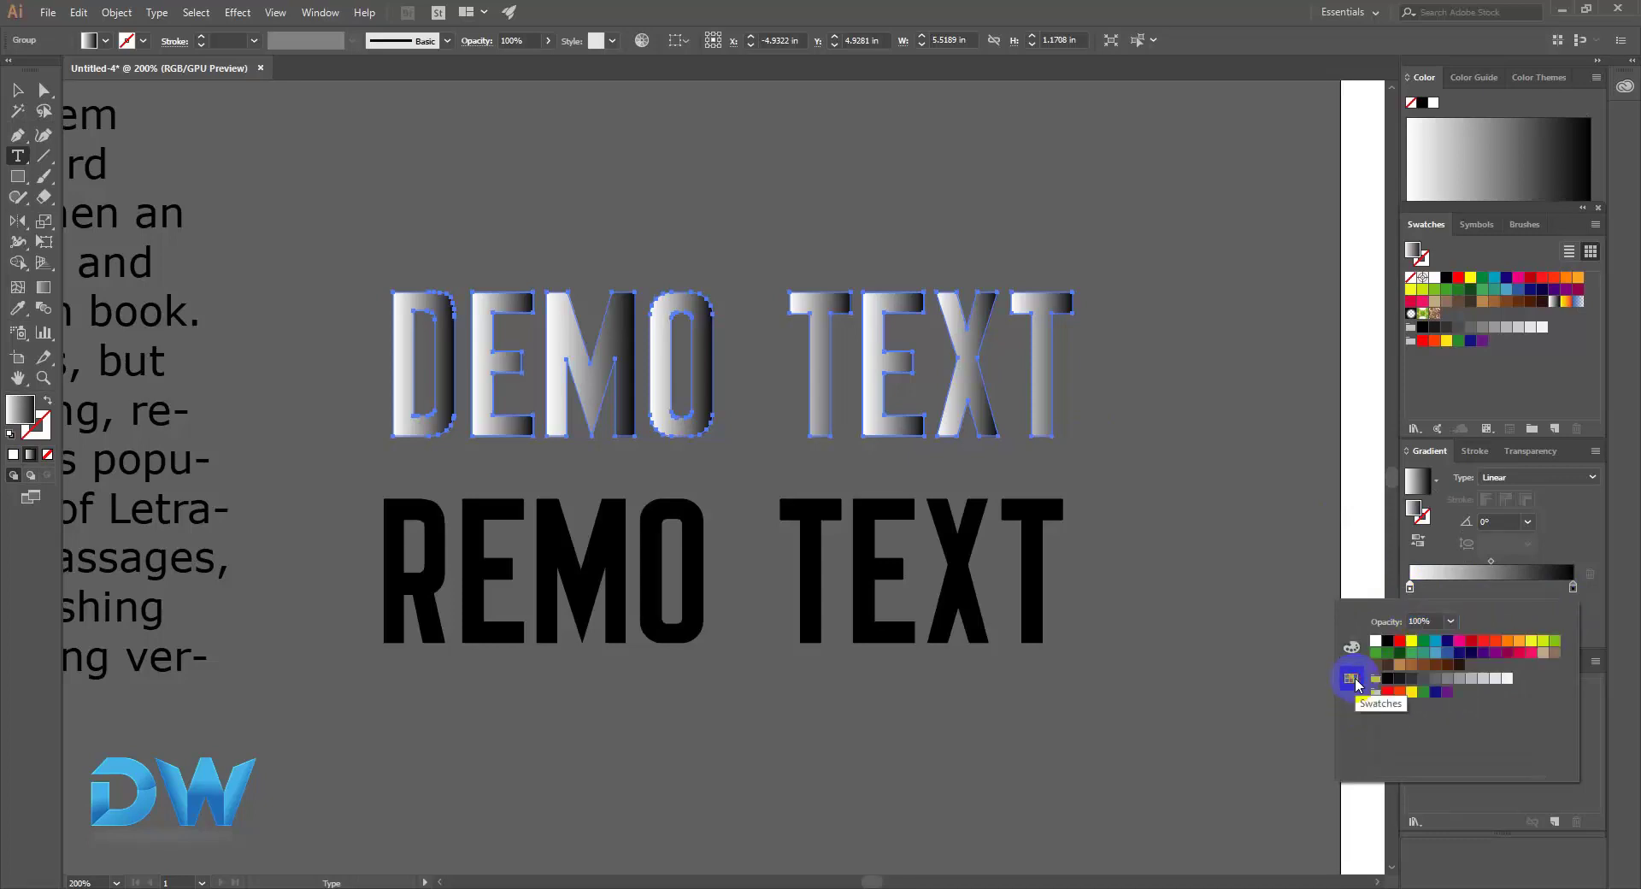
left_click(1436, 642)
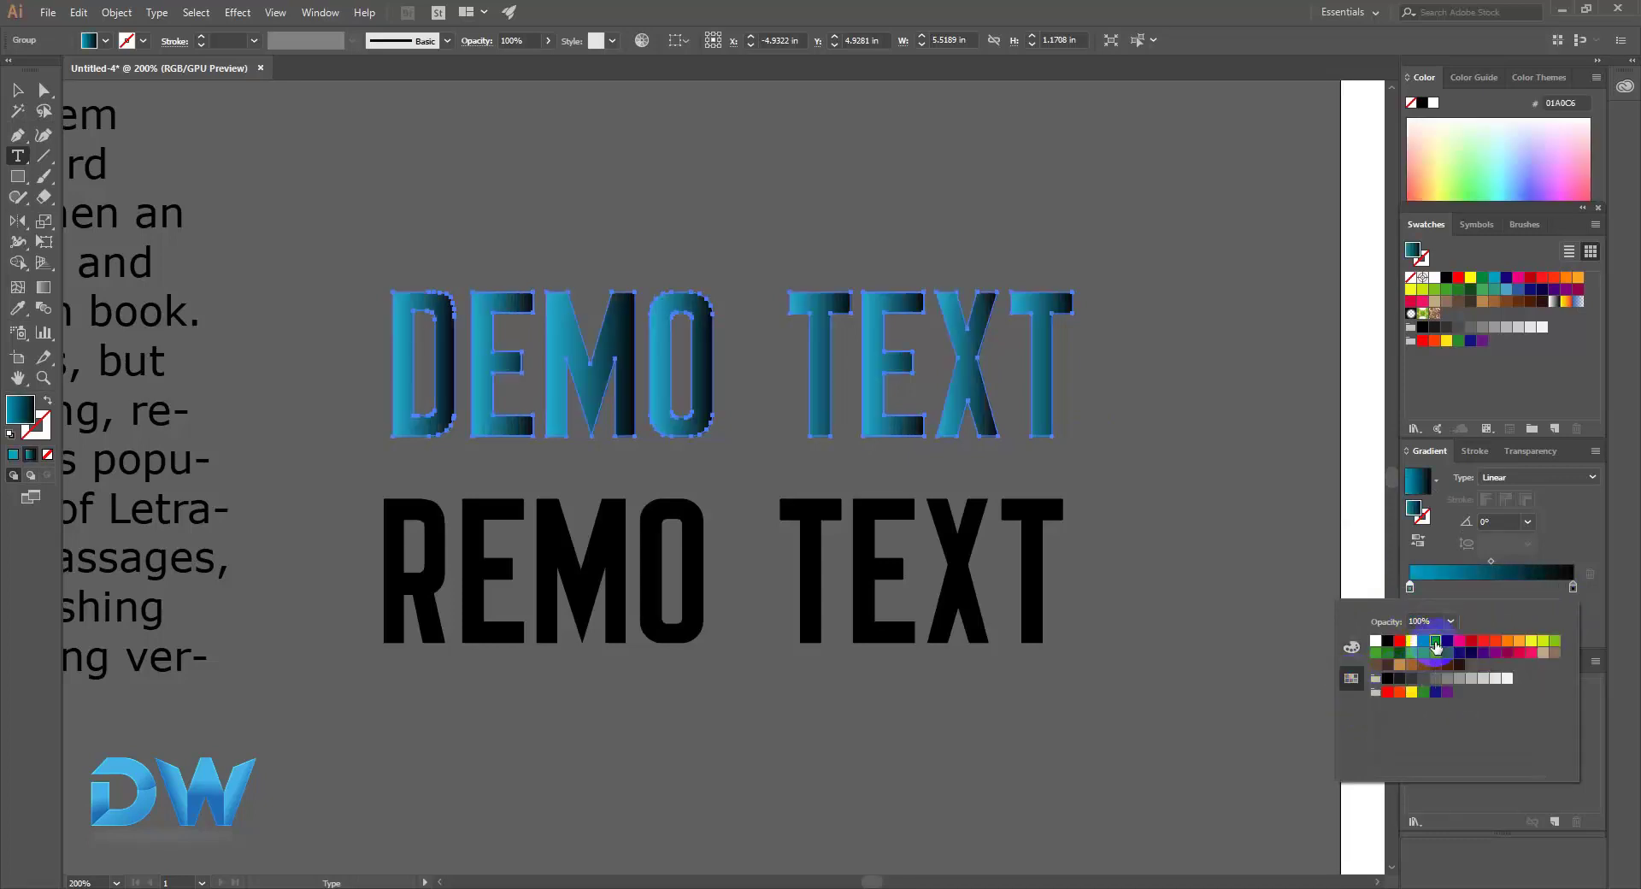
left_click(1411, 640)
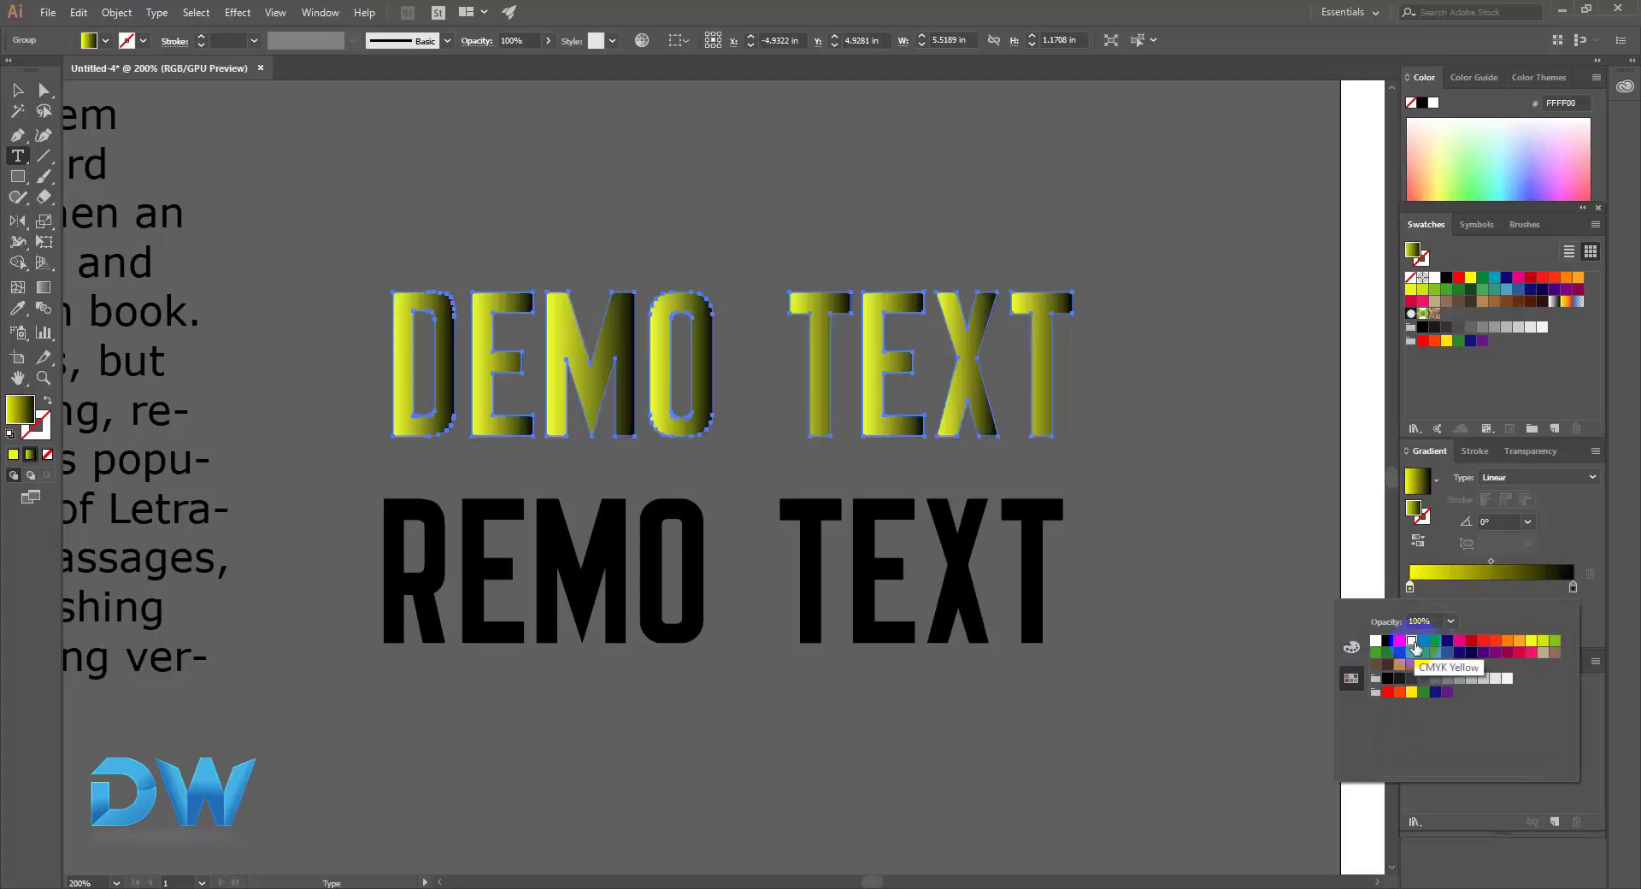
Step: Set the ending colour of the DEMO TEXT gradient to the blue 01A0C6 swatch and deselect the group
left_click(1573, 588)
double_click(1573, 588)
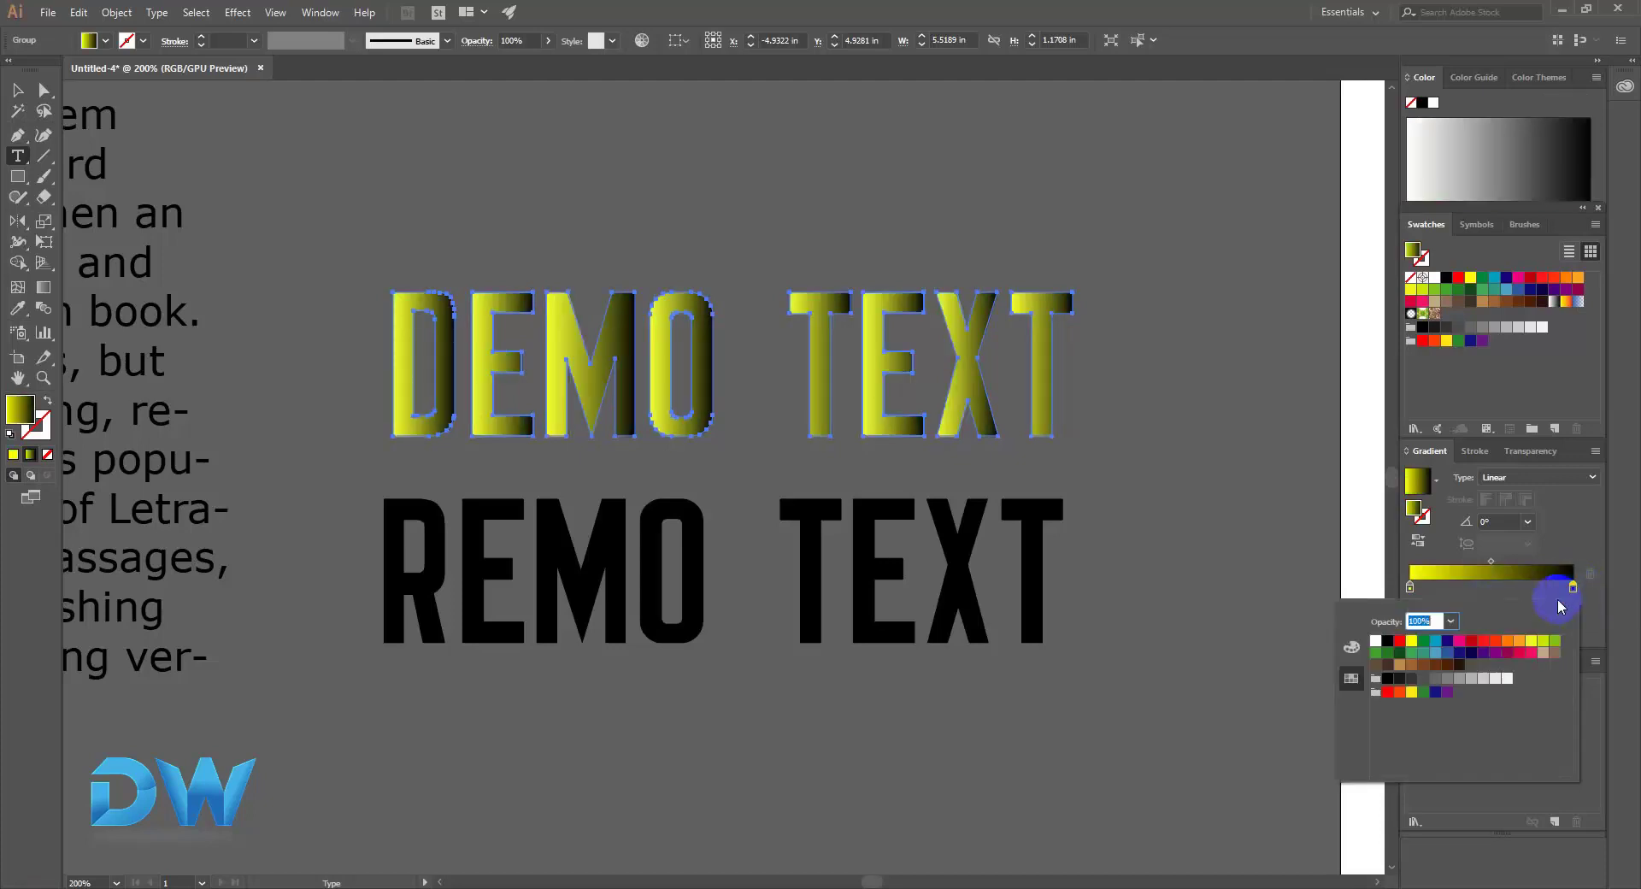
left_click(1436, 641)
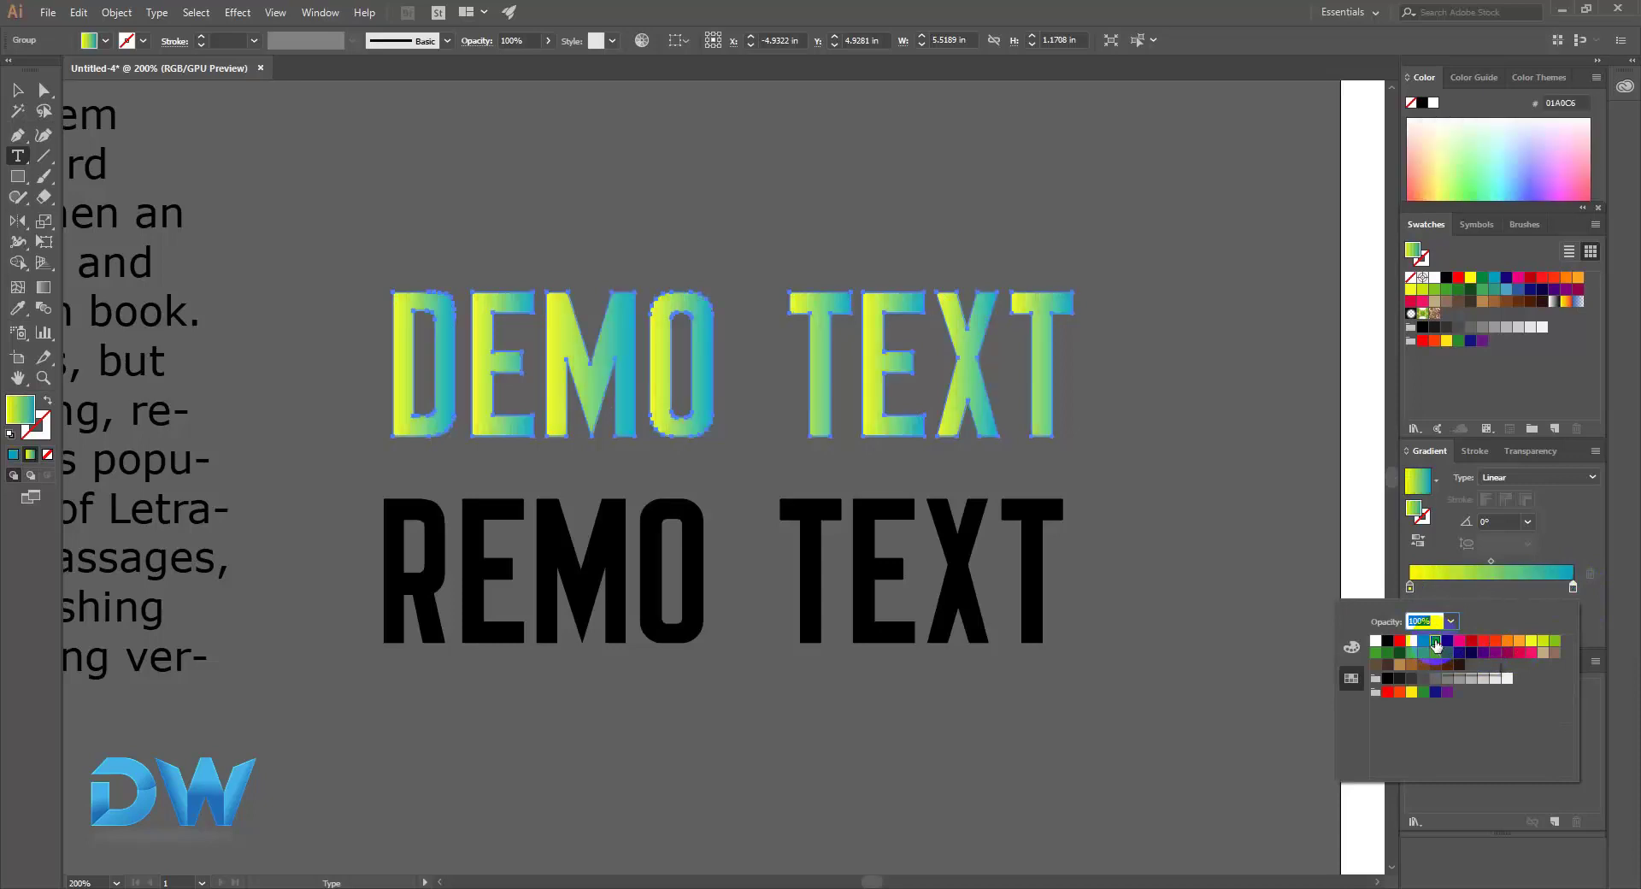
left_click(1154, 319)
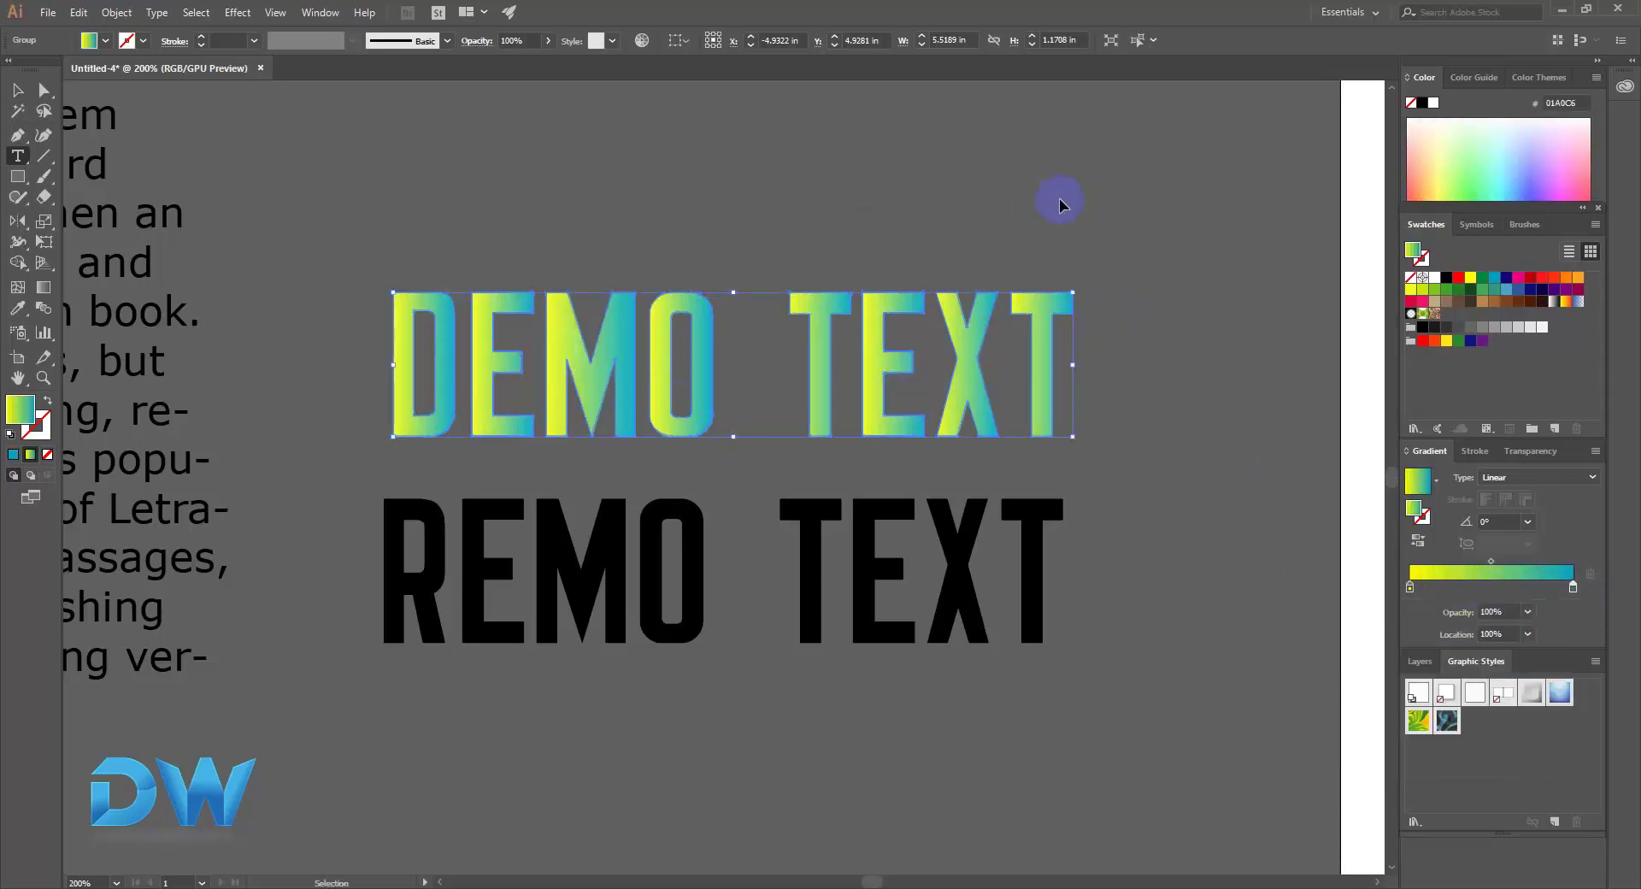
left_click(1147, 233)
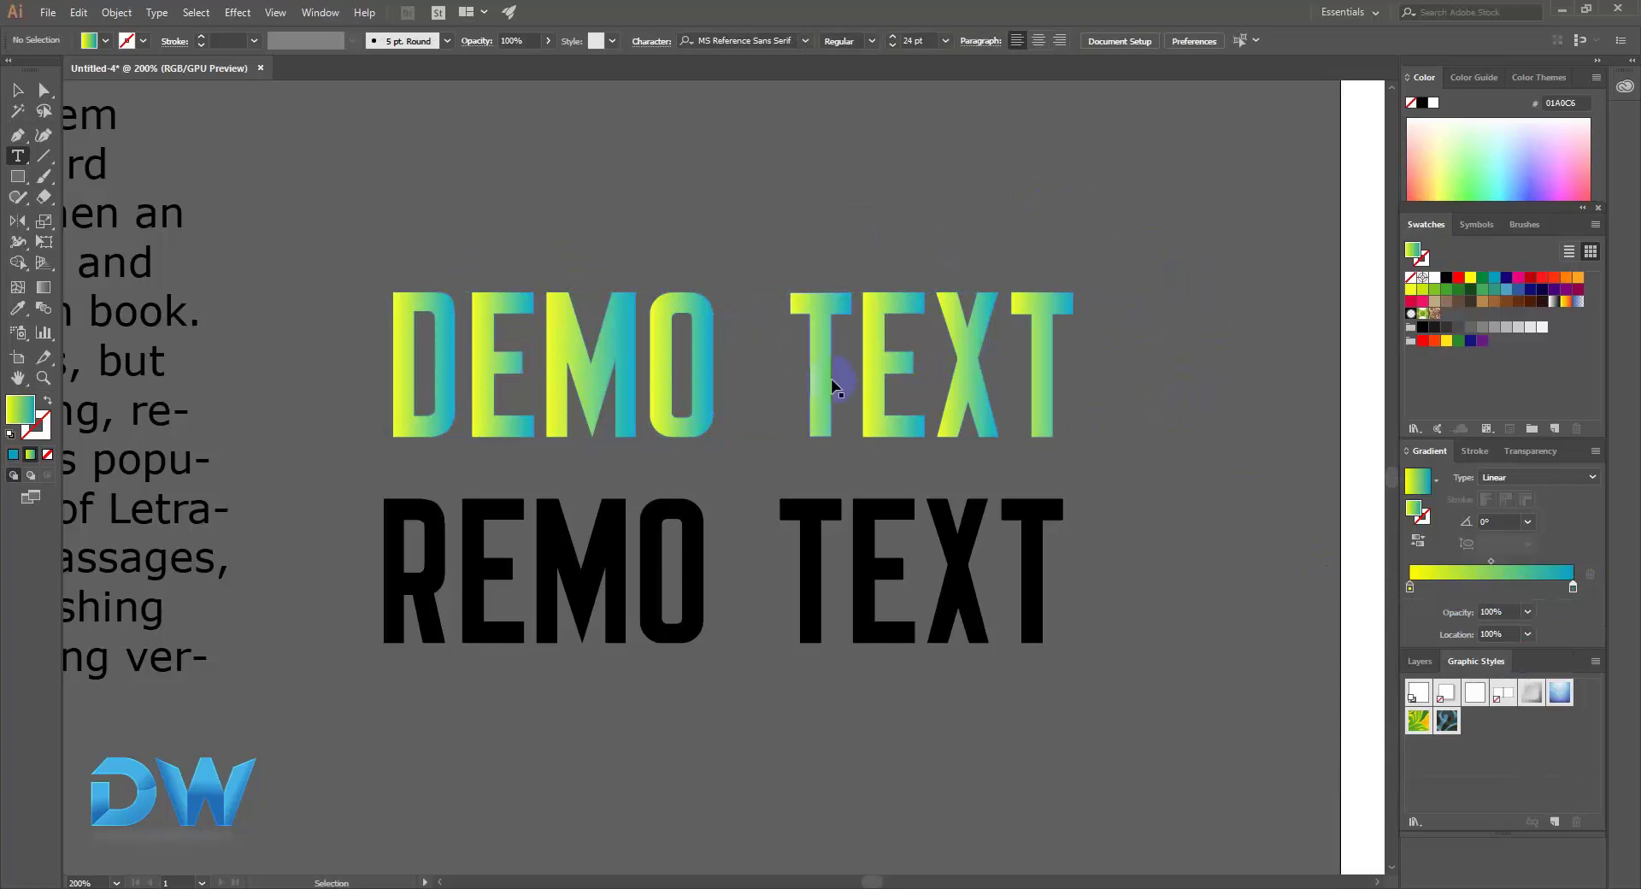
Step: Set the starting colour of the outlined DEMO TEXT gradient to hex dddddd and deselect the group
left_click(883, 385, "ctrl")
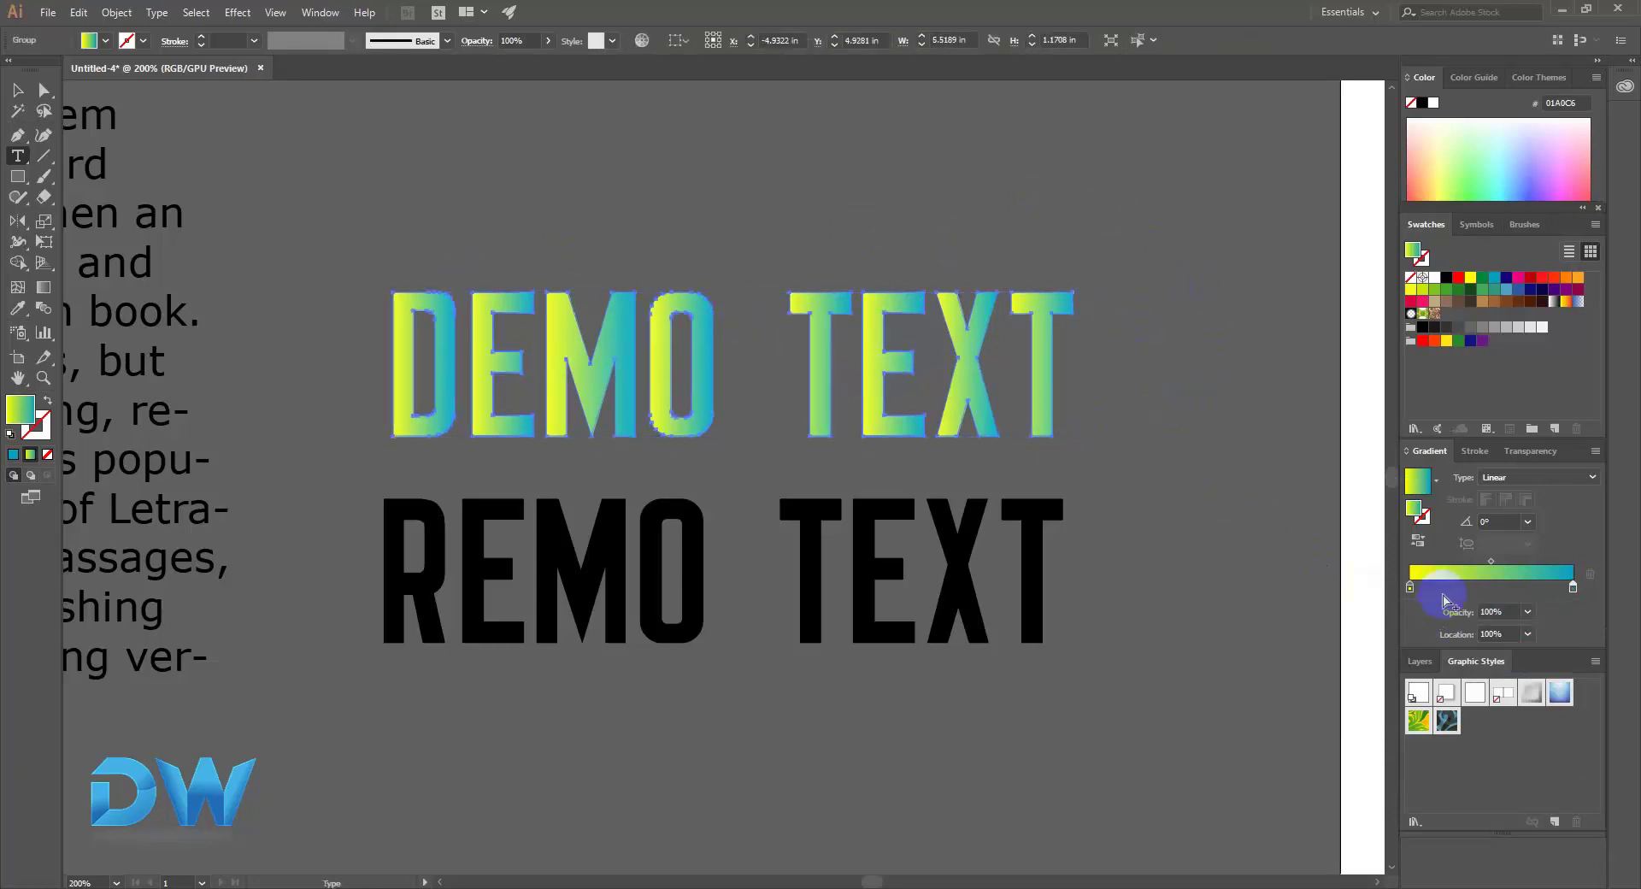
key("ctrl")
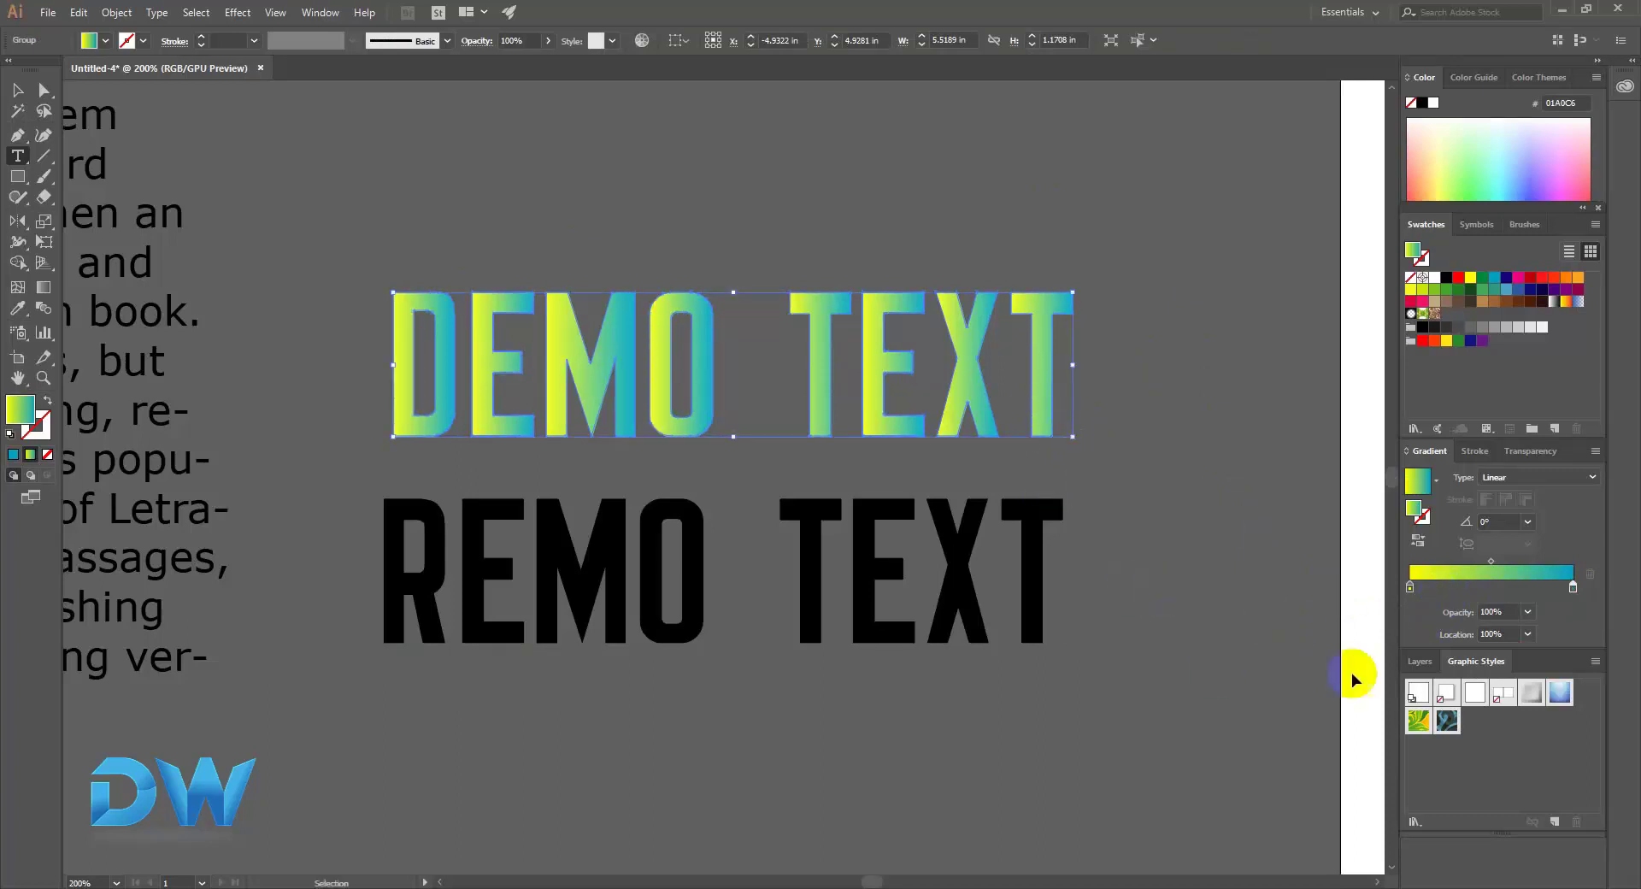
double_click(1411, 588)
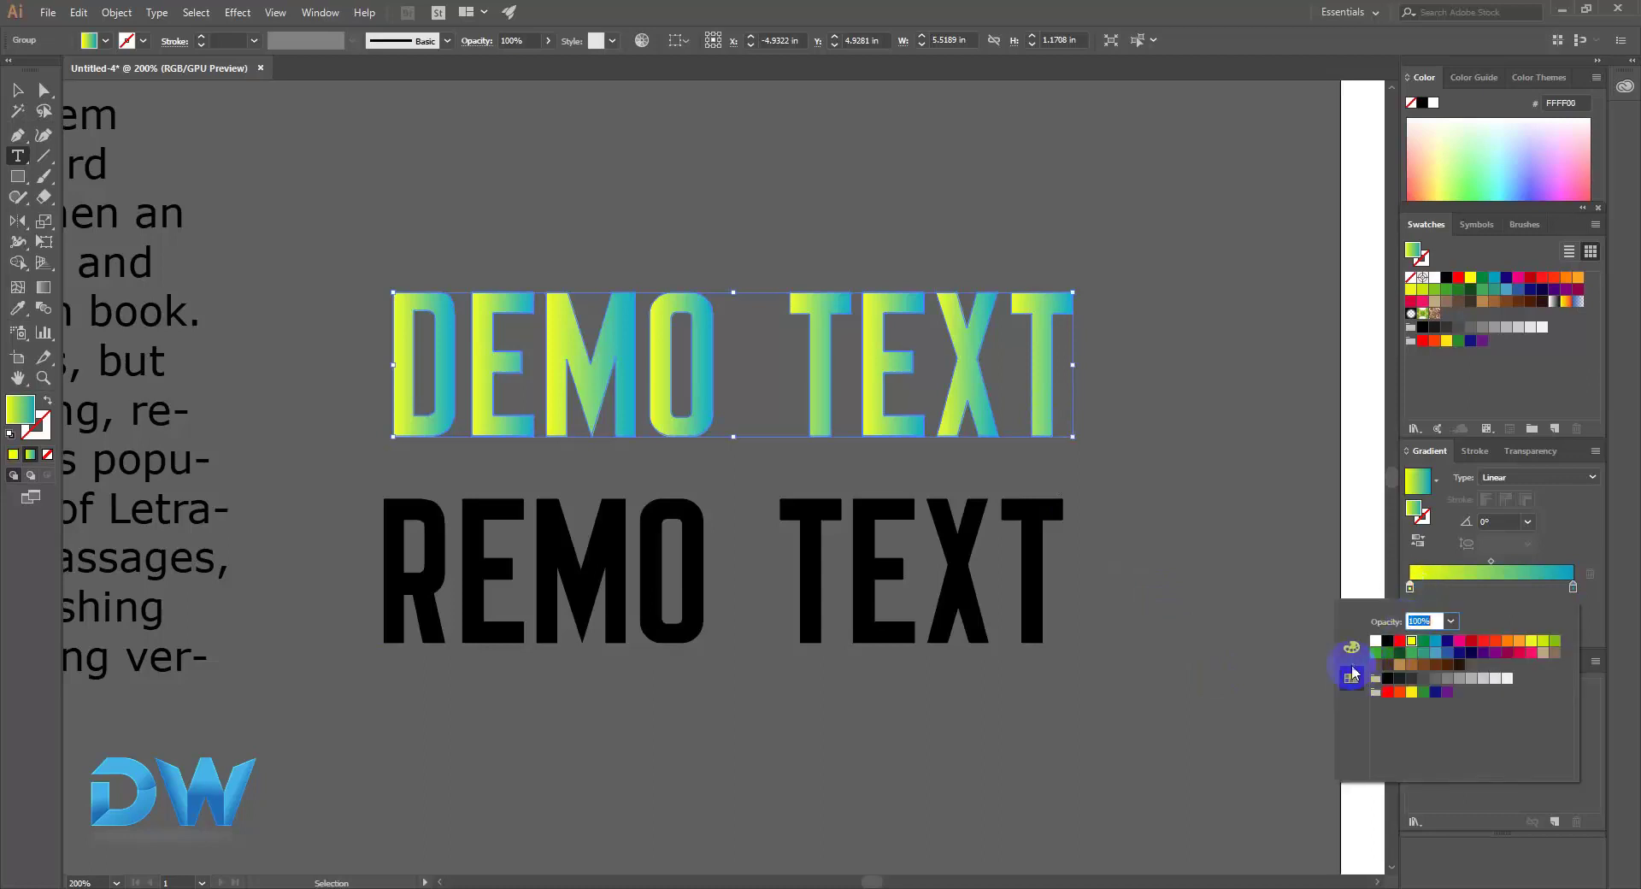
left_click(1350, 655)
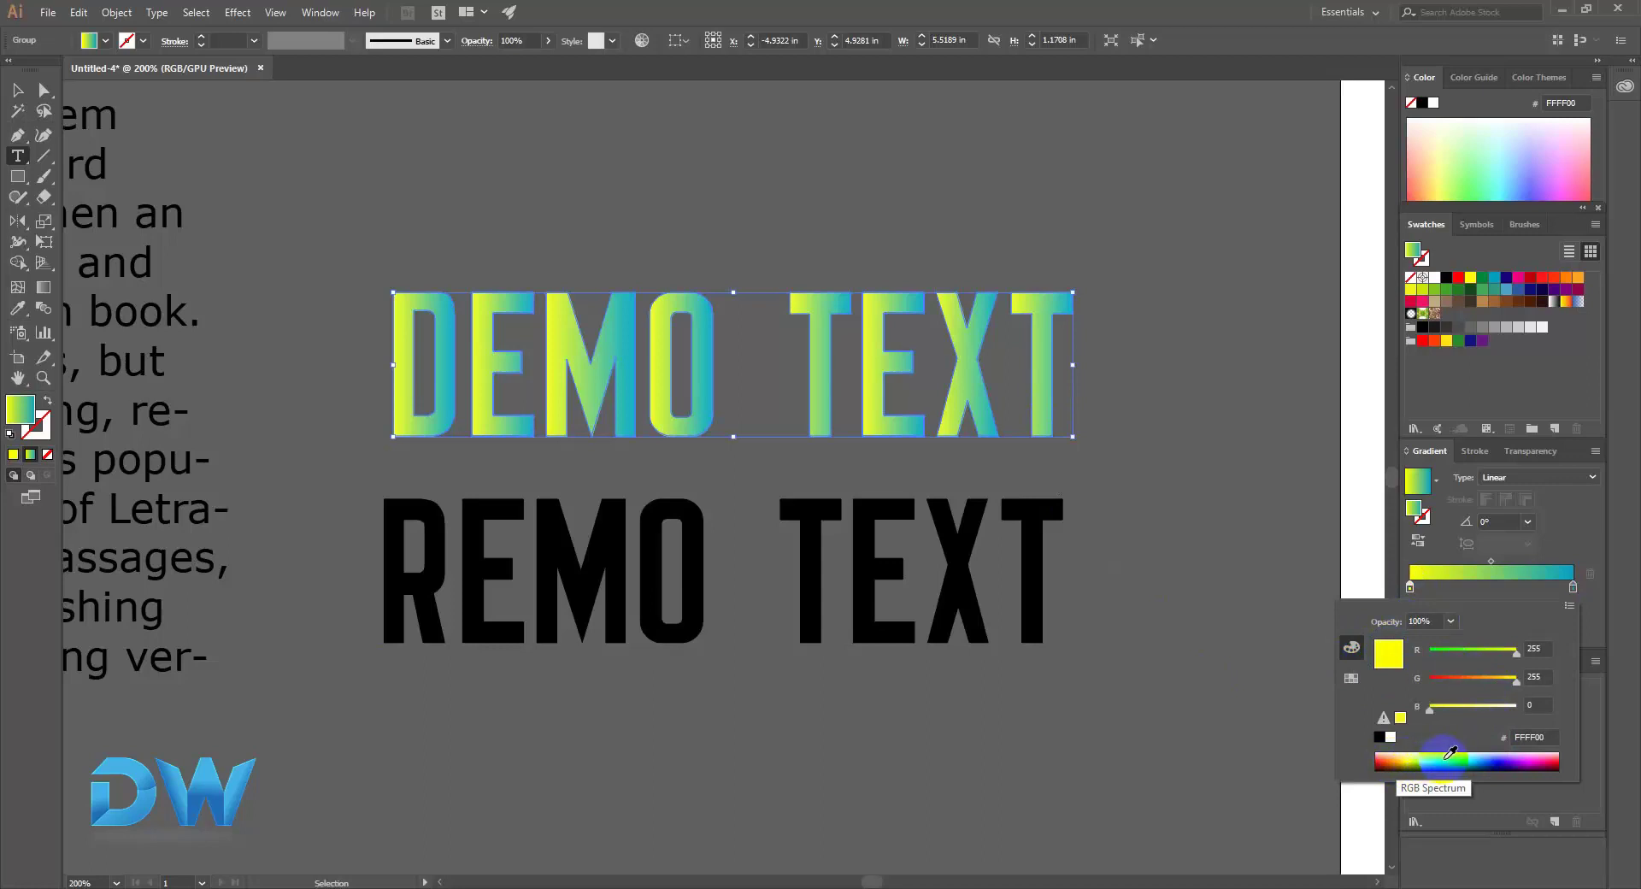
left_click(1540, 737)
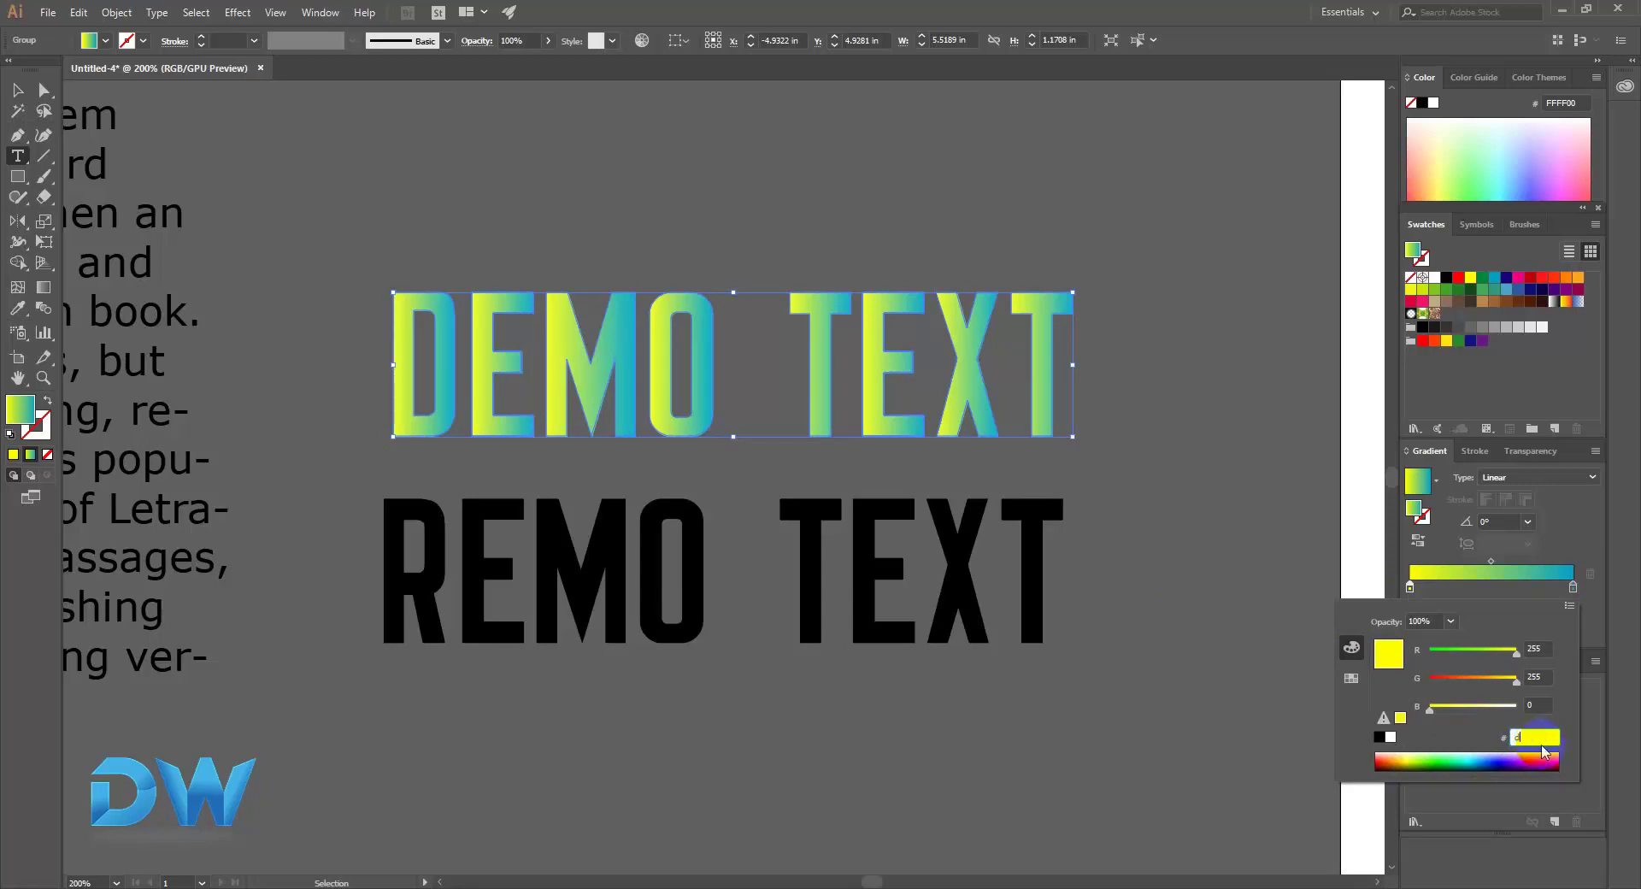
type("ddddd")
key("Return")
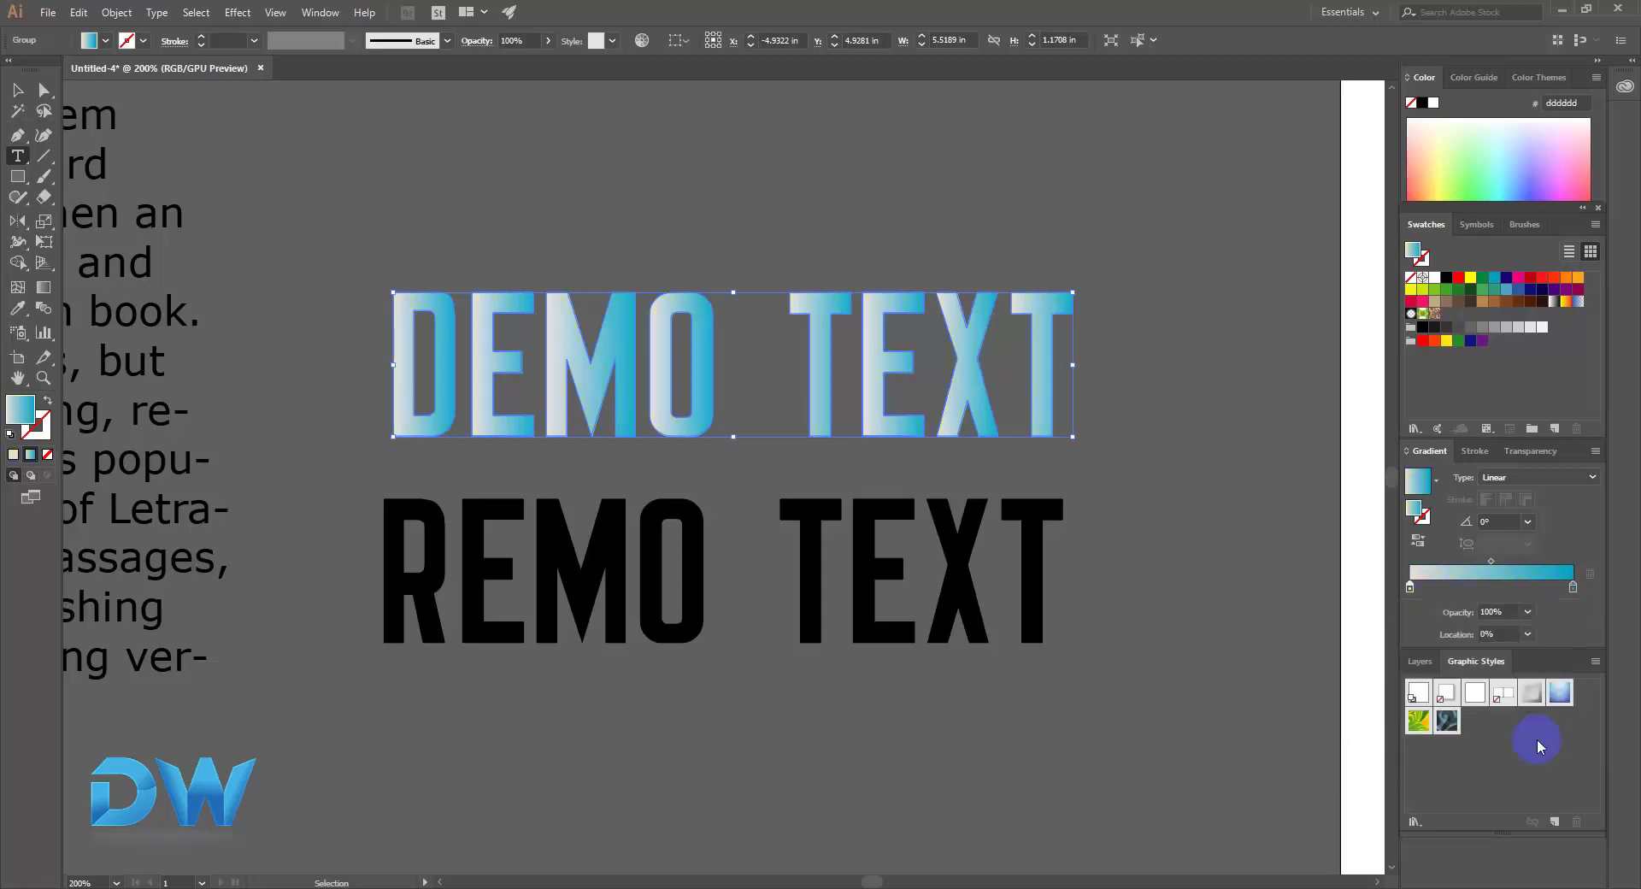
left_click(770, 233)
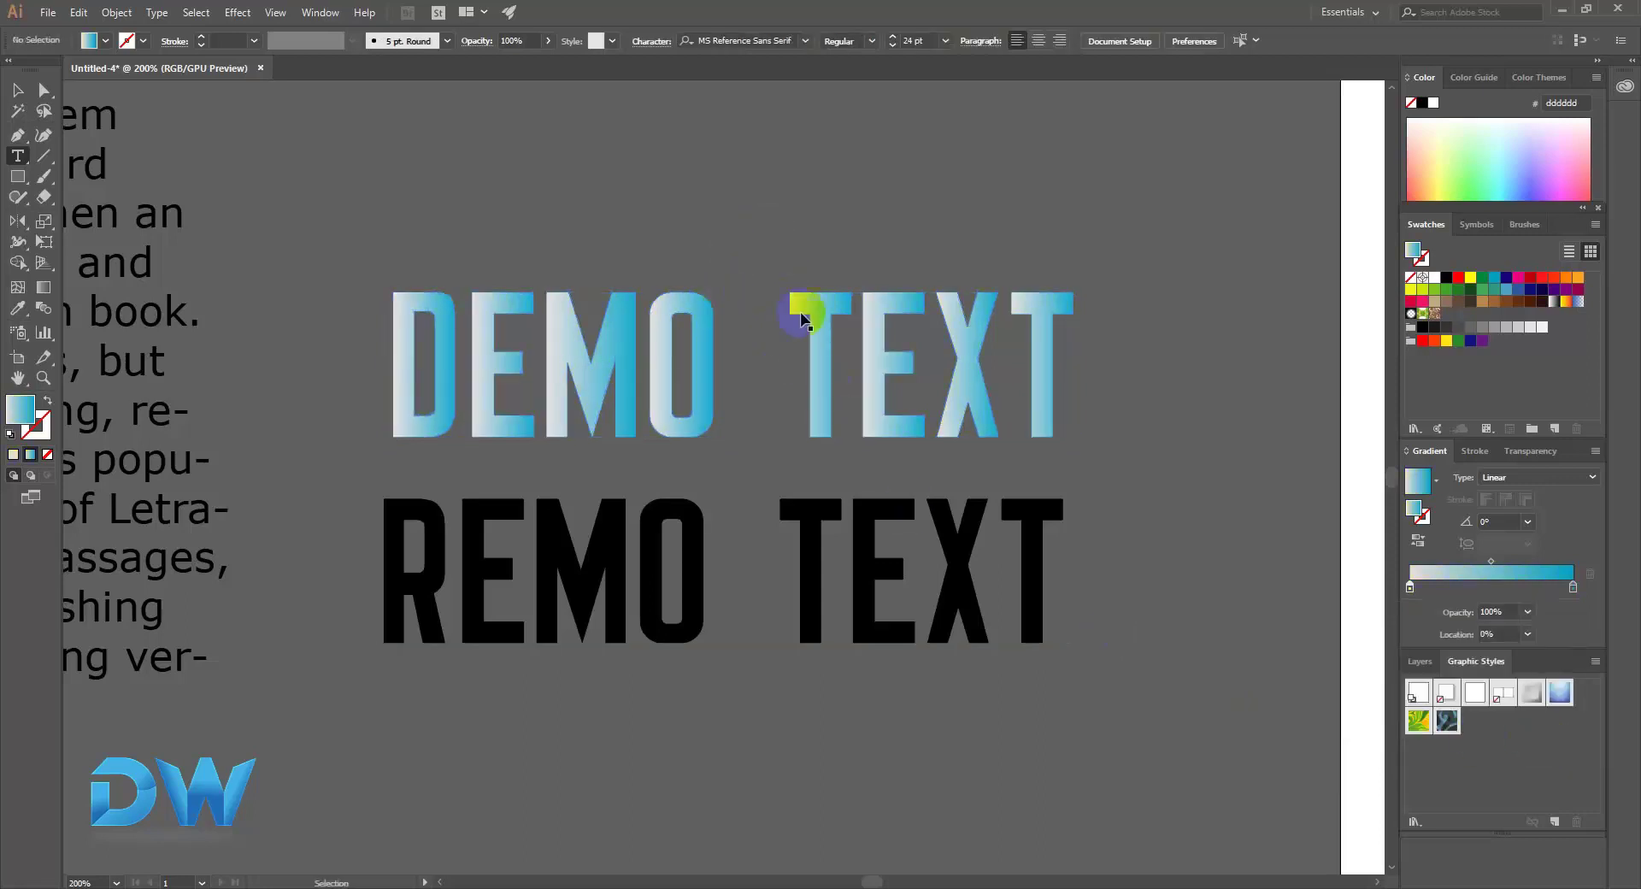
Step: Redraw the DEMO TEXT gradient in several directions with the Gradient tool, ending at 90° with blue above light grey, and deselect
left_click(966, 386)
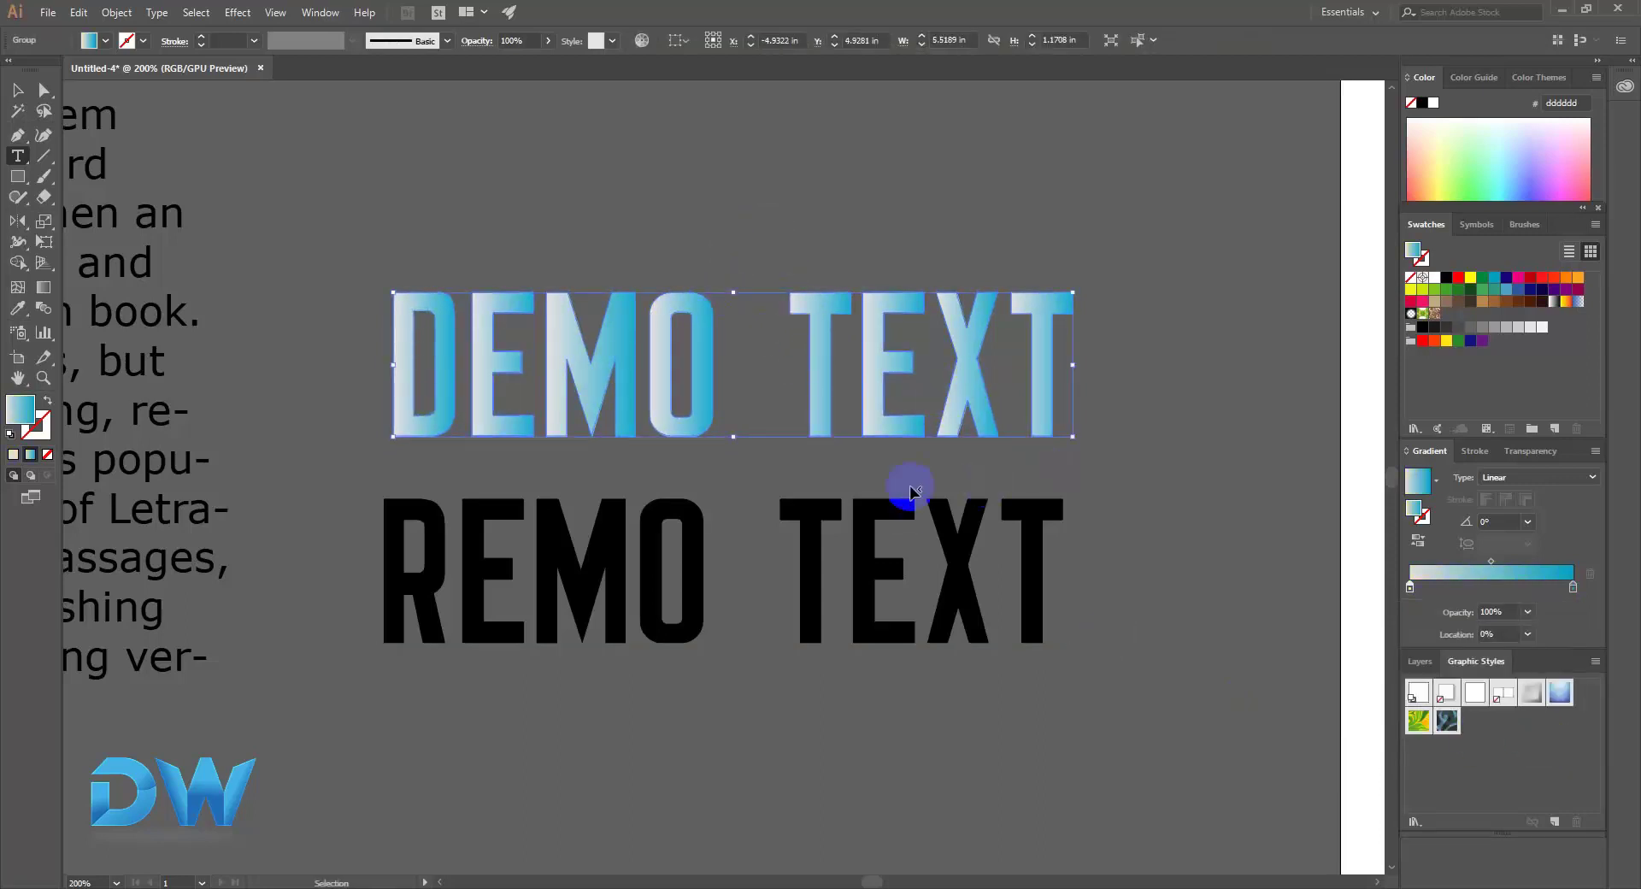
left_click_drag(751, 465, 848, 464)
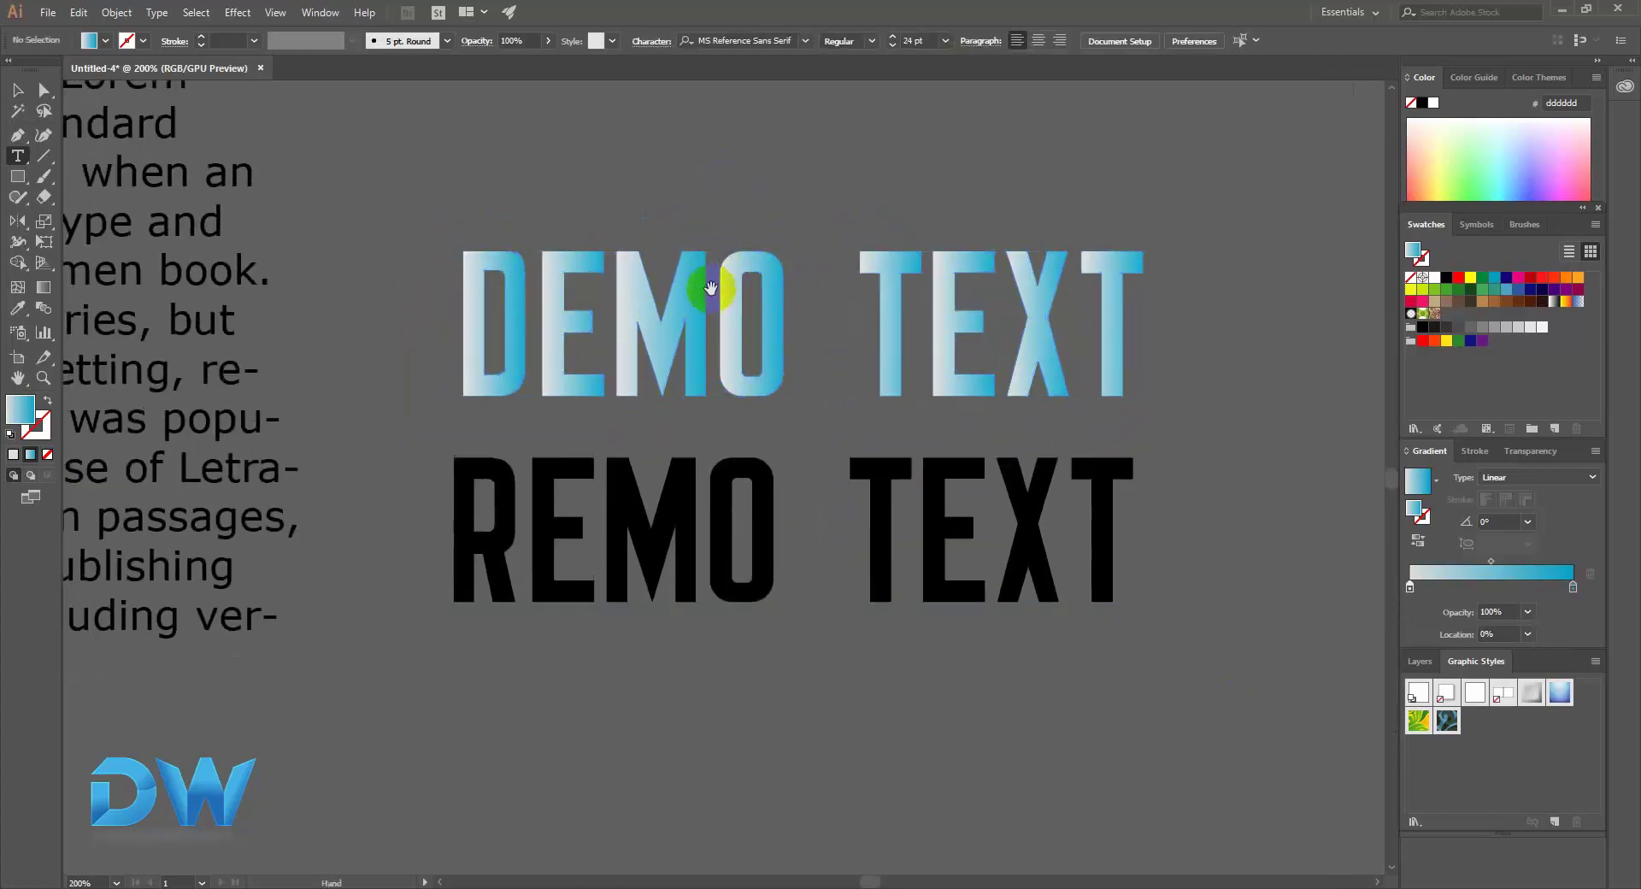
left_click_drag(722, 274, 798, 373)
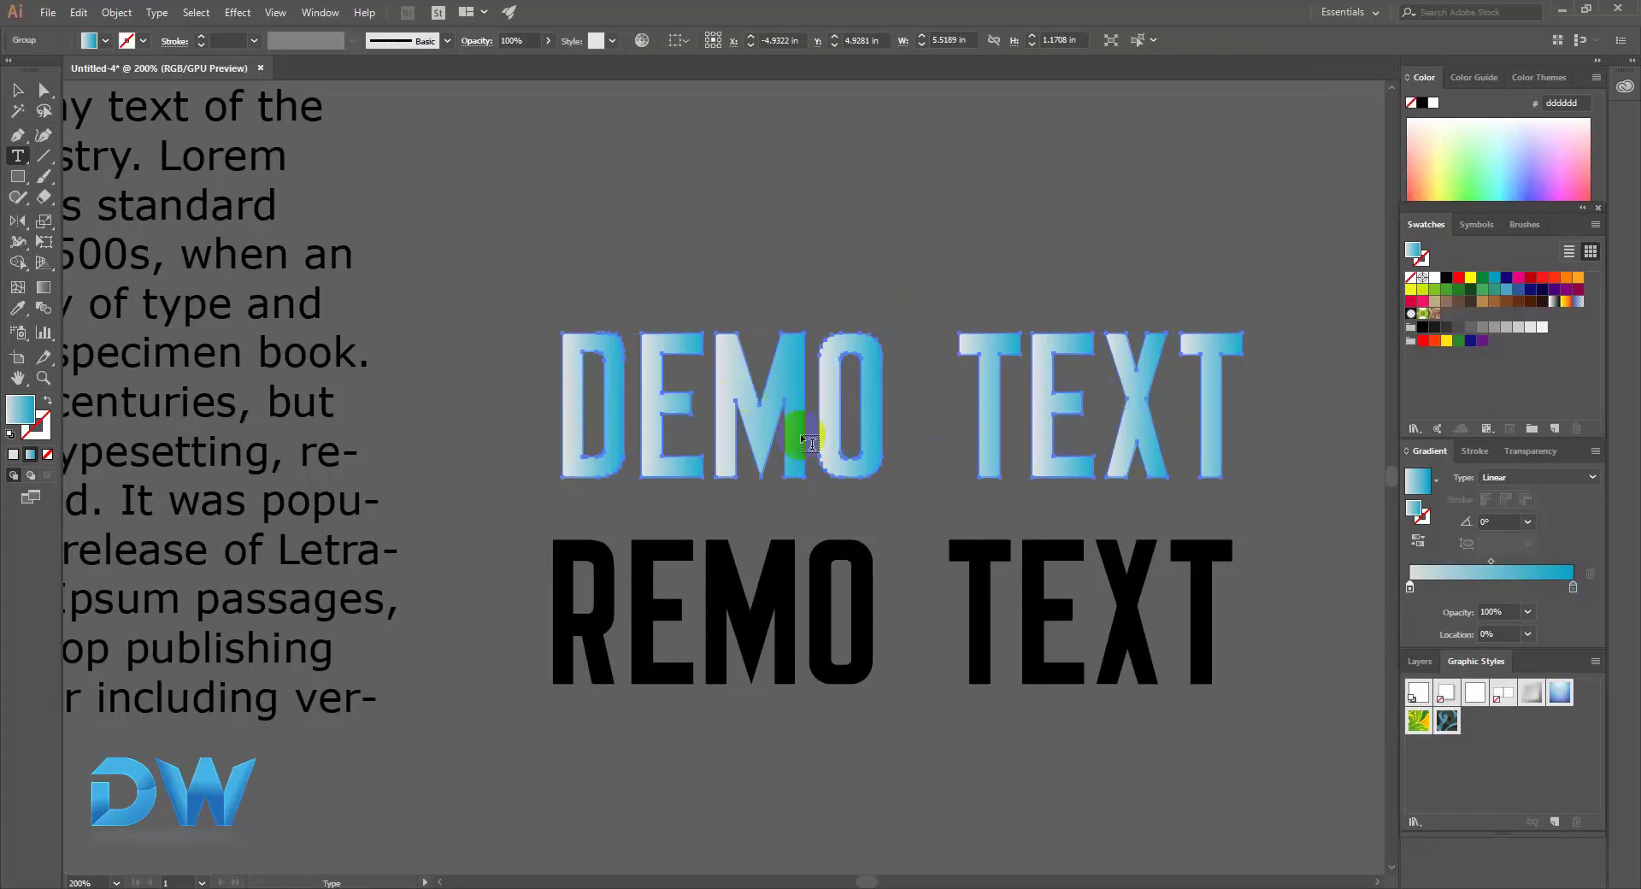
left_click(43, 288)
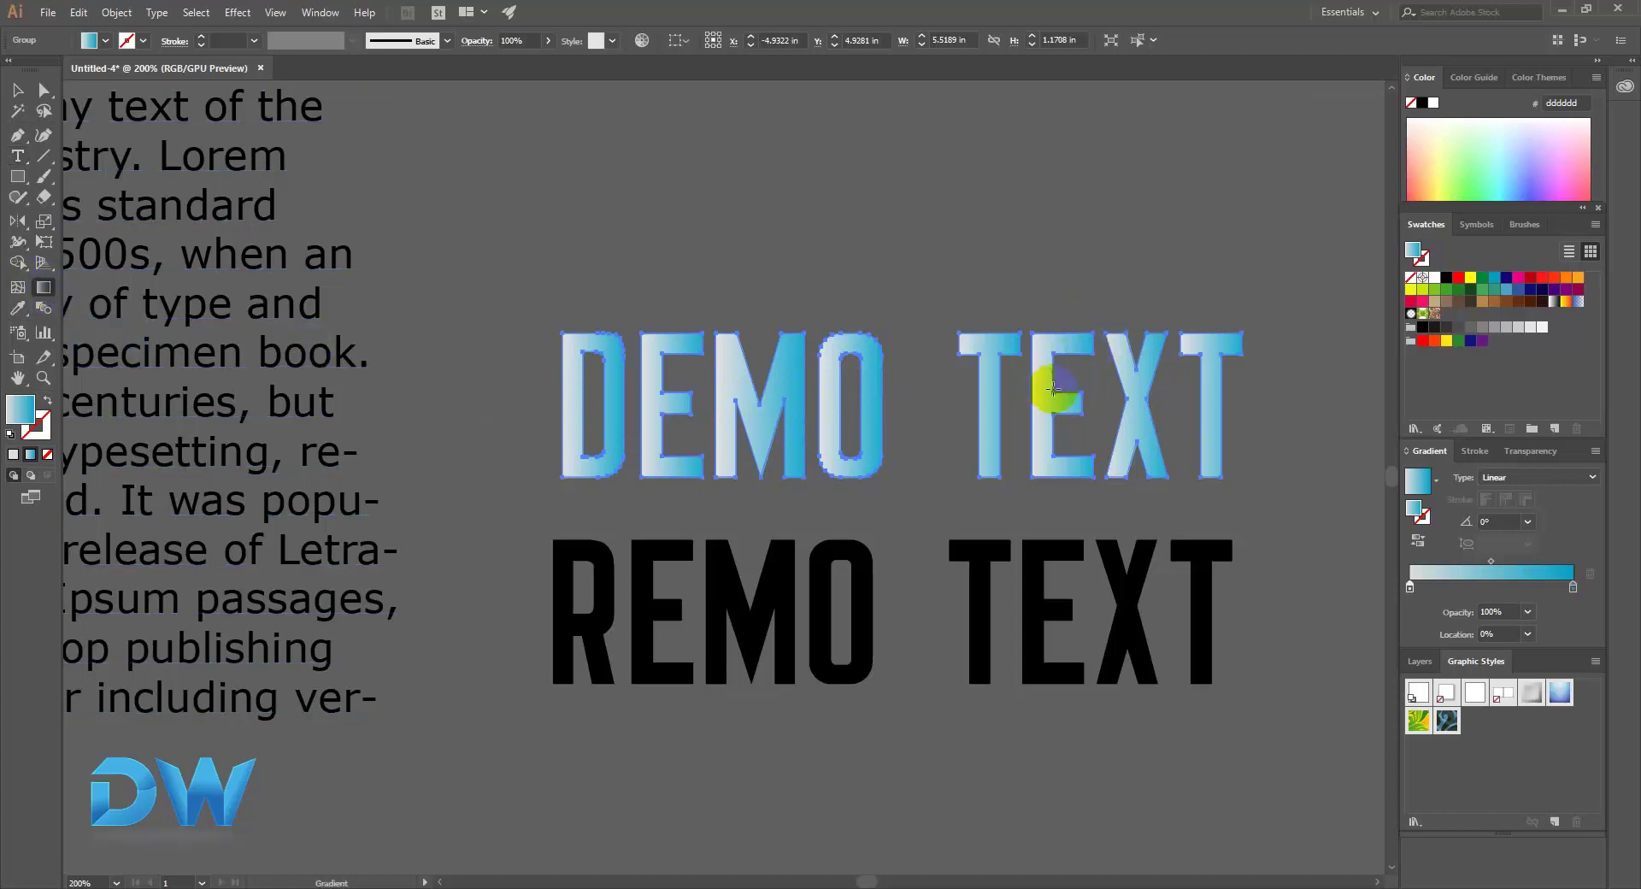
left_click_drag(1107, 336, 689, 476)
left_click_drag(652, 366, 917, 425)
left_click_drag(860, 476, 870, 308)
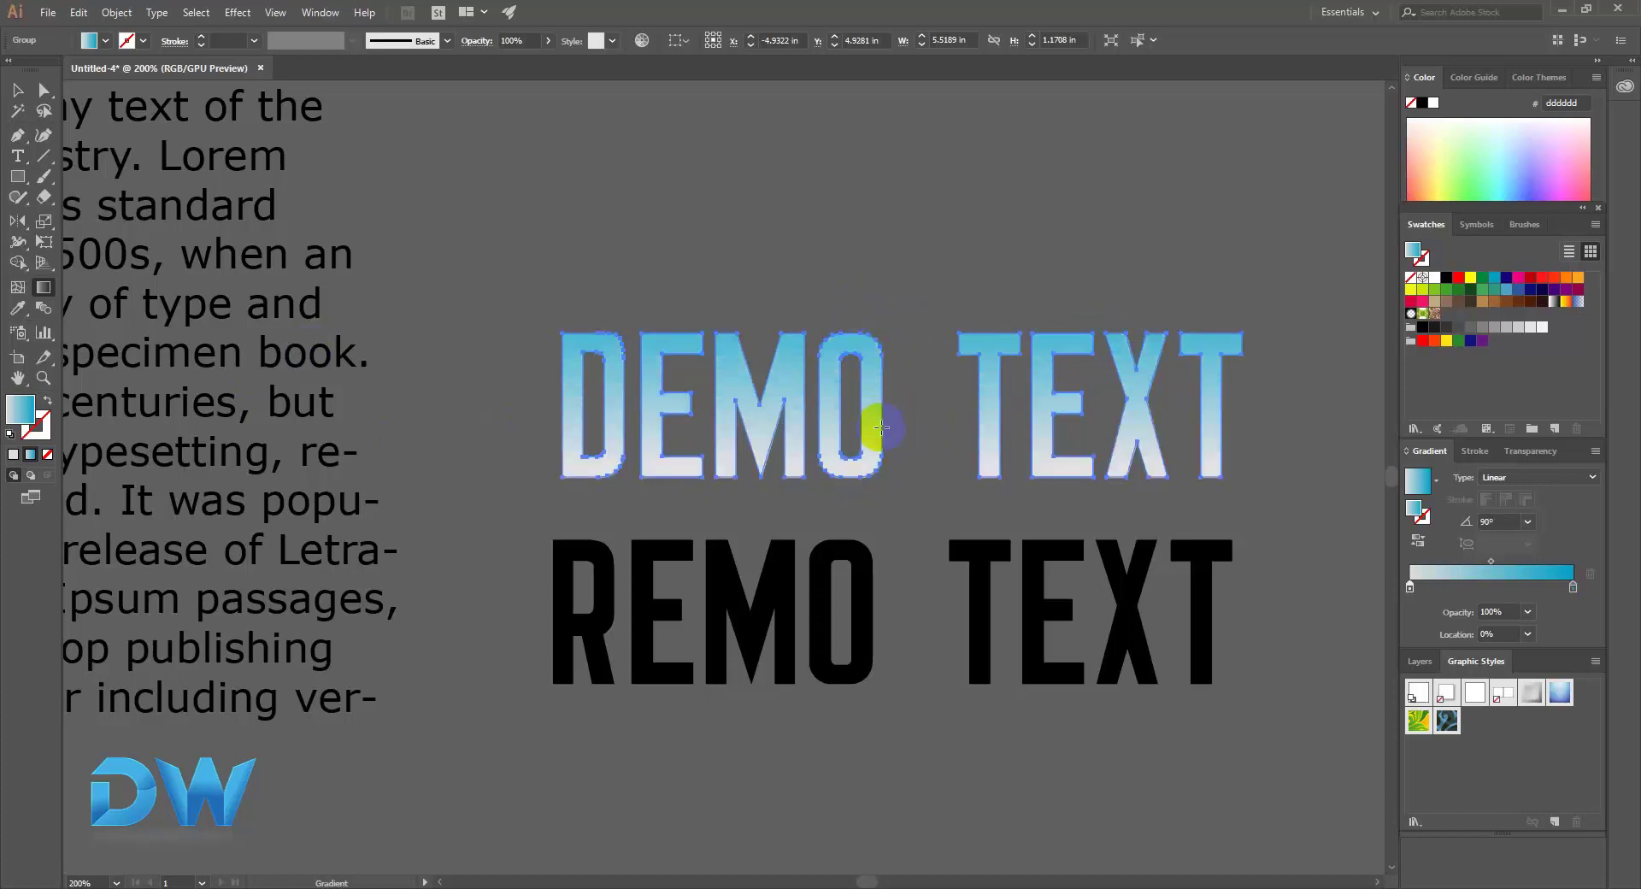
key("v")
left_click(860, 263)
Step: Redraw the DEMO TEXT gradient over a shorter upward span at about 92° for a sharper grey-to-blue transition, and deselect it
left_click(872, 383)
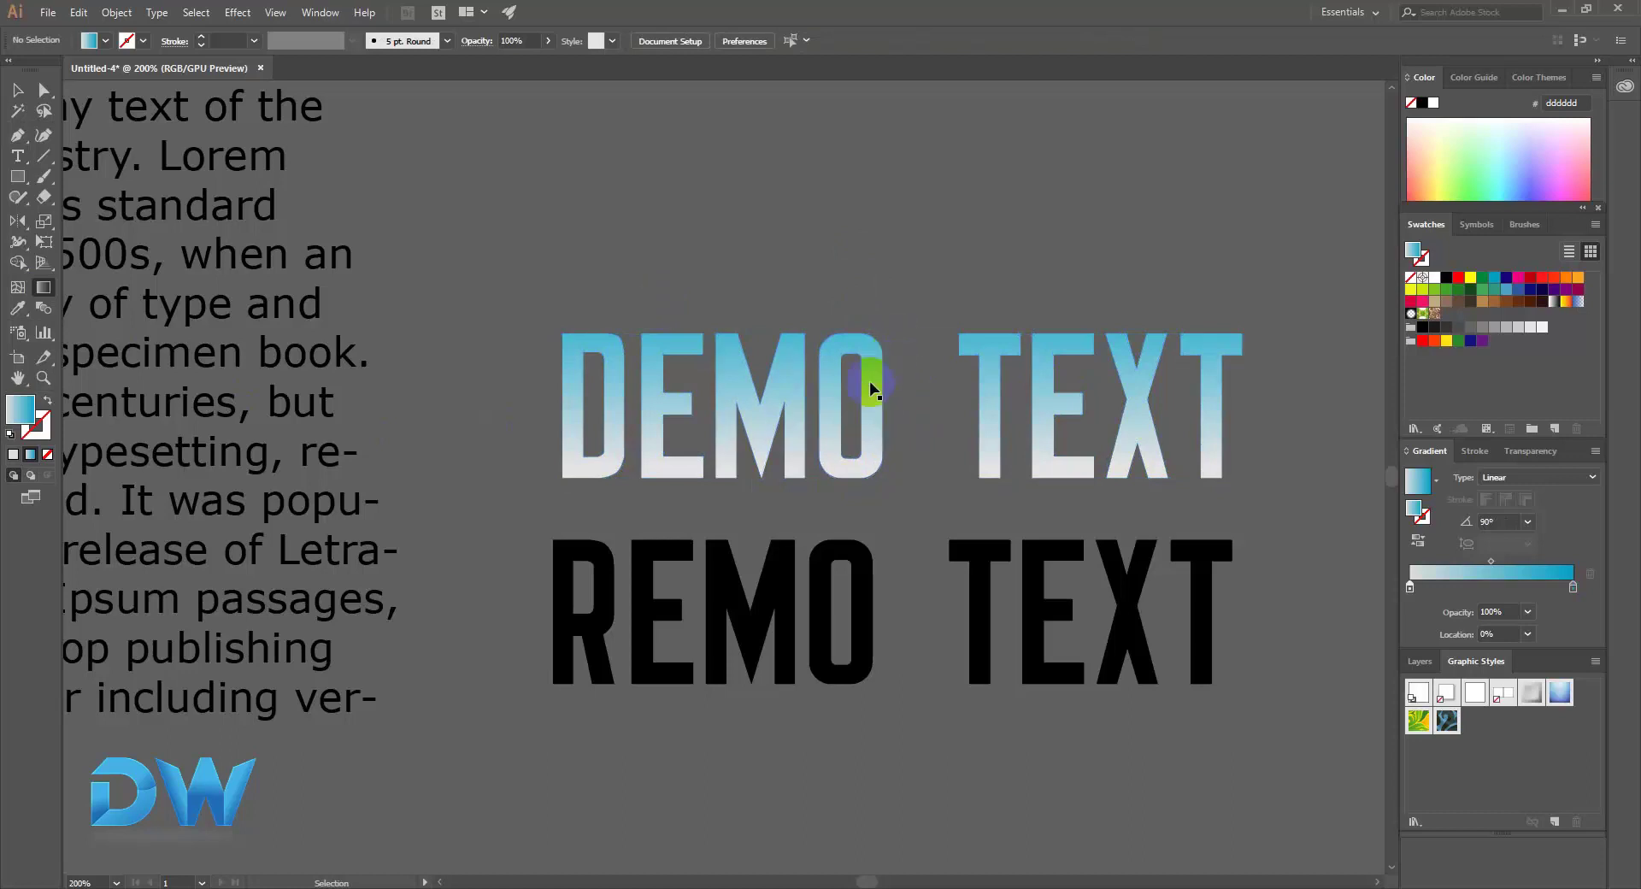
key("g")
left_click_drag(874, 307, 874, 439)
left_click_drag(877, 441, 874, 353)
left_click(875, 278, "ctrl")
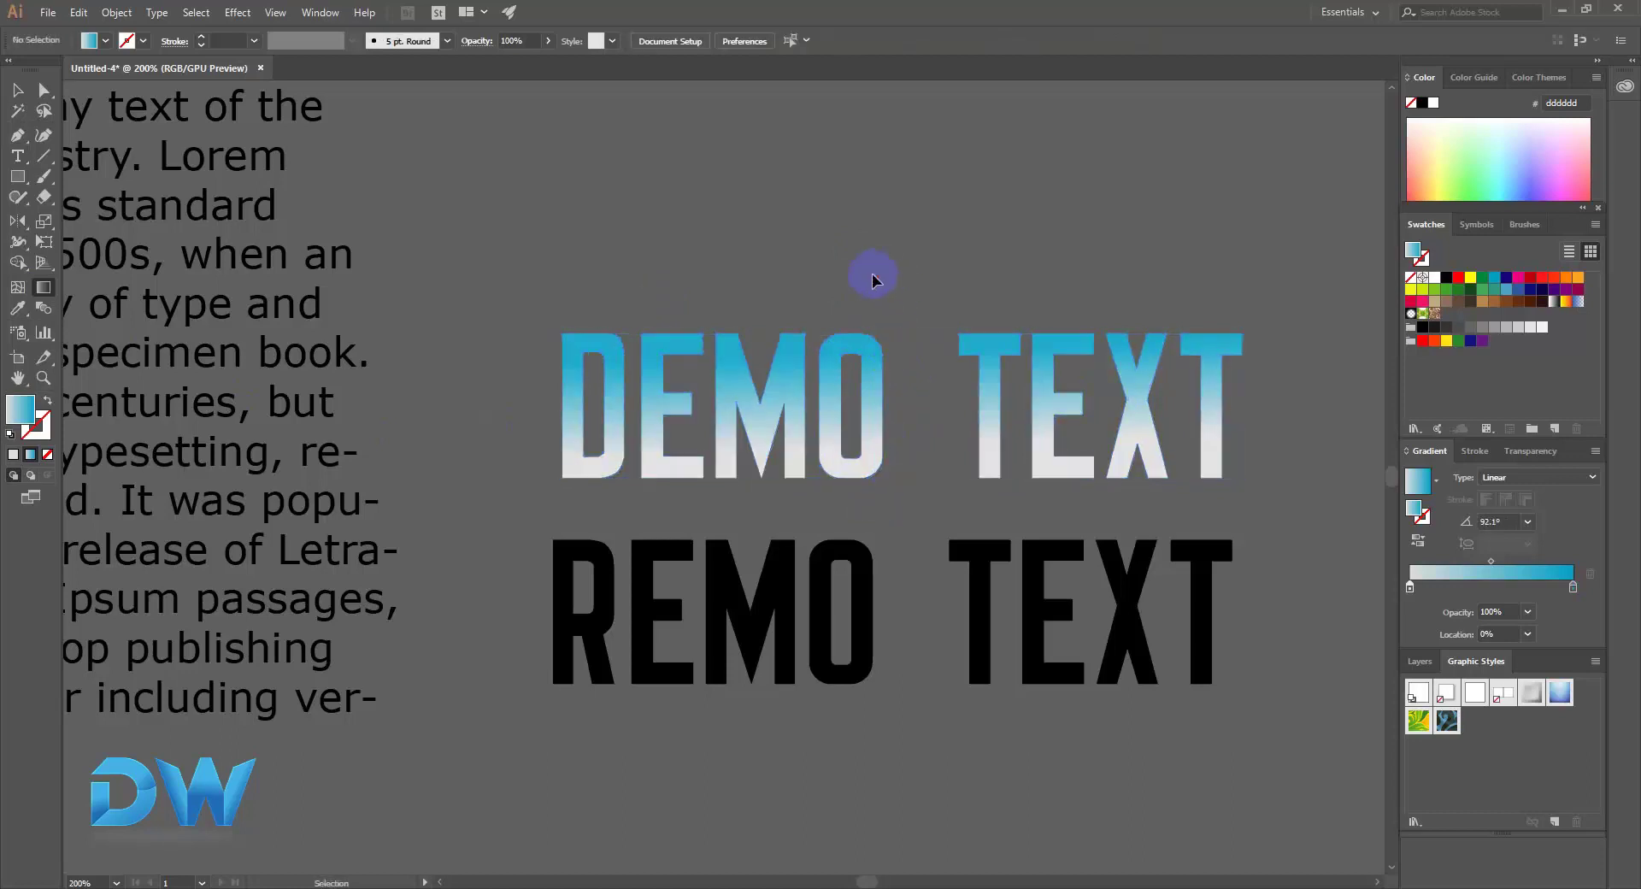
Step: Draw a rectangle about 4.56 in wide and 3.97 in high in the empty area below the paragraph text
left_click_drag(842, 451, 744, 355)
left_click(763, 370)
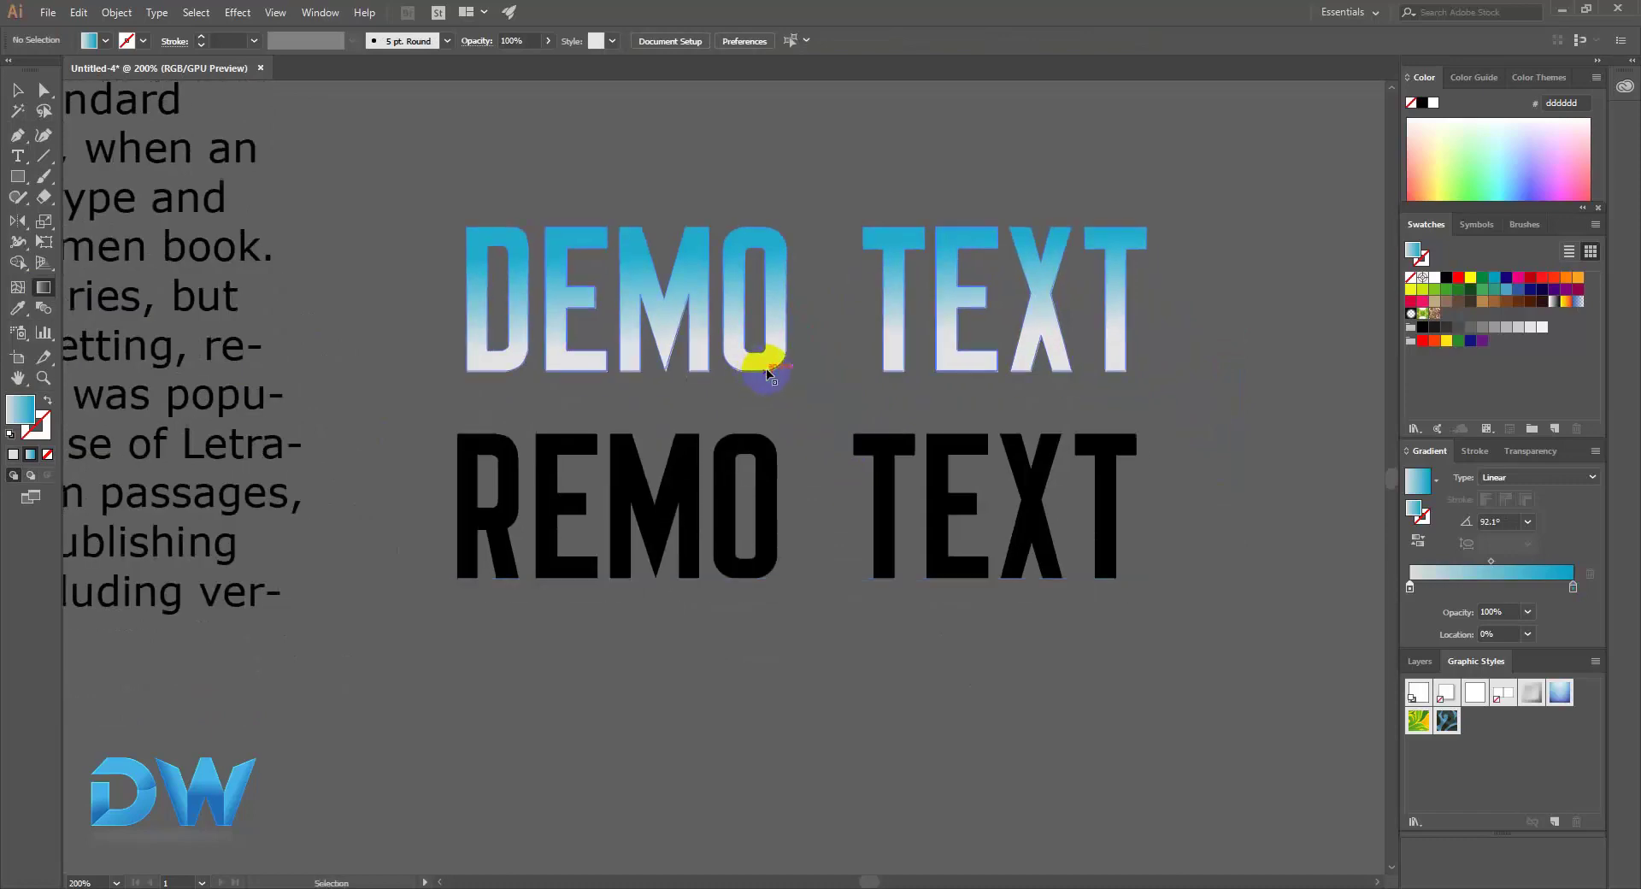
left_click_drag(596, 469, 1028, 430)
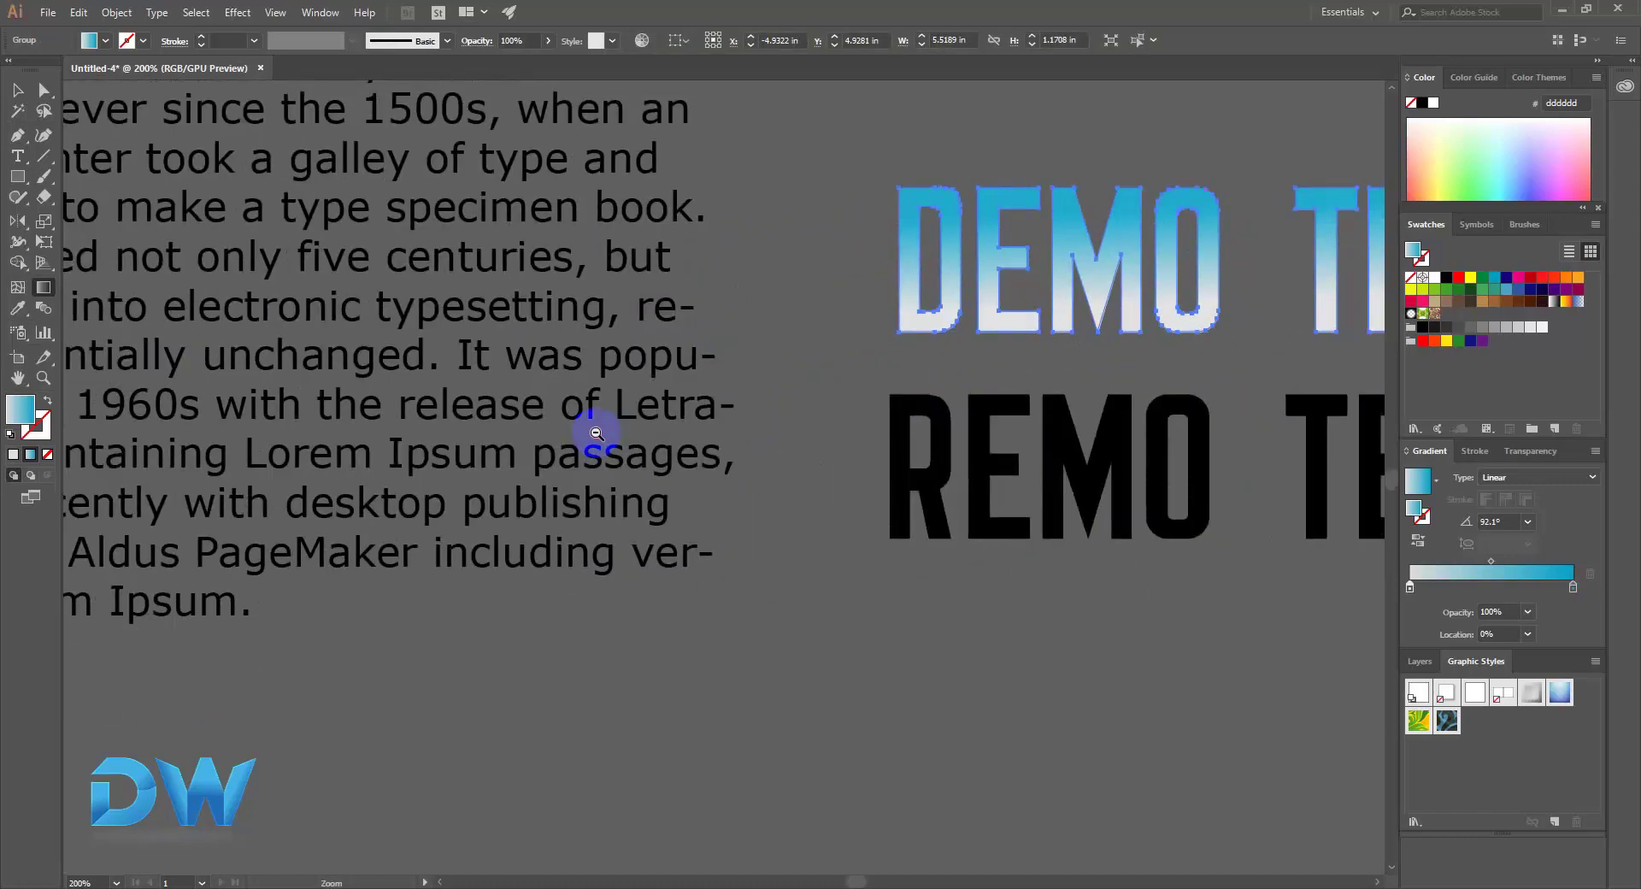
left_click(596, 433, "ctrl+alt")
left_click(596, 433, "ctrl+alt")
left_click_drag(737, 535, 586, 367)
left_click_drag(624, 534, 723, 444)
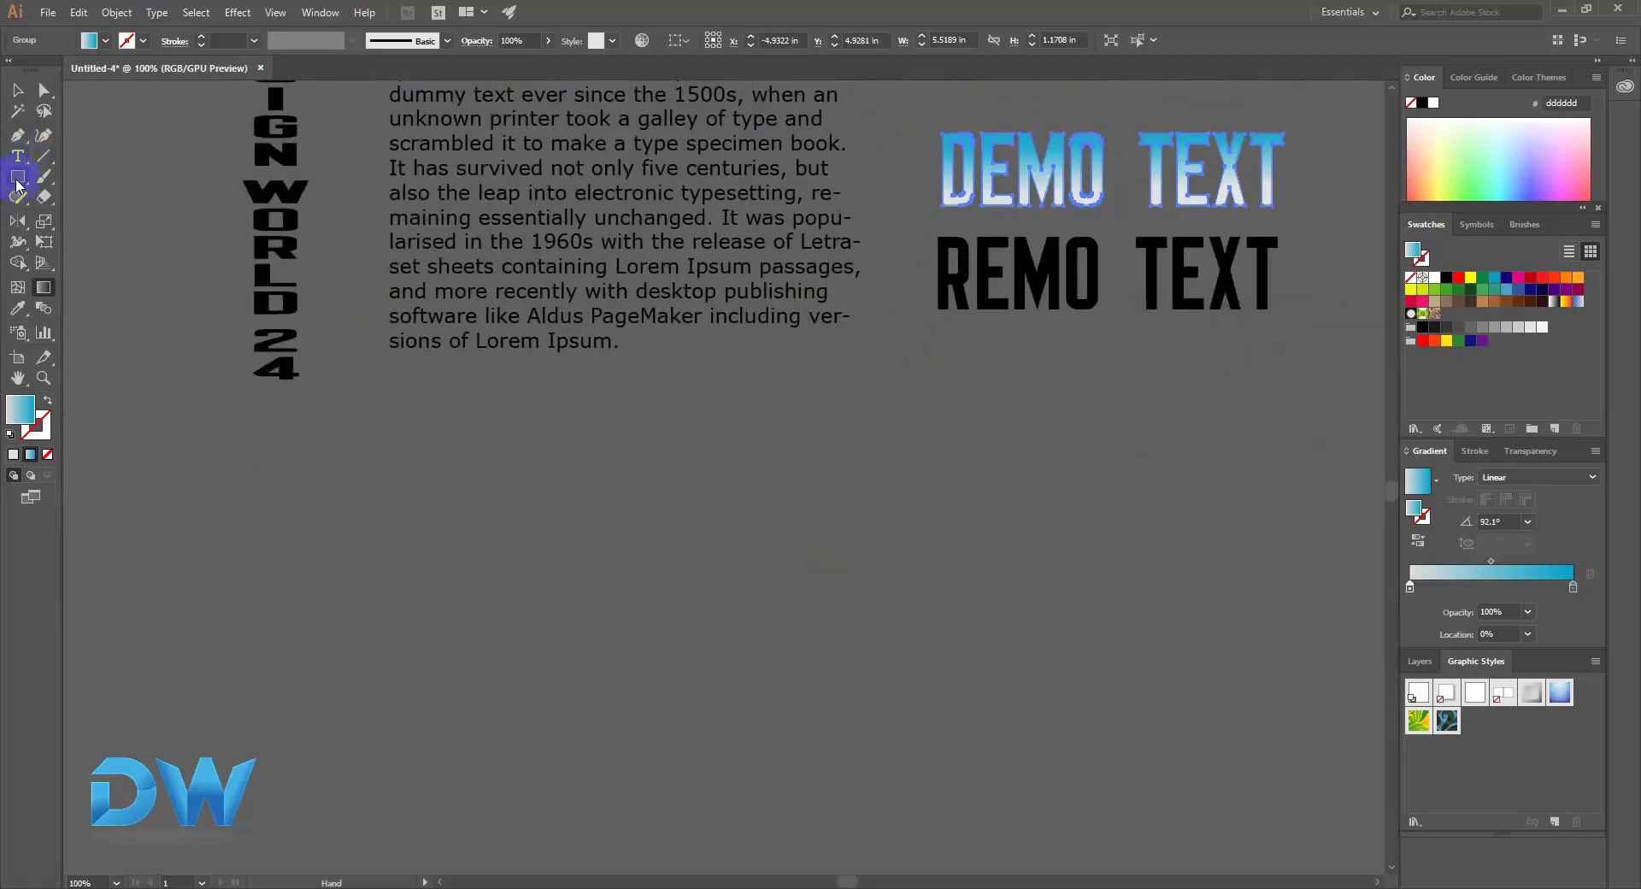
left_click_drag(16, 183, 94, 182)
left_click_drag(601, 445, 880, 689)
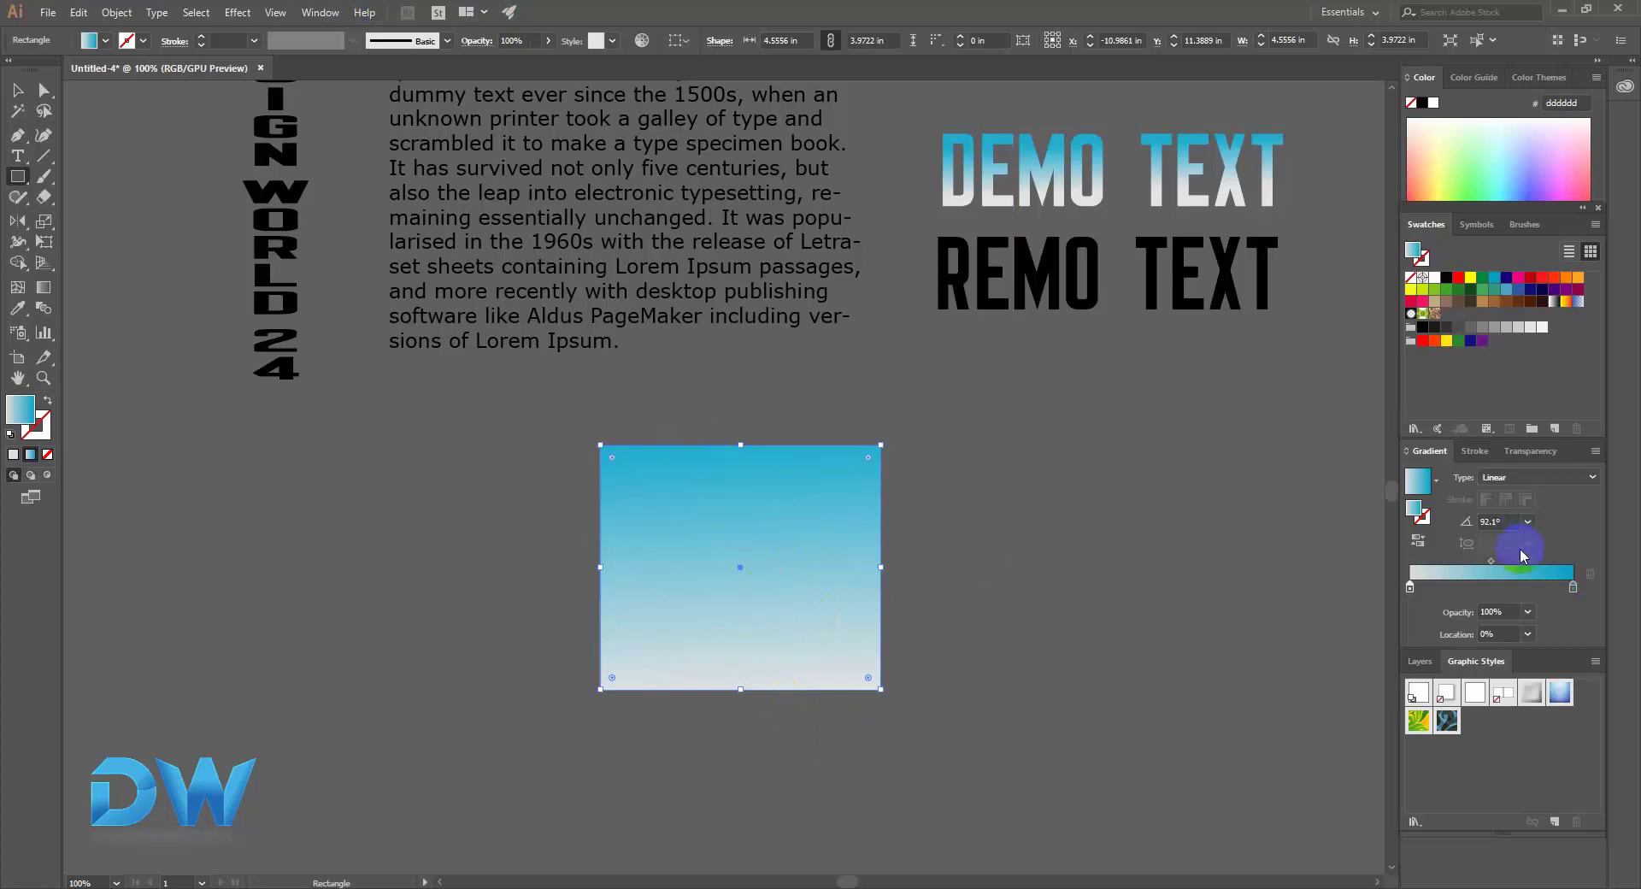
Step: Set the rectangle's gradient to start with green 00e943 and end with pale yellow feff6a, trying blue 1565ff for the end first
left_click(802, 575)
left_click(1411, 588)
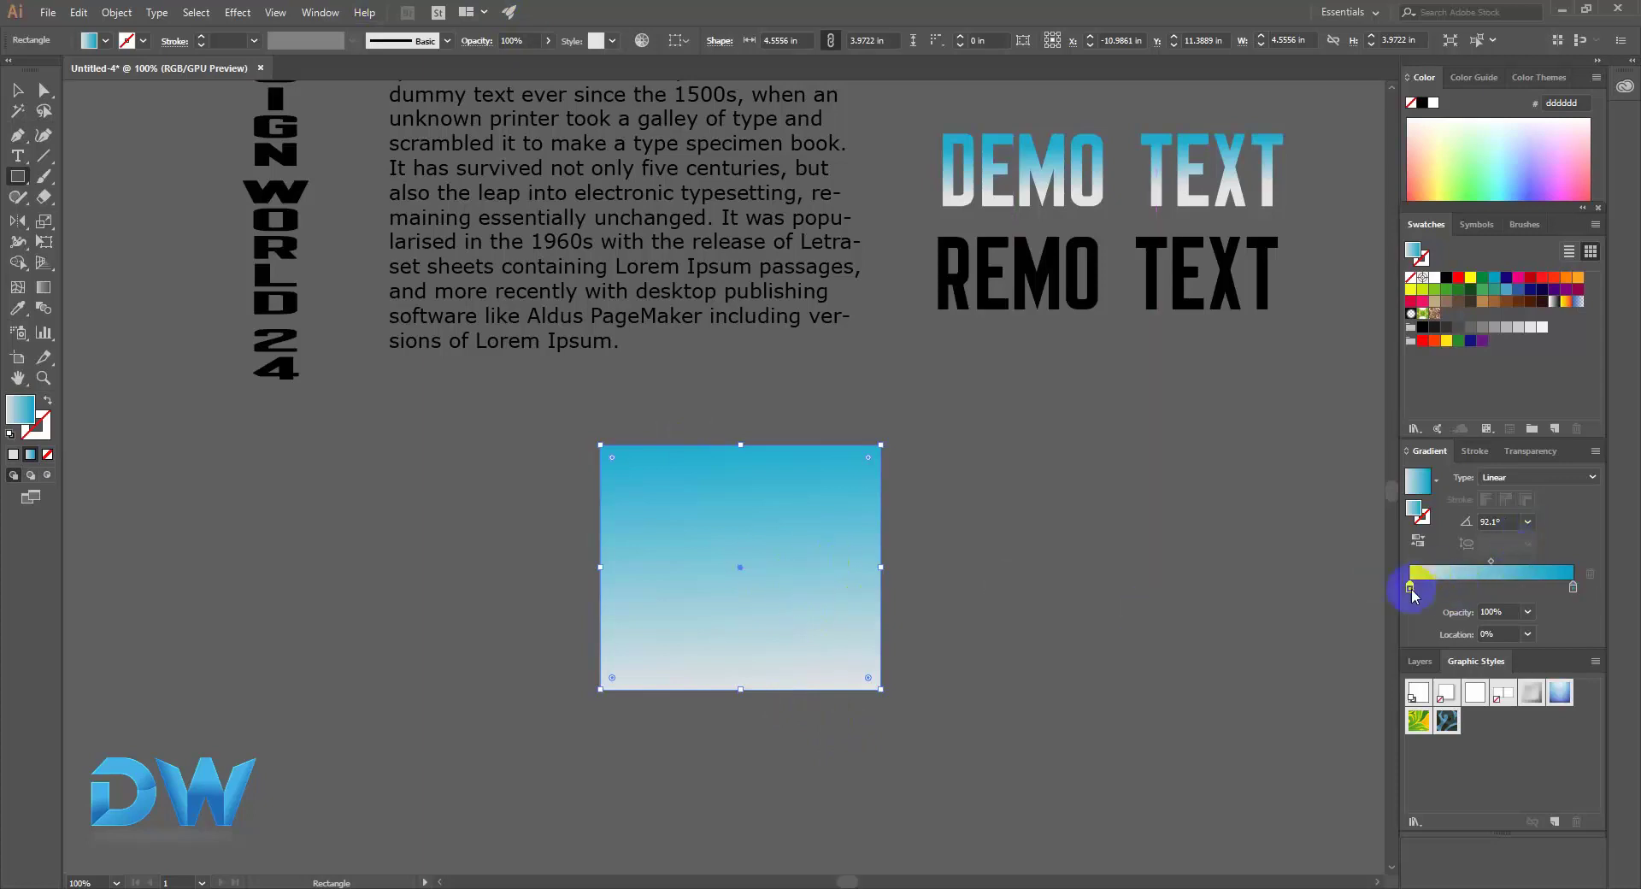
double_click(1410, 588)
left_click(1449, 759)
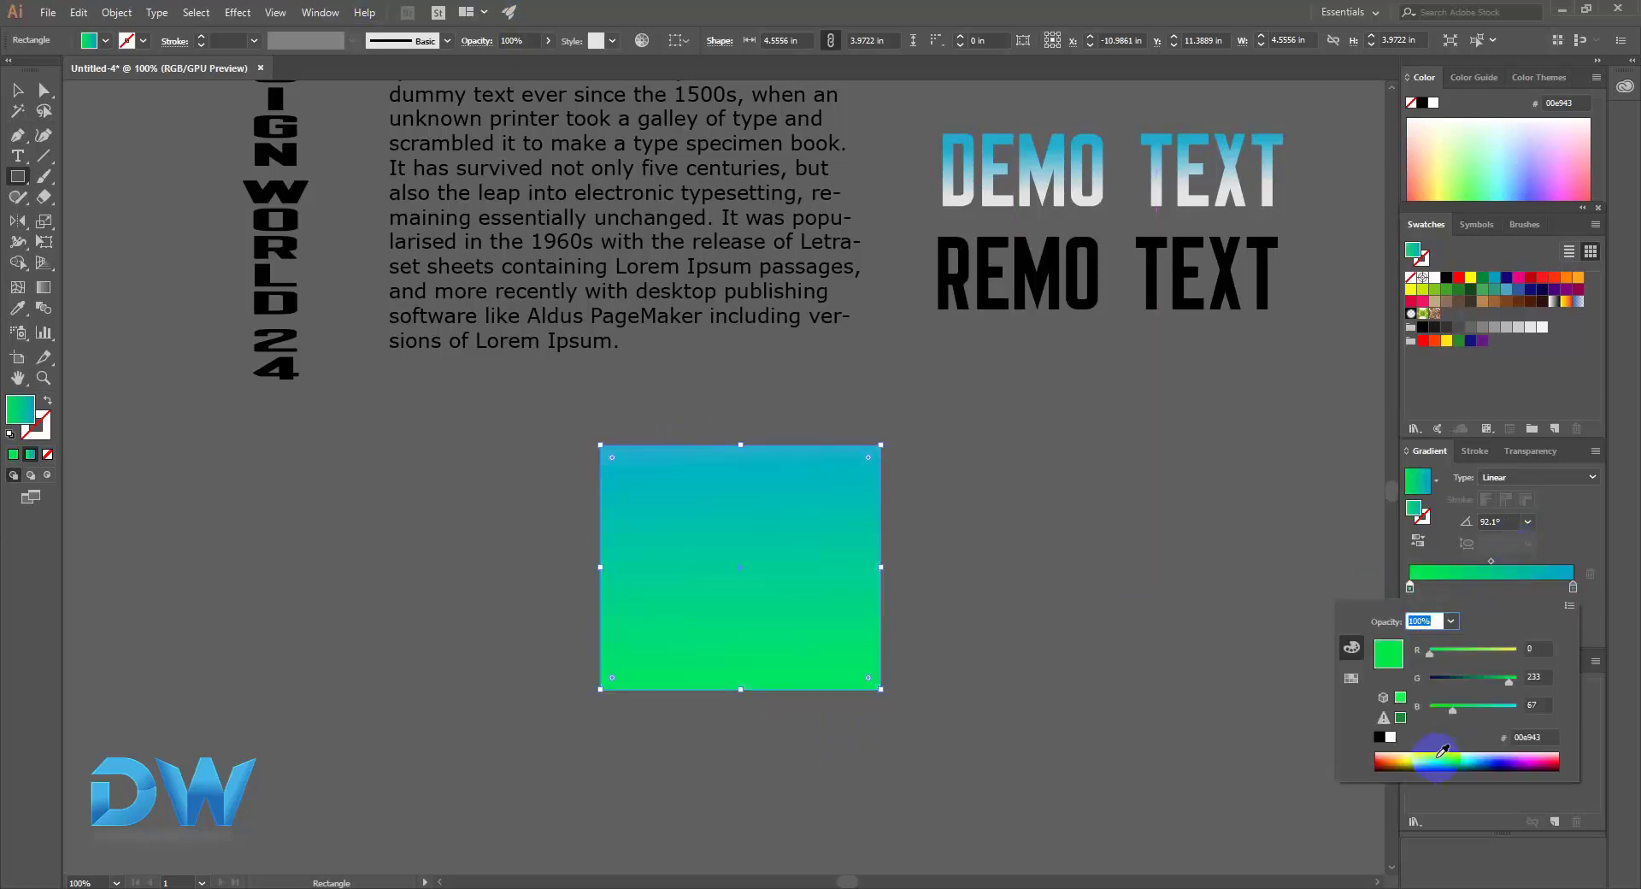
double_click(1573, 588)
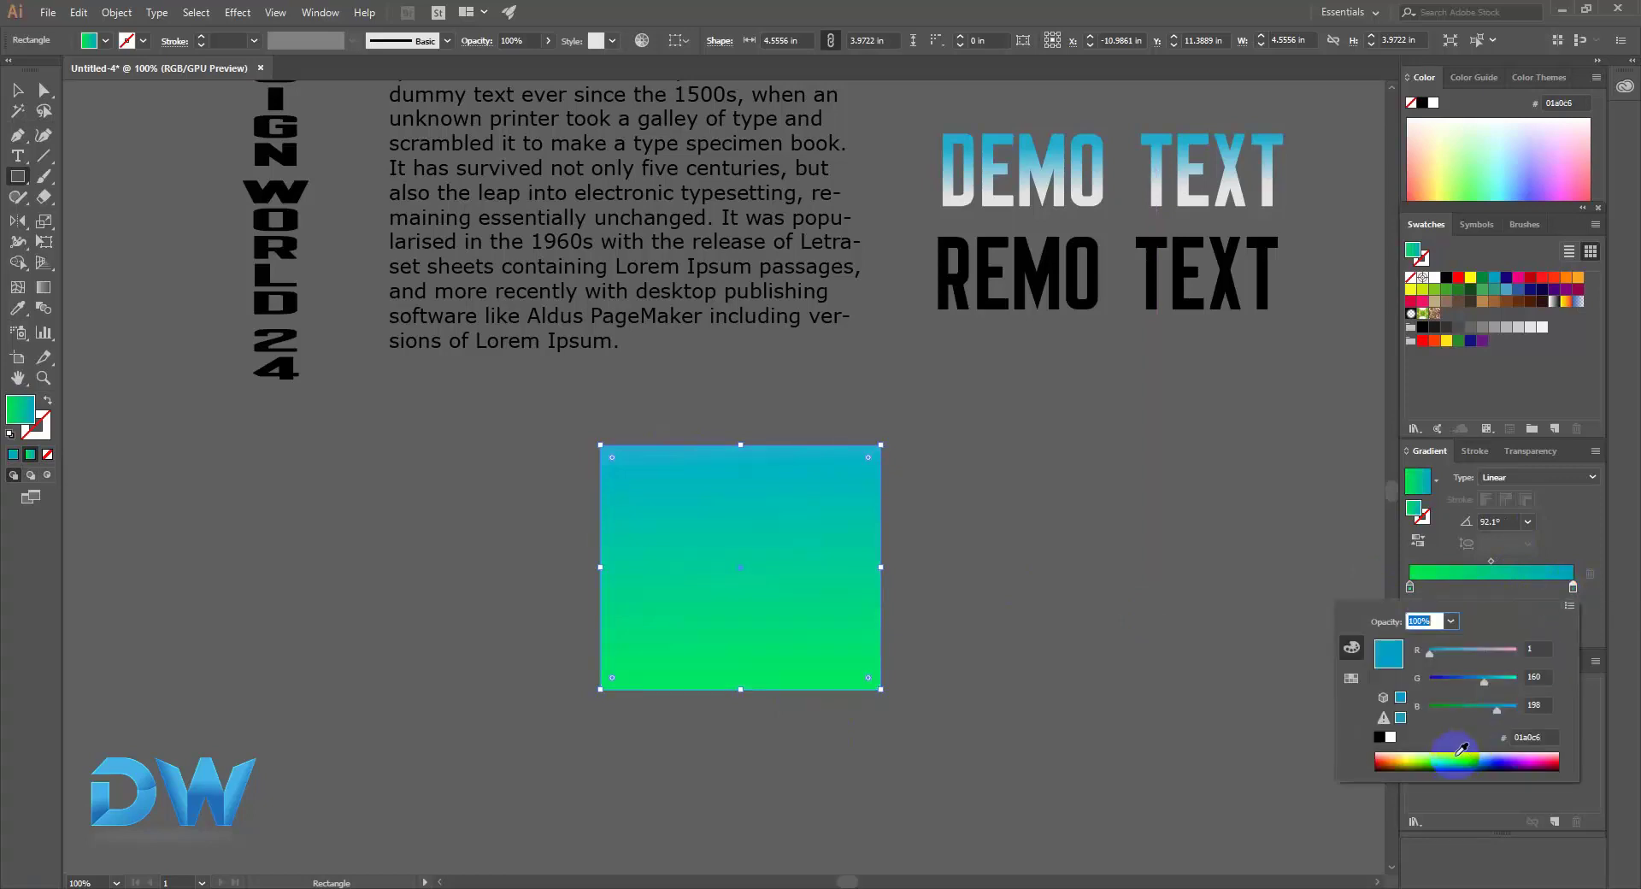
left_click(1494, 752)
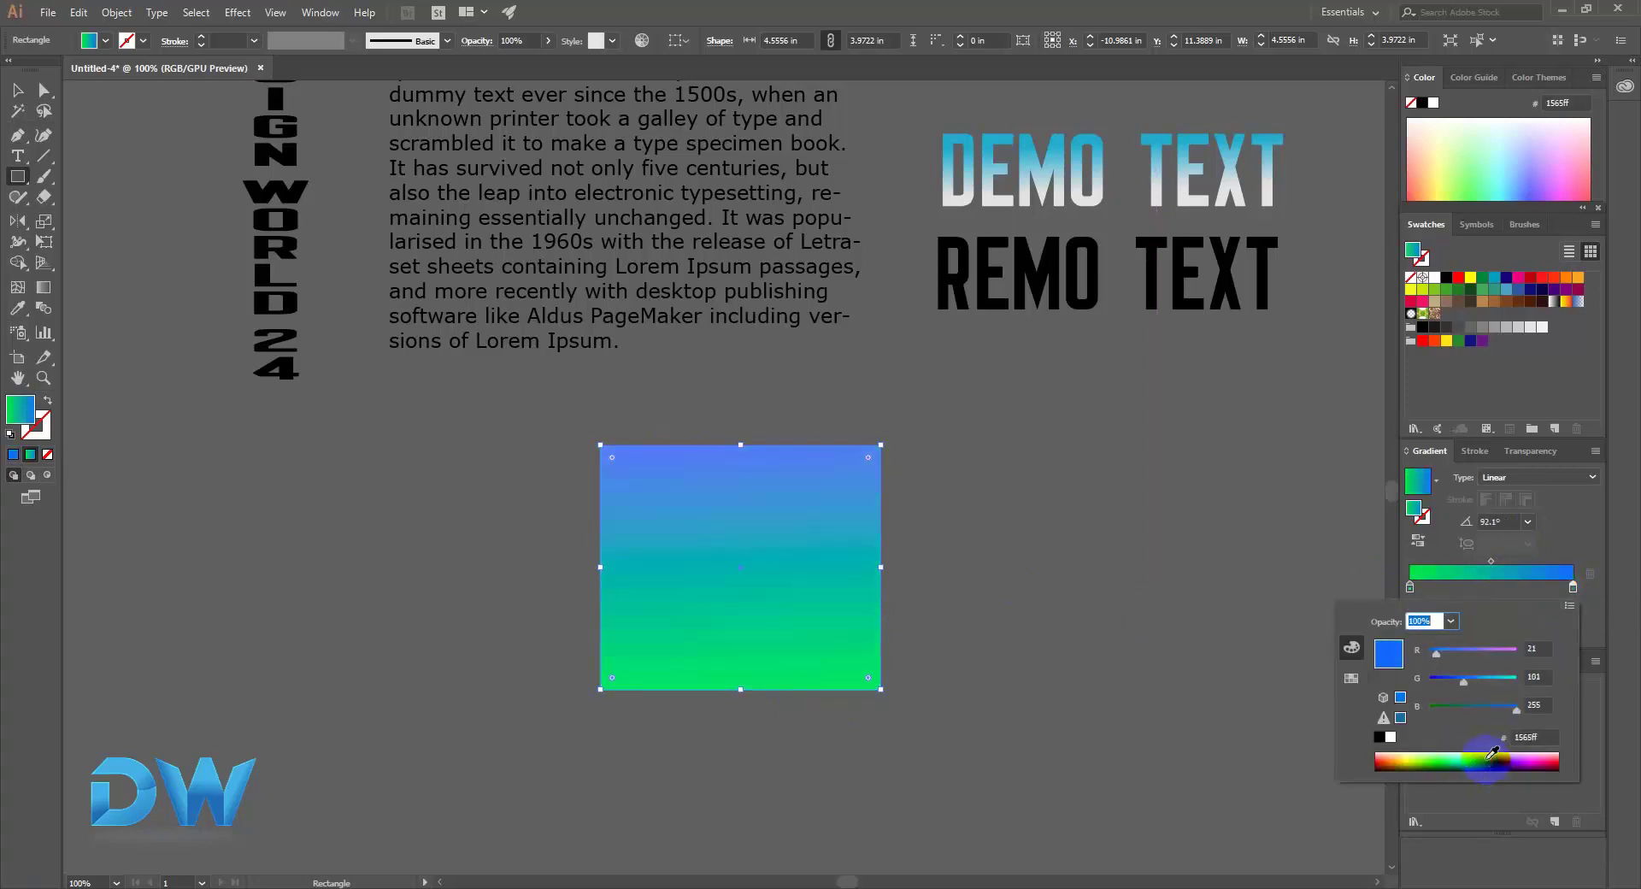
left_click(1410, 750)
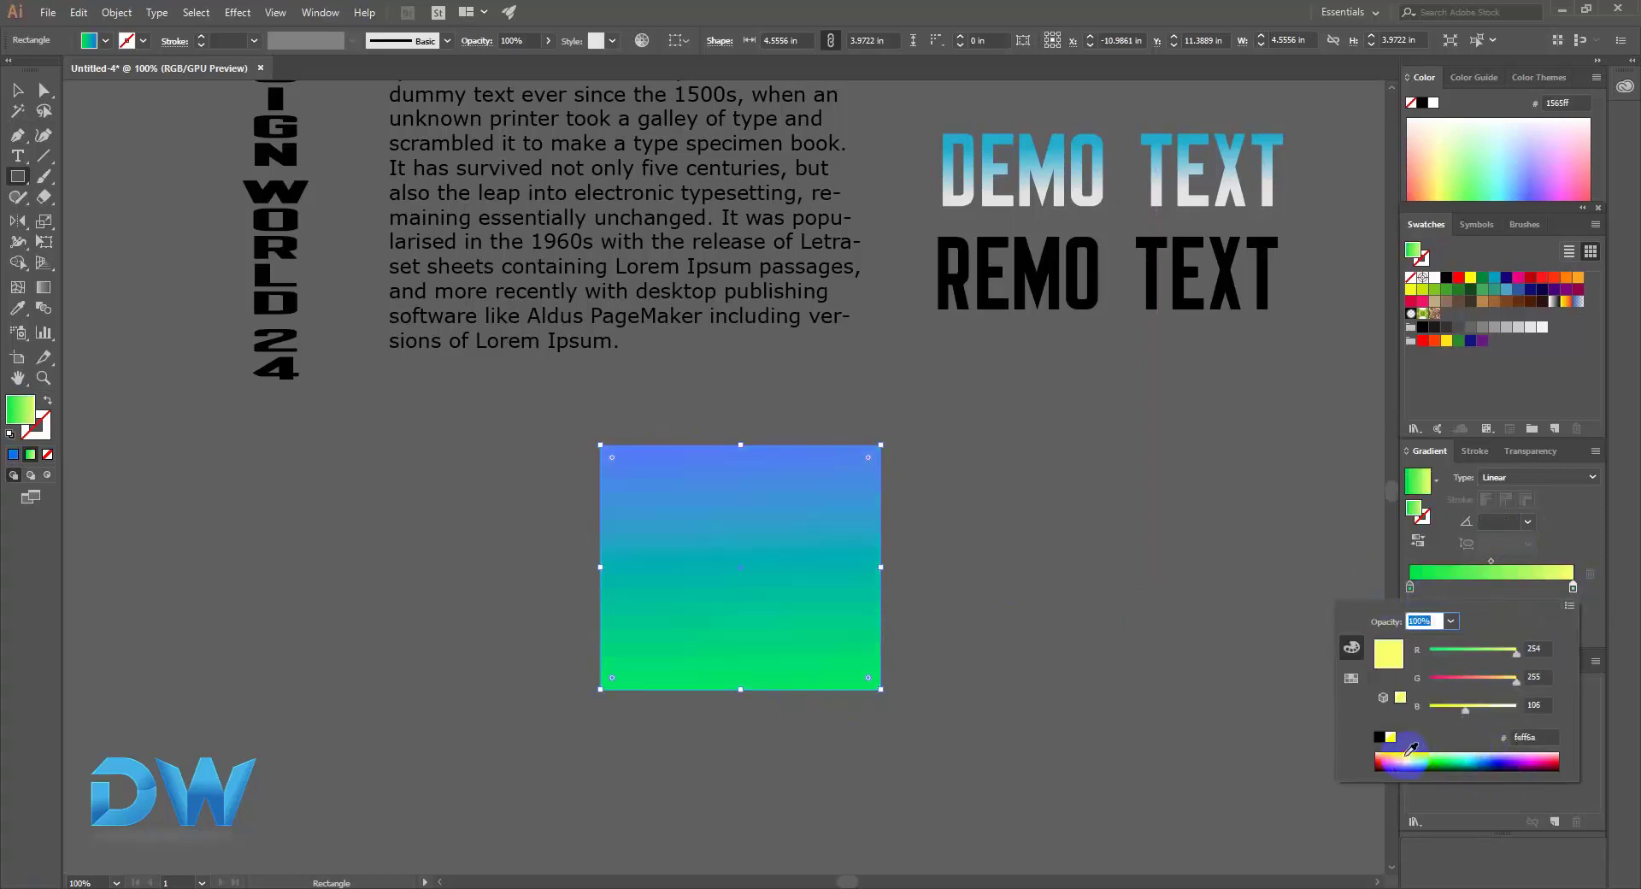
Step: Set the end colour of the rectangle's gradient to the yellow ffff00 swatch and move the rectangle about 1 in to the left
left_click(1351, 679)
left_click(1412, 640)
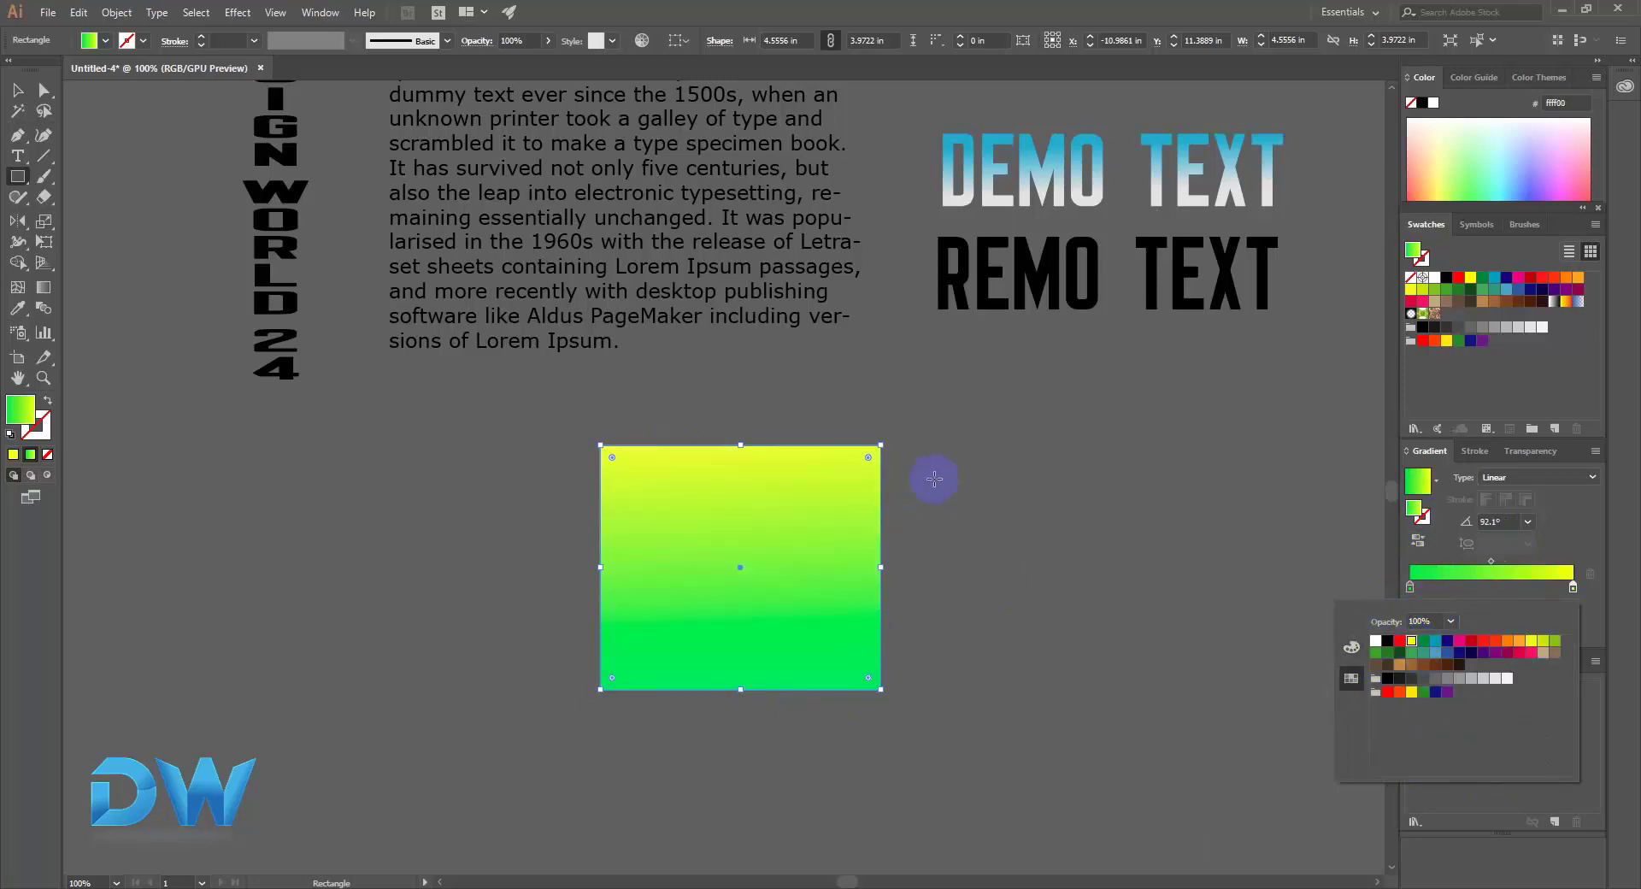
left_click(981, 500)
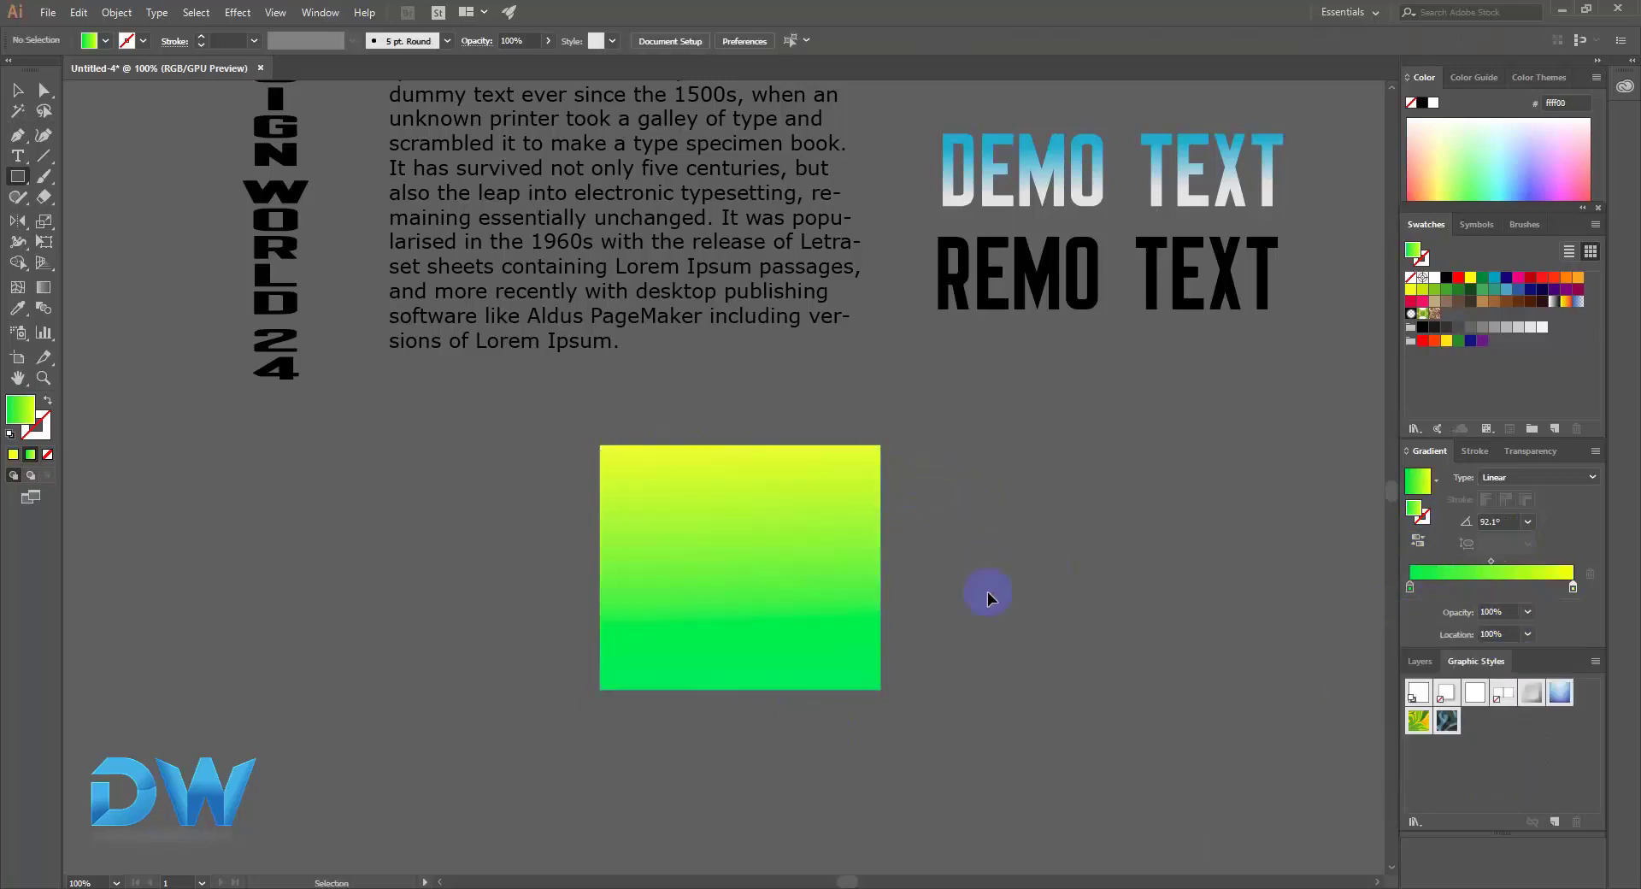
left_click_drag(761, 598, 697, 603)
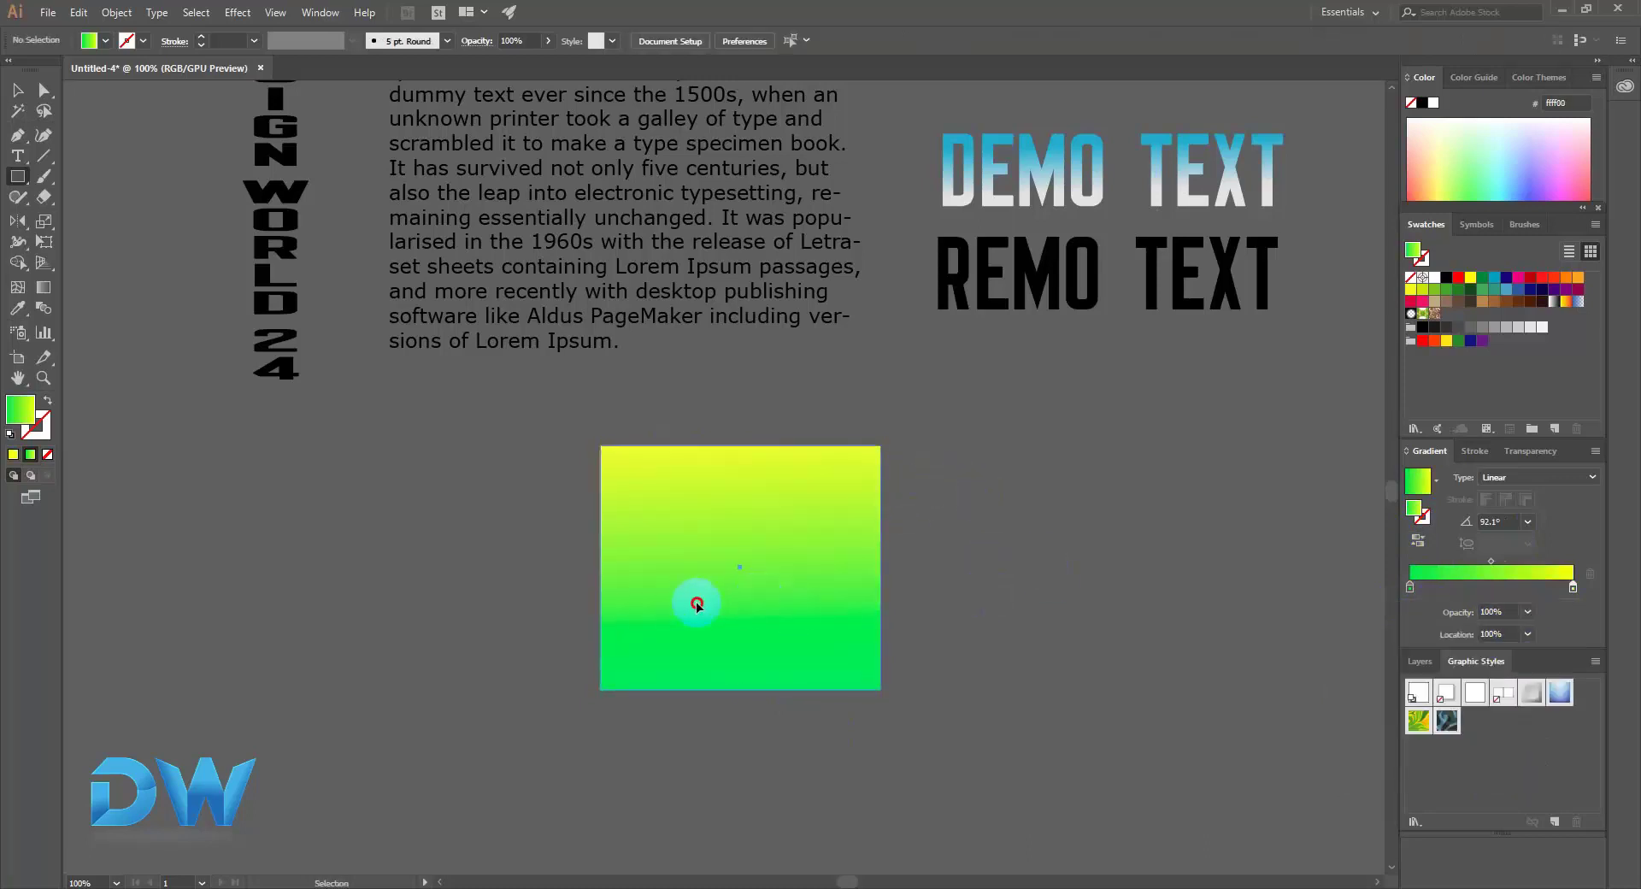
Step: Redraw the rectangle's gradient in several directions with the Gradient tool, ending at about -84.3° with green above yellow, and deselect
left_click(41, 293)
mouse_move(626, 443)
left_mouse_down()
mouse_move(679, 576)
mouse_move(606, 511)
mouse_move(667, 542)
left_mouse_up()
mouse_move(758, 579)
left_mouse_down()
mouse_move(624, 570)
mouse_move(691, 569)
left_mouse_up()
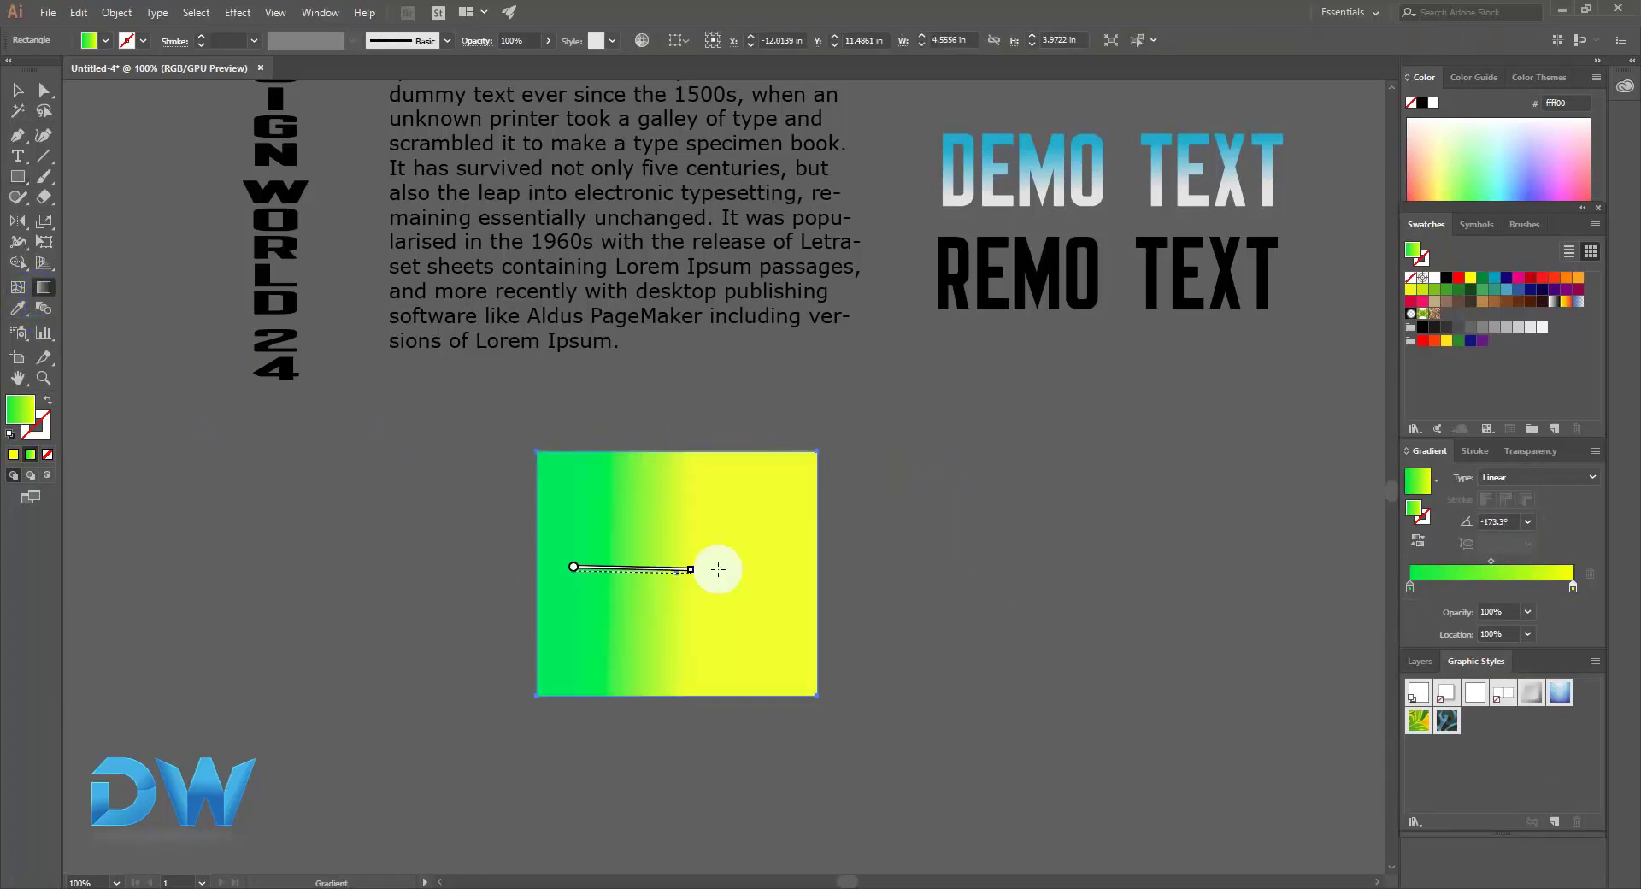
left_click_drag(715, 403, 662, 642)
left_click_drag(434, 582, 989, 558)
mouse_move(663, 435)
left_mouse_down()
mouse_move(699, 581)
mouse_move(682, 622)
left_mouse_up()
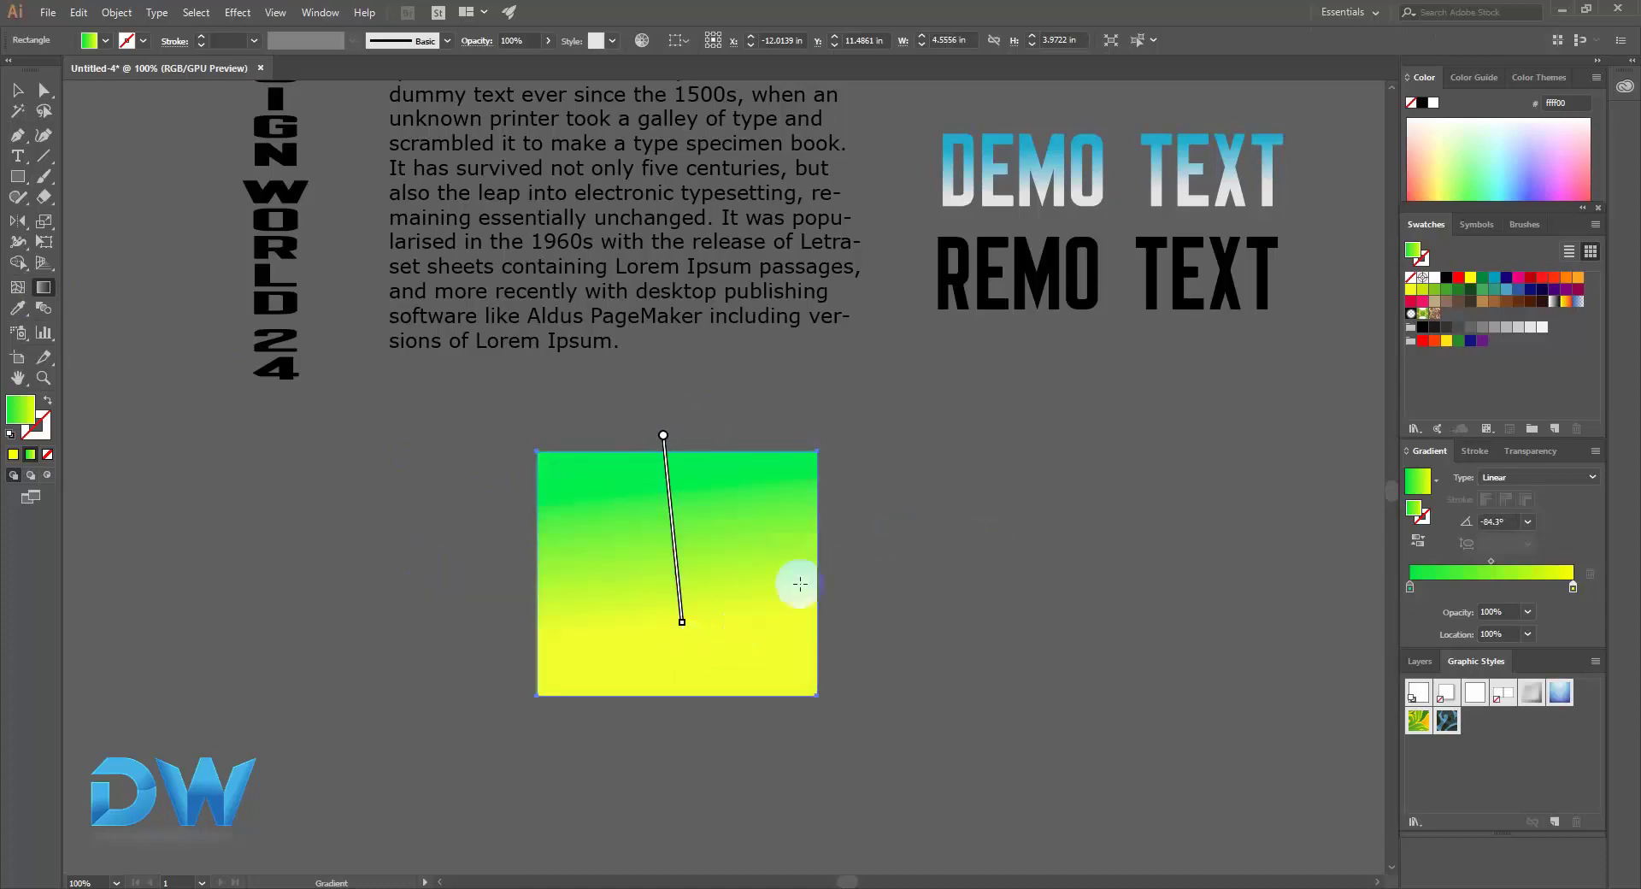
left_click(861, 558, "ctrl")
left_click_drag(567, 546, 753, 722)
left_click_drag(586, 465, 338, 566)
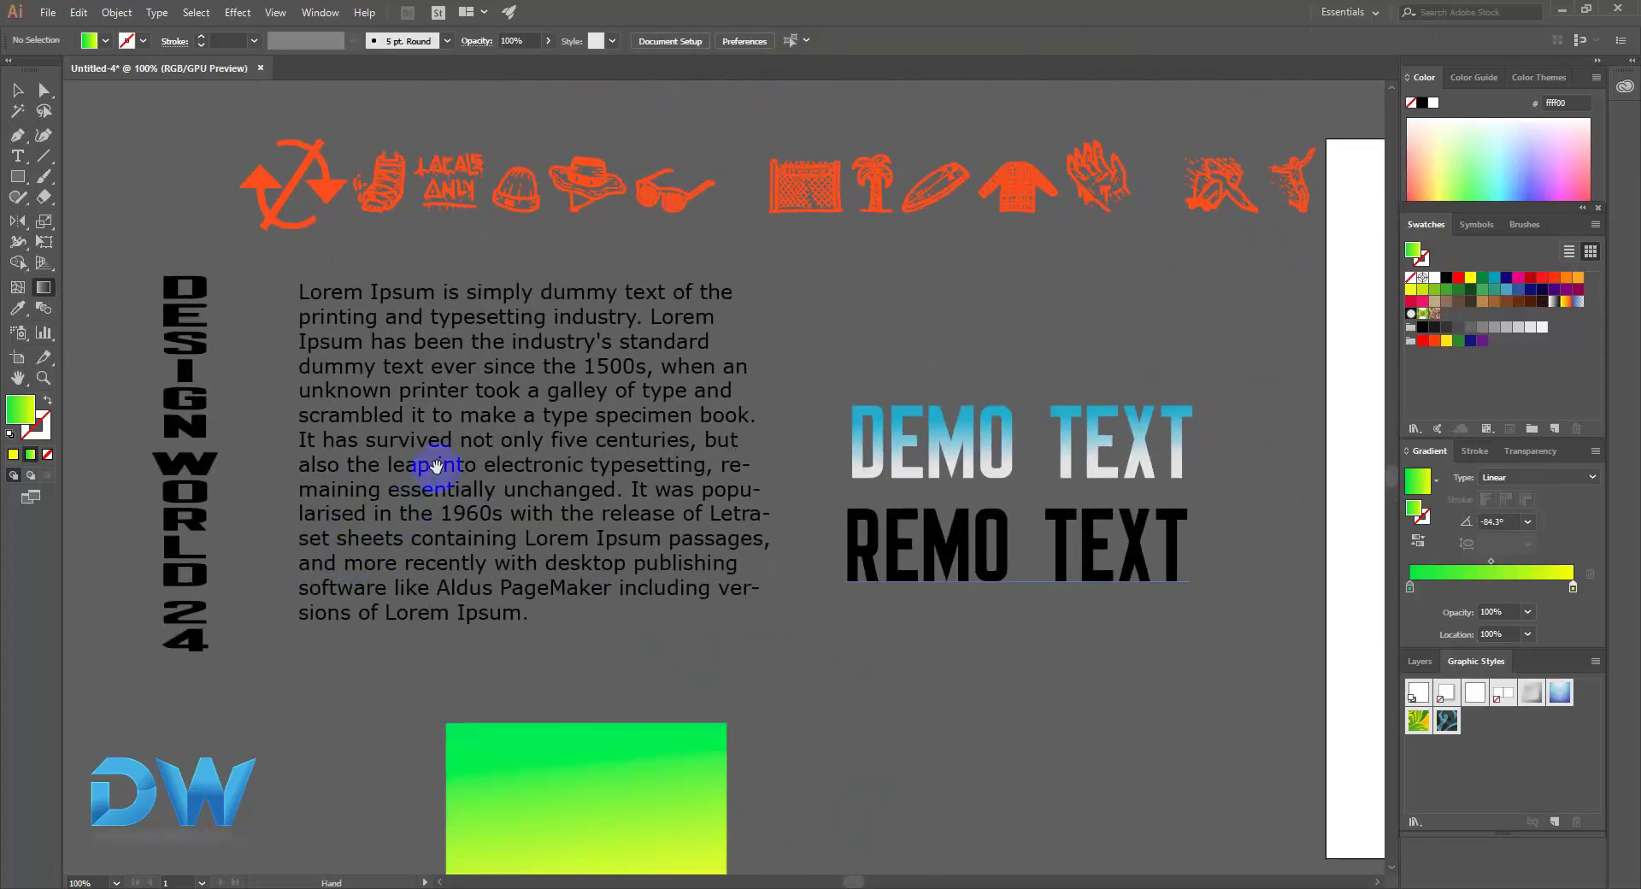
left_click_drag(436, 465, 514, 407)
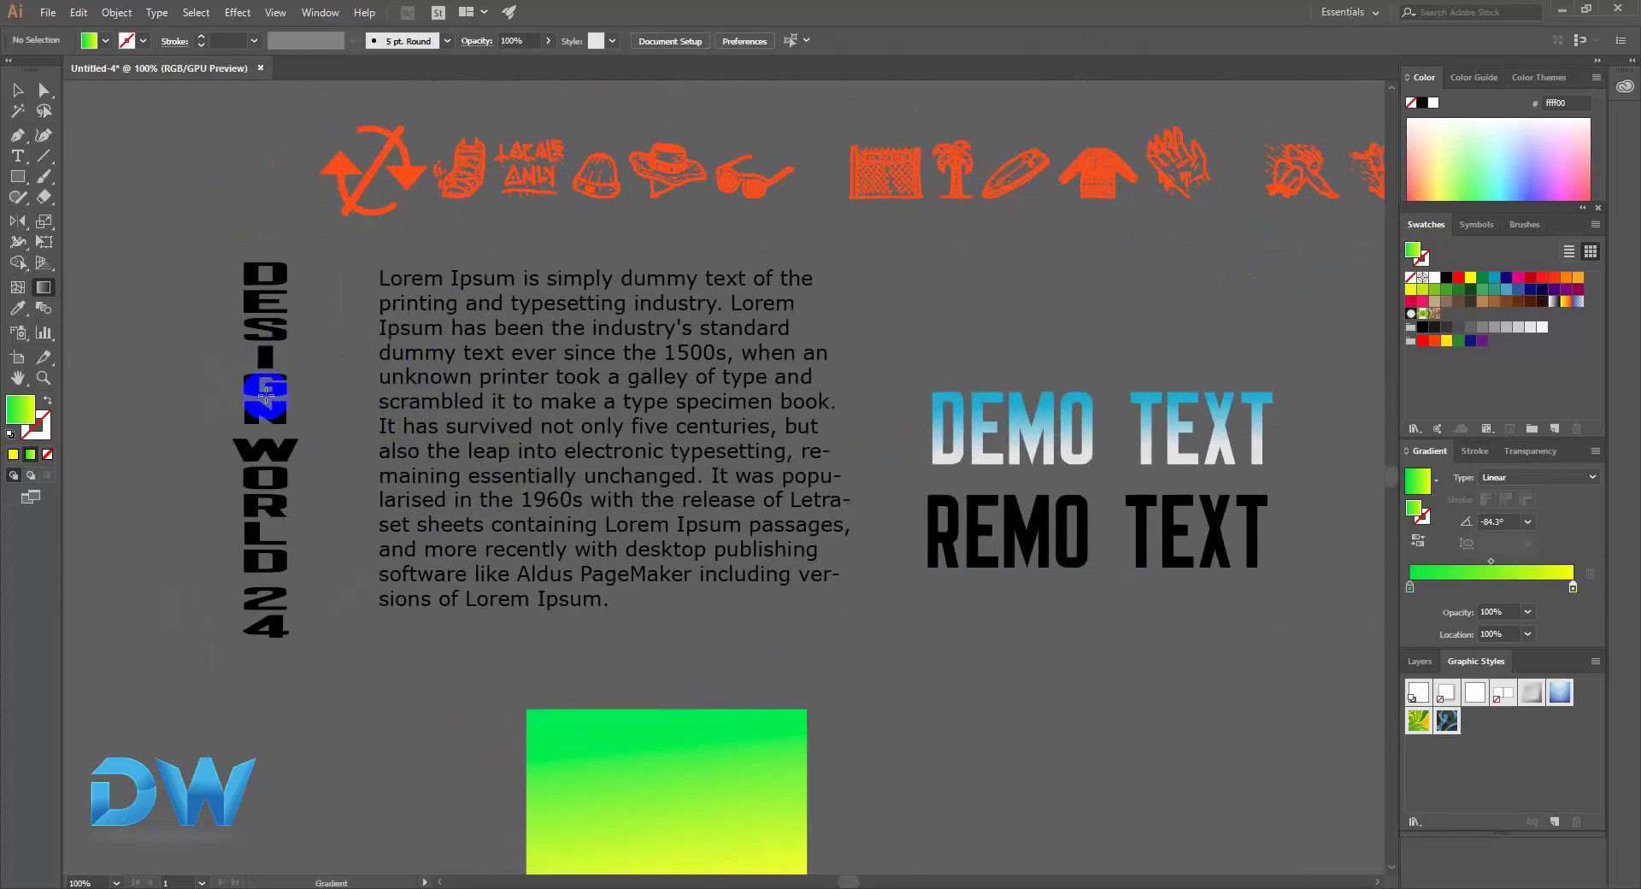